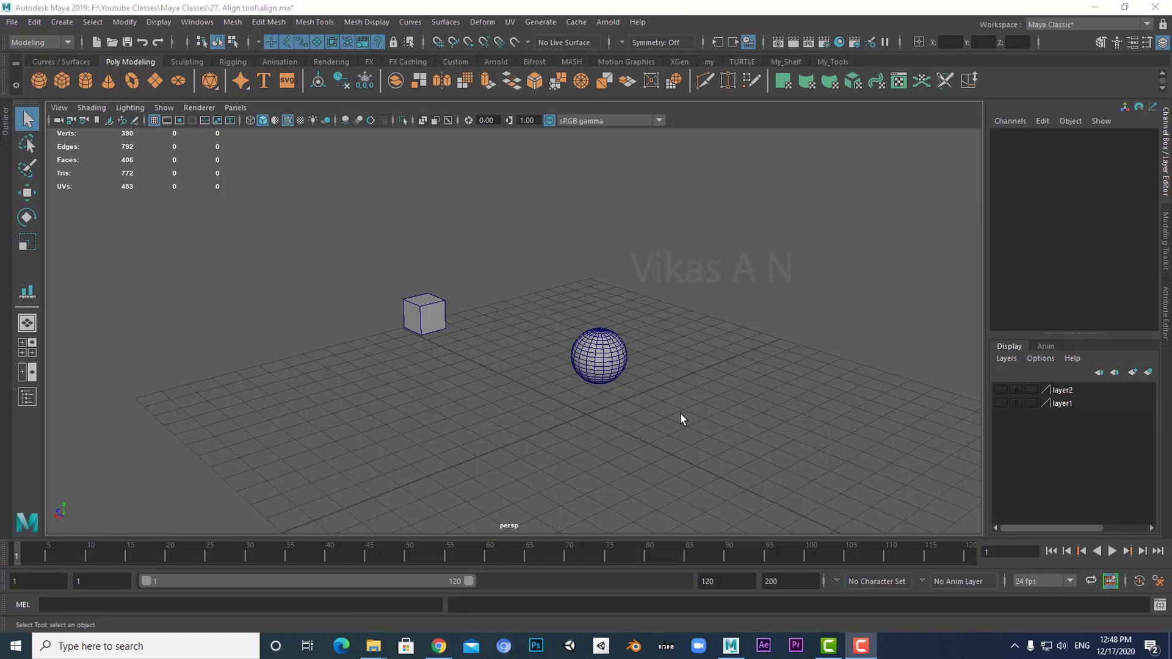
{"action": "right_click_drag", "start_coordinate": [680, 413], "coordinate": [680, 435], "text": "alt"}
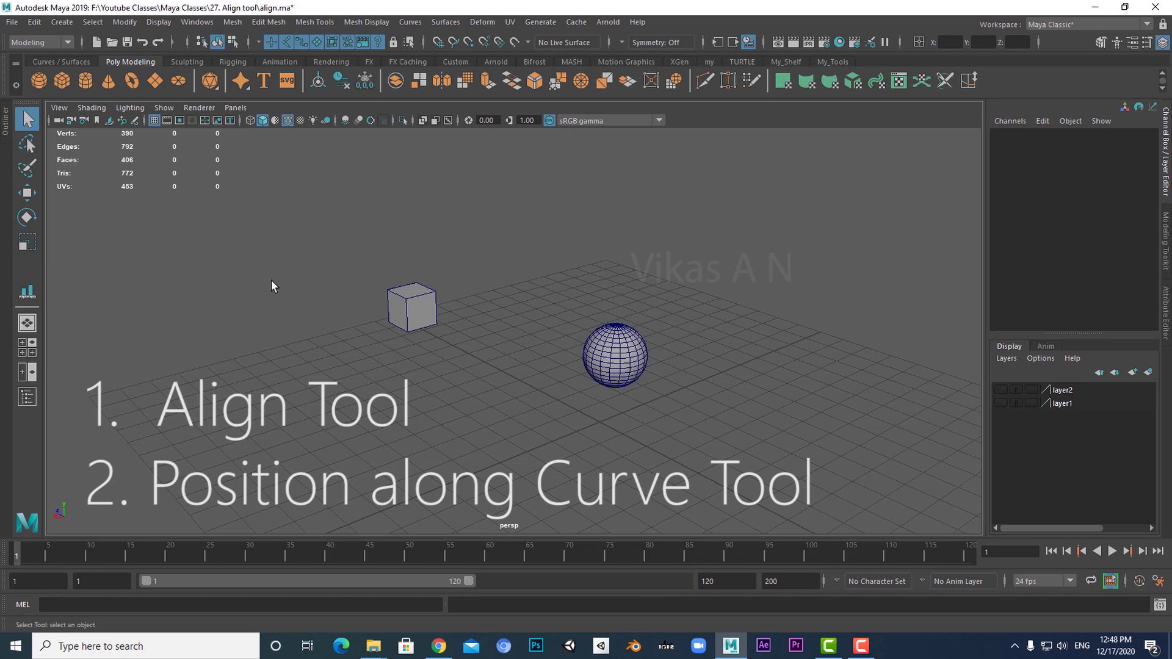
{"action": "left_click", "coordinate": [124, 22]}
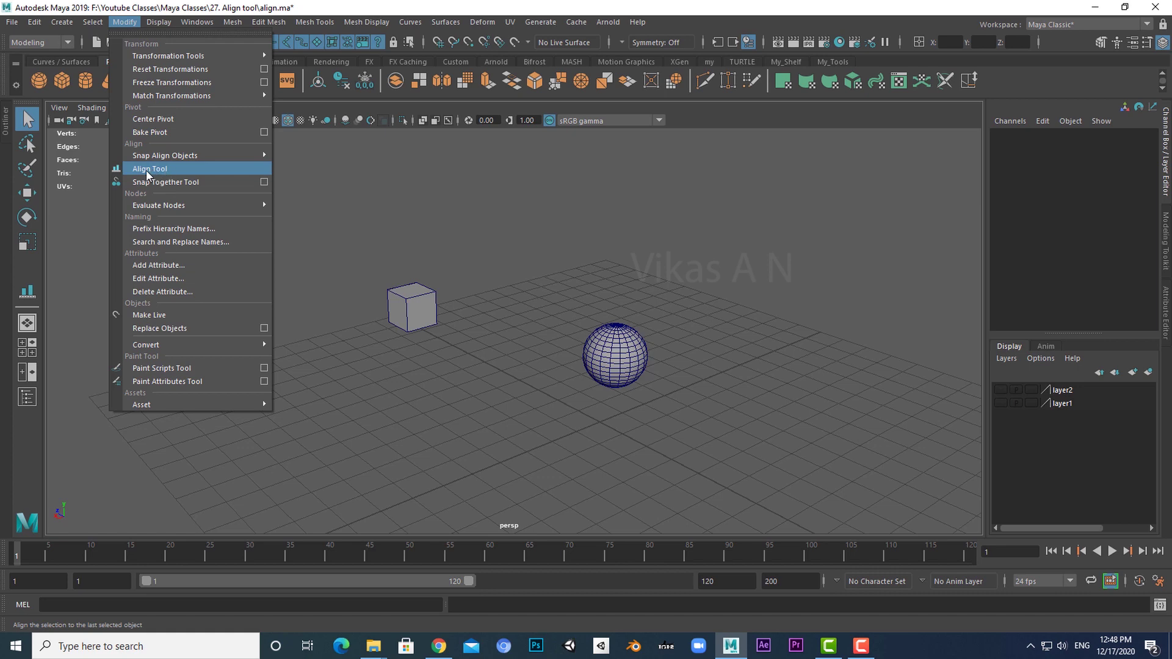
{"action": "mouse_move", "coordinate": [150, 157]}
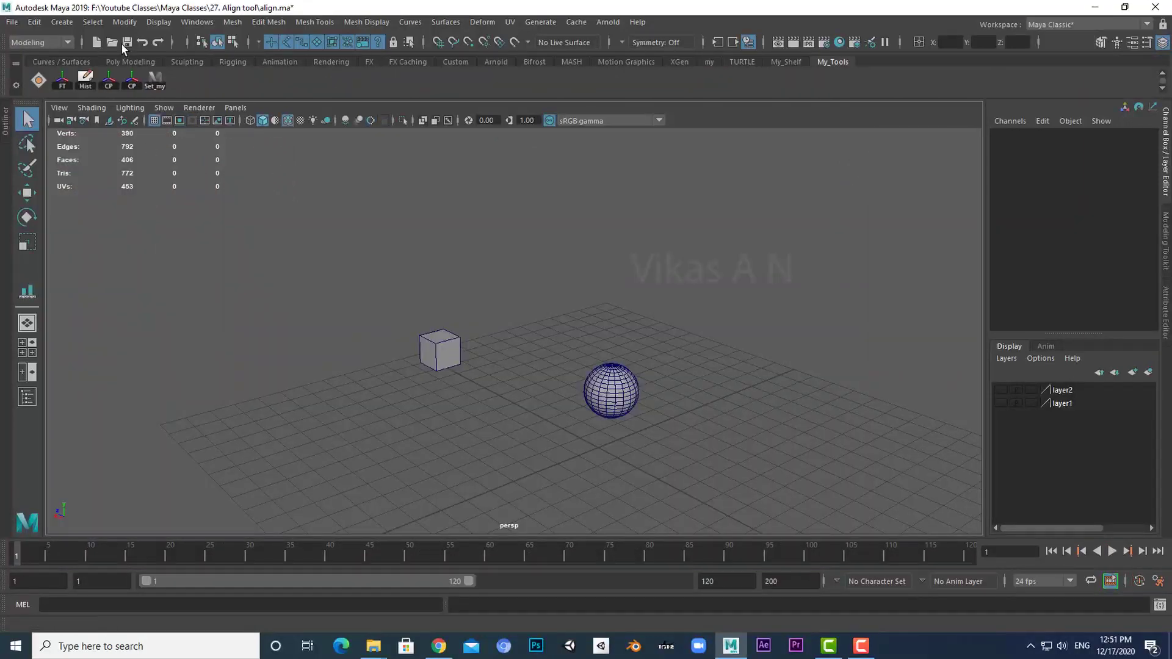
{"action": "left_click", "coordinate": [124, 22]}
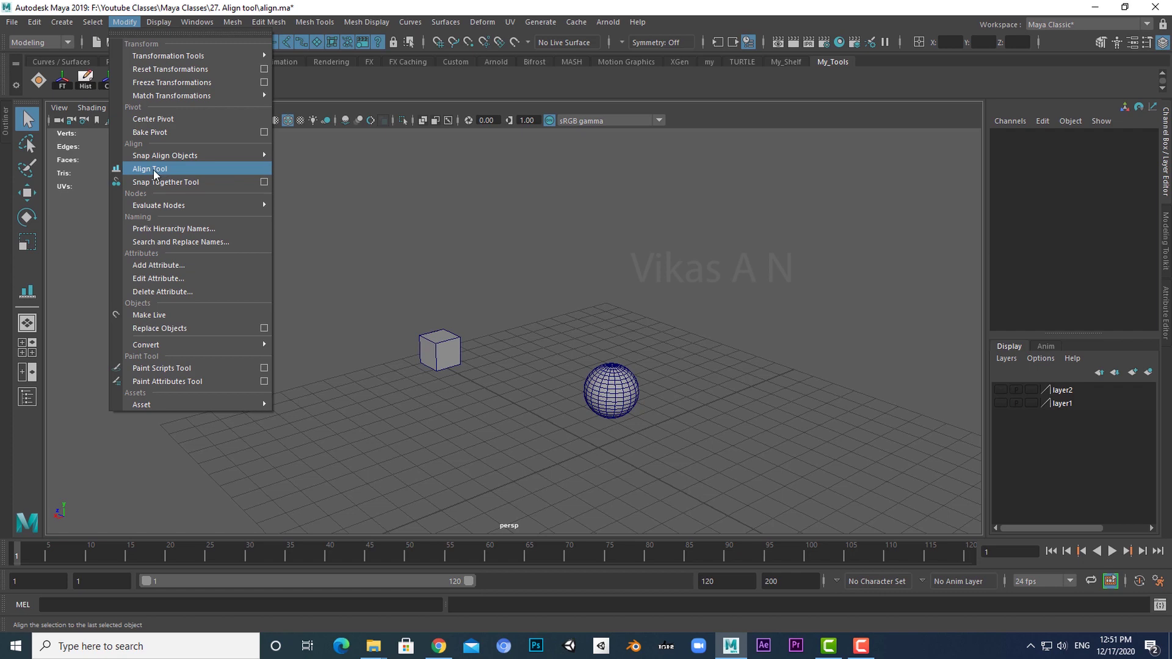
{"action": "left_click", "coordinate": [272, 163]}
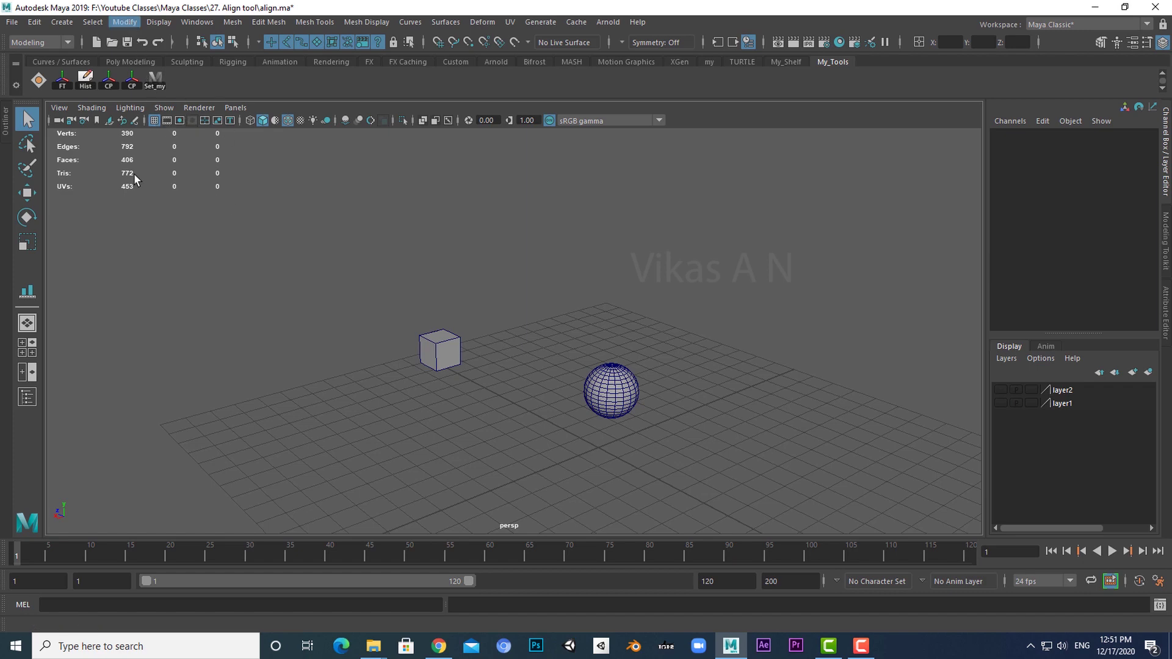
{"action": "left_click", "coordinate": [125, 22]}
{"action": "mouse_move", "coordinate": [158, 207]}
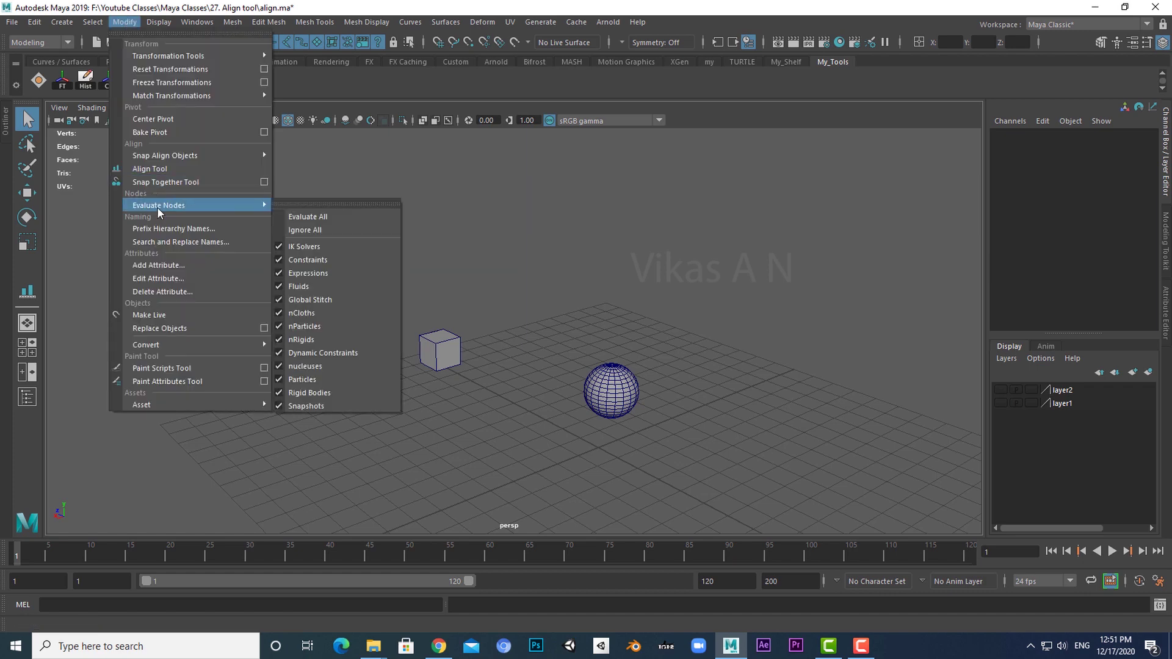
{"action": "left_click", "coordinate": [571, 87]}
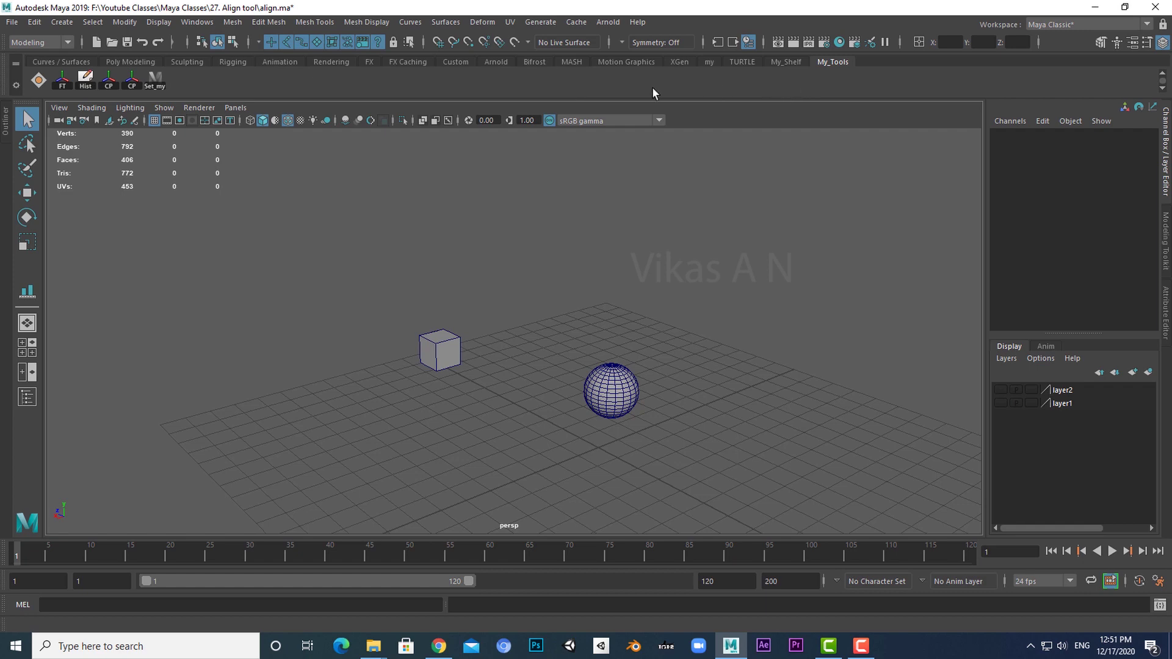
{"action": "left_click", "coordinate": [17, 85]}
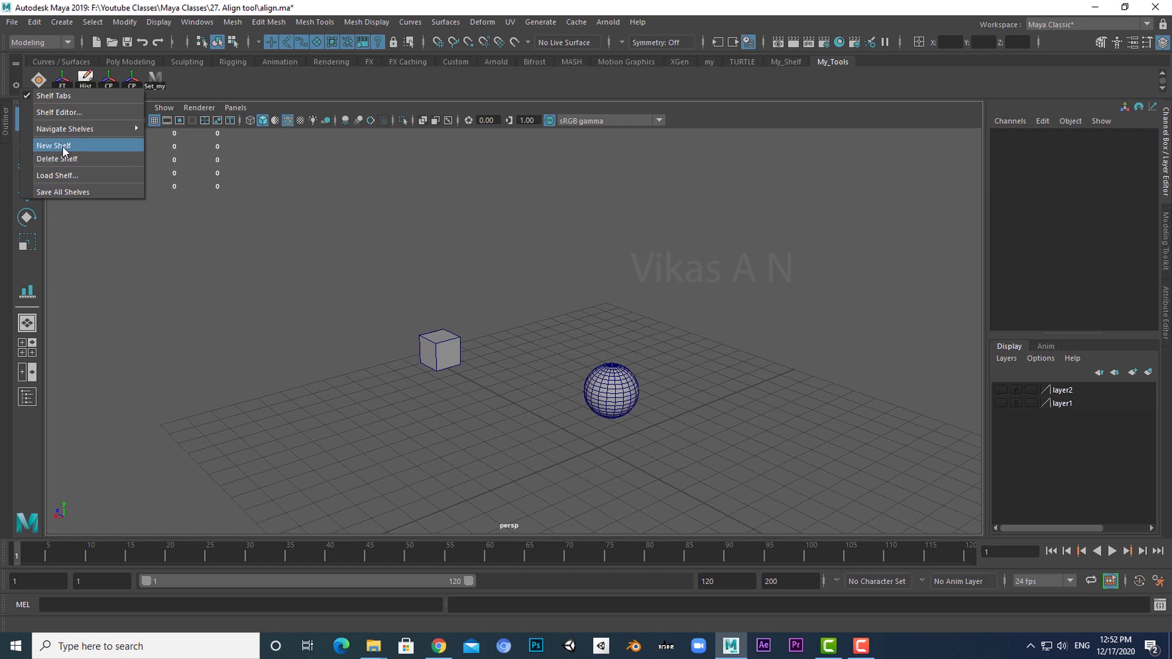
{"action": "left_click", "coordinate": [355, 89]}
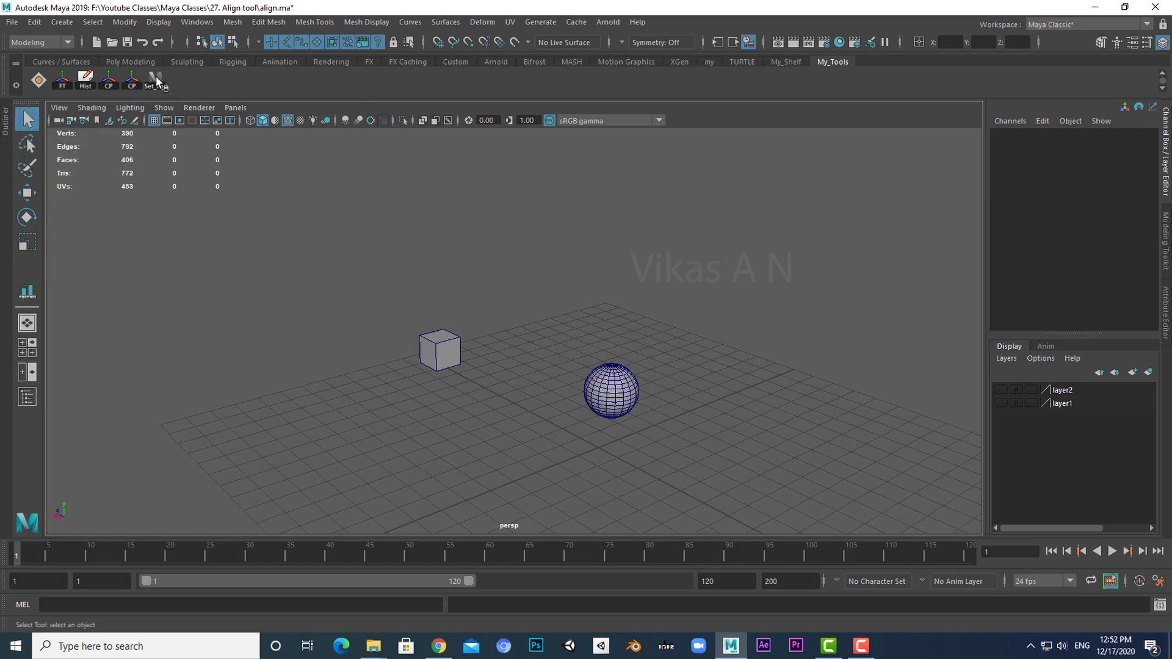
Add the Align Tool and the Position Along Curve command to the My_Tools shelf.
{"action": "left_click", "coordinate": [126, 23]}
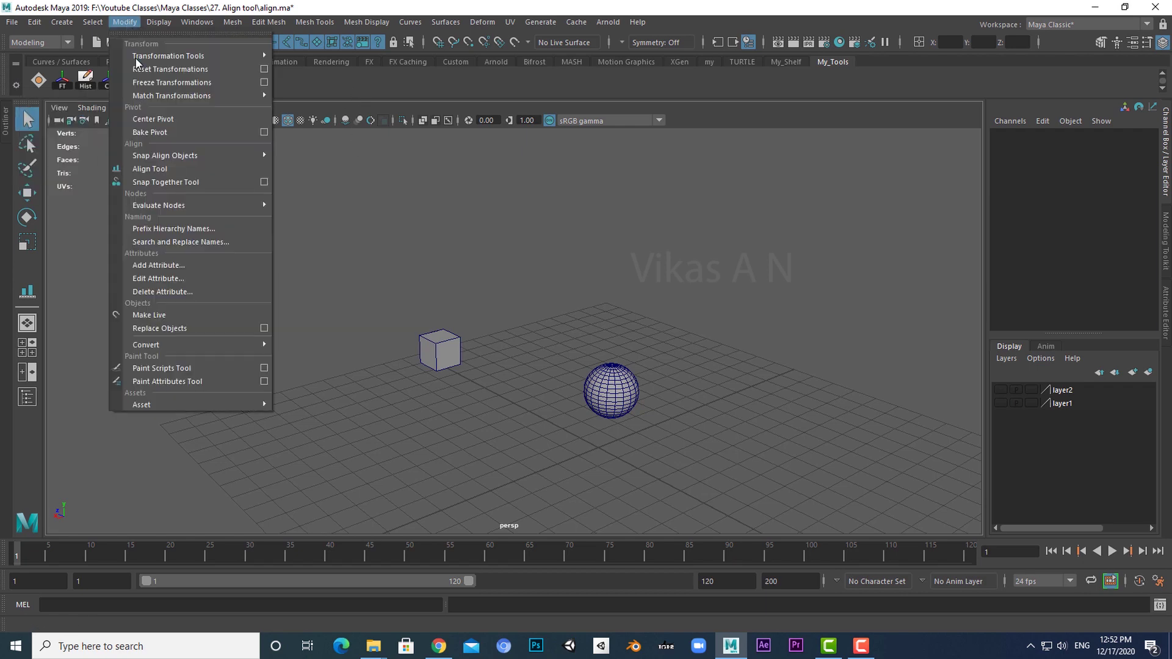
{"action": "left_click", "coordinate": [163, 174], "text": "ctrl+shift"}
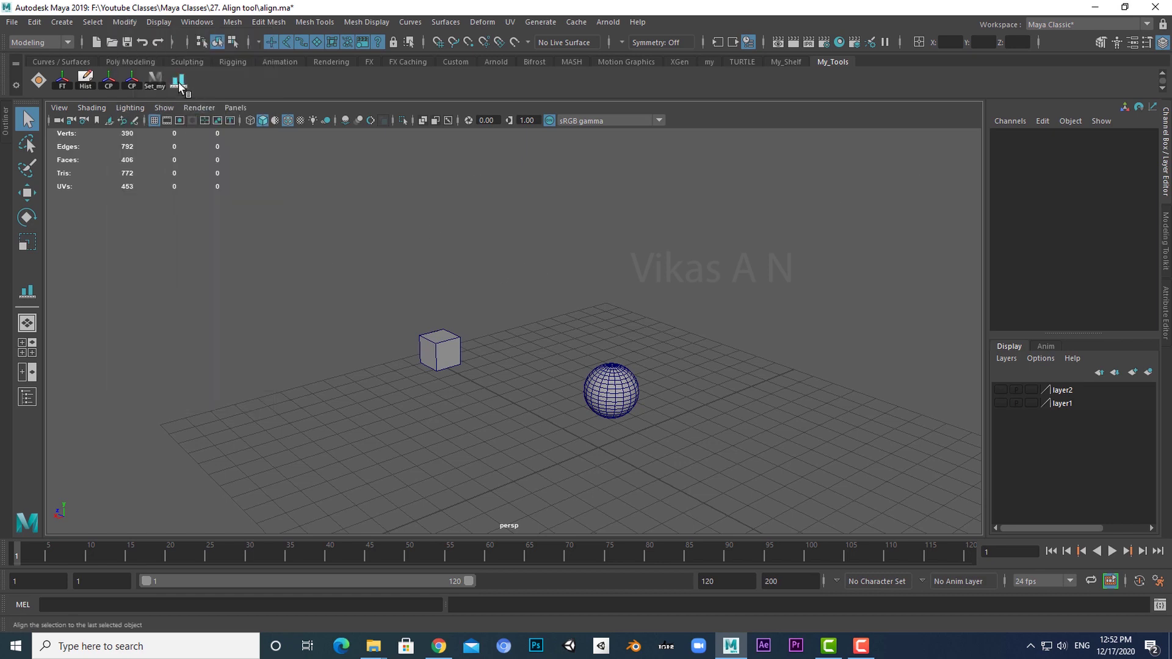
{"action": "left_click", "coordinate": [124, 22]}
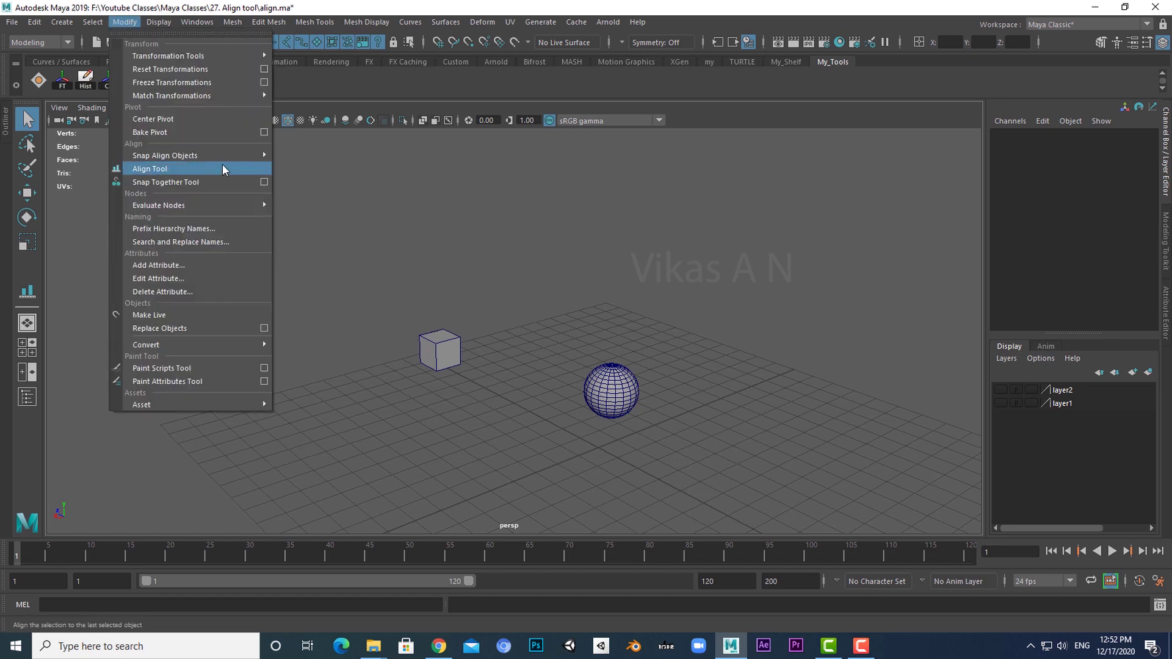
{"action": "mouse_move", "coordinate": [223, 155]}
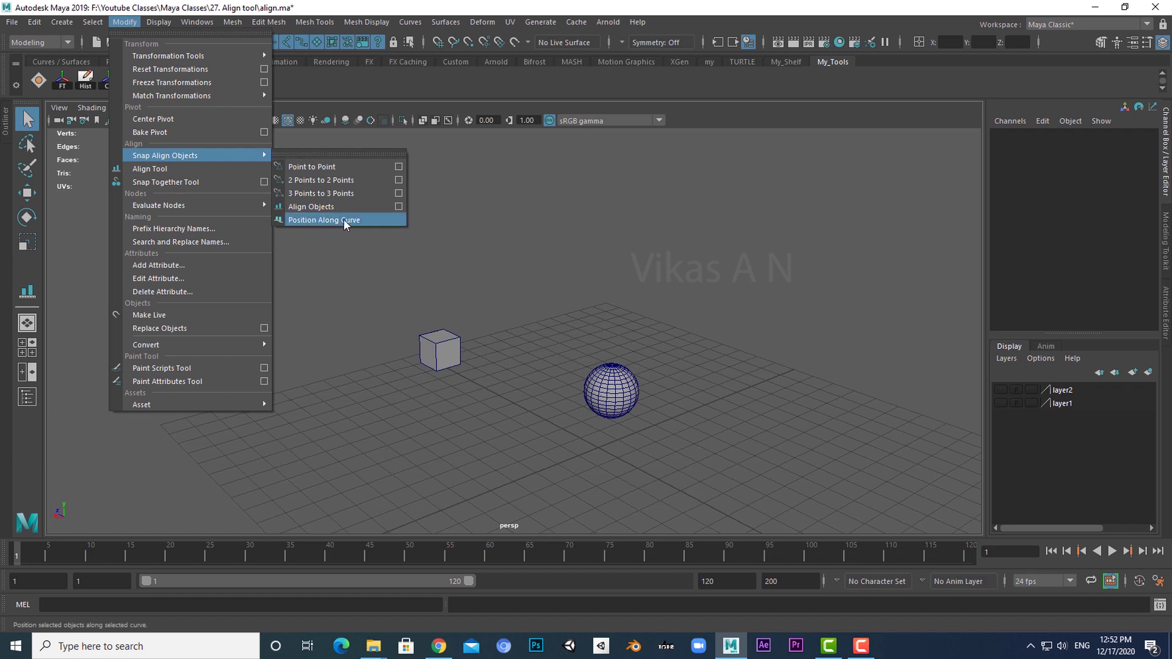
{"action": "left_click", "coordinate": [352, 299]}
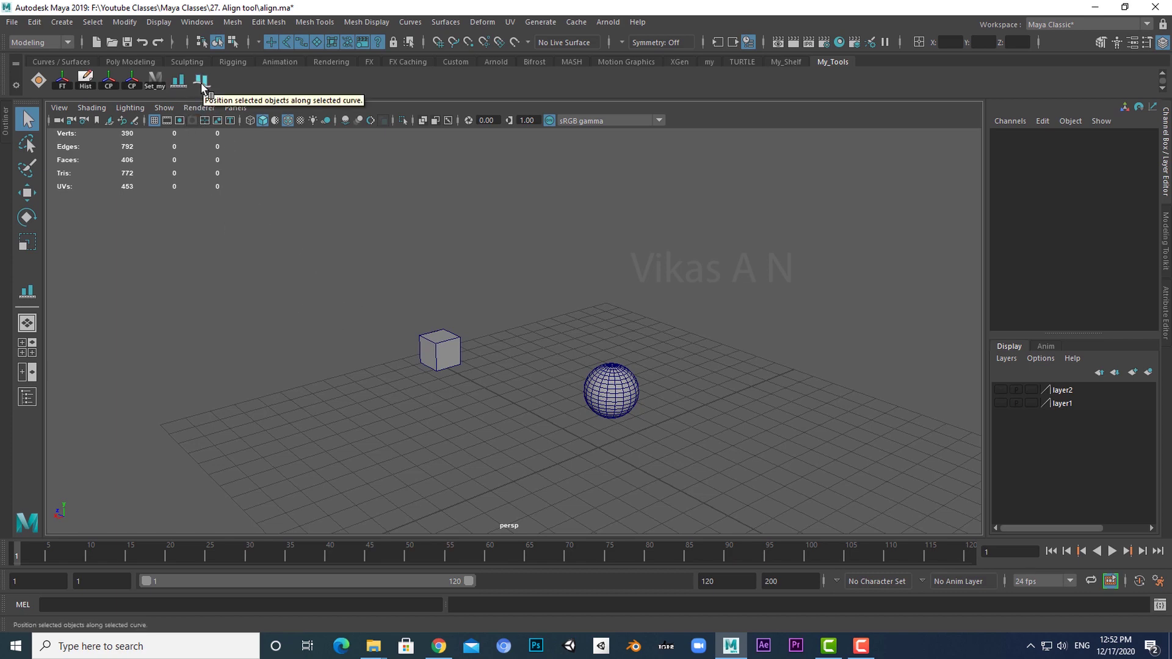
Select the sphere first and the cube last as the alignment target, and activate the Align Tool.
{"action": "scroll", "coordinate": [633, 428], "scroll_direction": "down", "scroll_amount": 3}
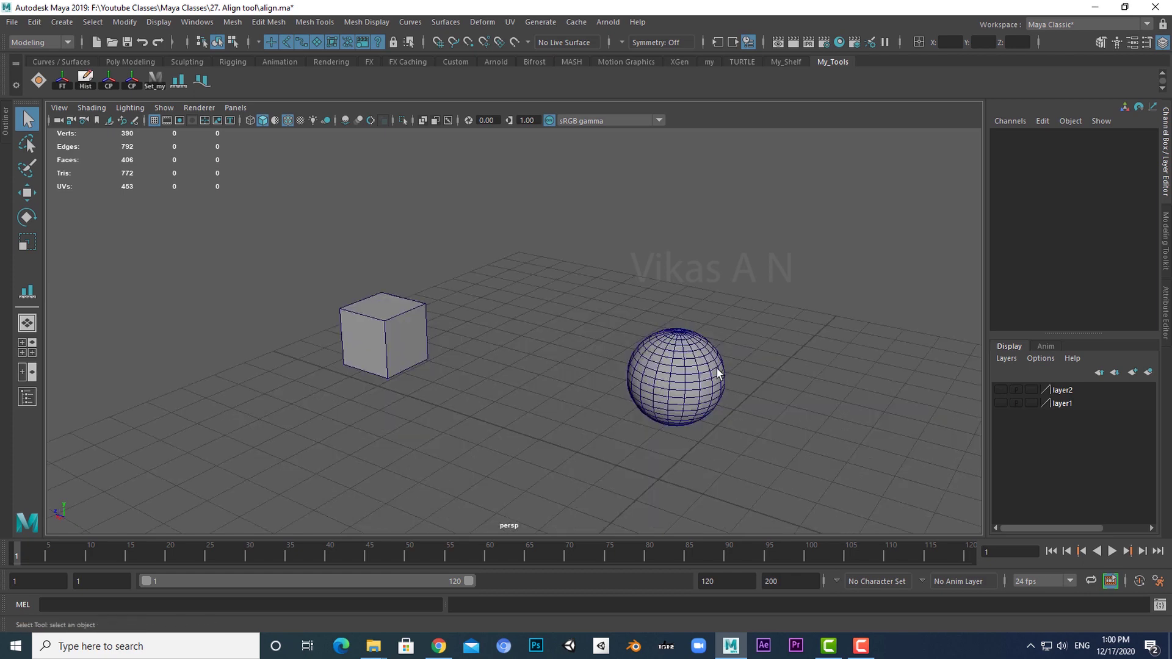
{"action": "left_click", "coordinate": [674, 371]}
{"action": "left_click", "coordinate": [393, 334]}
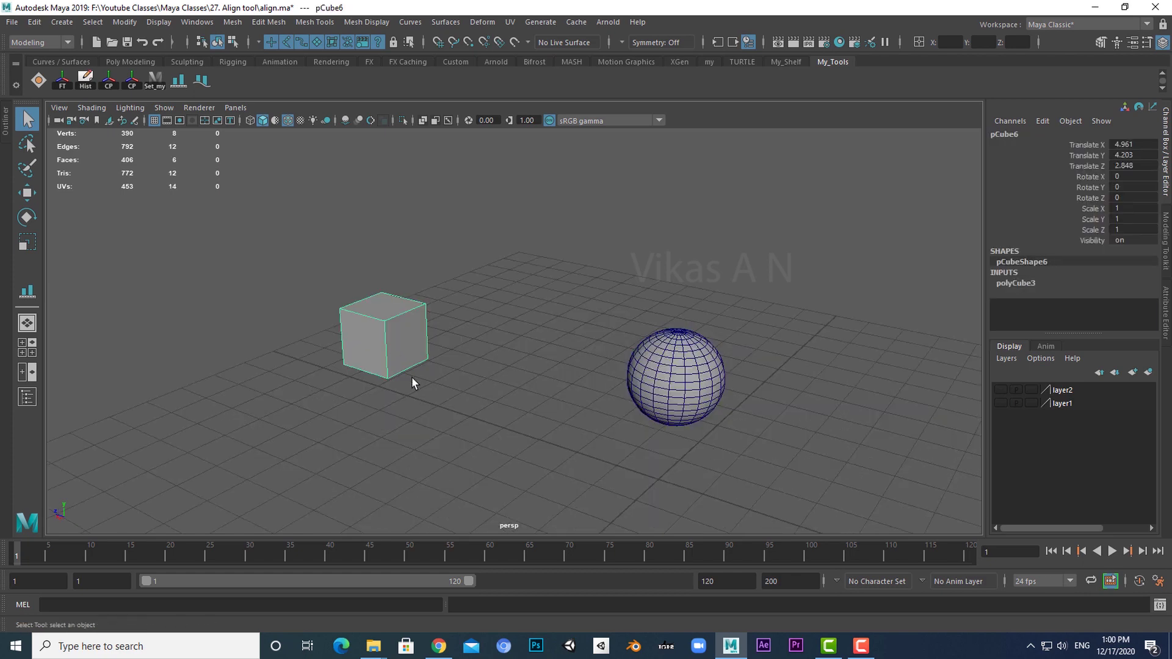
{"action": "left_click_drag", "start_coordinate": [473, 446], "coordinate": [517, 454], "text": "alt"}
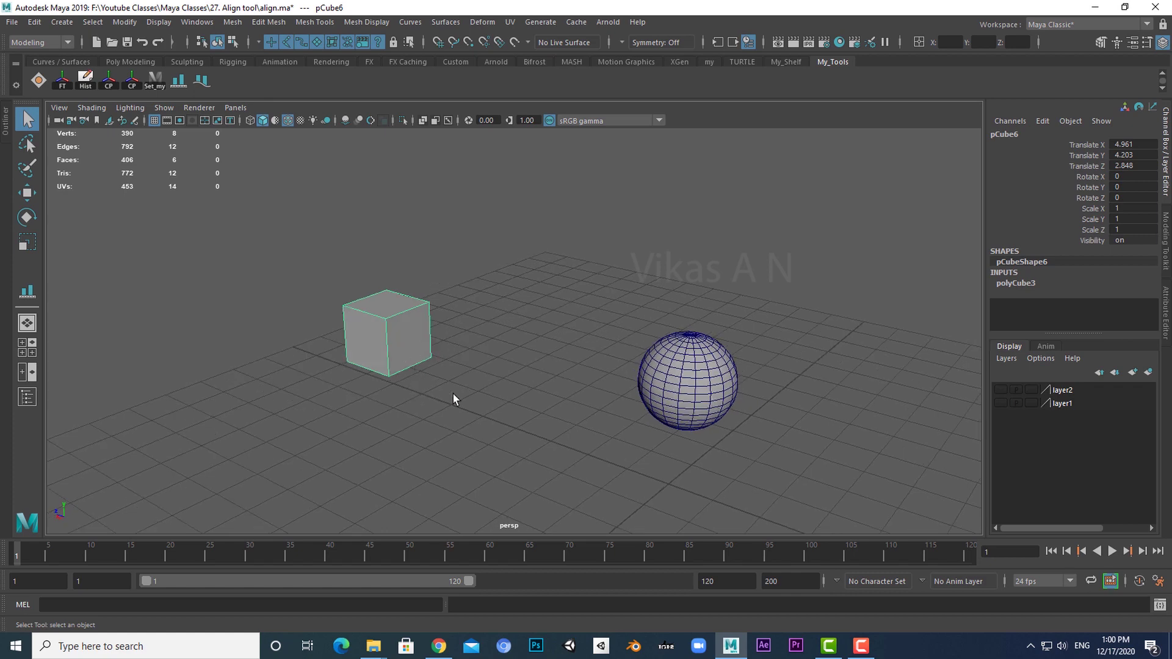
{"action": "left_click", "coordinate": [467, 403]}
{"action": "left_click_drag", "start_coordinate": [764, 333], "coordinate": [698, 391]}
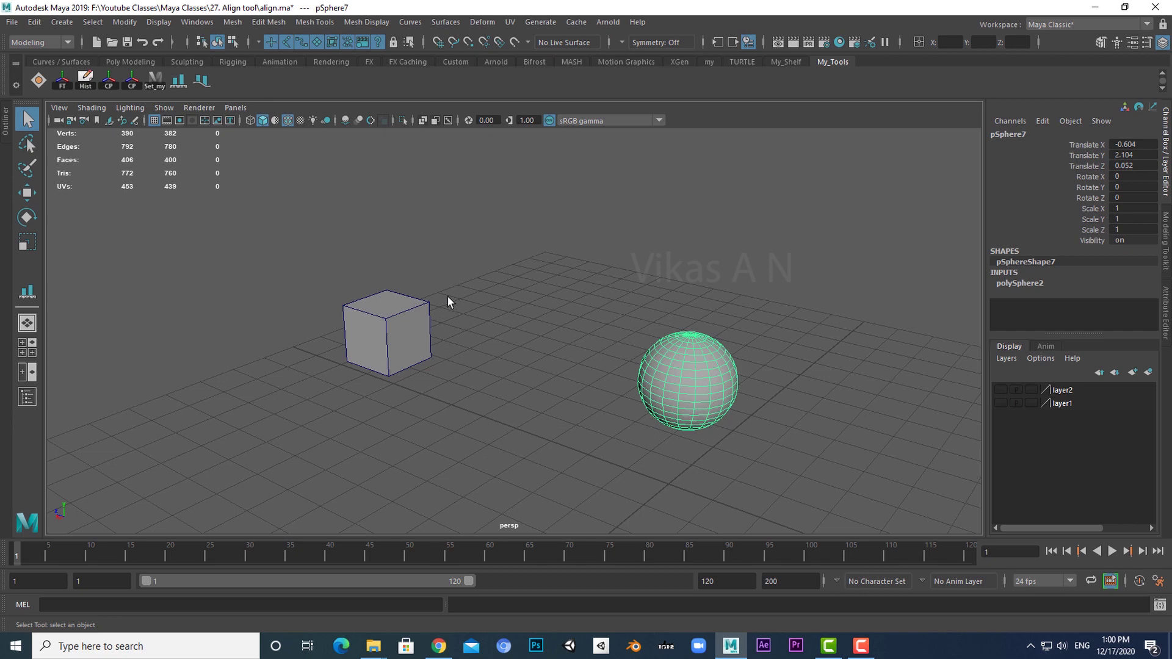
{"action": "left_click_drag", "start_coordinate": [448, 296], "coordinate": [405, 339], "text": "shift"}
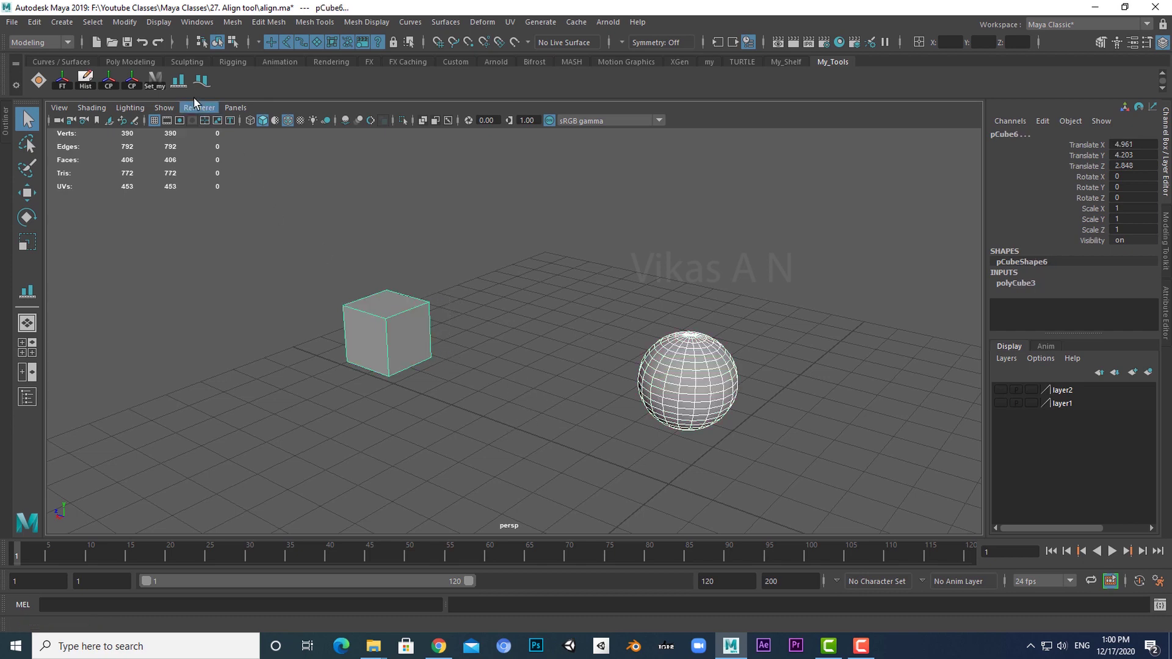
{"action": "left_click", "coordinate": [179, 82]}
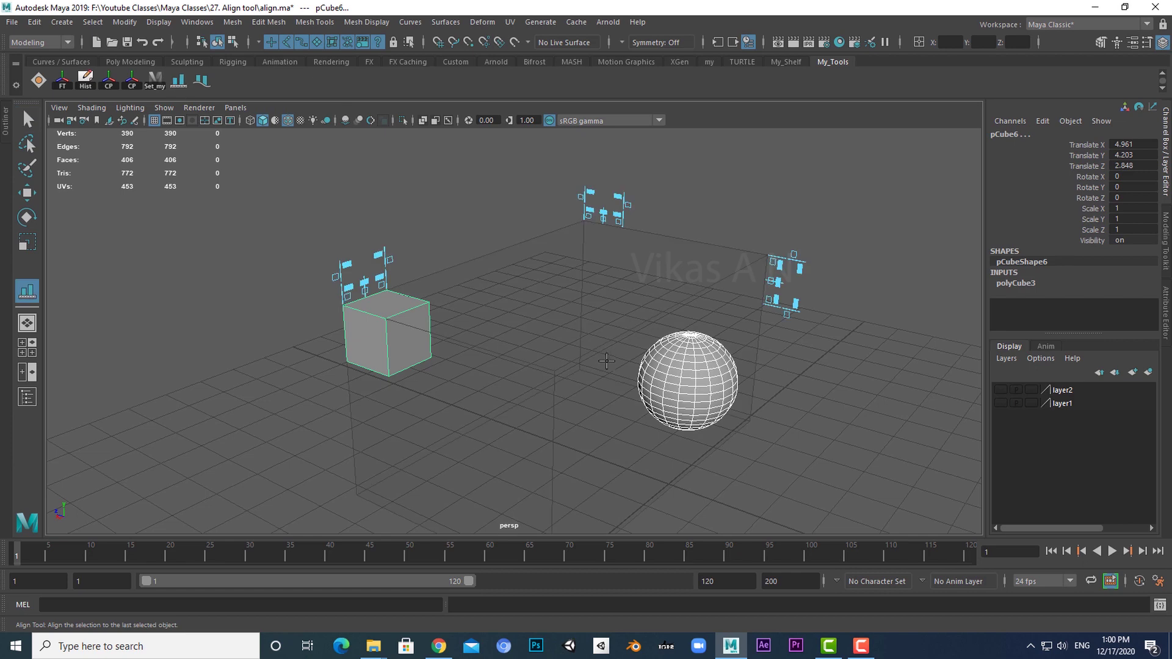
Align the sphere's center with the cube's center along one horizontal axis with the Align Tool.
{"action": "middle_click_drag", "start_coordinate": [606, 360], "coordinate": [587, 342], "text": "alt"}
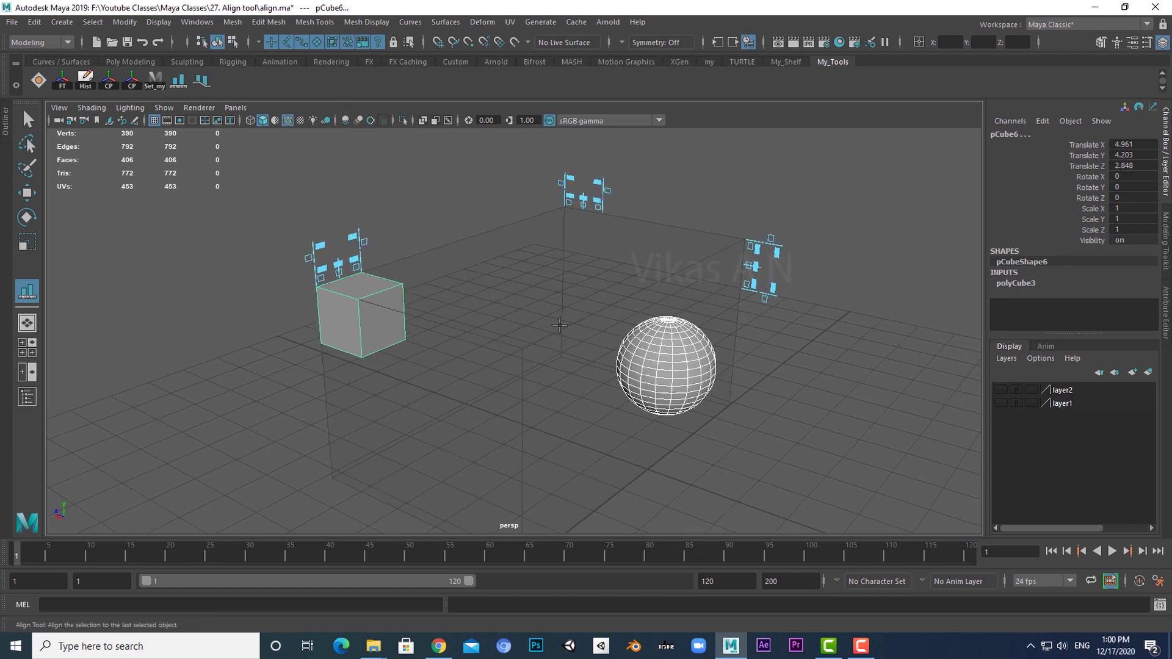
{"action": "right_click_drag", "start_coordinate": [598, 356], "coordinate": [532, 371], "text": "alt"}
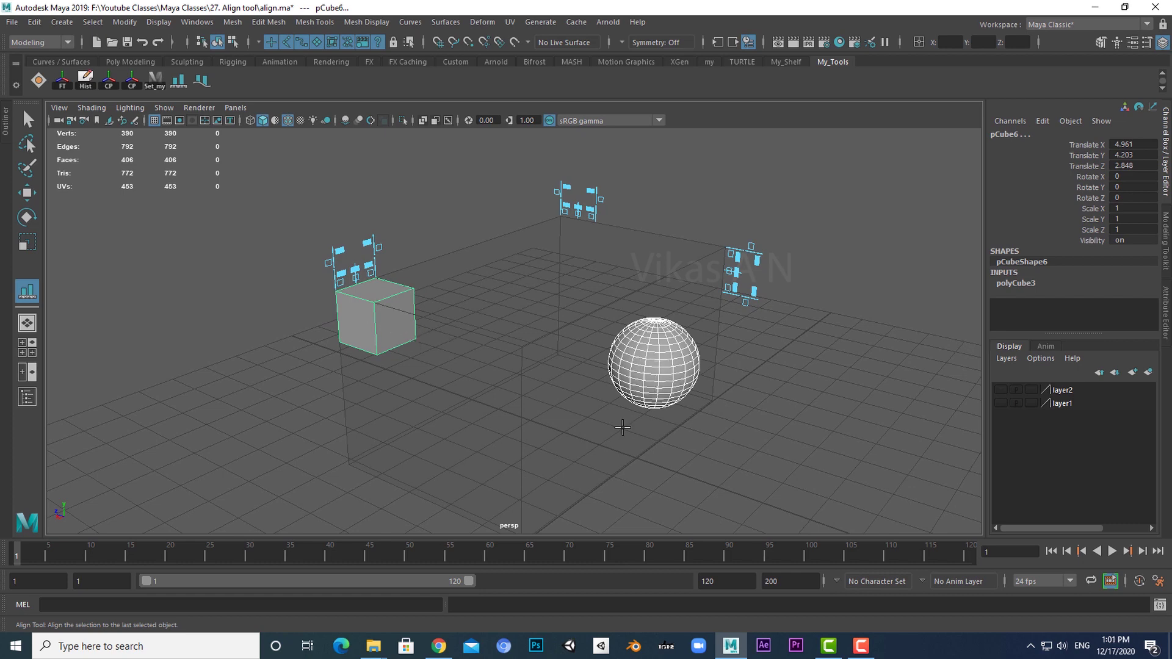
{"action": "left_click_drag", "start_coordinate": [764, 428], "coordinate": [770, 428], "text": "alt"}
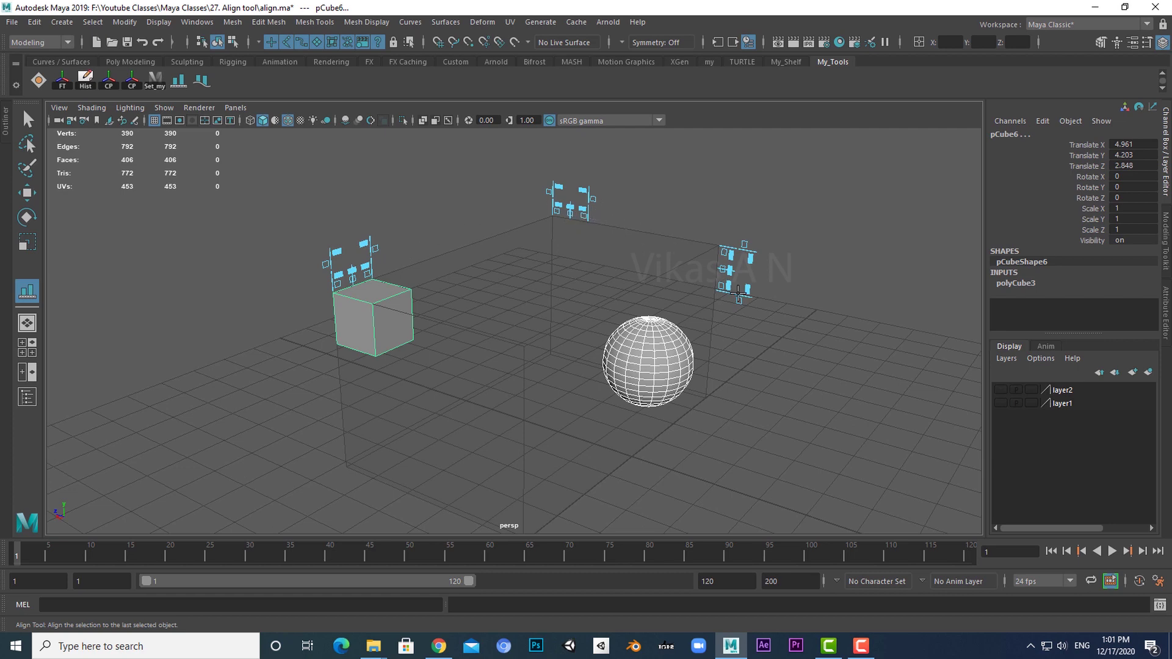
{"action": "middle_click_drag", "start_coordinate": [772, 344], "coordinate": [774, 363], "text": "alt"}
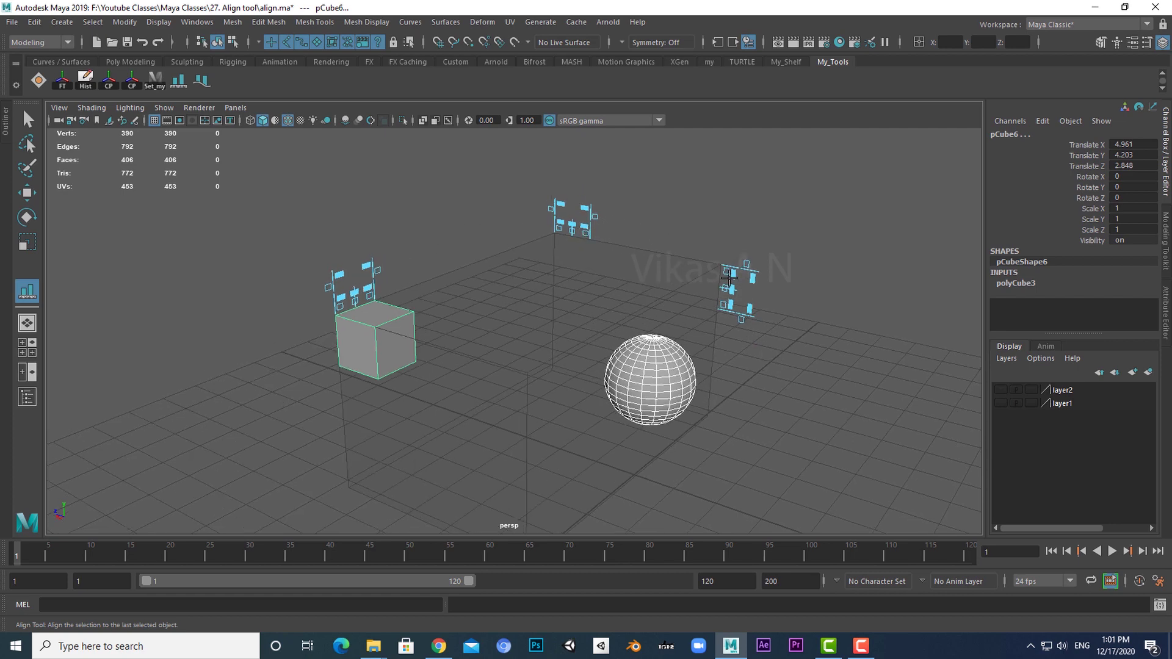
{"action": "middle_click_drag", "start_coordinate": [481, 378], "coordinate": [473, 379], "text": "alt"}
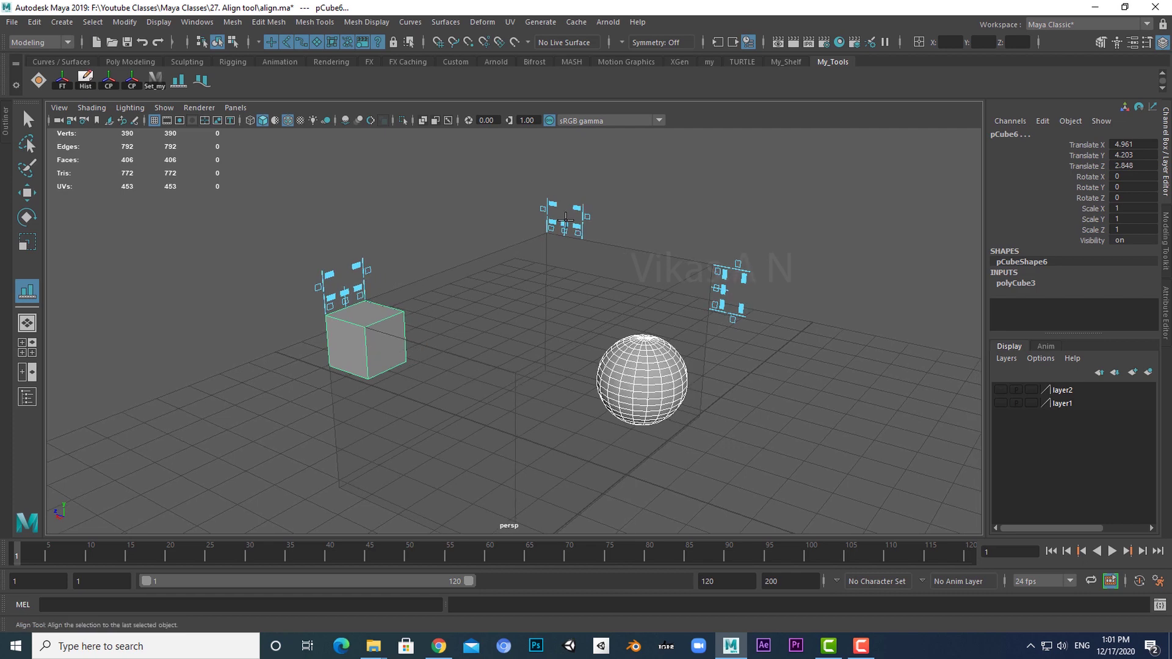
{"action": "left_click_drag", "start_coordinate": [548, 438], "coordinate": [623, 387], "text": "alt"}
{"action": "left_click_drag", "start_coordinate": [417, 264], "coordinate": [478, 408], "text": "alt"}
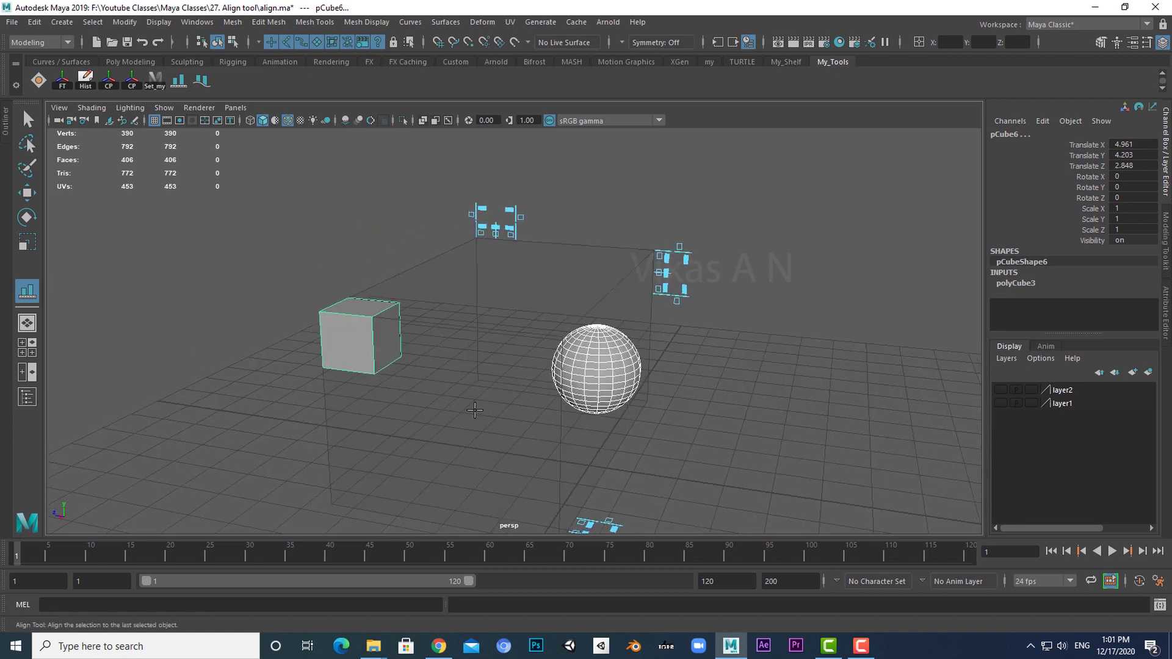
{"action": "left_click_drag", "start_coordinate": [556, 395], "coordinate": [620, 401], "text": "alt"}
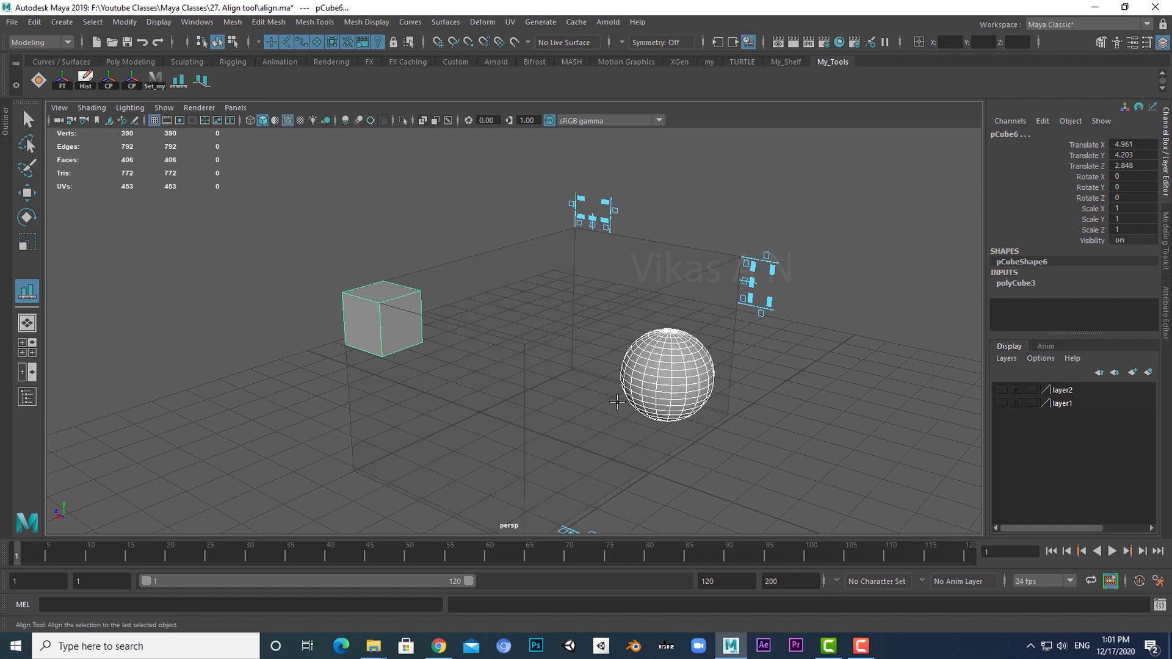
{"action": "left_click_drag", "start_coordinate": [614, 403], "coordinate": [600, 422], "text": "alt"}
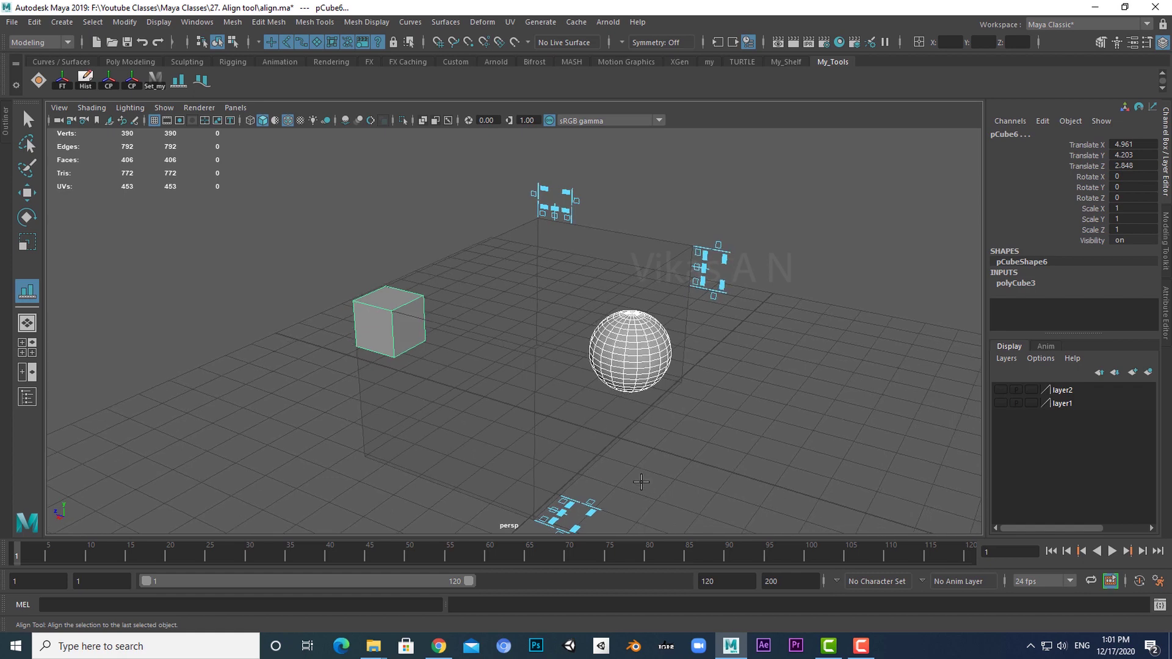
{"action": "left_click_drag", "start_coordinate": [641, 481], "coordinate": [647, 484], "text": "alt"}
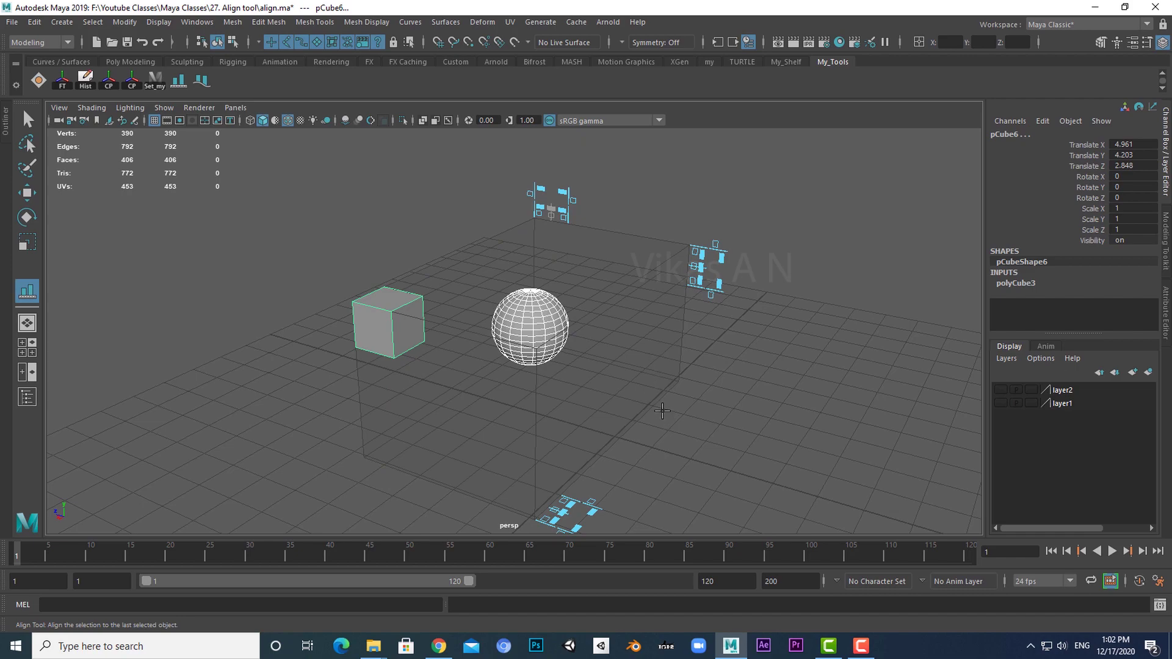
Align the sphere's center with the cube's center vertically with the Align Tool.
{"action": "mouse_move", "coordinate": [659, 405]}
{"action": "left_mouse_down", "text": "alt"}
{"action": "mouse_move", "coordinate": [623, 409]}
{"action": "mouse_move", "coordinate": [638, 414]}
{"action": "left_mouse_up", "text": "alt"}
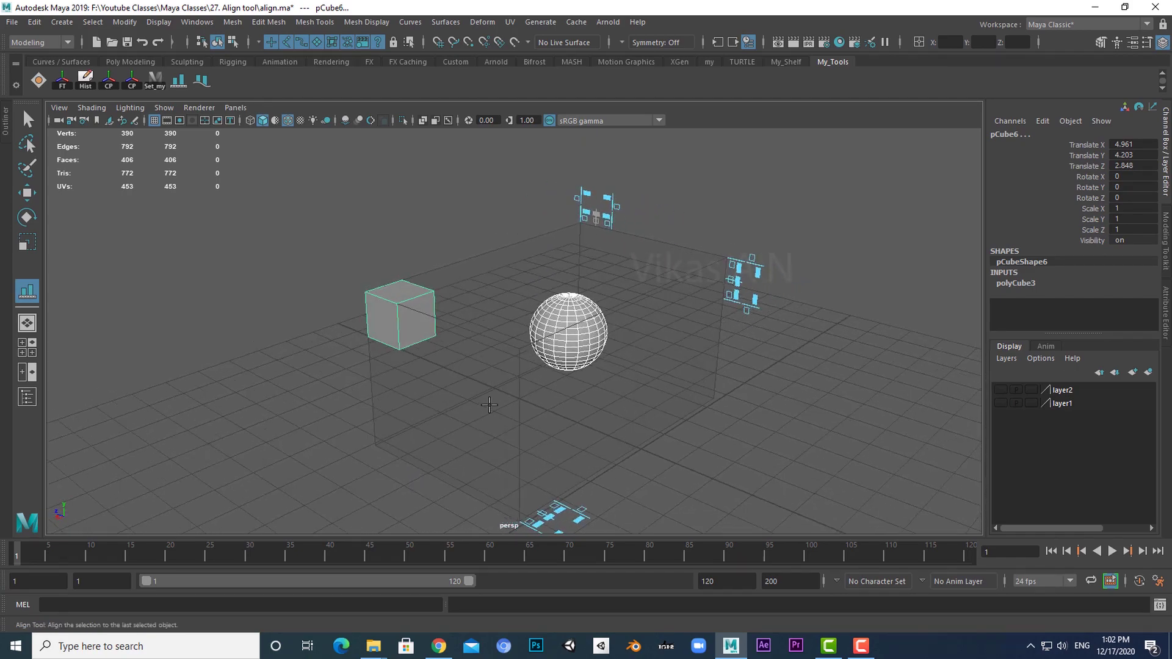
{"action": "left_click_drag", "start_coordinate": [488, 405], "coordinate": [549, 421], "text": "alt"}
{"action": "middle_click_drag", "start_coordinate": [568, 427], "coordinate": [551, 385], "text": "alt"}
{"action": "left_click_drag", "start_coordinate": [554, 388], "coordinate": [575, 405], "text": "alt"}
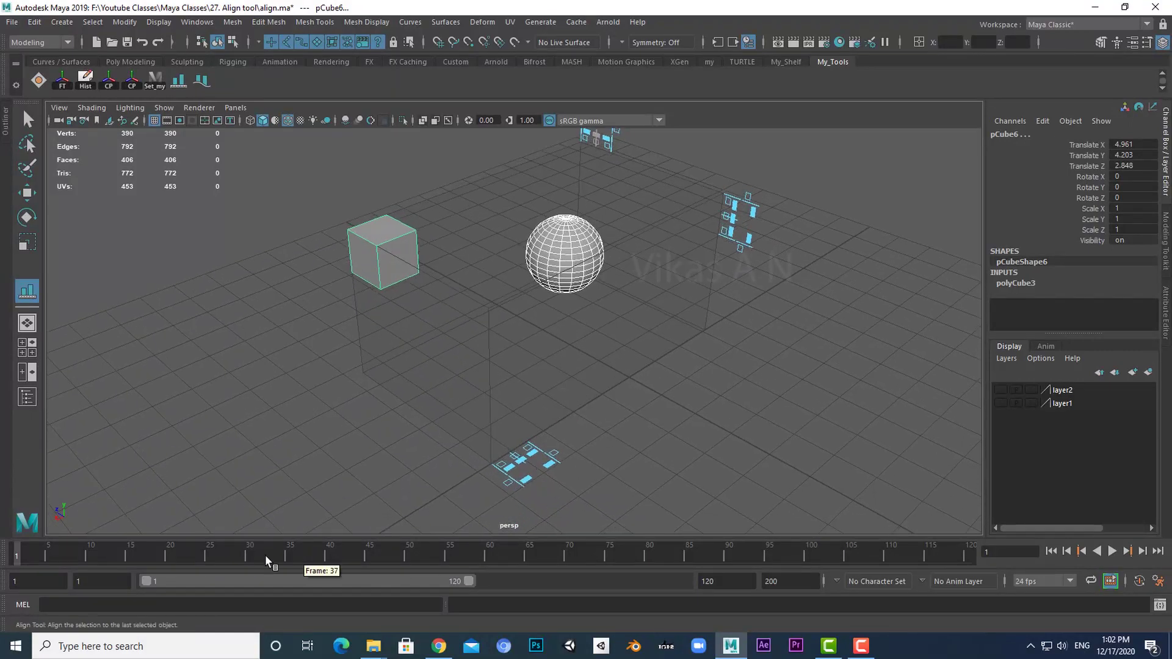
{"action": "left_click_drag", "start_coordinate": [573, 451], "coordinate": [539, 476], "text": "alt"}
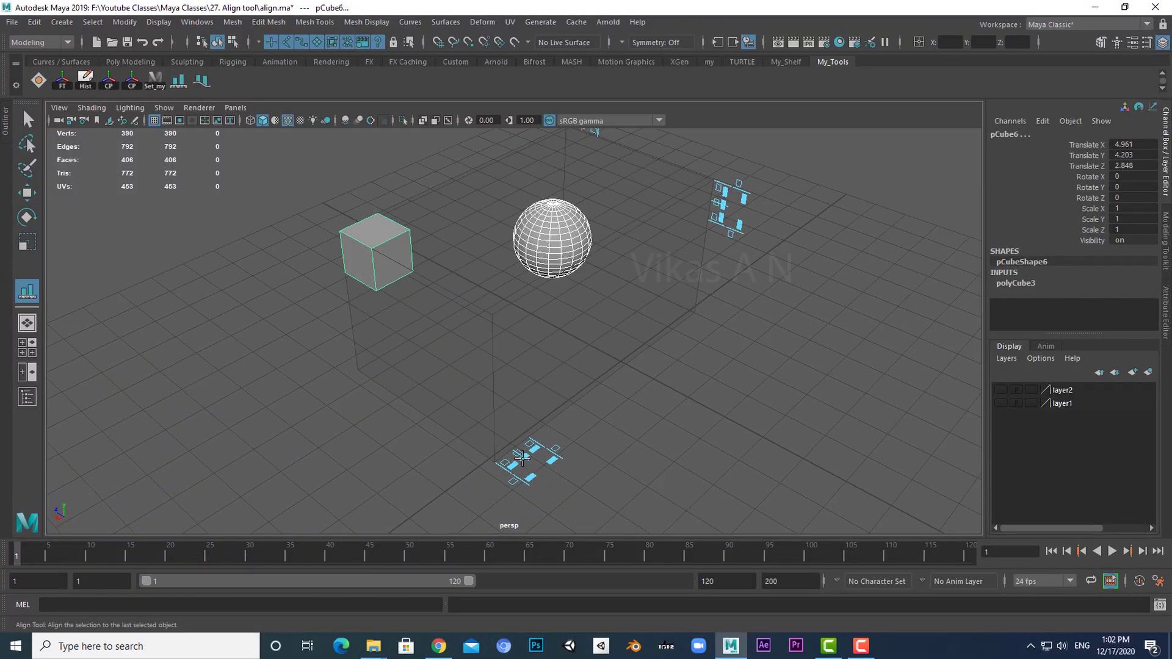
{"action": "left_click_drag", "start_coordinate": [589, 375], "coordinate": [592, 293], "text": "alt"}
{"action": "middle_click_drag", "start_coordinate": [605, 330], "coordinate": [598, 365], "text": "alt"}
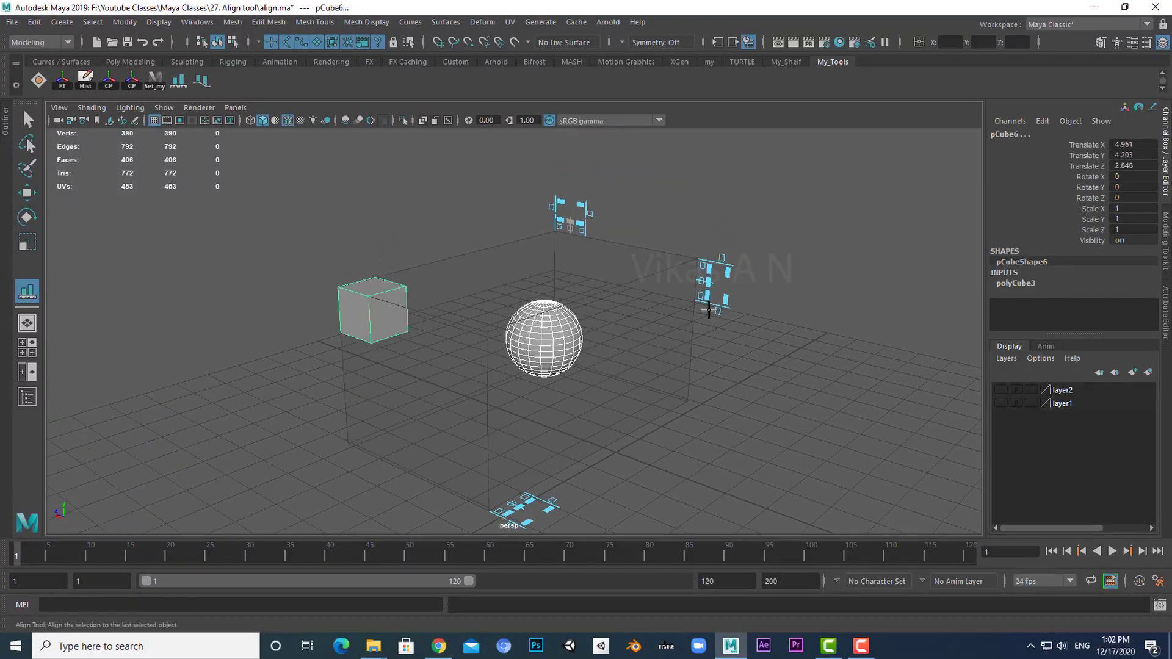
{"action": "middle_click_drag", "start_coordinate": [657, 336], "coordinate": [657, 349], "text": "alt"}
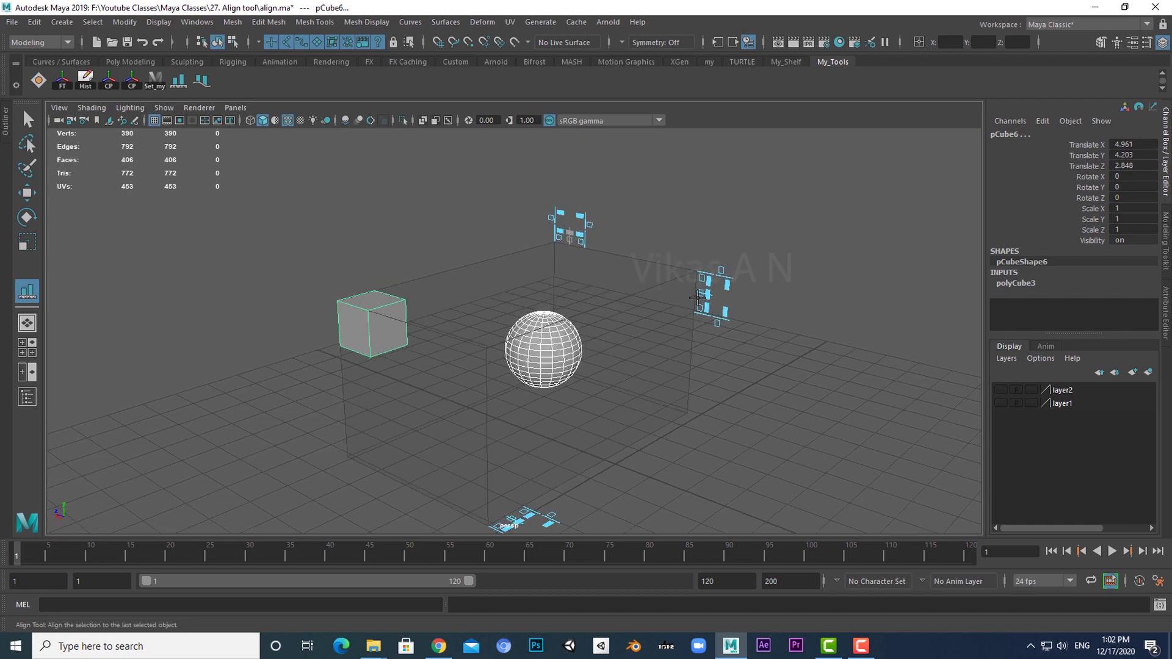
{"action": "left_click_drag", "start_coordinate": [706, 296], "coordinate": [654, 375], "text": "alt"}
{"action": "middle_click_drag", "start_coordinate": [659, 433], "coordinate": [661, 408], "text": "alt"}
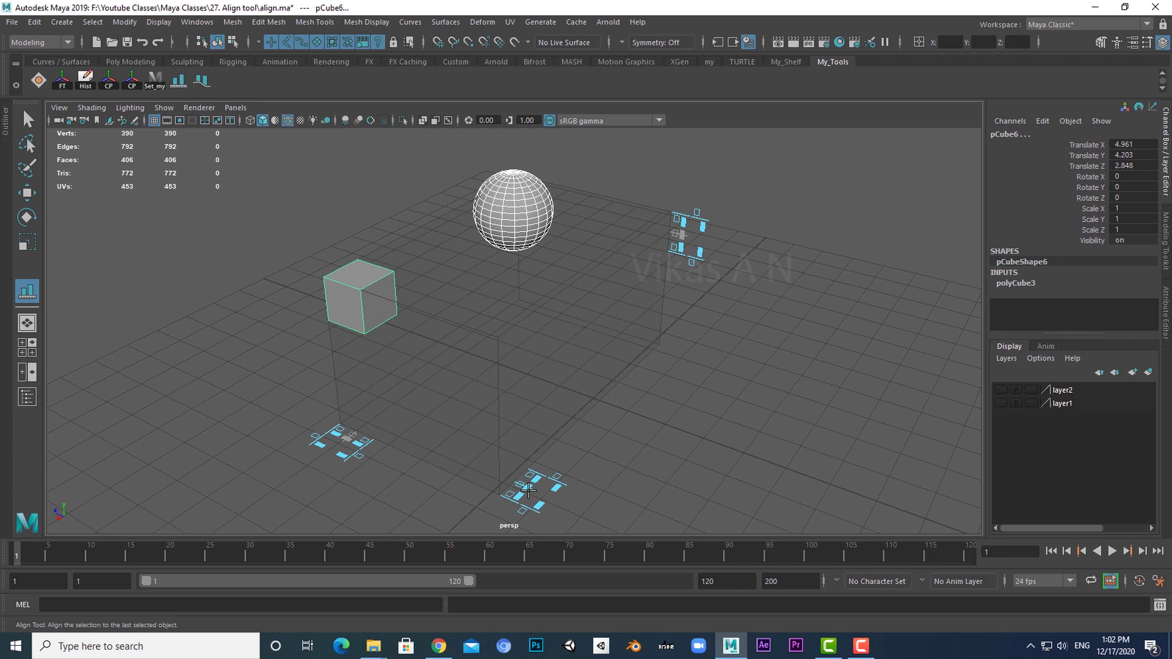
Align the sphere's center with the cube's center along the remaining horizontal axis, then exit the Align Tool and clear the selection.
{"action": "left_click_drag", "start_coordinate": [517, 370], "coordinate": [530, 368], "text": "alt"}
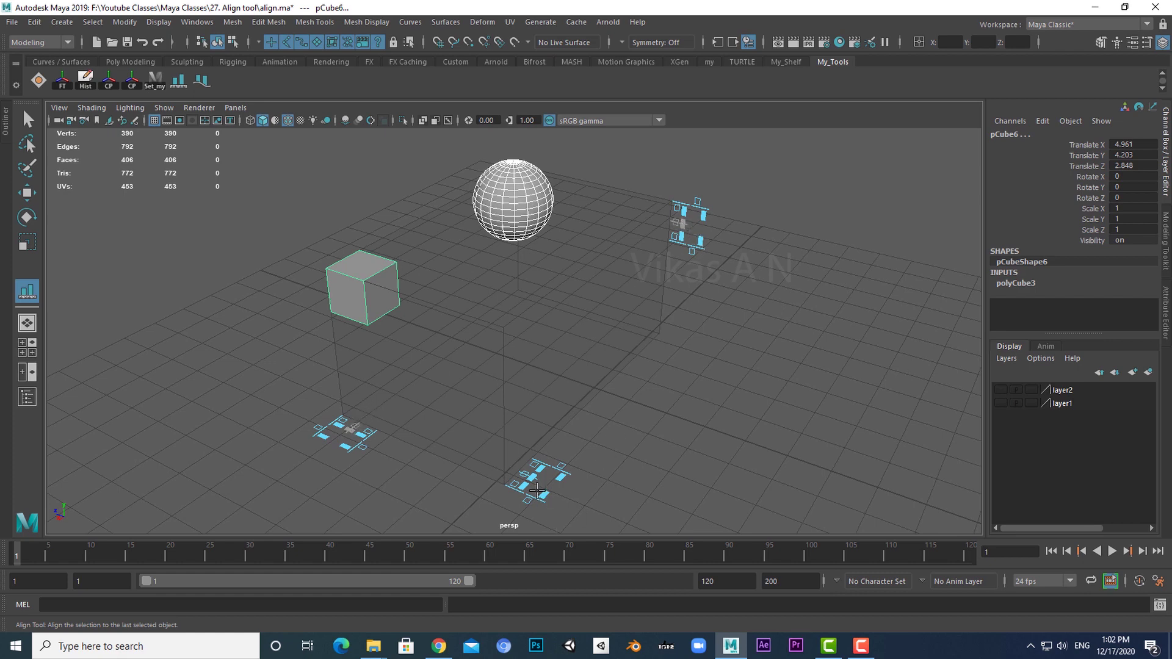
{"action": "left_click", "coordinate": [531, 479]}
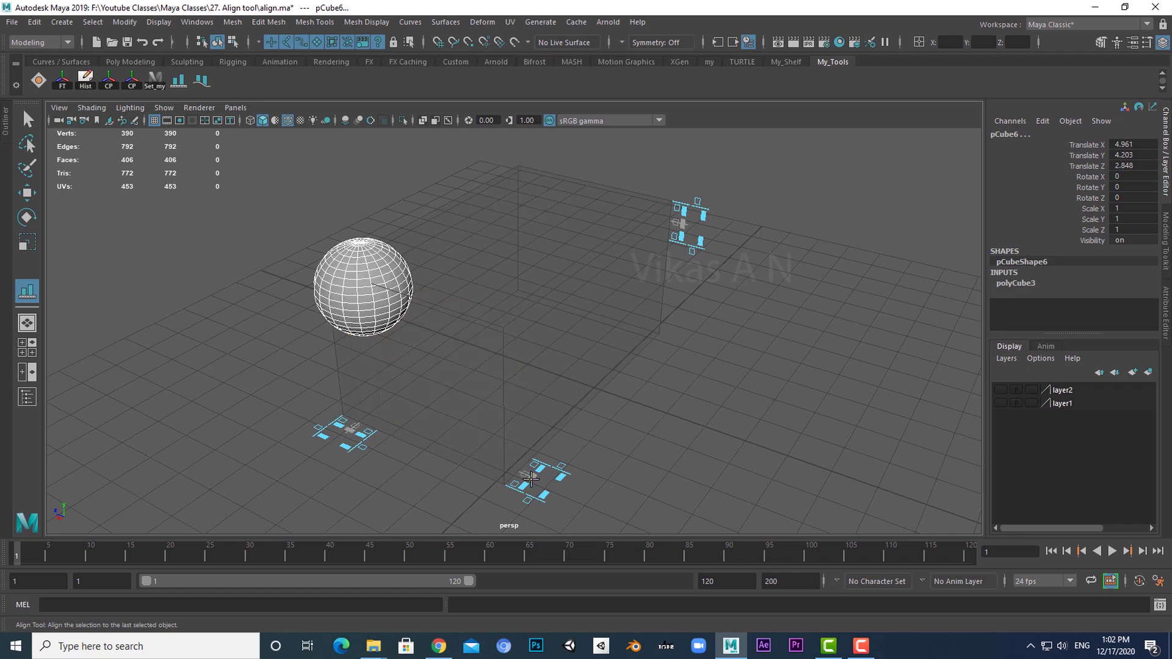
{"action": "middle_click_drag", "start_coordinate": [573, 383], "coordinate": [646, 428], "text": "alt"}
{"action": "left_click_drag", "start_coordinate": [647, 427], "coordinate": [609, 426], "text": "alt"}
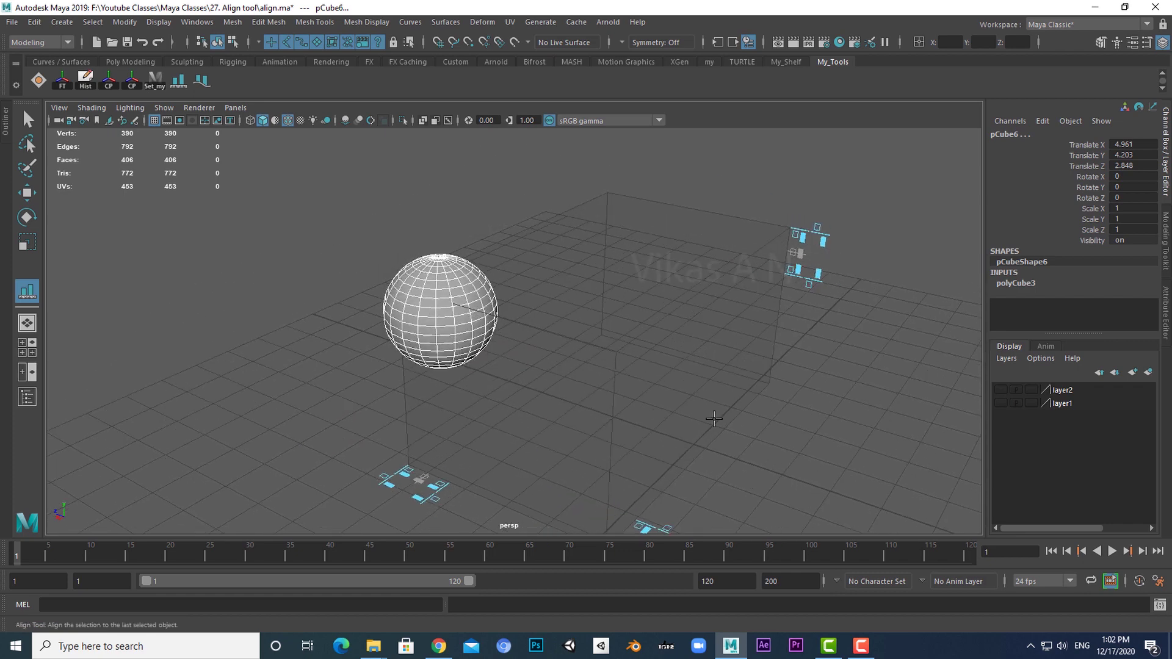
{"action": "left_click", "coordinate": [713, 416]}
{"action": "key", "text": "q"}
{"action": "scroll", "coordinate": [489, 443], "scroll_direction": "down", "scroll_amount": 5}
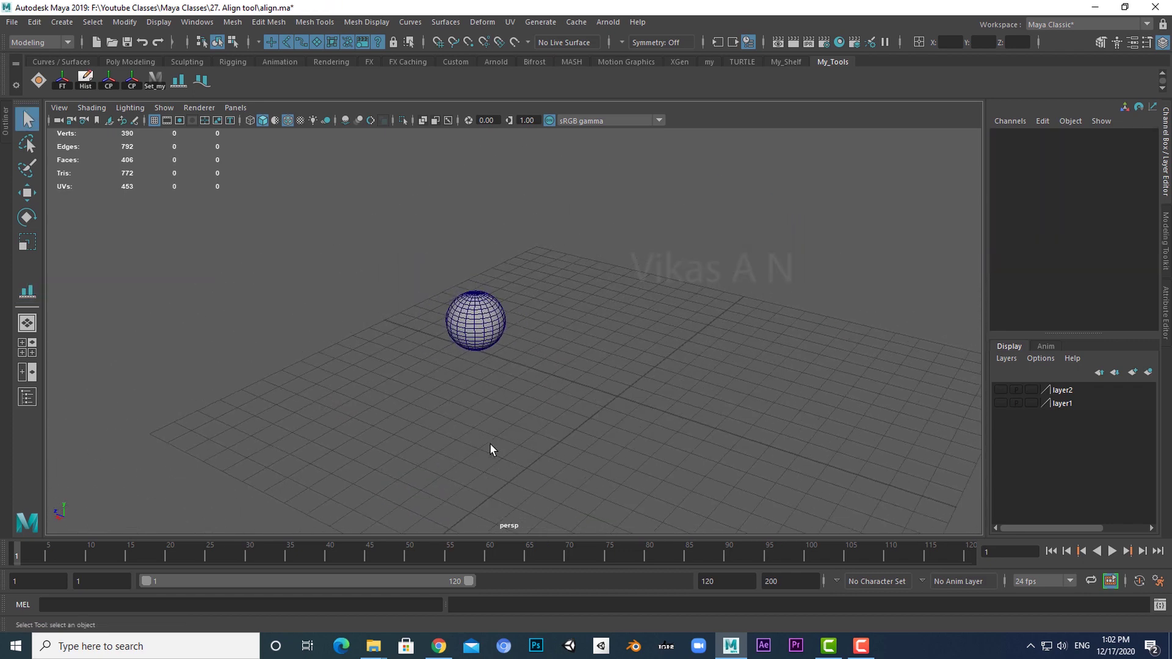
Examine the sphere and the cube inside it in wireframe display to check their alignment.
{"action": "left_click", "coordinate": [476, 326]}
{"action": "scroll", "coordinate": [489, 427], "scroll_direction": "up", "scroll_amount": 4}
{"action": "left_click_drag", "start_coordinate": [490, 427], "coordinate": [535, 430], "text": "alt"}
{"action": "key", "text": "4"}
{"action": "scroll", "coordinate": [467, 376], "scroll_direction": "up", "scroll_amount": 5}
{"action": "left_click_drag", "start_coordinate": [468, 377], "coordinate": [455, 351], "text": "alt"}
{"action": "left_click_drag", "start_coordinate": [540, 427], "coordinate": [534, 423], "text": "alt"}
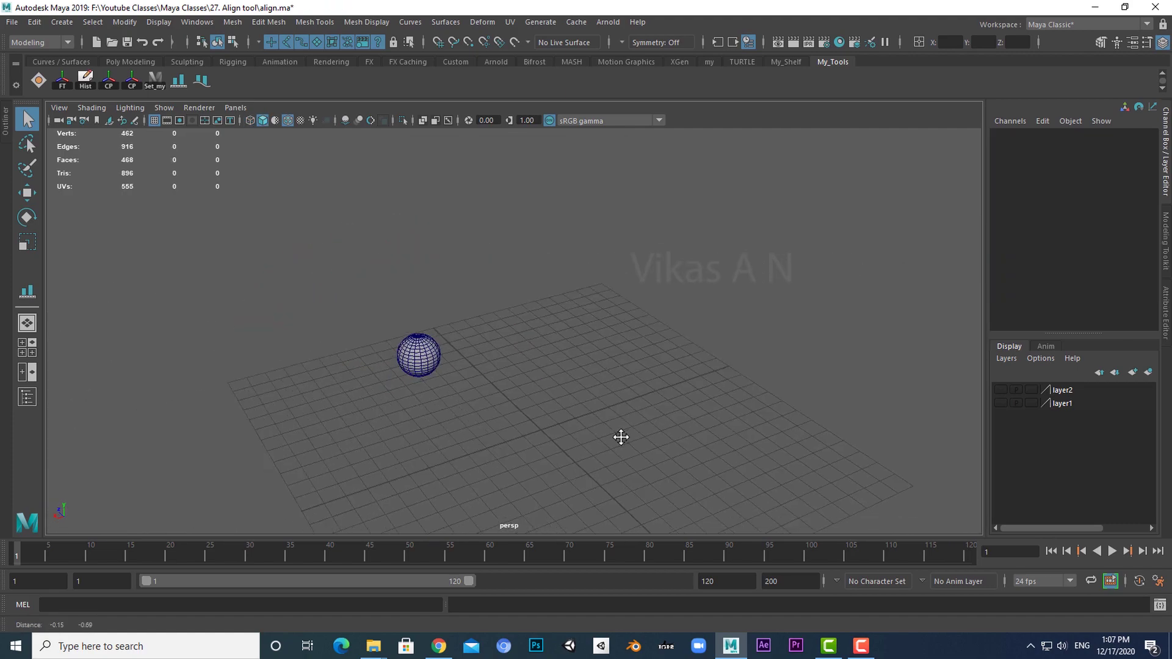
Show layer2 with the wall and its four picture frames.
{"action": "left_click", "coordinate": [1001, 391]}
{"action": "left_click_drag", "start_coordinate": [760, 473], "coordinate": [588, 427], "text": "alt"}
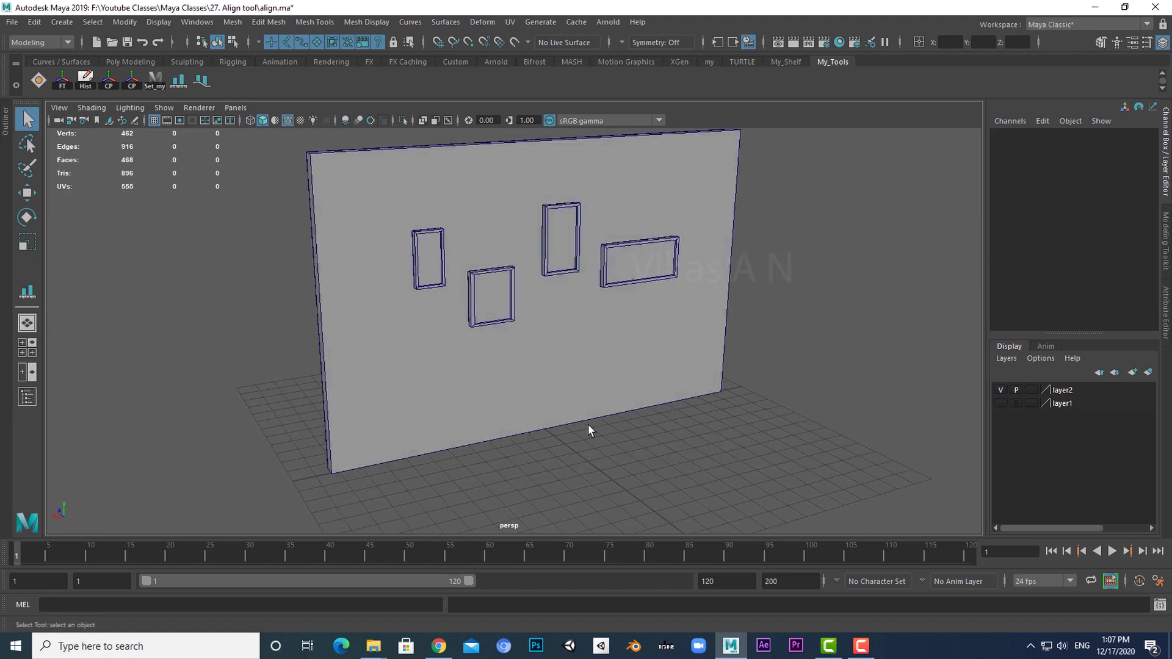
{"action": "scroll", "coordinate": [779, 385], "scroll_direction": "up", "scroll_amount": 5}
{"action": "left_click_drag", "start_coordinate": [652, 459], "coordinate": [627, 450], "text": "alt"}
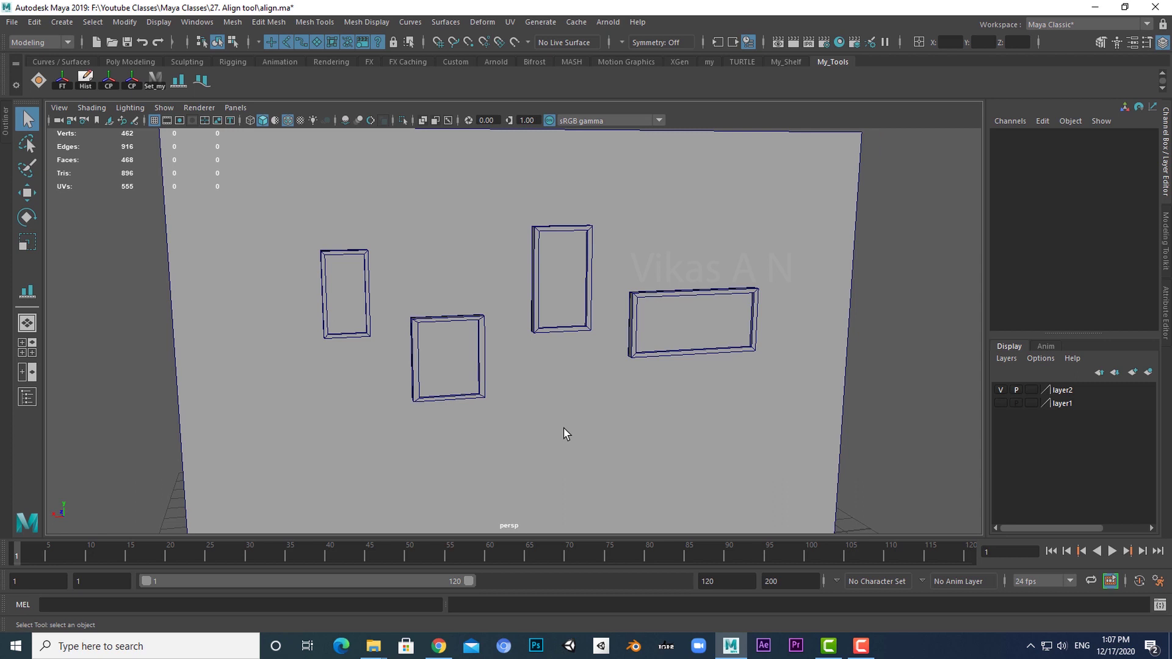
Examine the placement of the four picture frames on the wall.
{"action": "middle_click_drag", "start_coordinate": [542, 426], "coordinate": [537, 444], "text": "alt"}
{"action": "left_click", "coordinate": [453, 379]}
{"action": "left_click", "coordinate": [547, 318]}
{"action": "left_click", "coordinate": [654, 343]}
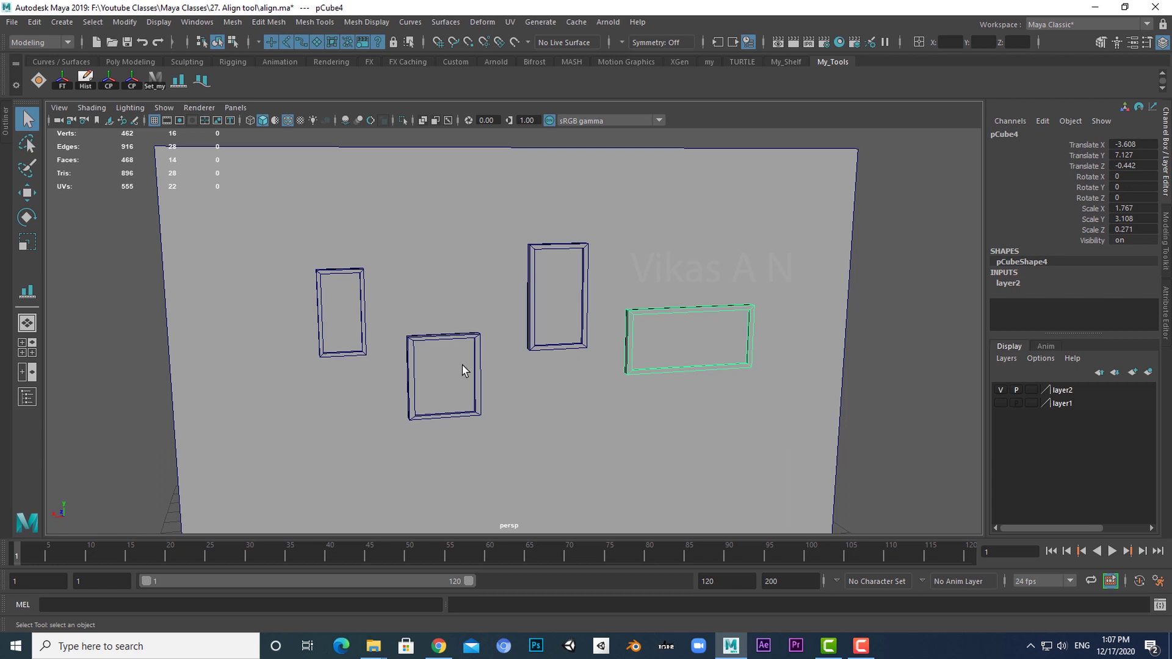
{"action": "left_click_drag", "start_coordinate": [570, 447], "coordinate": [581, 450], "text": "alt"}
{"action": "middle_click_drag", "start_coordinate": [591, 428], "coordinate": [599, 444], "text": "alt"}
{"action": "left_click", "coordinate": [853, 441]}
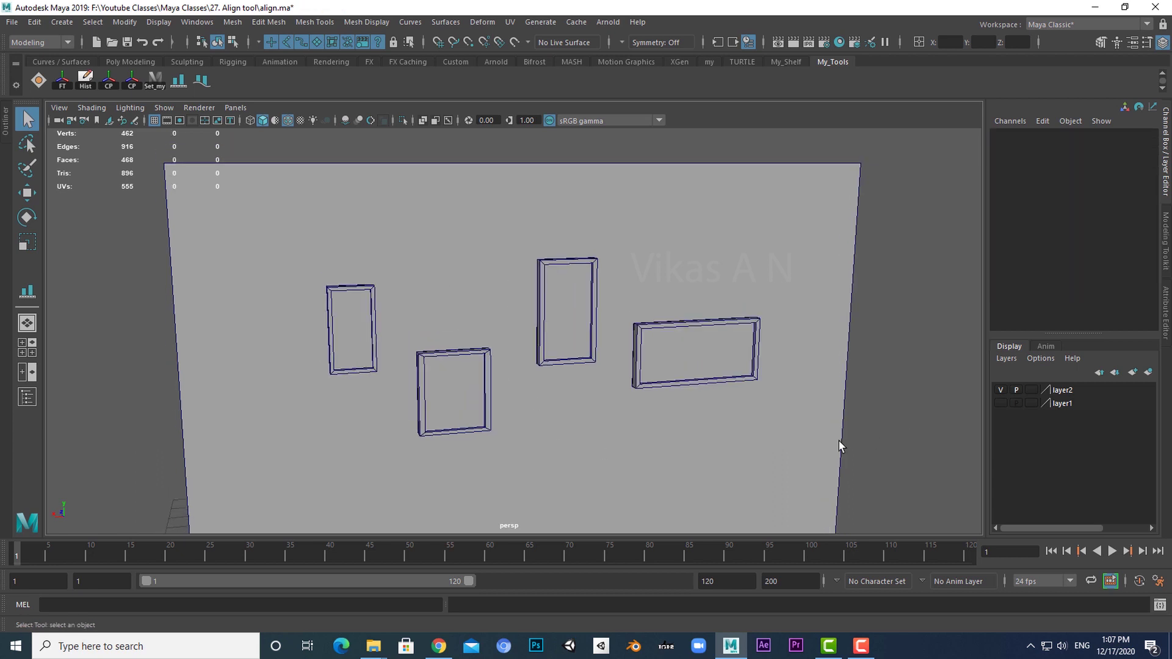
{"action": "left_click_drag", "start_coordinate": [634, 431], "coordinate": [641, 439], "text": "alt"}
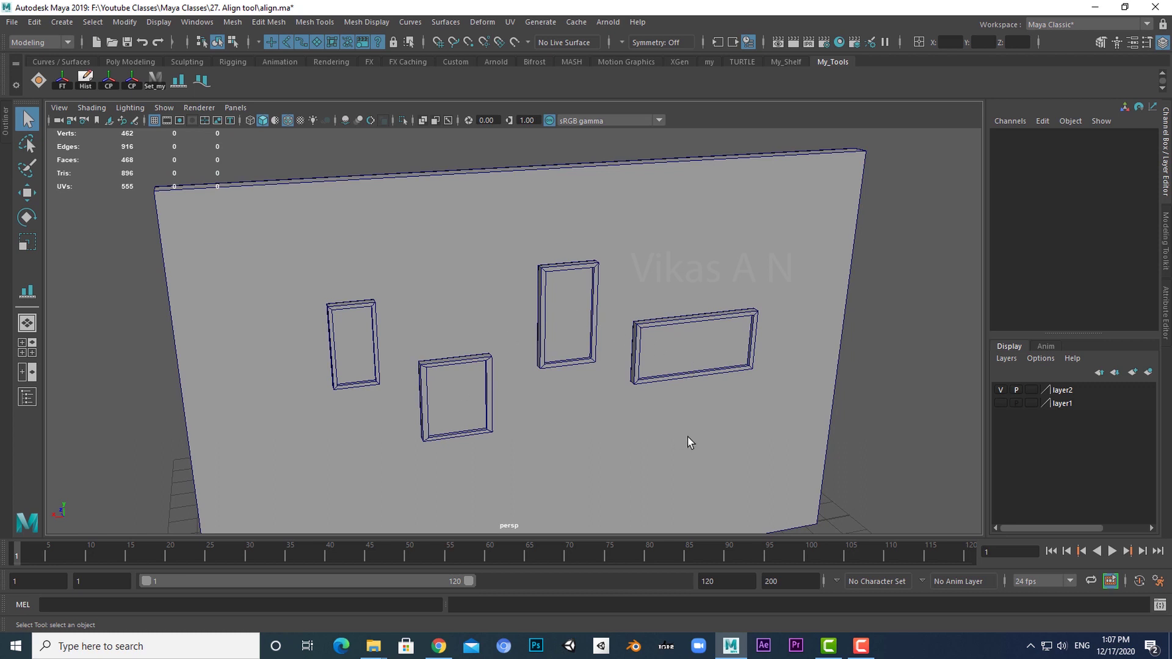
{"action": "left_click_drag", "start_coordinate": [913, 468], "coordinate": [445, 314]}
{"action": "left_click", "coordinate": [907, 427]}
Select the four picture frames with the tall narrow leftmost one last as the alignment target, and activate the Align Tool.
{"action": "left_click", "coordinate": [694, 365]}
{"action": "left_click", "coordinate": [539, 330], "text": "shift"}
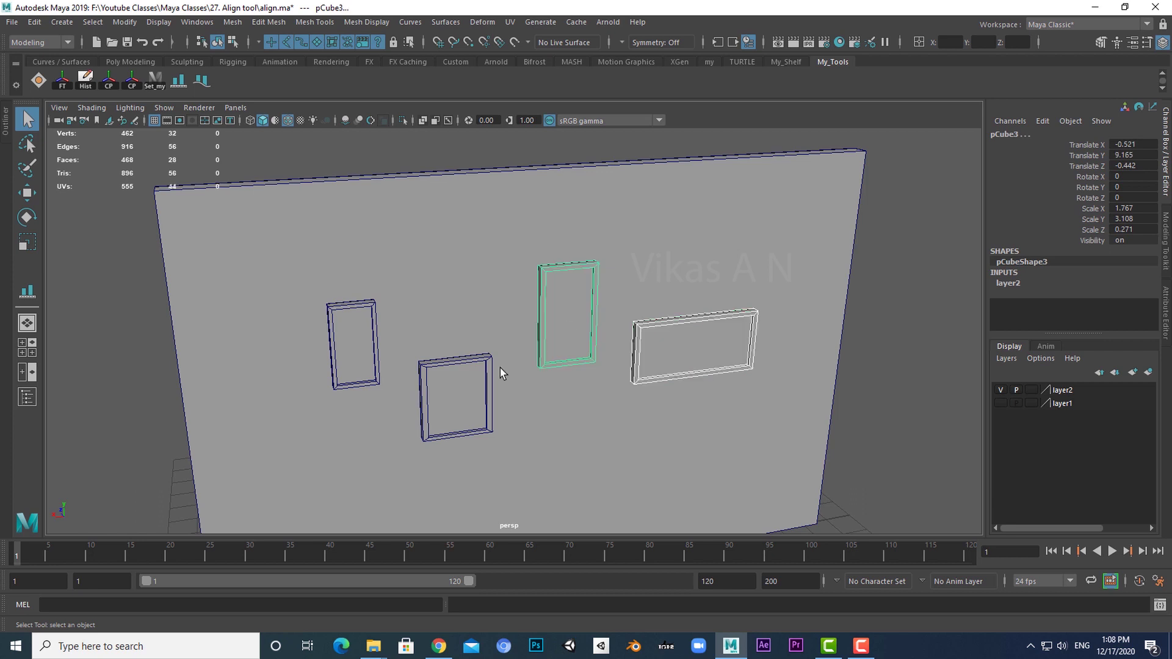
{"action": "left_click", "coordinate": [490, 394], "text": "shift"}
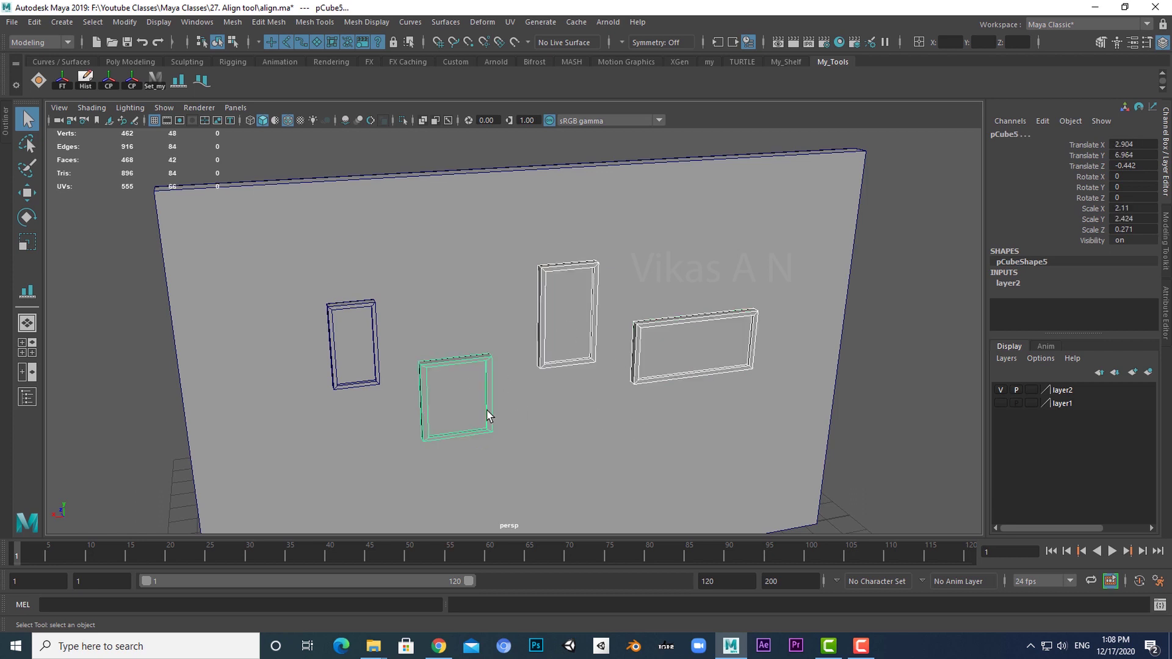
{"action": "left_click", "coordinate": [358, 354], "text": "shift"}
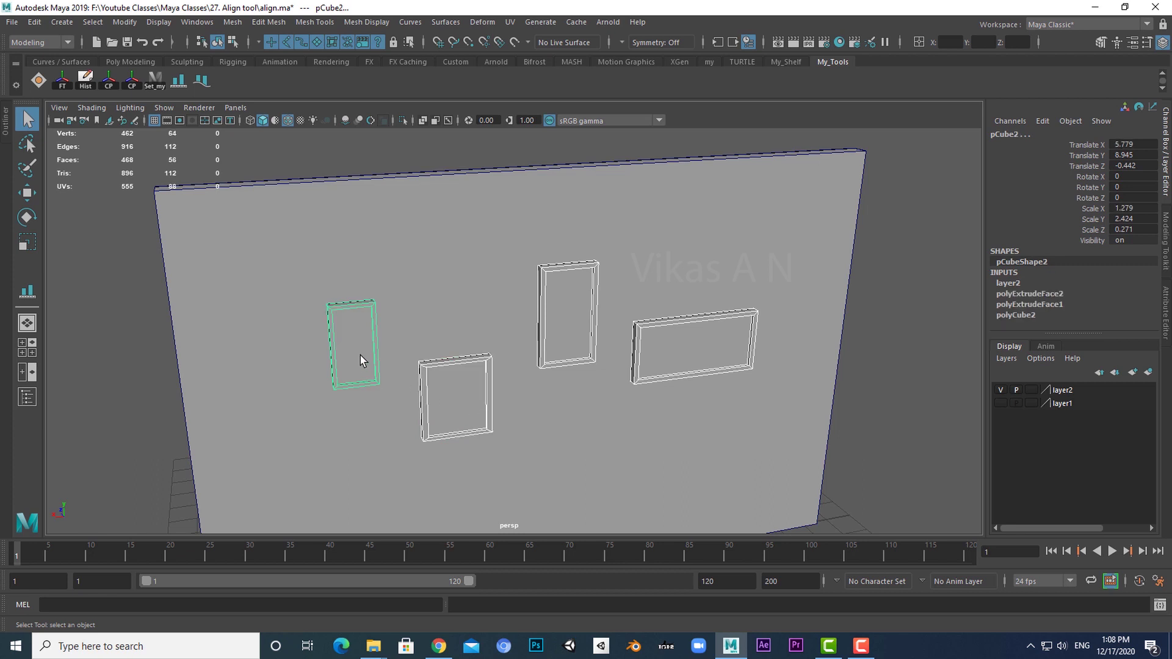
{"action": "middle_click_drag", "start_coordinate": [572, 430], "coordinate": [583, 435], "text": "alt"}
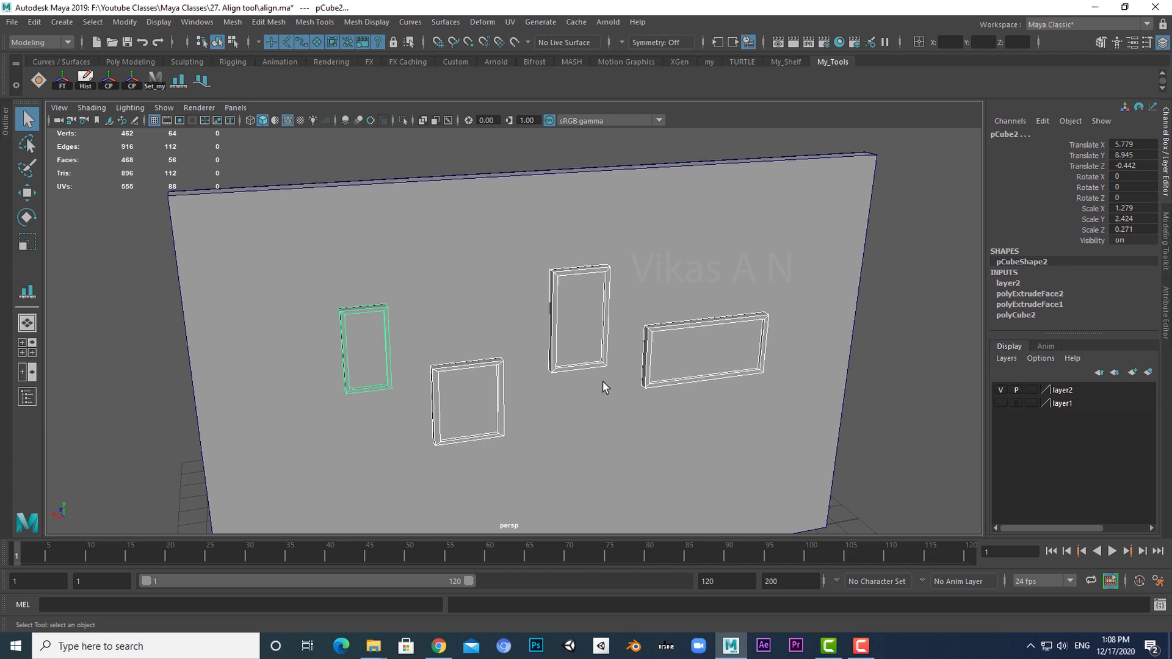
{"action": "left_click", "coordinate": [178, 83]}
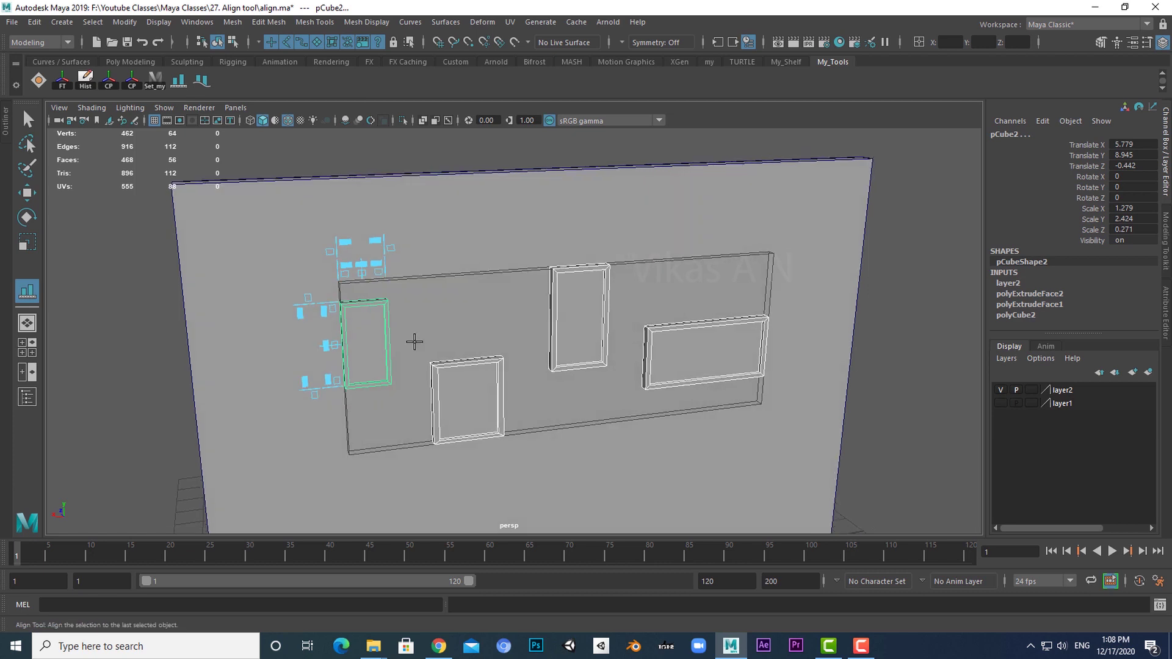
Align the frames' top edges with the leftmost frame's top edge, then exit the Align Tool and clear the selection.
{"action": "mouse_move", "coordinate": [414, 311]}
{"action": "left_mouse_down", "text": "alt"}
{"action": "mouse_move", "coordinate": [429, 327]}
{"action": "mouse_move", "coordinate": [408, 328]}
{"action": "left_mouse_up", "text": "alt"}
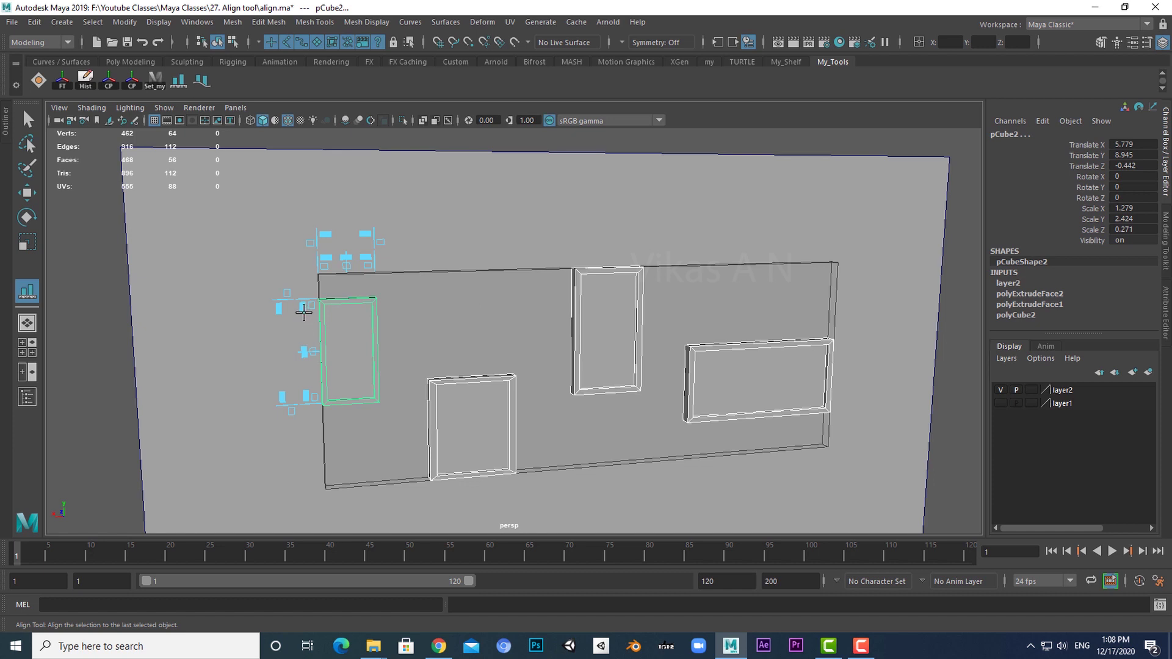
{"action": "left_click", "coordinate": [304, 313]}
{"action": "mouse_move", "coordinate": [714, 415]}
{"action": "left_mouse_down", "text": "alt"}
{"action": "mouse_move", "coordinate": [656, 416]}
{"action": "mouse_move", "coordinate": [761, 415]}
{"action": "mouse_move", "coordinate": [701, 392]}
{"action": "mouse_move", "coordinate": [713, 397]}
{"action": "left_mouse_up", "text": "alt"}
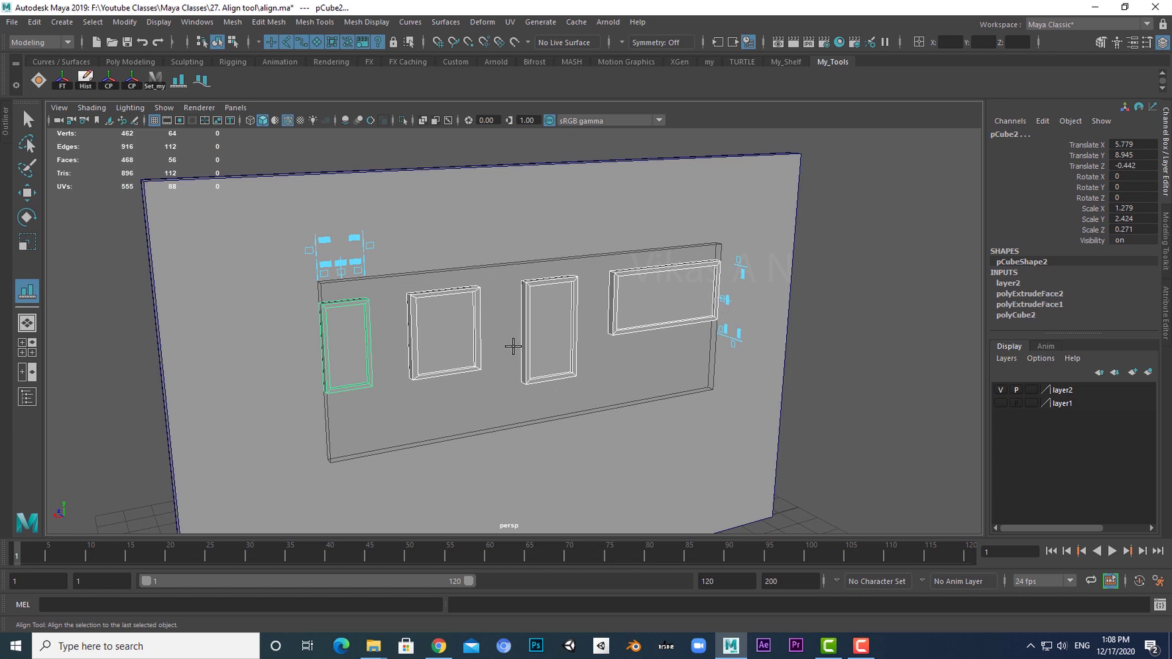
{"action": "key", "text": "q"}
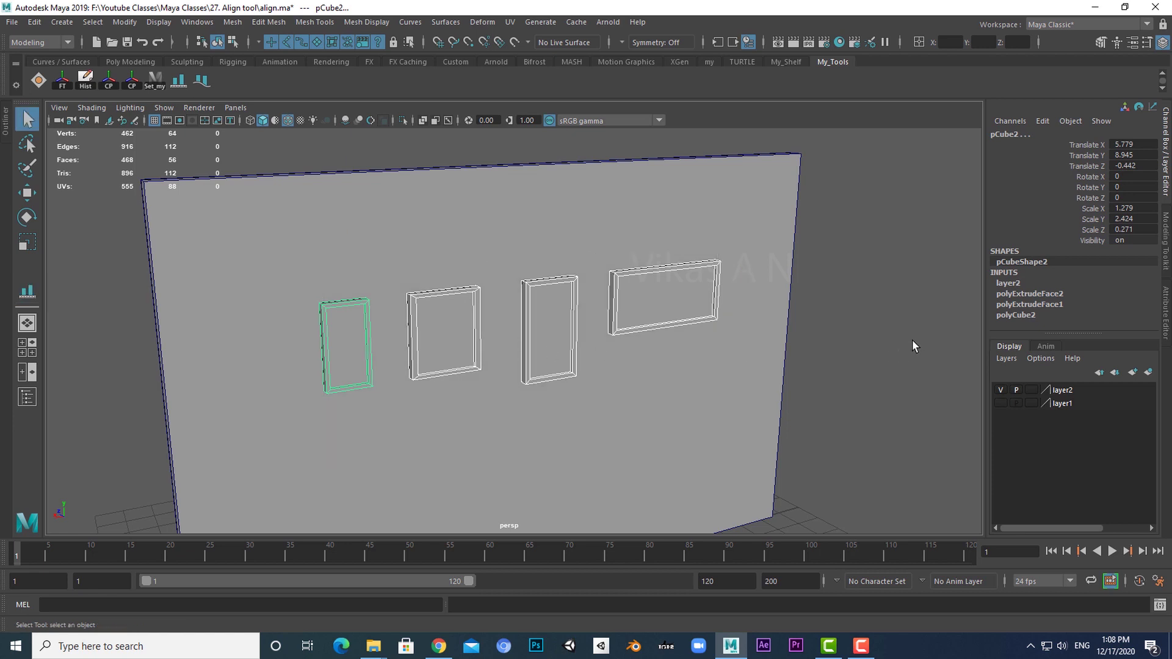
{"action": "left_click", "coordinate": [913, 343]}
Hide layer2 and show layer1 with the scattered spheres.
{"action": "key", "text": "f"}
{"action": "left_click", "coordinate": [1001, 390]}
{"action": "key", "text": "f"}
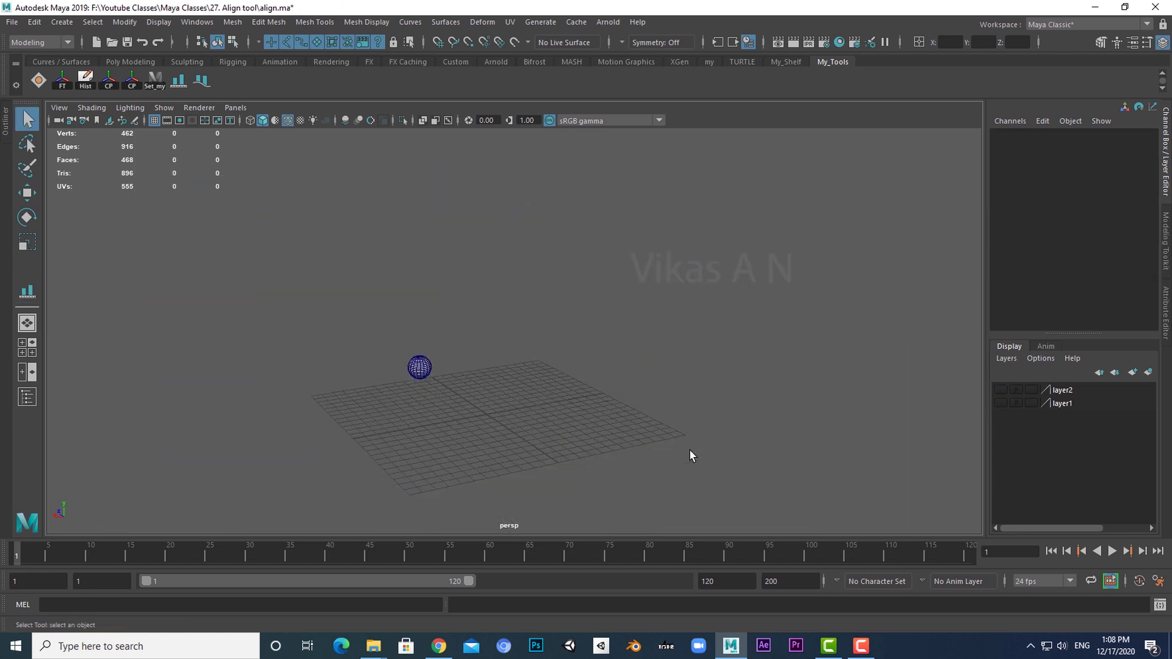
{"action": "left_click", "coordinate": [1000, 403]}
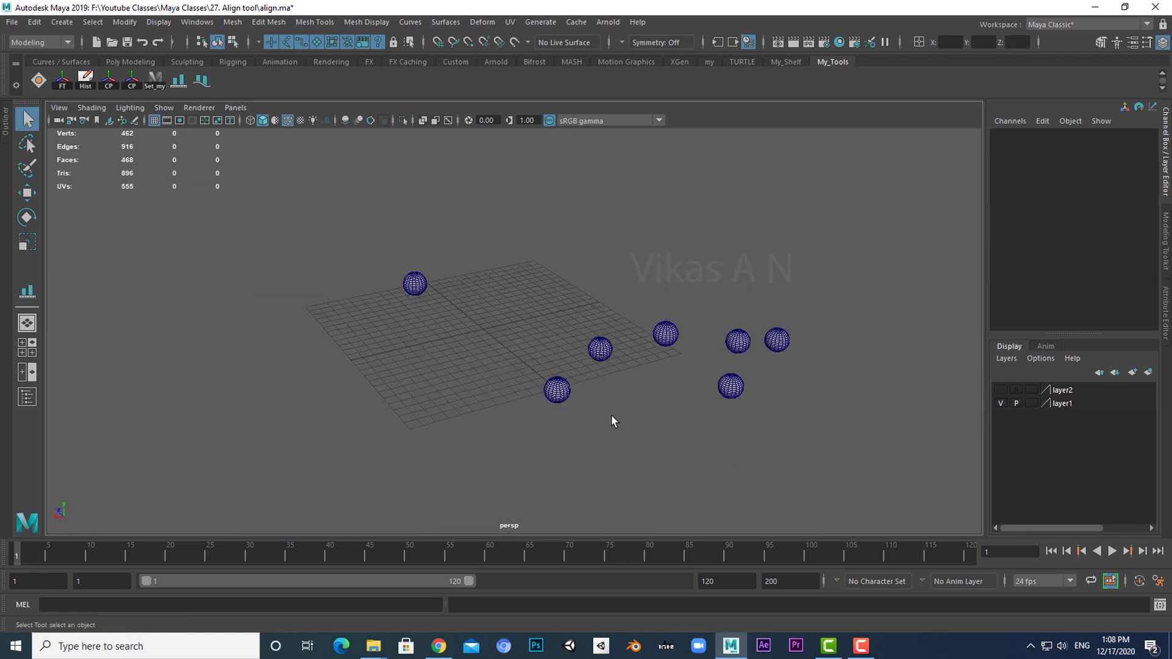
{"action": "scroll", "coordinate": [612, 419], "scroll_direction": "up", "scroll_amount": 5}
{"action": "left_click_drag", "start_coordinate": [653, 444], "coordinate": [780, 397], "text": "alt"}
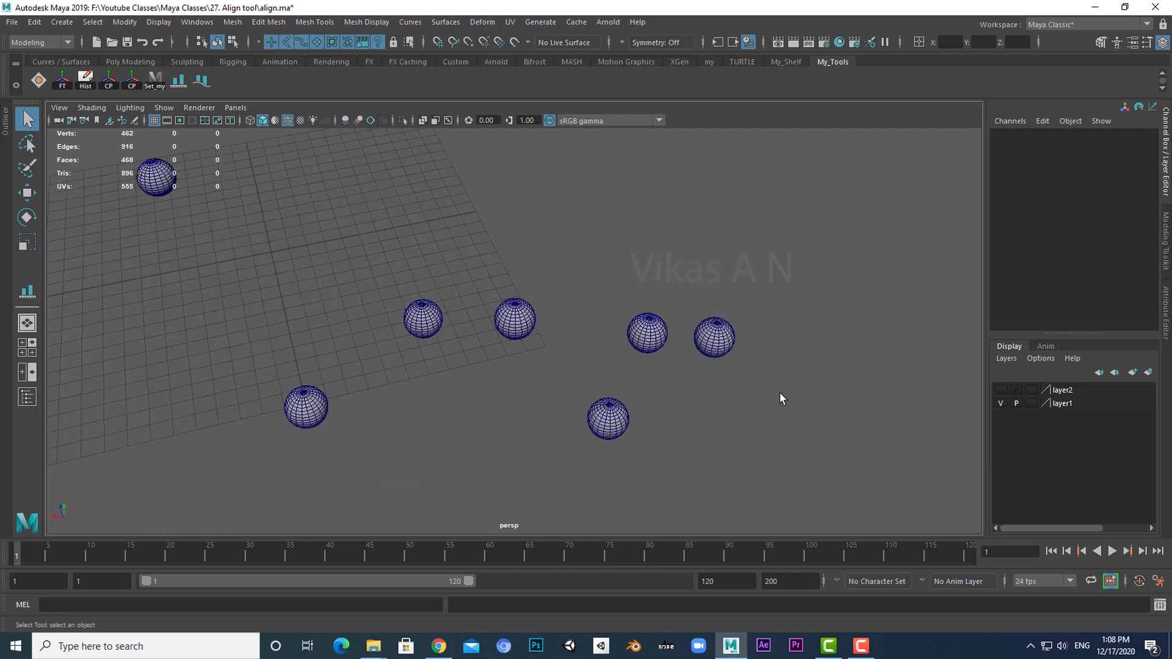
Select the five scattered spheres and add the sphere at the grid's near edge last as the target, then activate the Align Tool.
{"action": "left_click_drag", "start_coordinate": [864, 235], "coordinate": [399, 498]}
{"action": "left_click_drag", "start_coordinate": [403, 494], "coordinate": [557, 440], "text": "alt"}
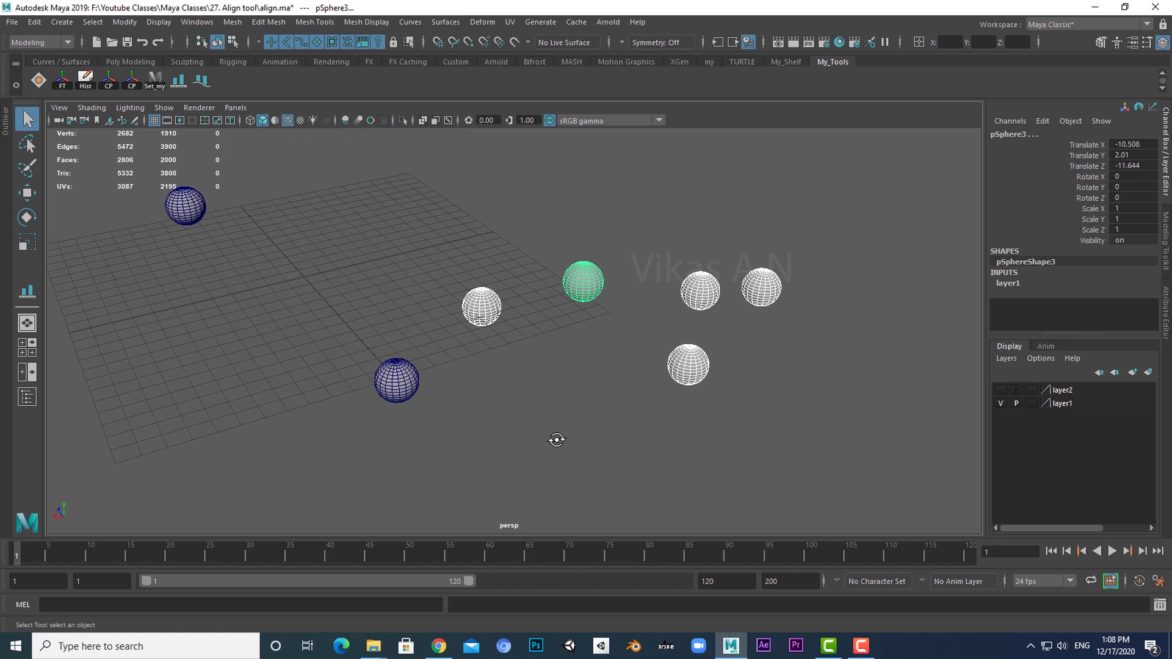
{"action": "left_click", "coordinate": [403, 387], "text": "shift"}
{"action": "middle_click_drag", "start_coordinate": [519, 463], "coordinate": [565, 467], "text": "alt"}
{"action": "scroll", "coordinate": [565, 467], "scroll_direction": "up", "scroll_amount": 2}
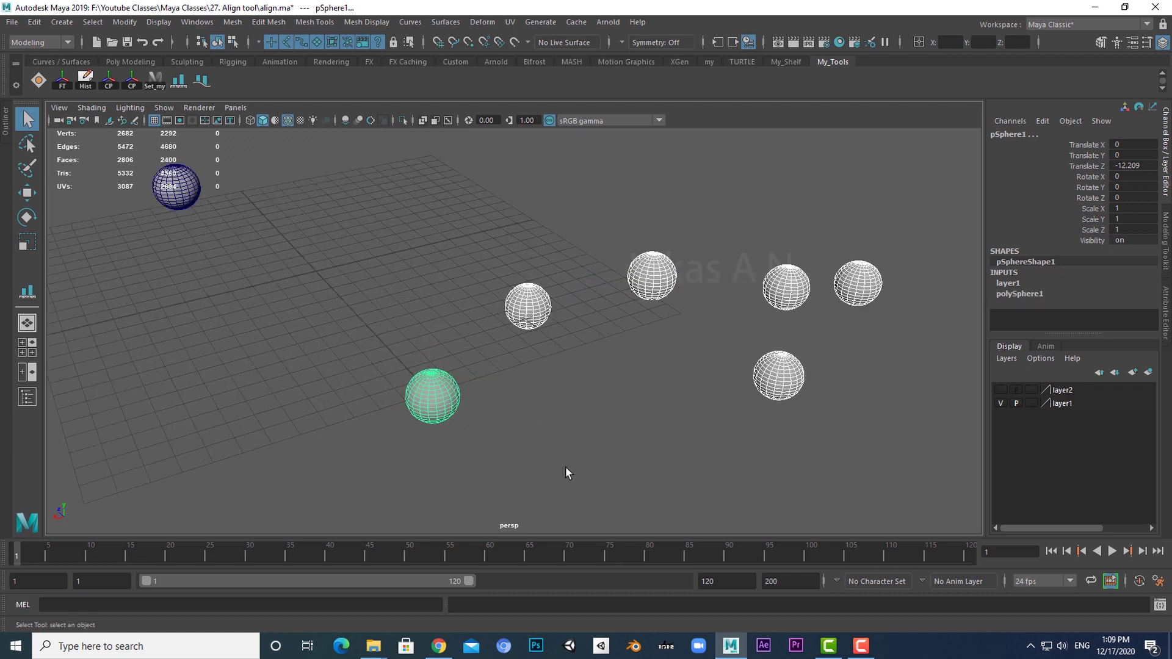
{"action": "left_click_drag", "start_coordinate": [448, 408], "coordinate": [492, 410], "text": "alt"}
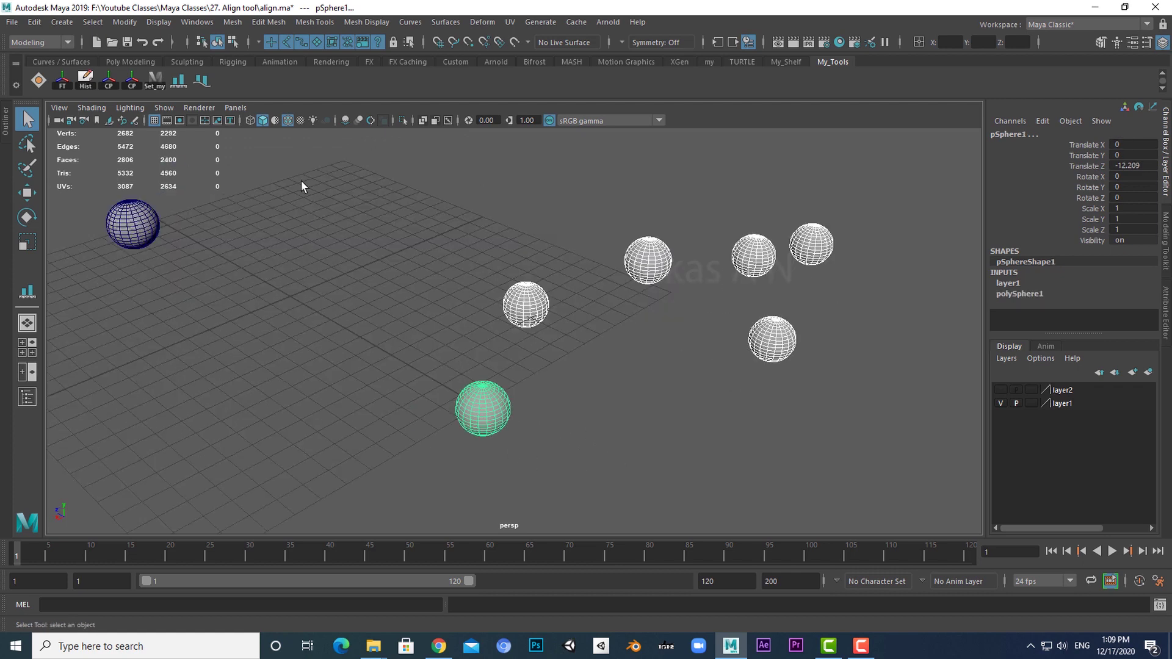
{"action": "left_click", "coordinate": [180, 84]}
Align the five spheres with the target sphere vertically and along one horizontal axis to form a straight row.
{"action": "mouse_move", "coordinate": [620, 432]}
{"action": "left_mouse_down", "text": "alt"}
{"action": "mouse_move", "coordinate": [583, 456]}
{"action": "mouse_move", "coordinate": [628, 448]}
{"action": "left_mouse_up", "text": "alt"}
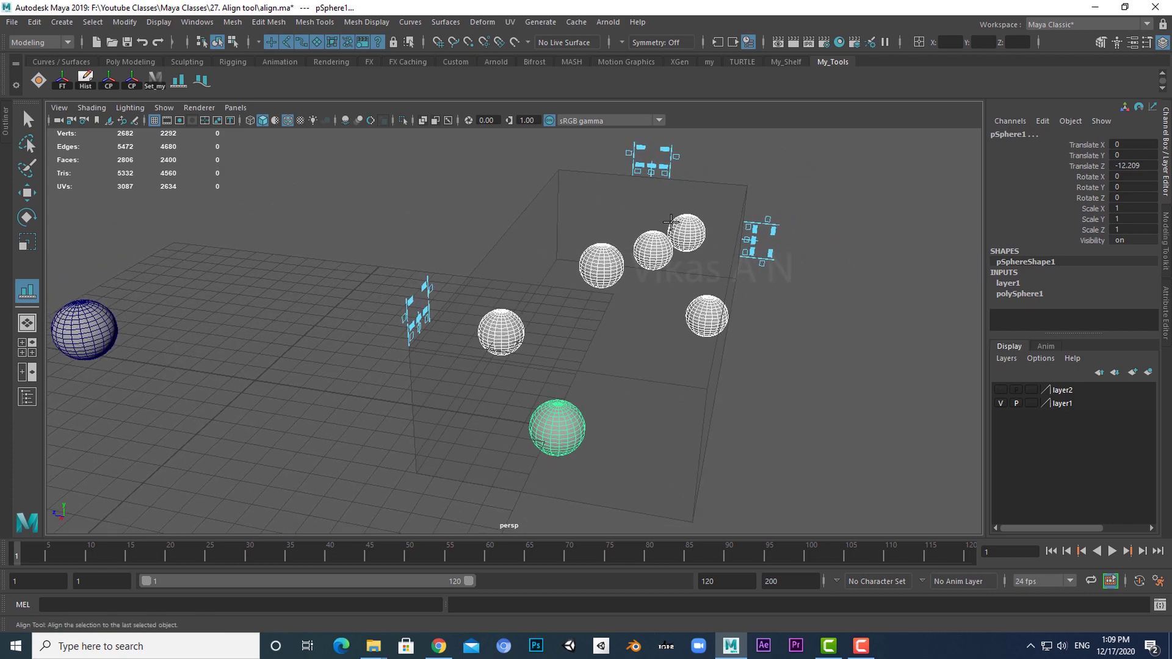
{"action": "mouse_move", "coordinate": [692, 297]}
{"action": "left_mouse_down", "text": "alt"}
{"action": "mouse_move", "coordinate": [654, 298]}
{"action": "mouse_move", "coordinate": [679, 297]}
{"action": "left_mouse_up", "text": "alt"}
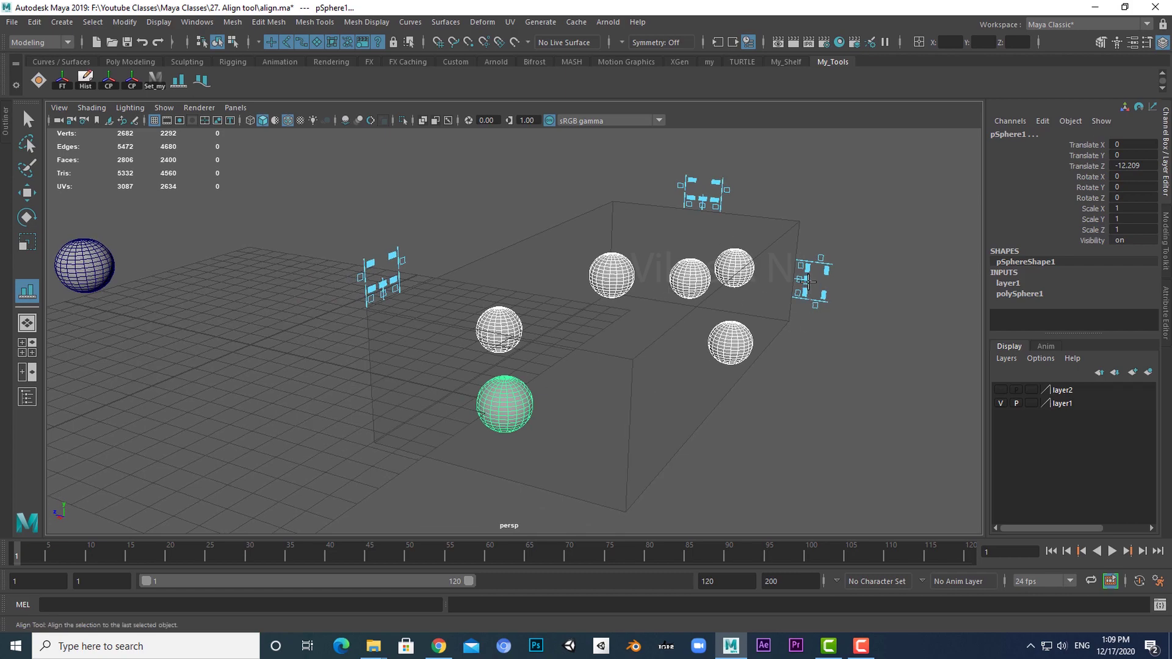
{"action": "left_click", "coordinate": [808, 282]}
{"action": "left_click_drag", "start_coordinate": [725, 370], "coordinate": [671, 391], "text": "alt"}
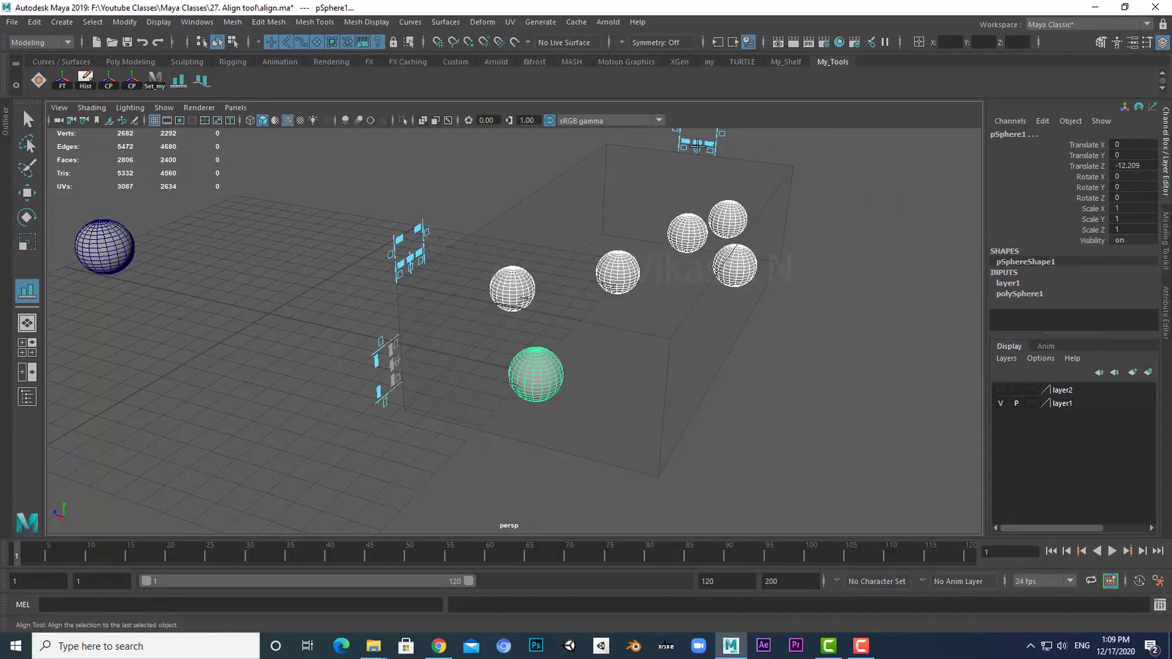
{"action": "left_click", "coordinate": [697, 142]}
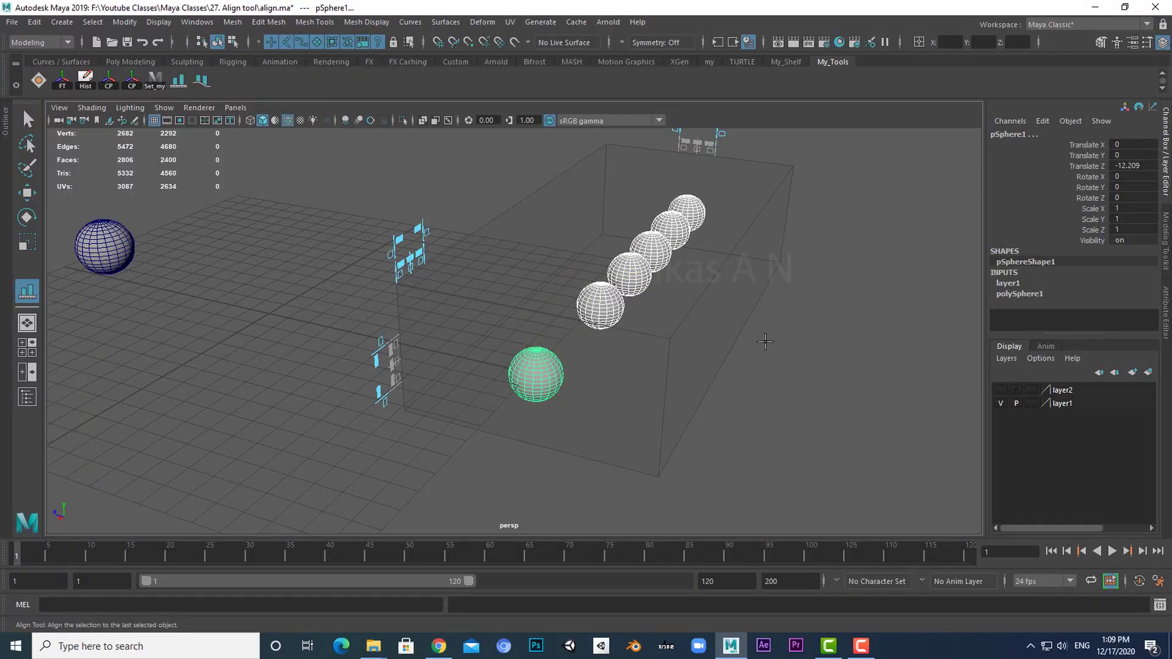
{"action": "left_click_drag", "start_coordinate": [752, 369], "coordinate": [660, 381], "text": "alt"}
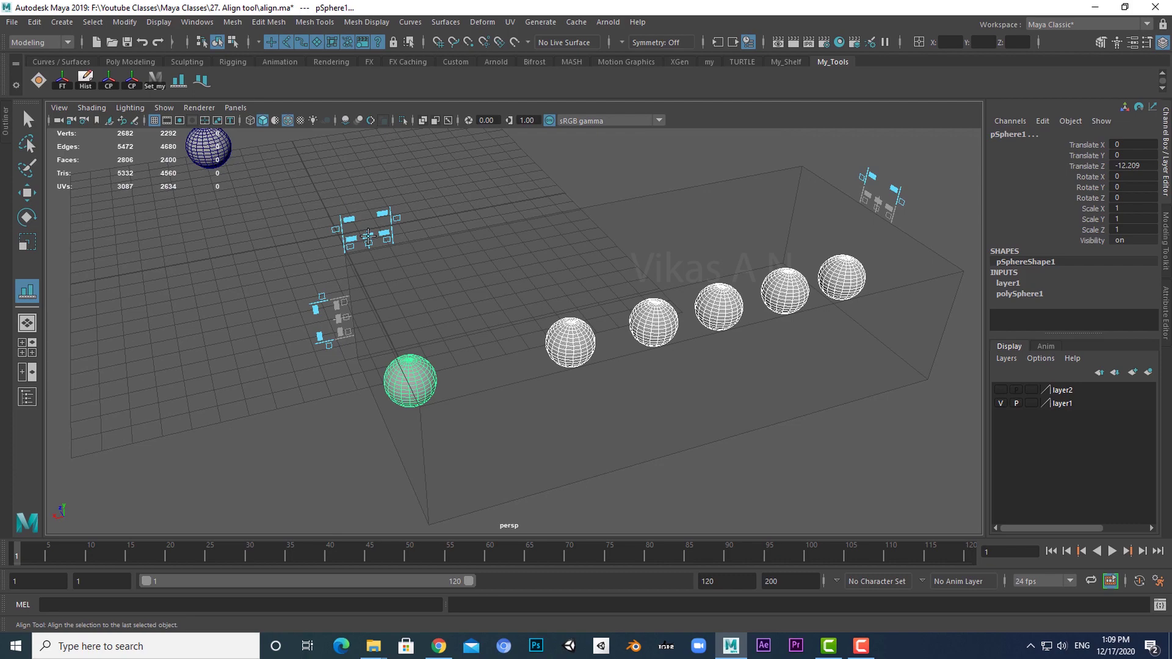
Try aligning the spheres with the target along the remaining horizontal axis, and undo that alignment.
{"action": "left_click", "coordinate": [368, 236]}
{"action": "key", "text": "ctrl+z"}
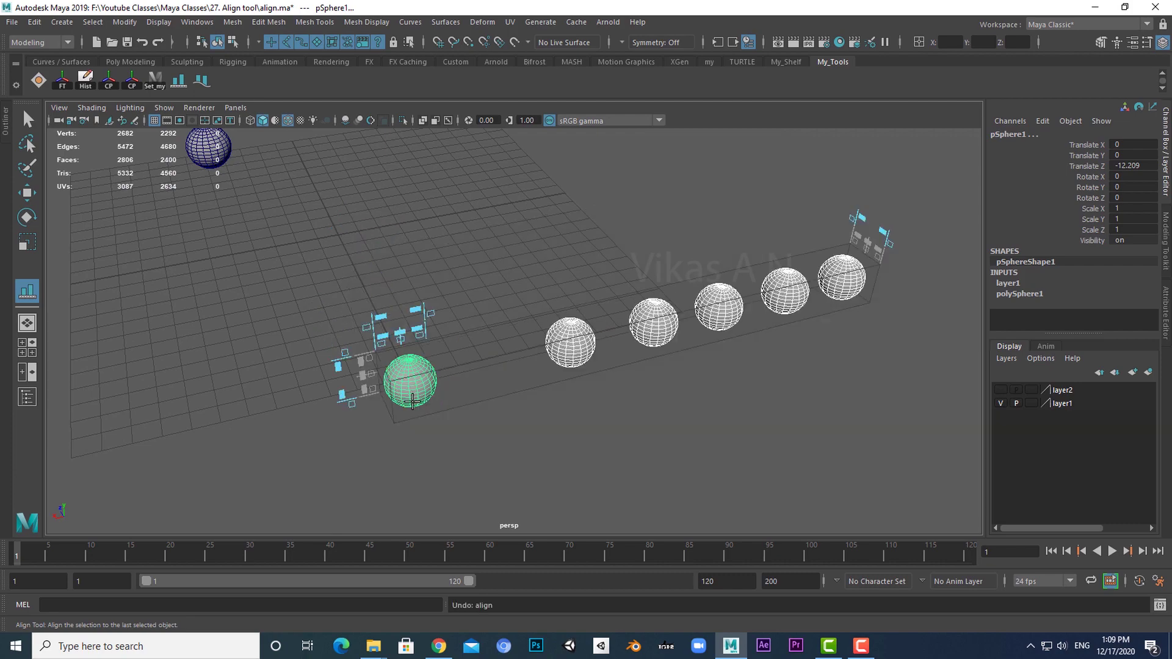
{"action": "mouse_move", "coordinate": [470, 447]}
{"action": "left_mouse_down", "text": "alt"}
{"action": "mouse_move", "coordinate": [523, 455]}
{"action": "mouse_move", "coordinate": [487, 426]}
{"action": "mouse_move", "coordinate": [462, 431]}
{"action": "left_mouse_up", "text": "alt"}
{"action": "middle_click_drag", "start_coordinate": [610, 367], "coordinate": [553, 402], "text": "alt"}
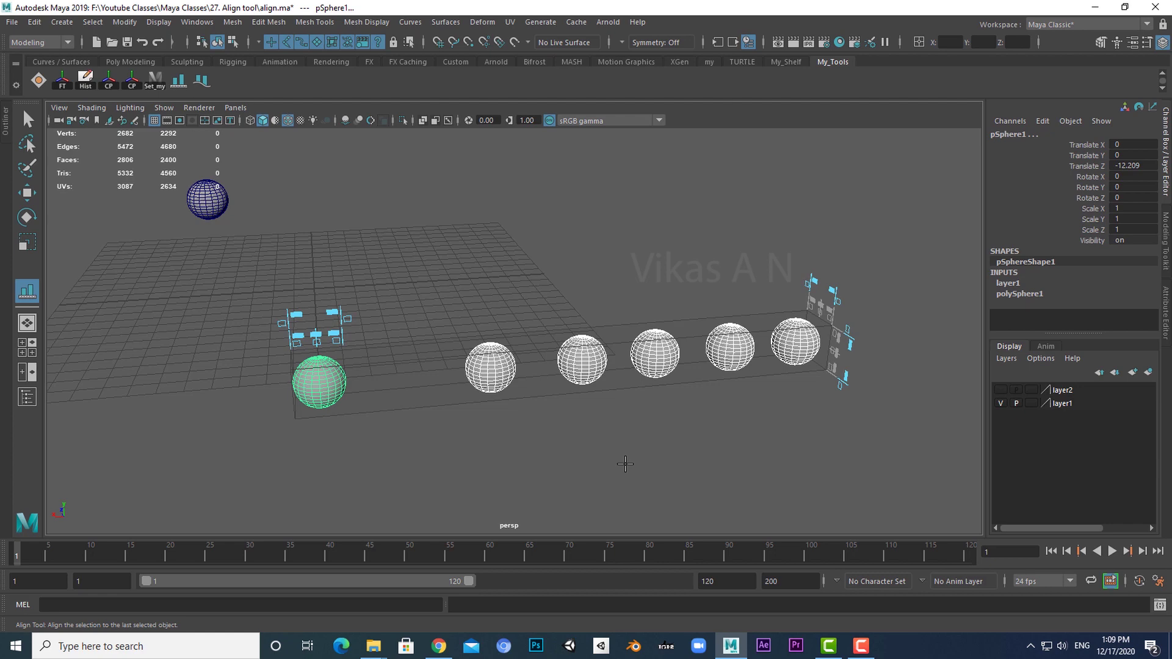
{"action": "middle_click_drag", "start_coordinate": [555, 480], "coordinate": [601, 468], "text": "alt"}
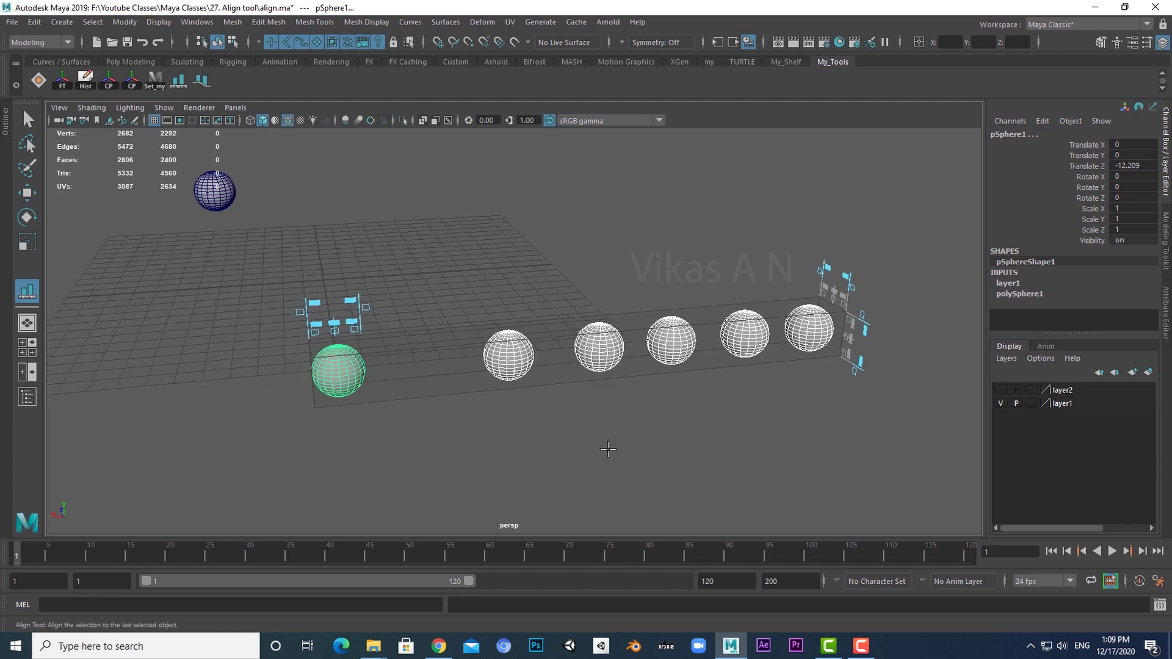
Exit the Align Tool, select a sphere in the aligned row and activate the Move tool.
{"action": "left_click_drag", "start_coordinate": [595, 444], "coordinate": [549, 479], "text": "alt"}
{"action": "key", "text": "q"}
{"action": "left_click", "coordinate": [510, 368]}
{"action": "key", "text": "w"}
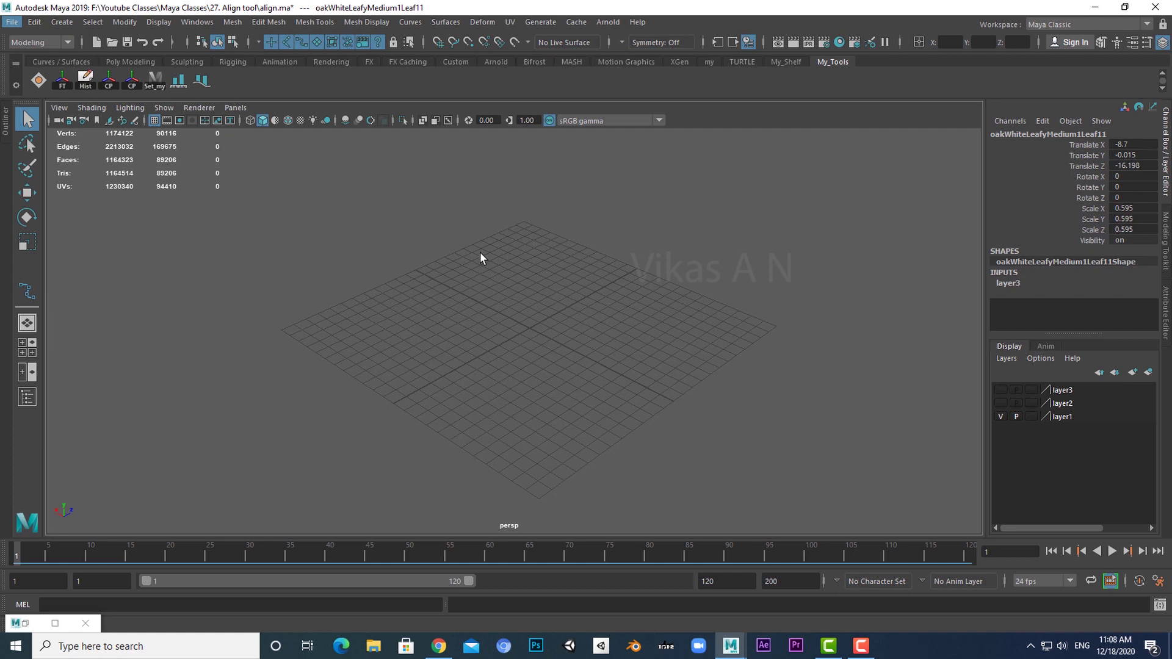
Show layer3 with the curved road, the windmills and the trees along its edge.
{"action": "left_click_drag", "start_coordinate": [693, 488], "coordinate": [682, 481], "text": "alt"}
{"action": "left_click", "coordinate": [1001, 389]}
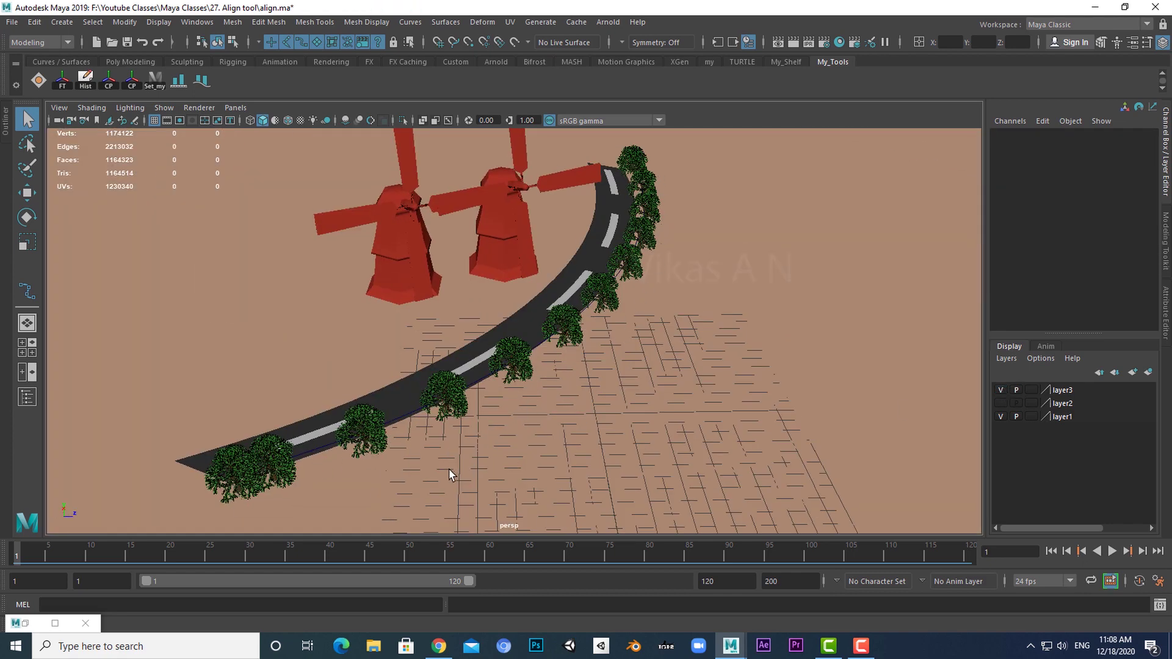
{"action": "left_click_drag", "start_coordinate": [450, 475], "coordinate": [425, 494], "text": "alt"}
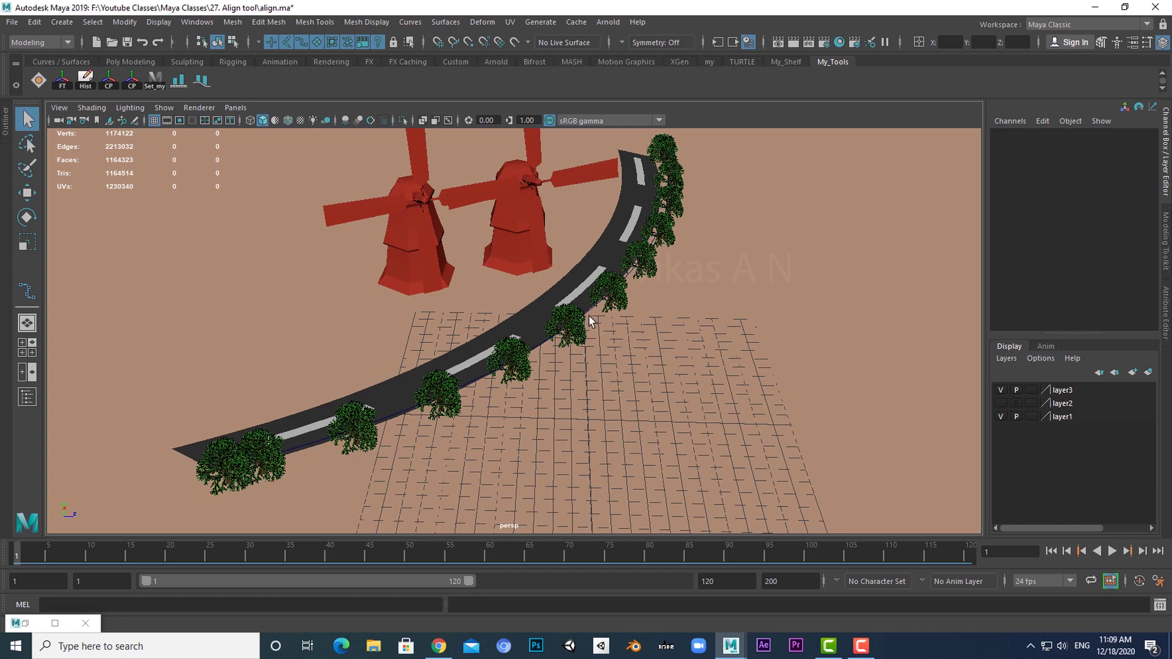
Inspect the tree-lined road scene, and hide layer3 to leave an empty grid.
{"action": "left_click_drag", "start_coordinate": [635, 393], "coordinate": [596, 400], "text": "alt"}
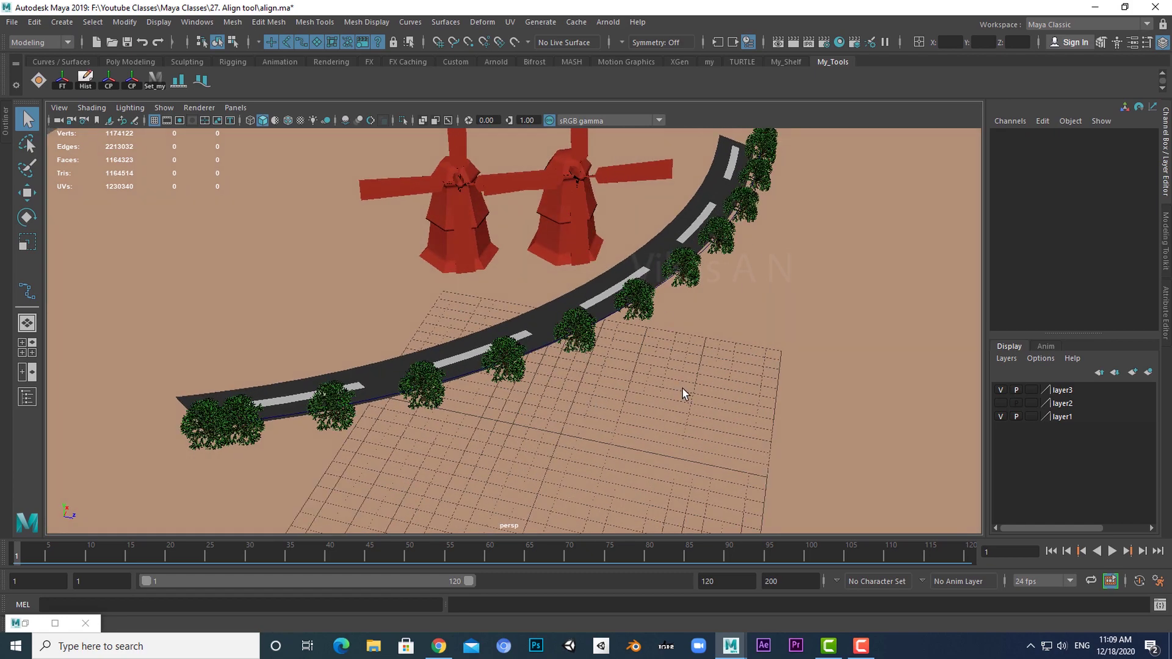
{"action": "left_click_drag", "start_coordinate": [600, 435], "coordinate": [555, 424], "text": "alt"}
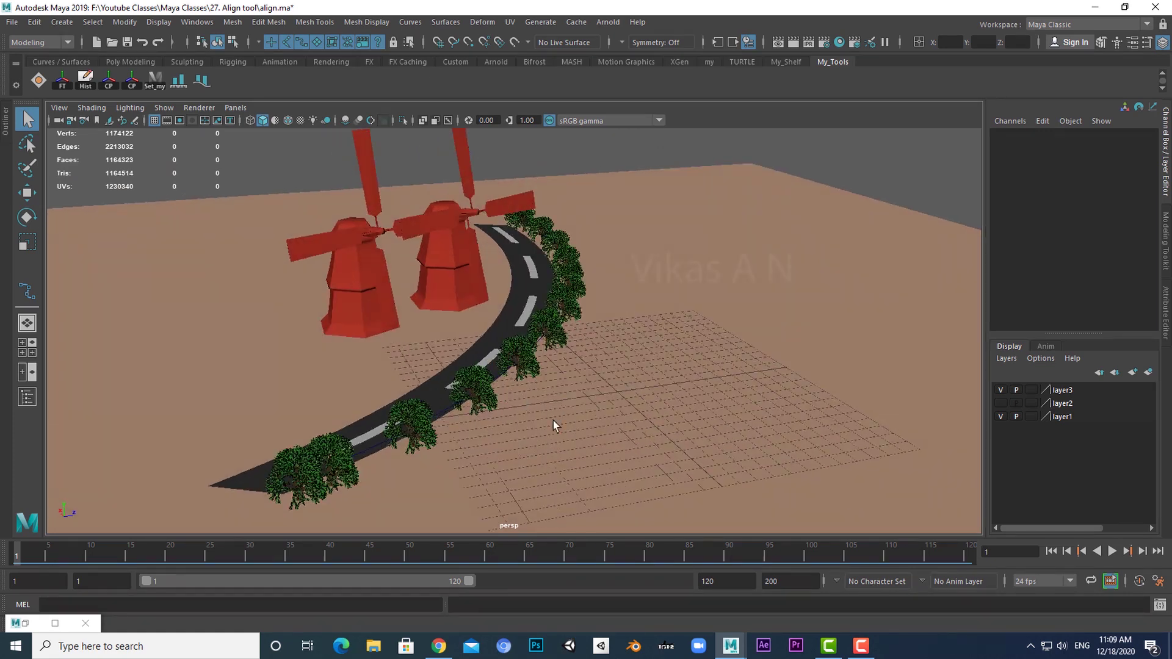
{"action": "left_click", "coordinate": [1000, 389]}
{"action": "left_click_drag", "start_coordinate": [738, 458], "coordinate": [587, 438], "text": "alt"}
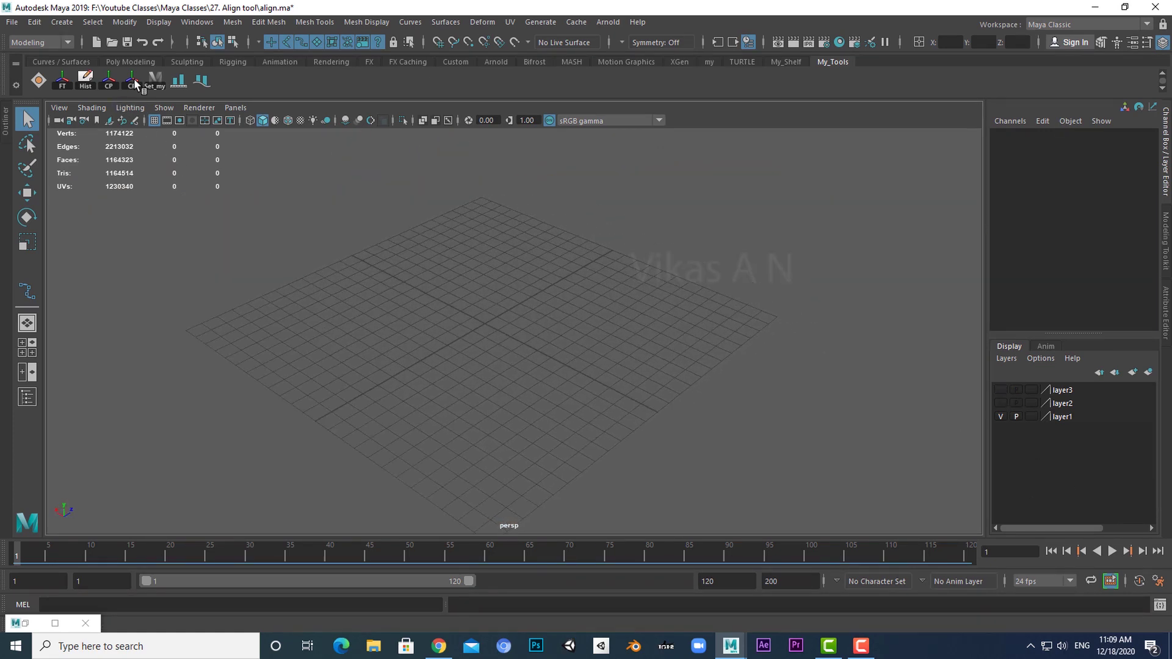
Draw an S-shaped curve that crosses the grid and extends past its far side with the EP Curve Tool.
{"action": "left_click", "coordinate": [64, 24]}
{"action": "mouse_move", "coordinate": [92, 120]}
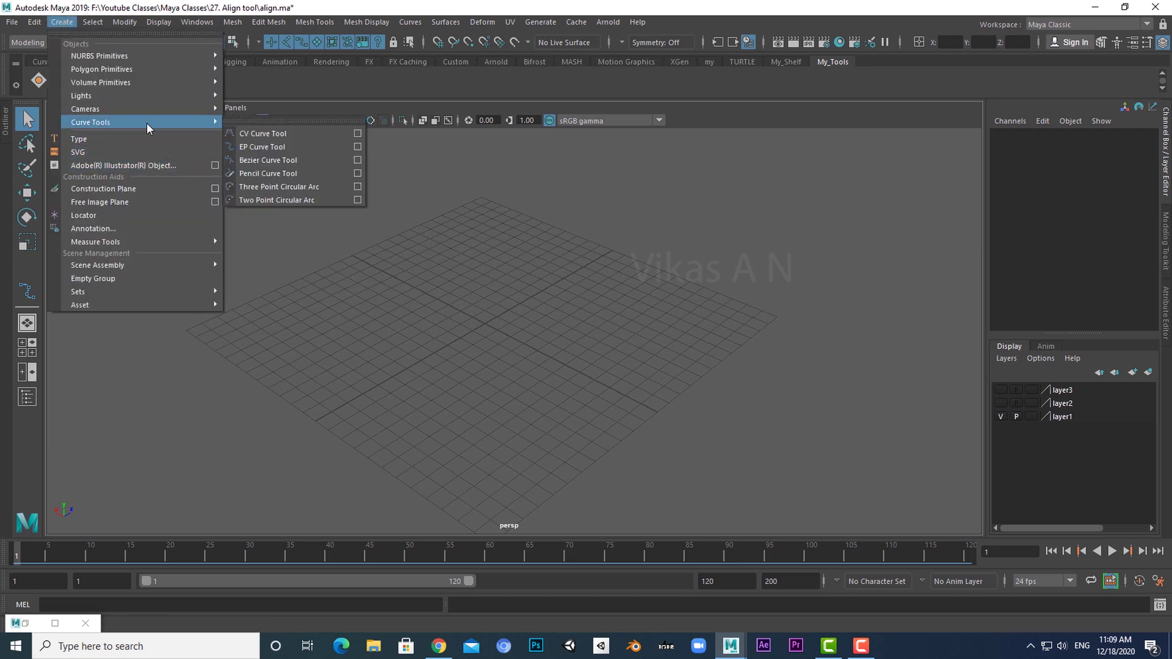
{"action": "left_click", "coordinate": [266, 148]}
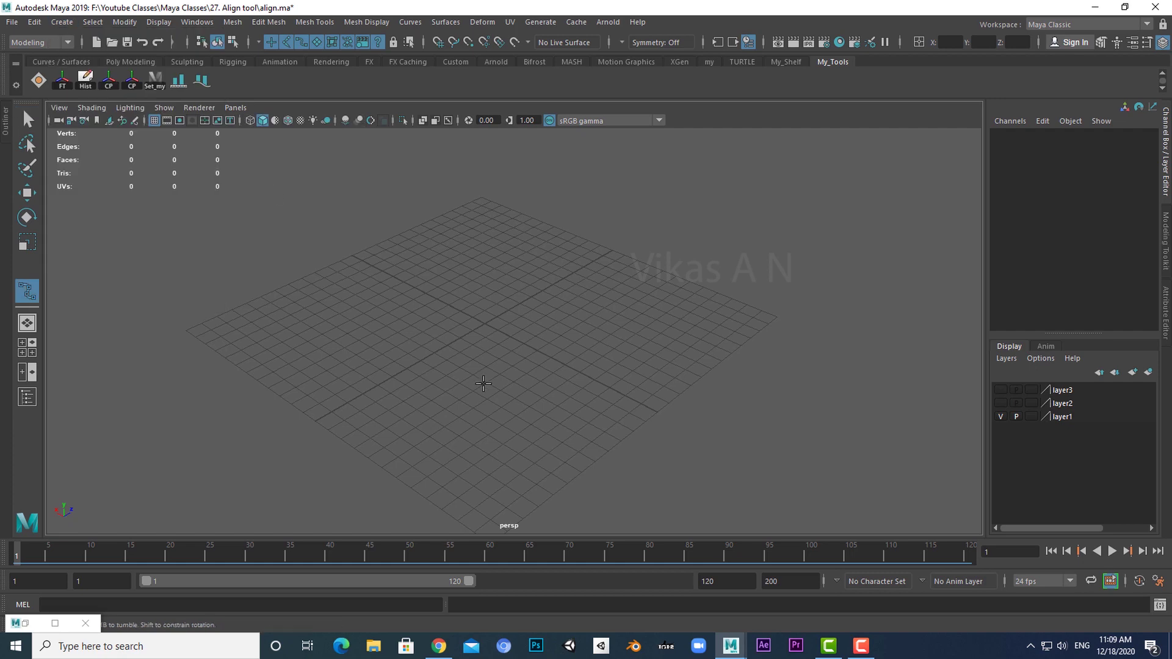
{"action": "left_click", "coordinate": [366, 456]}
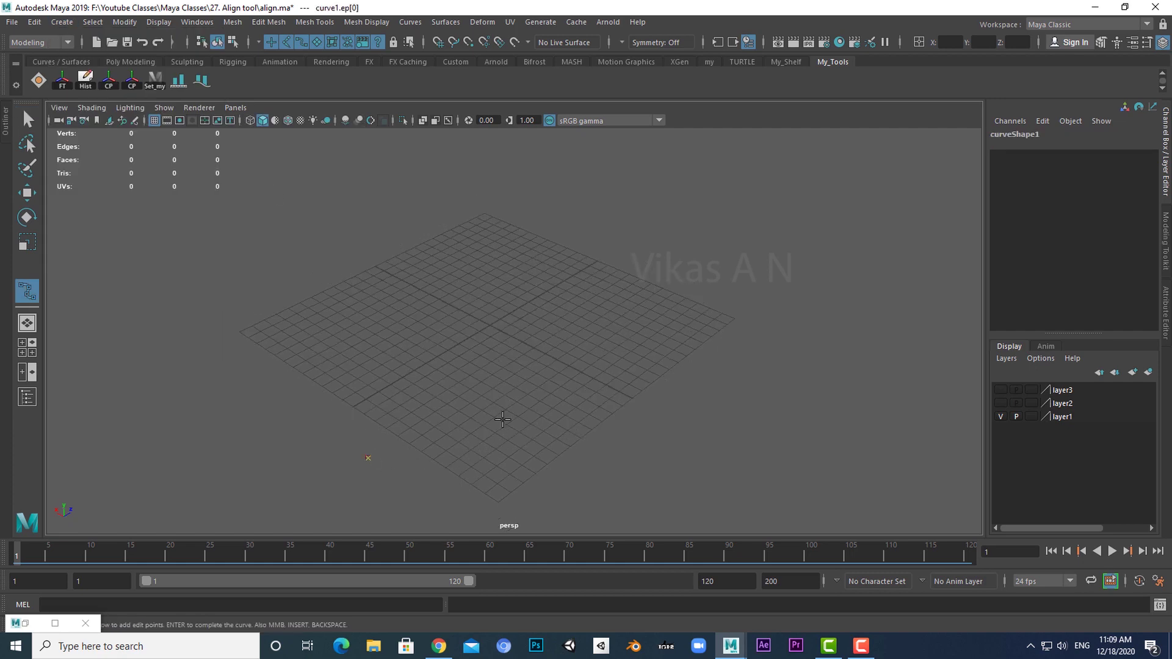
{"action": "left_click", "coordinate": [505, 417]}
{"action": "left_click_drag", "start_coordinate": [440, 307], "coordinate": [452, 275]}
{"action": "middle_click_drag", "start_coordinate": [543, 293], "coordinate": [514, 379], "text": "alt"}
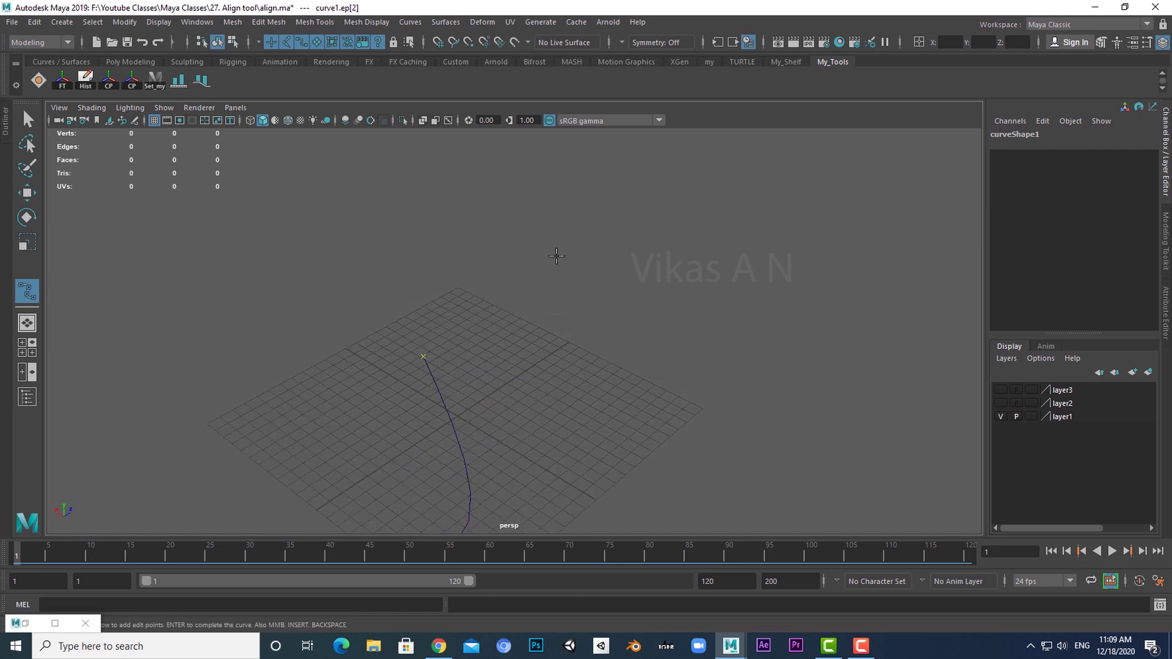
{"action": "left_click_drag", "start_coordinate": [547, 224], "coordinate": [648, 181]}
{"action": "middle_click_drag", "start_coordinate": [648, 181], "coordinate": [621, 237], "text": "alt"}
{"action": "left_click_drag", "start_coordinate": [644, 269], "coordinate": [699, 246]}
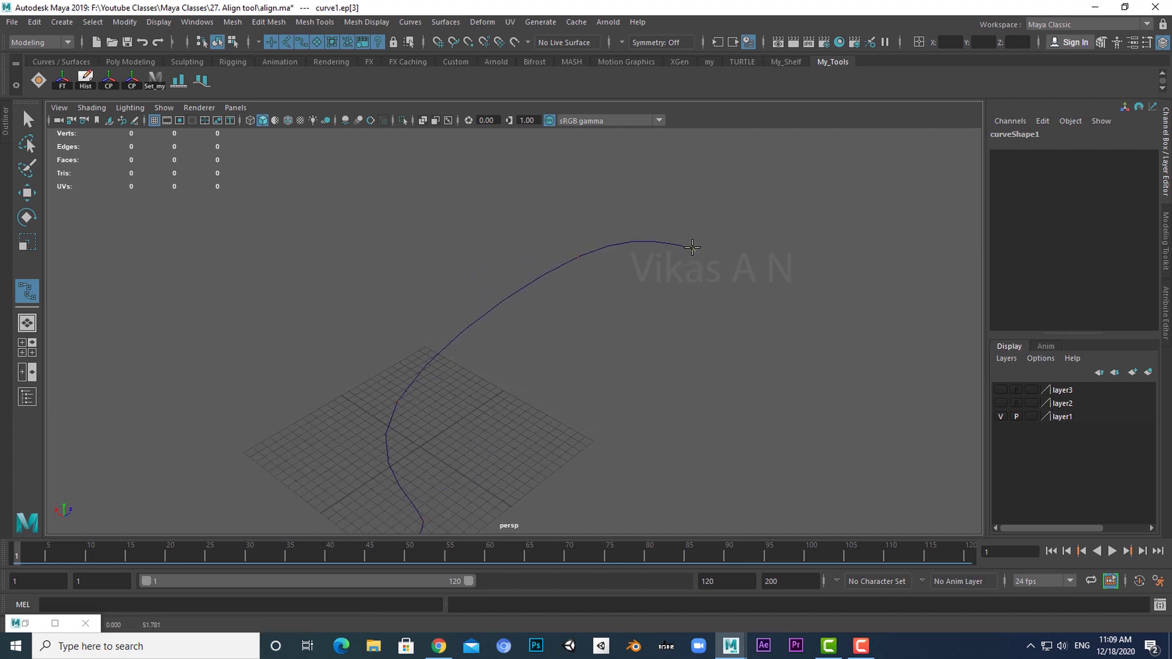
{"action": "scroll", "coordinate": [698, 305], "scroll_direction": "down", "scroll_amount": 3}
{"action": "middle_click_drag", "start_coordinate": [697, 362], "coordinate": [683, 309], "text": "alt"}
{"action": "key", "text": "Return"}
{"action": "left_click_drag", "start_coordinate": [537, 413], "coordinate": [488, 406], "text": "alt"}
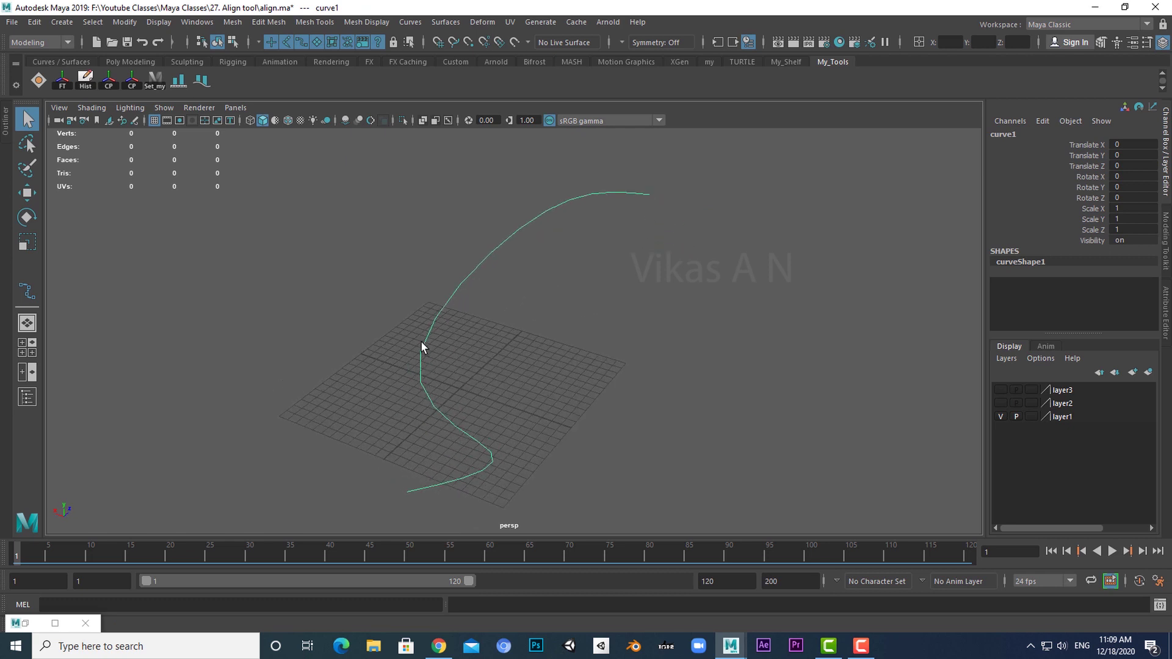
Display the curve's control vertices and move the two middle ones to soften the S-bend over the grid.
{"action": "right_click_drag", "start_coordinate": [477, 320], "coordinate": [405, 324]}
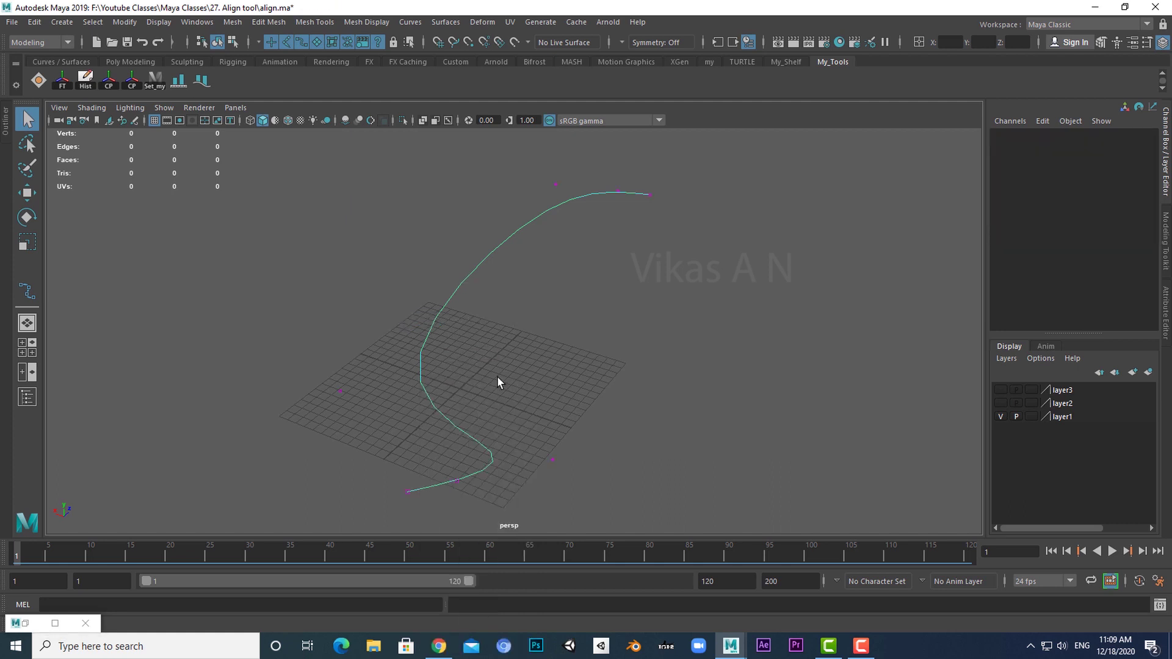
{"action": "left_click_drag", "start_coordinate": [323, 429], "coordinate": [431, 379]}
{"action": "key", "text": "w"}
{"action": "middle_click_drag", "start_coordinate": [508, 431], "coordinate": [514, 403], "text": "alt"}
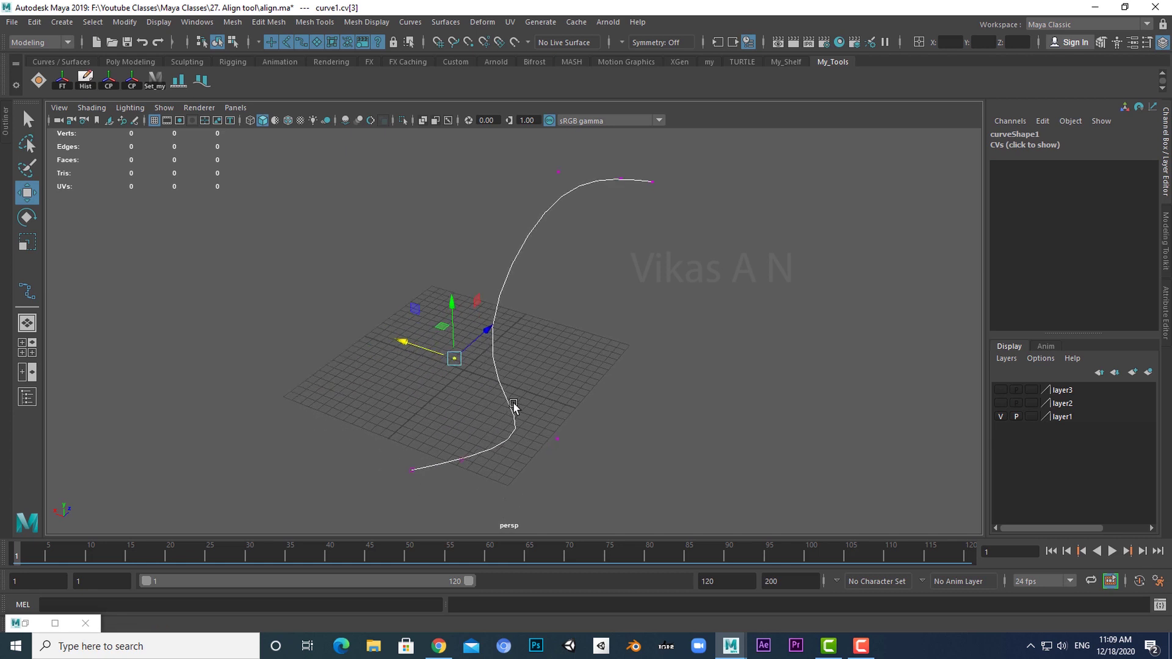
{"action": "left_click_drag", "start_coordinate": [580, 412], "coordinate": [517, 390]}
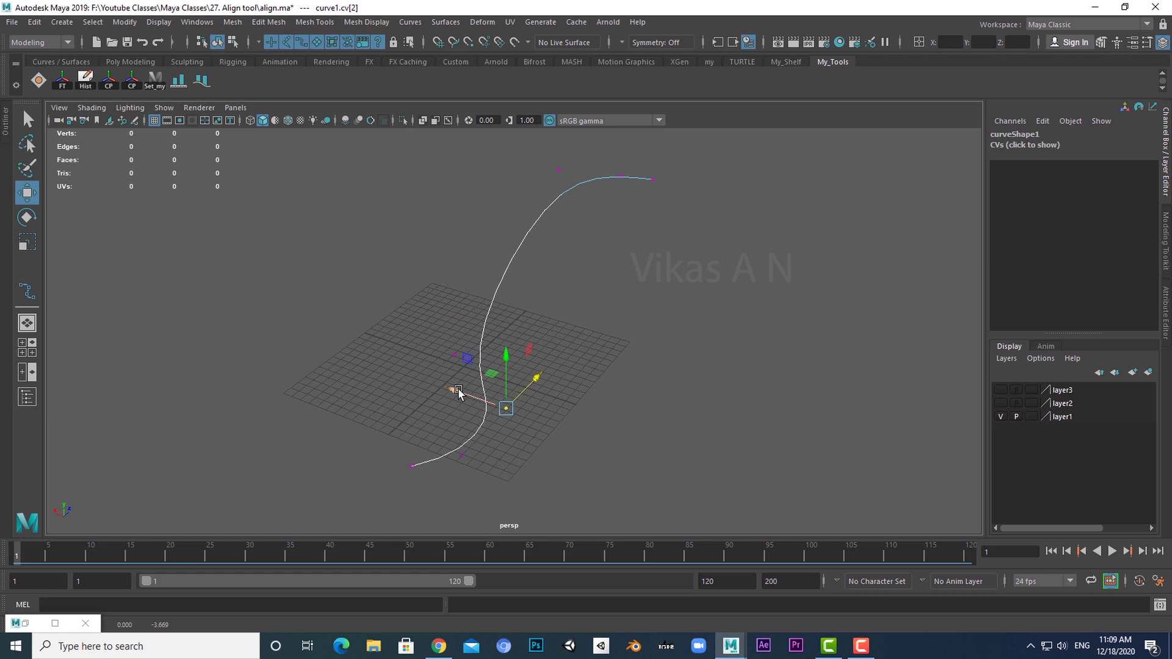
Move the control vertex at the far bend outward to widen it, return to object mode and deselect the curve.
{"action": "key", "text": "q"}
{"action": "middle_click_drag", "start_coordinate": [579, 163], "coordinate": [556, 212], "text": "alt"}
{"action": "key", "text": "w"}
{"action": "left_click_drag", "start_coordinate": [560, 193], "coordinate": [490, 214]}
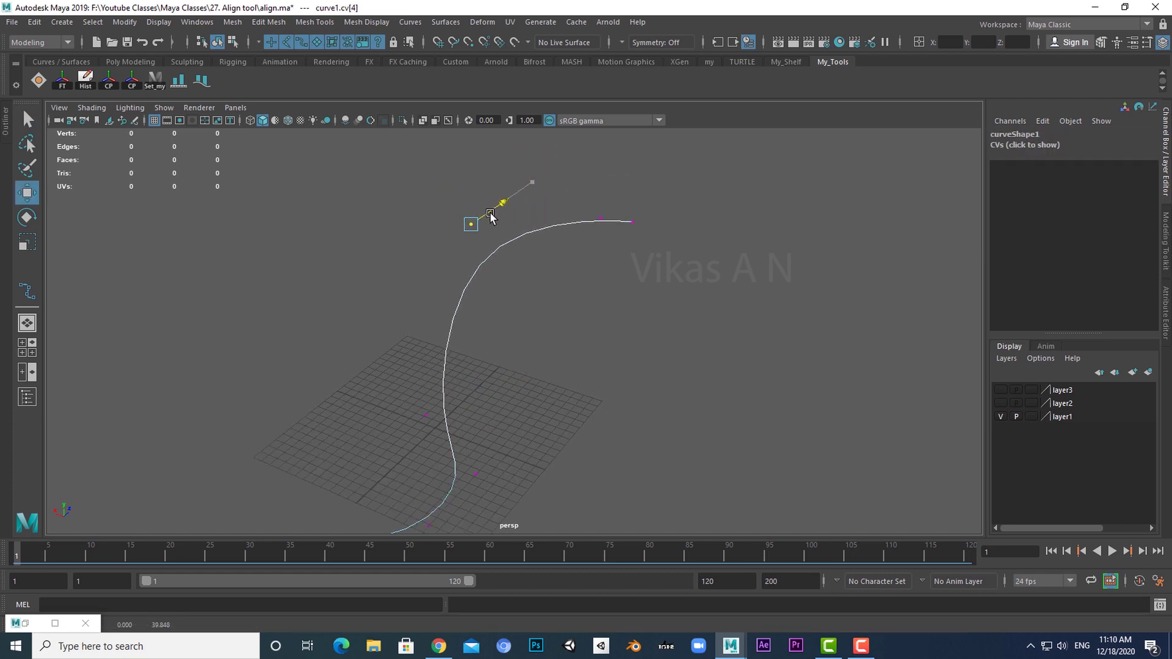
{"action": "key", "text": "q"}
{"action": "right_click_drag", "start_coordinate": [464, 291], "coordinate": [528, 273]}
{"action": "left_click_drag", "start_coordinate": [528, 397], "coordinate": [484, 427], "text": "alt"}
{"action": "left_click", "coordinate": [529, 401]}
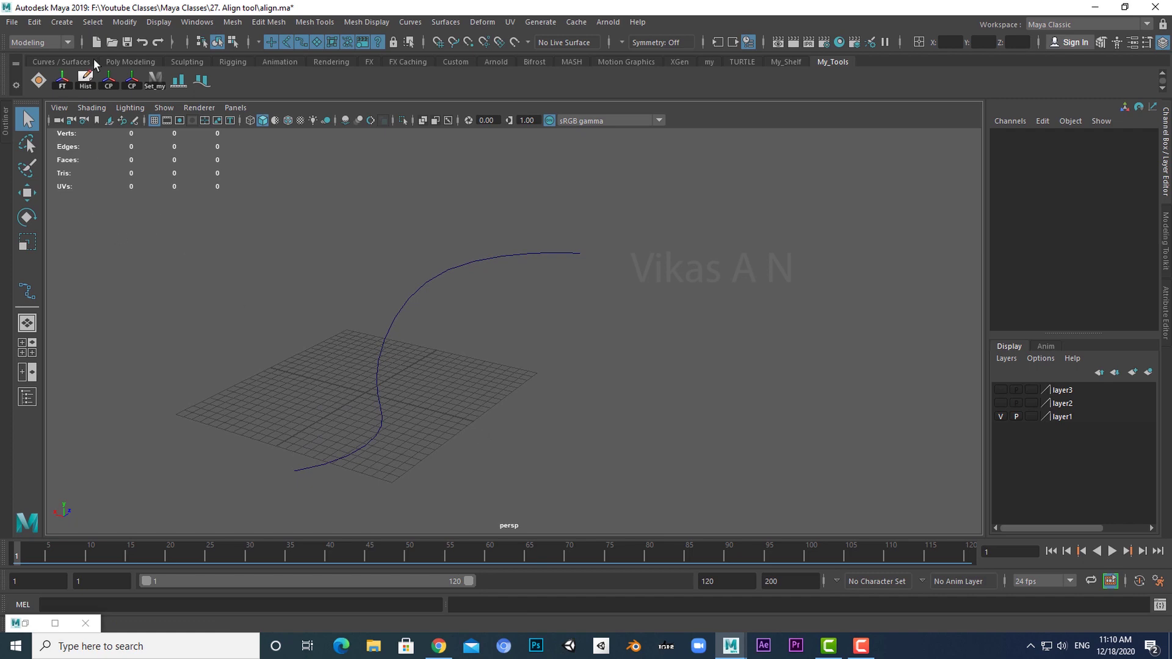
Create a polygon cube with default dimensions at the grid's origin.
{"action": "left_click", "coordinate": [126, 62]}
{"action": "left_click_drag", "start_coordinate": [137, 146], "coordinate": [149, 208], "text": "alt"}
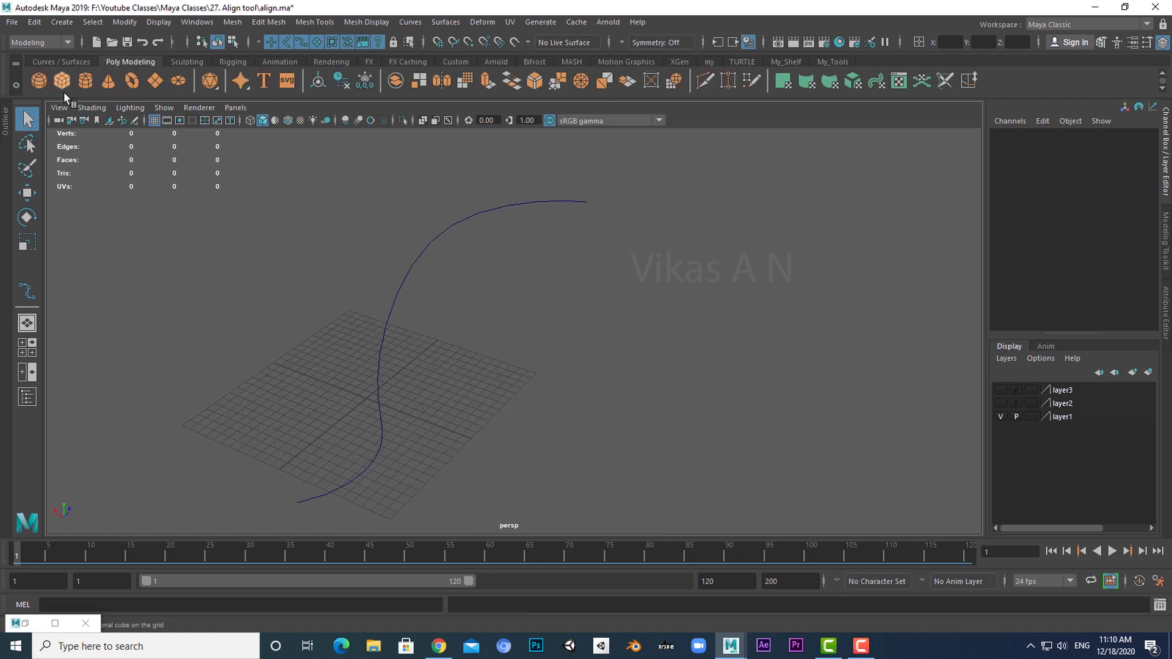
{"action": "left_click", "coordinate": [62, 80]}
{"action": "left_click_drag", "start_coordinate": [489, 473], "coordinate": [362, 394], "text": "alt"}
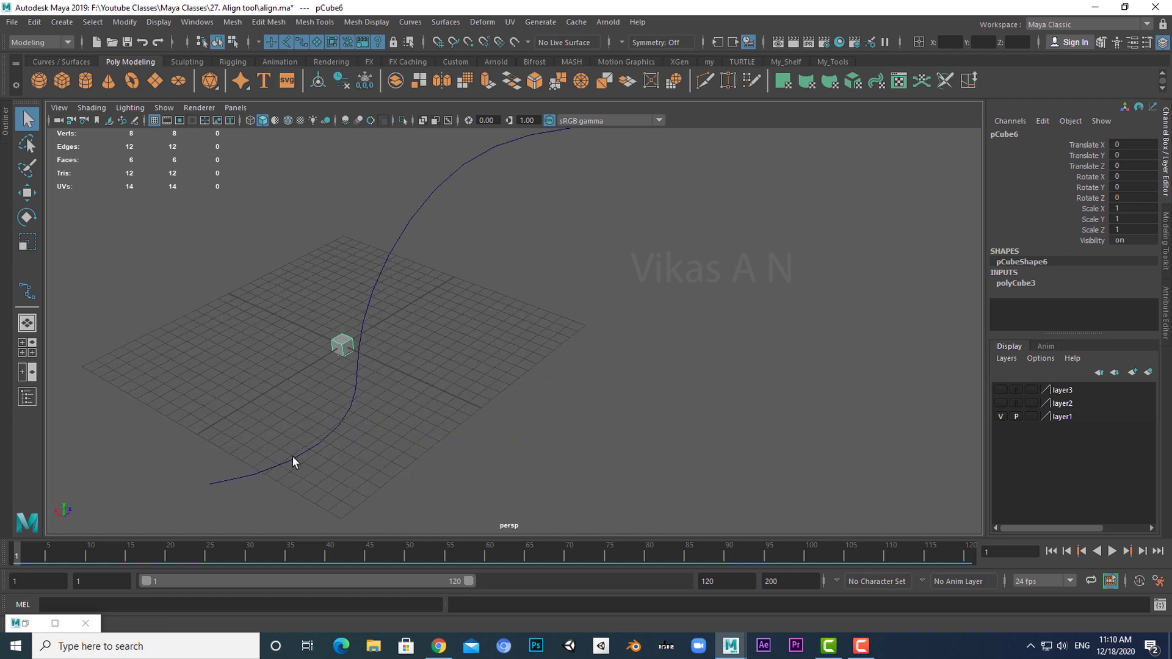
{"action": "left_click_drag", "start_coordinate": [396, 446], "coordinate": [366, 461], "text": "alt"}
{"action": "middle_click_drag", "start_coordinate": [366, 461], "coordinate": [455, 466], "text": "alt"}
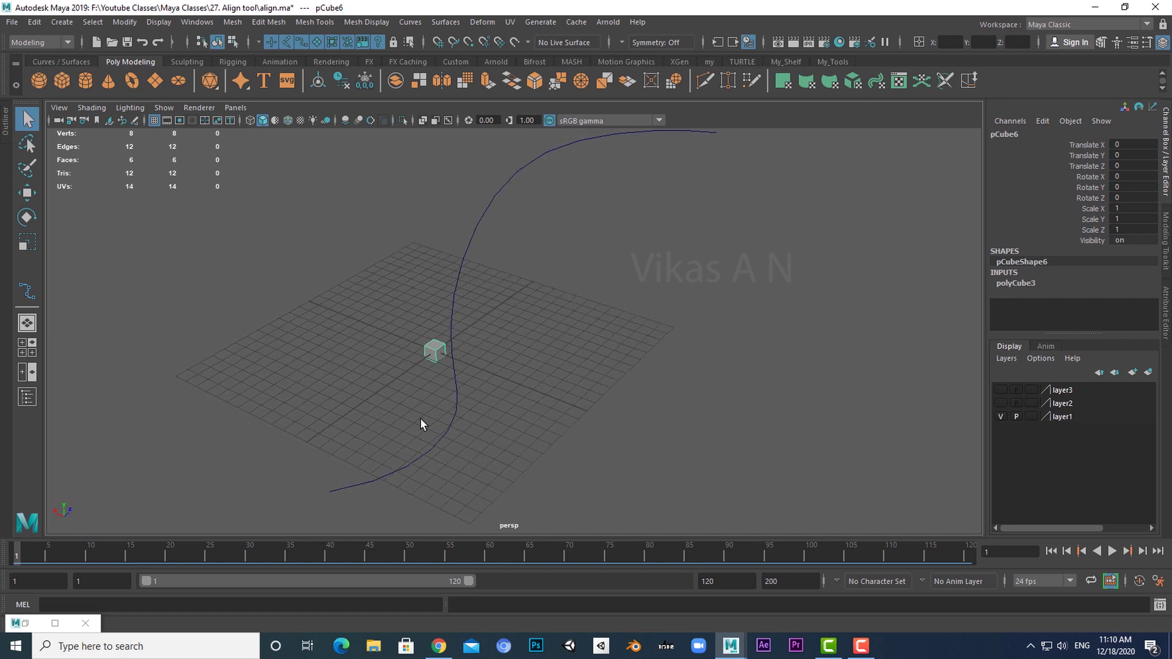
{"action": "left_click", "coordinate": [420, 418]}
Duplicate the cube and move the copy along the X axis to Translate X about 2.159.
{"action": "left_click", "coordinate": [440, 357]}
{"action": "key", "text": "ctrl+d"}
{"action": "mouse_move", "coordinate": [428, 426]}
{"action": "left_mouse_down", "text": "alt"}
{"action": "mouse_move", "coordinate": [413, 421]}
{"action": "mouse_move", "coordinate": [434, 415]}
{"action": "left_mouse_up", "text": "alt"}
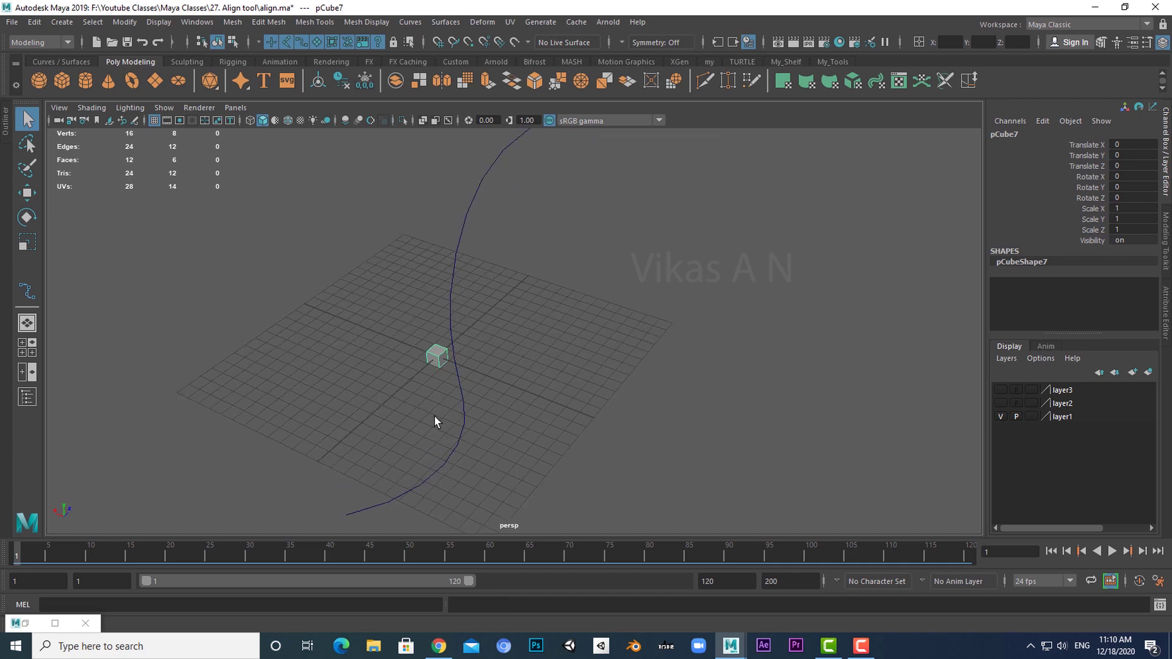
{"action": "key", "text": "w"}
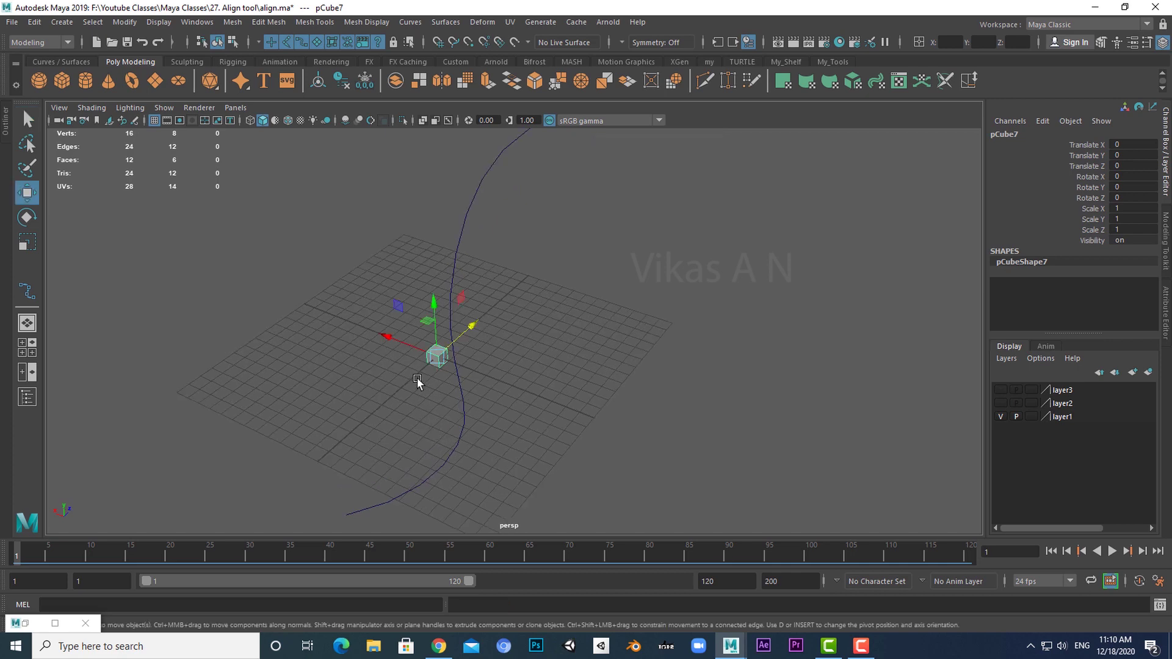
{"action": "left_click_drag", "start_coordinate": [410, 352], "coordinate": [386, 337]}
{"action": "left_click_drag", "start_coordinate": [399, 425], "coordinate": [462, 418], "text": "alt"}
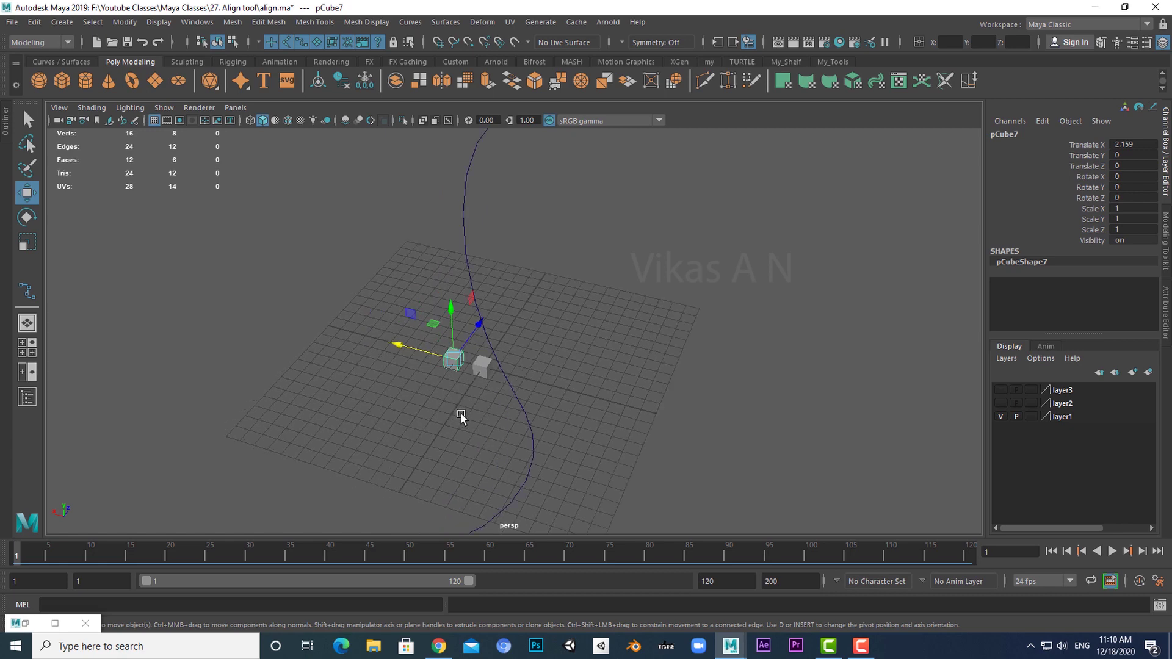
Repeat the duplication with the same offset until a straight row of 18 cubes is formed.
{"action": "key", "text": "shift+d"}
{"action": "key", "text": "shift+d"}
{"action": "key", "text": "shift+d"}
{"action": "key", "text": "shift+d"}
{"action": "key", "text": "shift+d"}
{"action": "key", "text": "shift+d"}
{"action": "key", "text": "shift+d"}
{"action": "key", "text": "shift+d"}
{"action": "key", "text": "shift+d"}
{"action": "key", "text": "shift+d"}
{"action": "key", "text": "shift+d"}
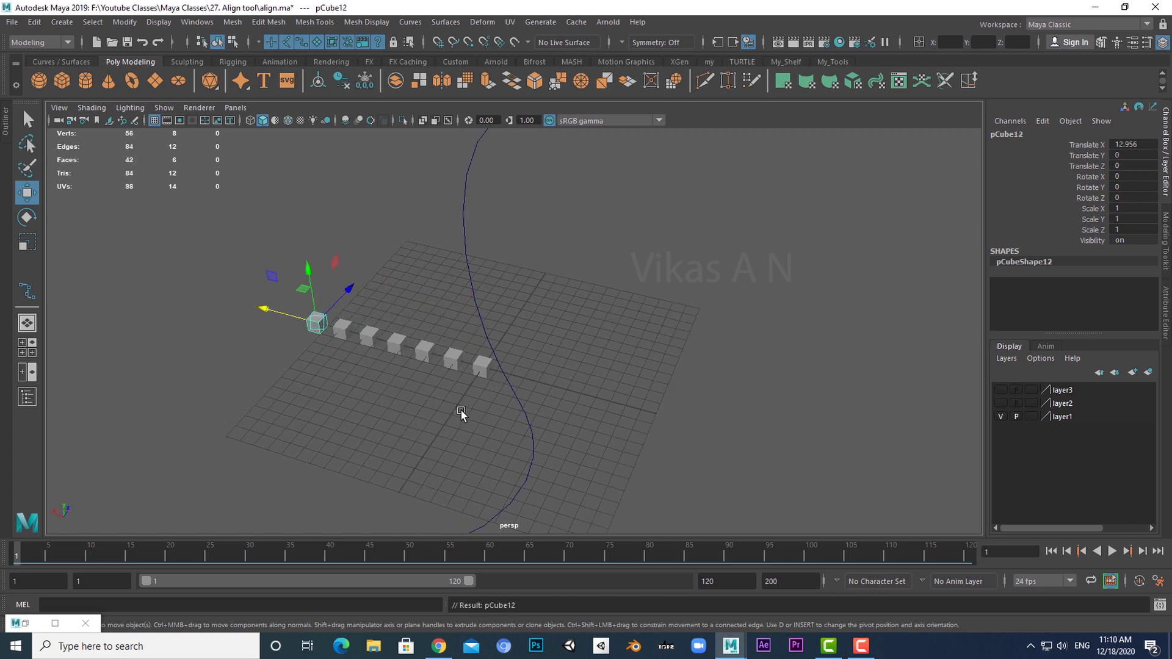
{"action": "key", "text": "shift+d"}
{"action": "key", "text": "shift+d"}
{"action": "key", "text": "shift+d"}
{"action": "key", "text": "shift+d"}
{"action": "key", "text": "shift+d"}
{"action": "left_click_drag", "start_coordinate": [463, 413], "coordinate": [466, 460], "text": "alt"}
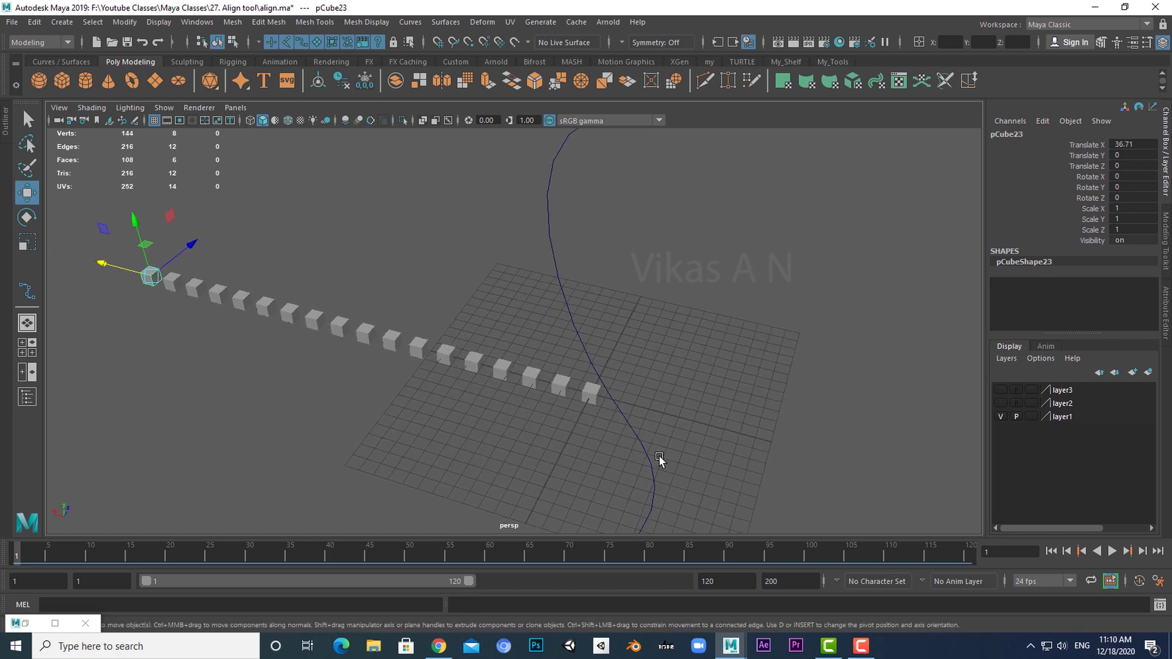
Select all the cubes in the row, and add the curve to the selection as the last object.
{"action": "left_click_drag", "start_coordinate": [627, 484], "coordinate": [531, 455], "text": "alt"}
{"action": "key", "text": "q"}
{"action": "left_click", "coordinate": [601, 419]}
{"action": "left_click_drag", "start_coordinate": [224, 250], "coordinate": [574, 420]}
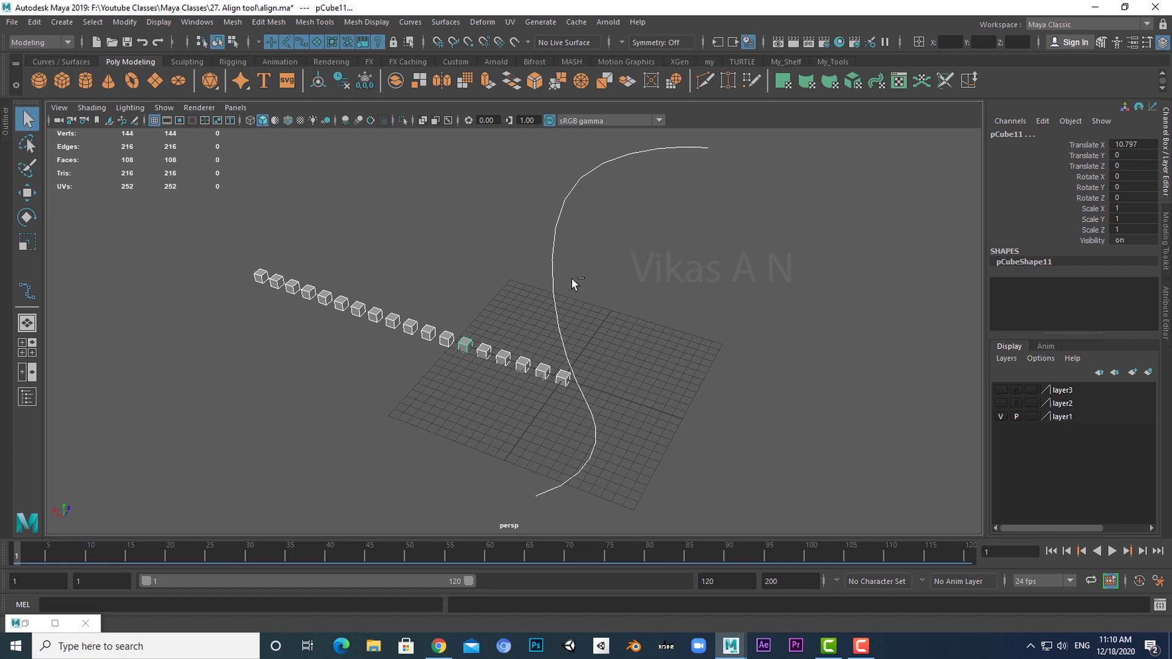
{"action": "left_click_drag", "start_coordinate": [542, 294], "coordinate": [542, 294], "text": "ctrl"}
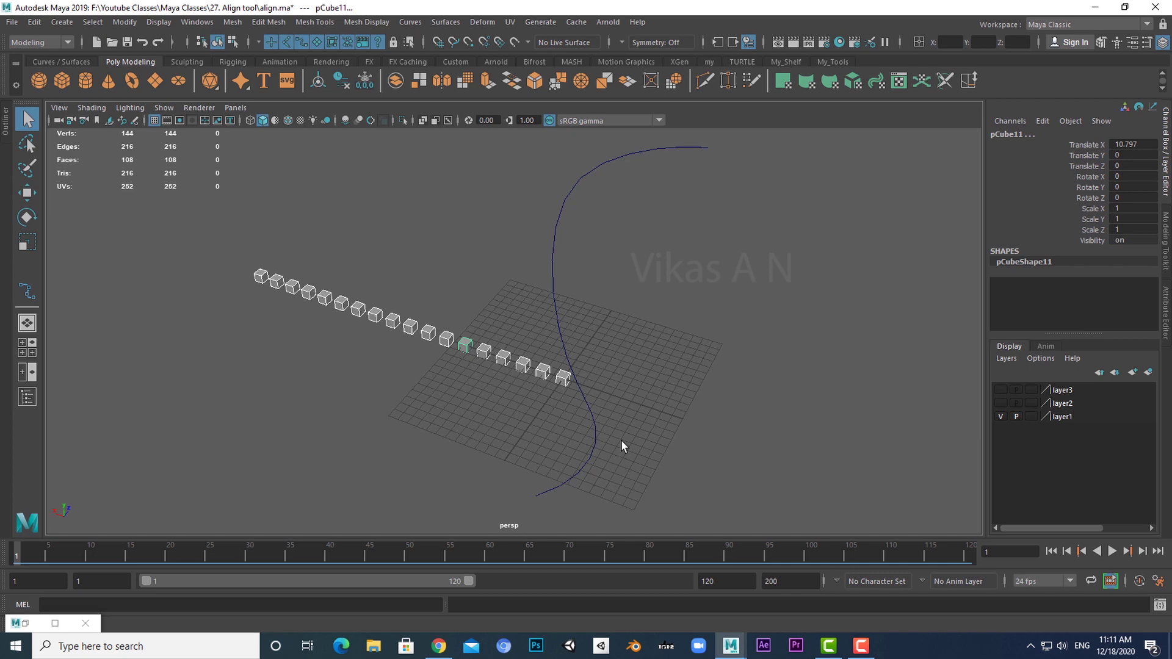
{"action": "left_click", "coordinate": [543, 292]}
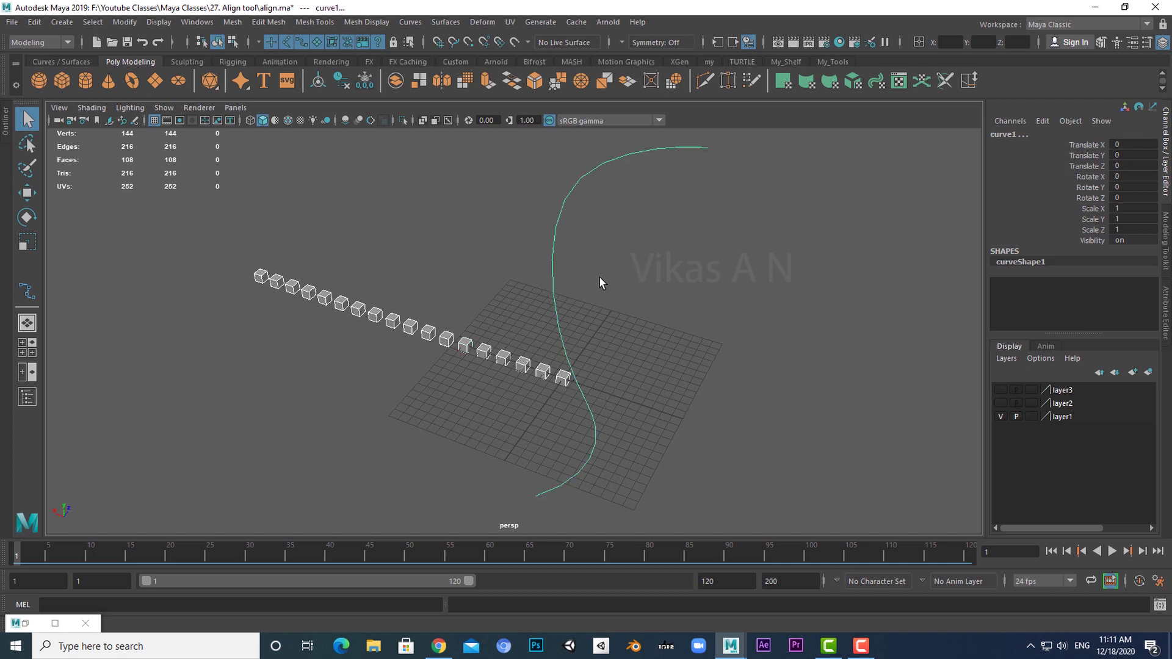
Distribute the selected cubes along the curve with Position Along Curve, and inspect their spacing.
{"action": "left_click", "coordinate": [831, 62]}
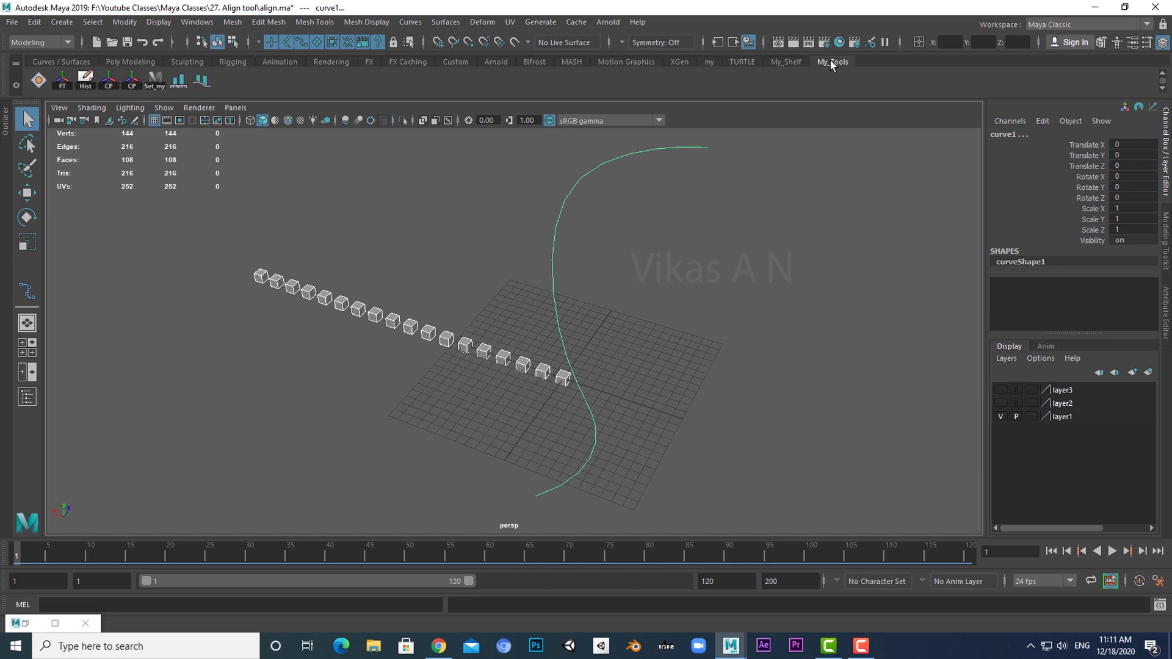
{"action": "left_click", "coordinate": [208, 84]}
{"action": "left_click_drag", "start_coordinate": [730, 441], "coordinate": [640, 393], "text": "alt"}
{"action": "left_click", "coordinate": [639, 389]}
{"action": "left_click_drag", "start_coordinate": [625, 433], "coordinate": [424, 489], "text": "alt"}
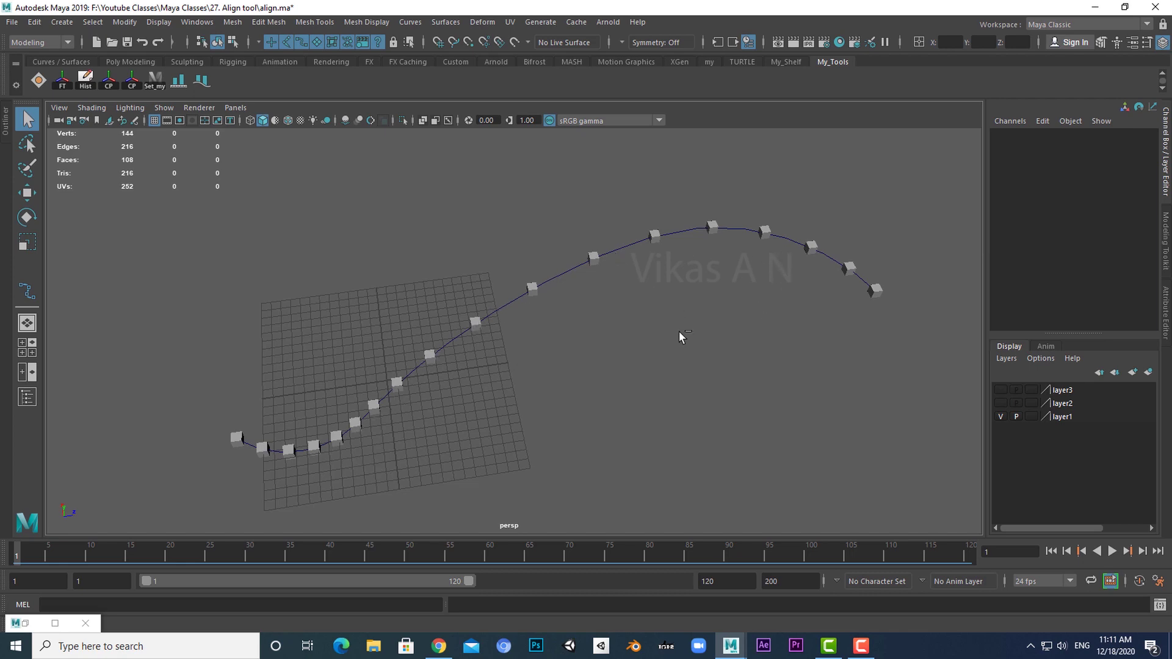
Undo the distribution of the cubes along the curve.
{"action": "key", "text": "ctrl+z"}
{"action": "key", "text": "ctrl+z"}
{"action": "left_click_drag", "start_coordinate": [494, 466], "coordinate": [566, 407], "text": "alt"}
Display the curve's control vertices again and move the middle one near the cubes horizontally to reshape the bend.
{"action": "left_click", "coordinate": [464, 322]}
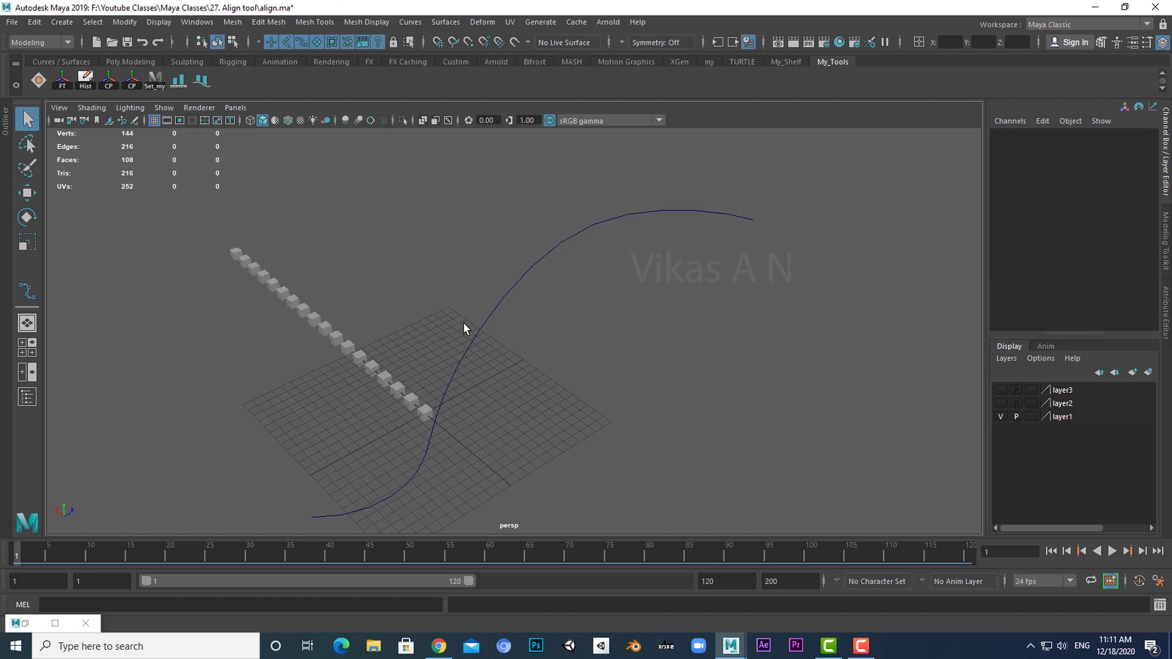
{"action": "left_click_drag", "start_coordinate": [463, 322], "coordinate": [501, 359]}
{"action": "left_click_drag", "start_coordinate": [562, 406], "coordinate": [518, 393], "text": "alt"}
{"action": "right_click_drag", "start_coordinate": [537, 311], "coordinate": [469, 307]}
{"action": "left_click_drag", "start_coordinate": [547, 384], "coordinate": [513, 427], "text": "alt"}
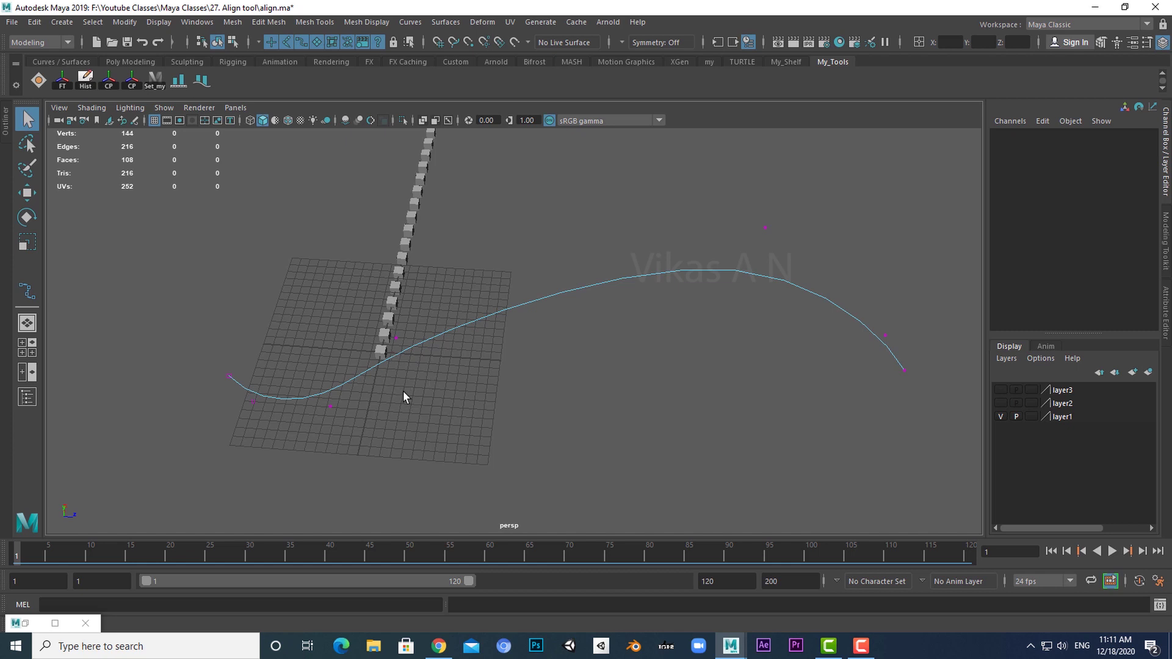
{"action": "right_click", "coordinate": [489, 315]}
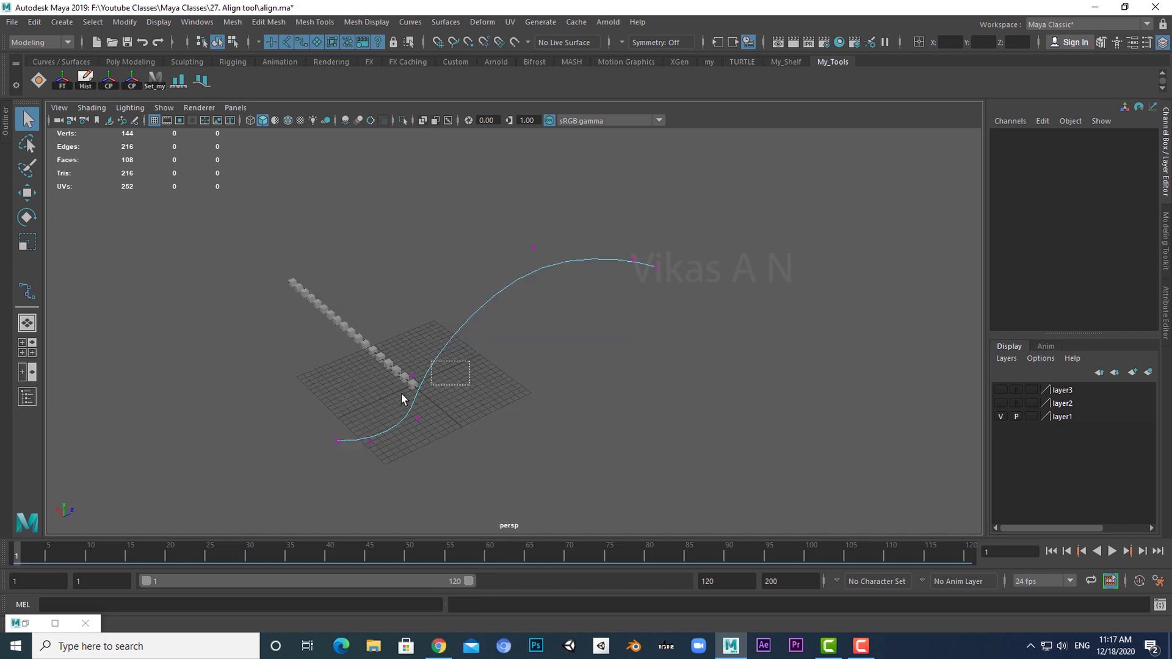
{"action": "key", "text": "w"}
{"action": "left_click_drag", "start_coordinate": [427, 362], "coordinate": [480, 309]}
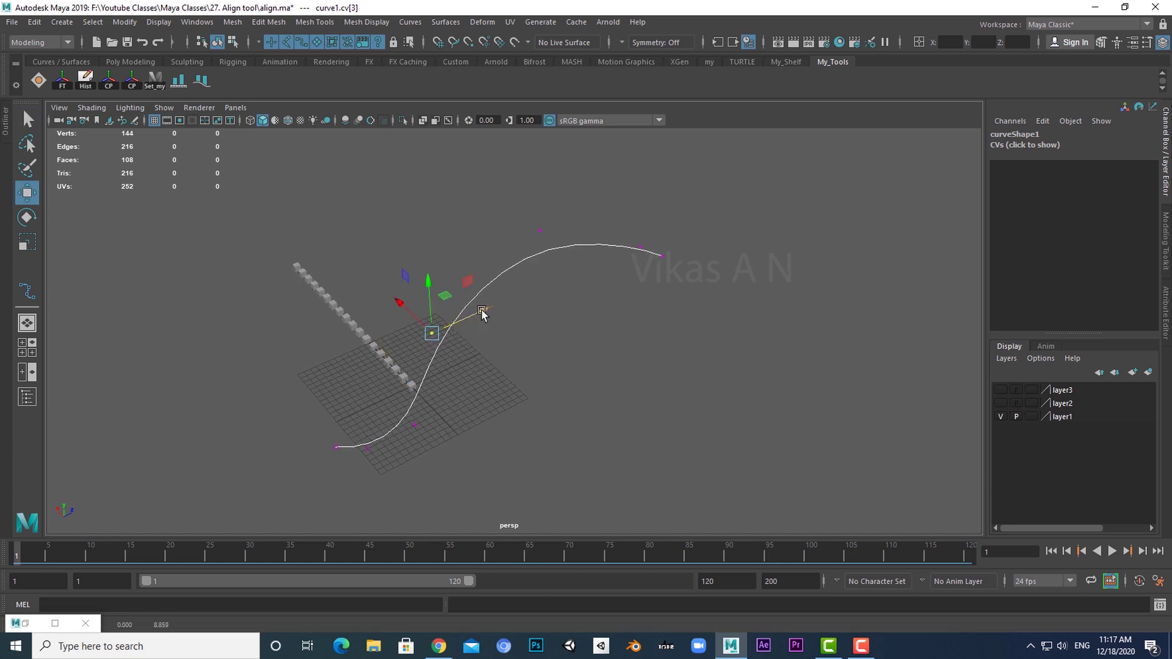
Move the control vertex beside the curve's far bend to even out that arc.
{"action": "key", "text": "q"}
{"action": "left_click_drag", "start_coordinate": [556, 204], "coordinate": [550, 236]}
{"action": "key", "text": "w"}
{"action": "key", "text": "q"}
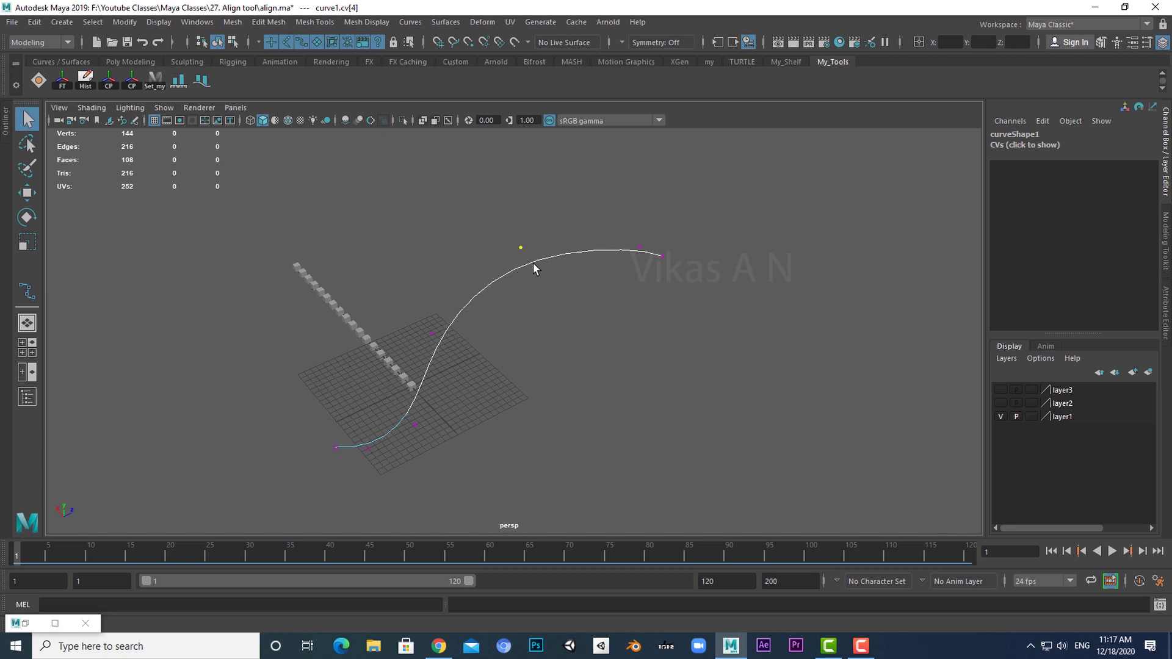
Return the curve to object mode, clear the selection and select the whole curve.
{"action": "right_click_drag", "start_coordinate": [533, 263], "coordinate": [580, 245]}
{"action": "left_click_drag", "start_coordinate": [541, 393], "coordinate": [554, 396], "text": "alt"}
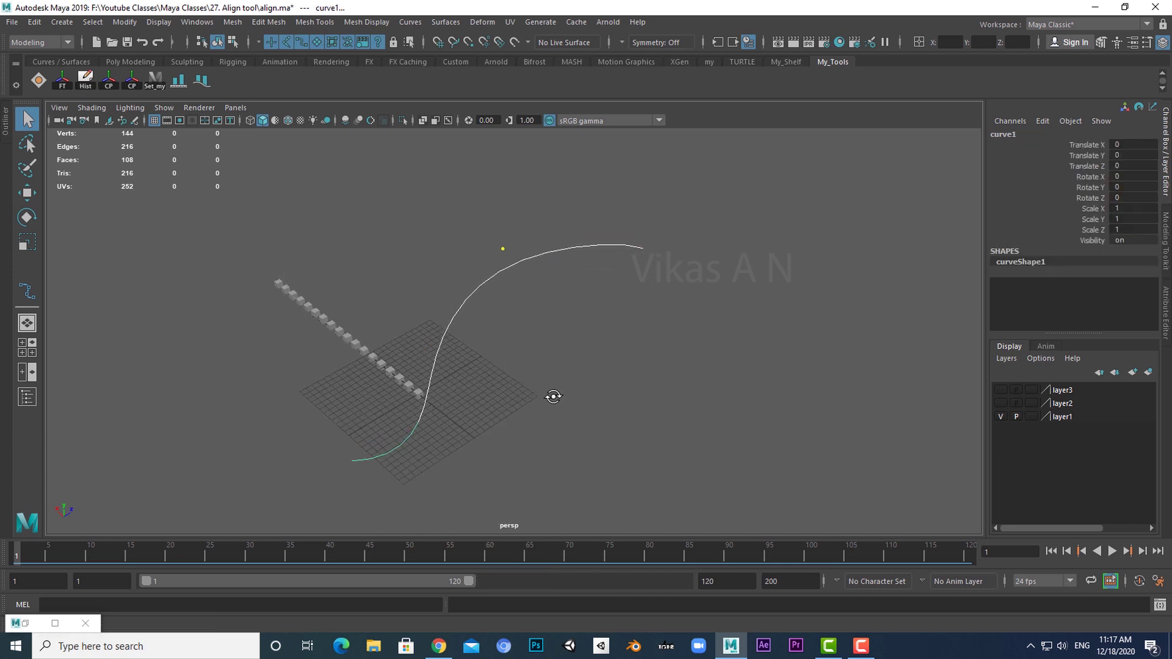
{"action": "left_click", "coordinate": [566, 326]}
{"action": "middle_click_drag", "start_coordinate": [569, 335], "coordinate": [569, 346], "text": "alt"}
{"action": "left_click_drag", "start_coordinate": [534, 233], "coordinate": [511, 343]}
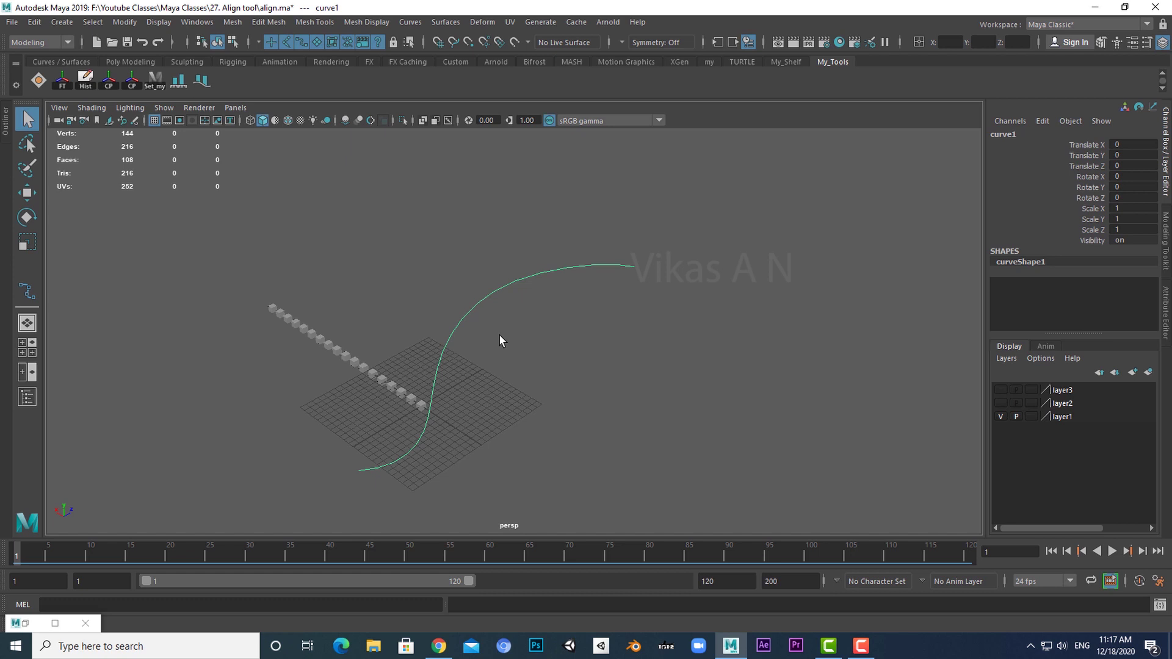
{"action": "left_click_drag", "start_coordinate": [499, 334], "coordinate": [529, 337], "text": "alt"}
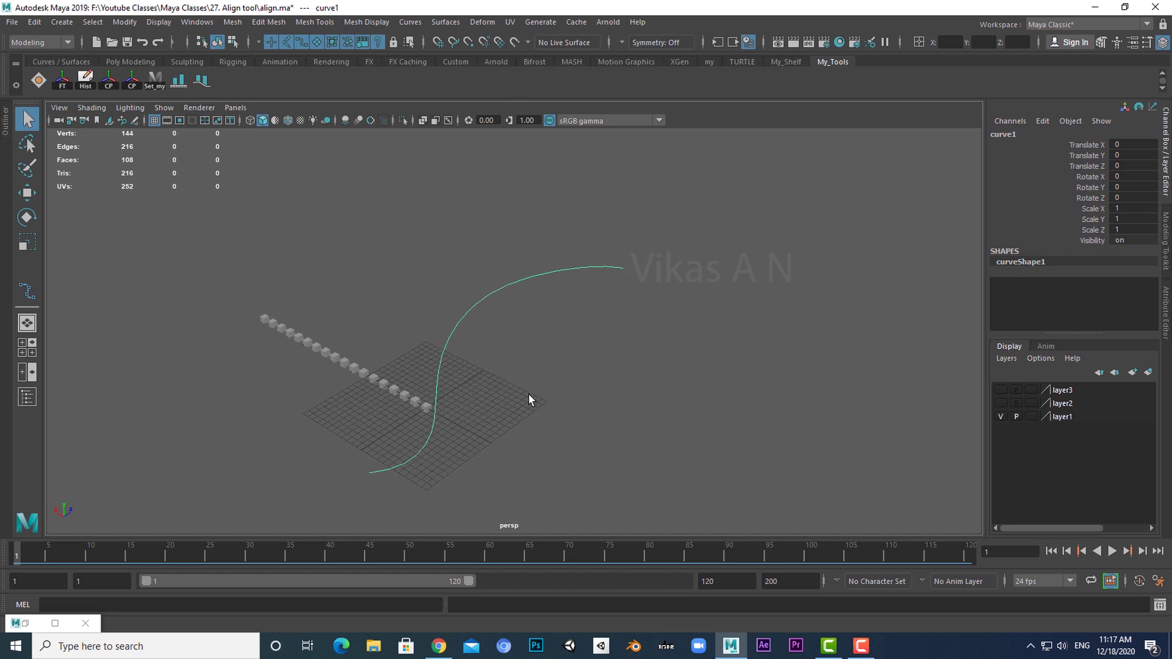
Open the Rebuild Curve options for the selected curve and reset them to their default settings.
{"action": "left_click_drag", "start_coordinate": [529, 393], "coordinate": [535, 327], "text": "alt"}
{"action": "left_click", "coordinate": [537, 293]}
{"action": "left_click_drag", "start_coordinate": [540, 243], "coordinate": [511, 306]}
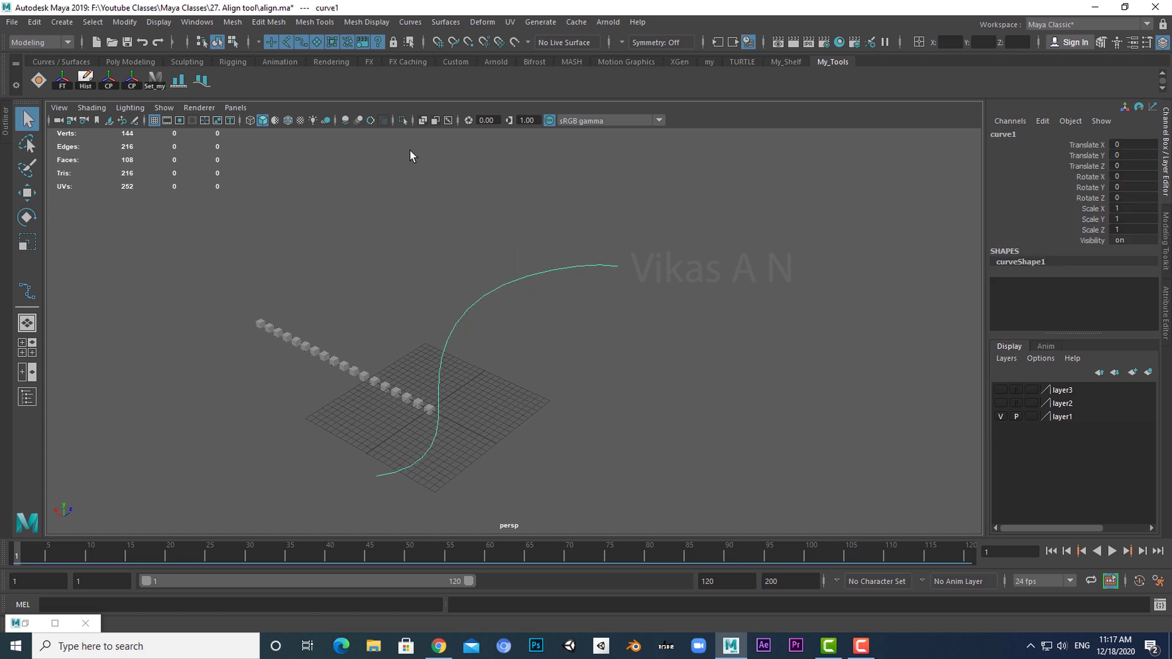
{"action": "left_click", "coordinate": [413, 23]}
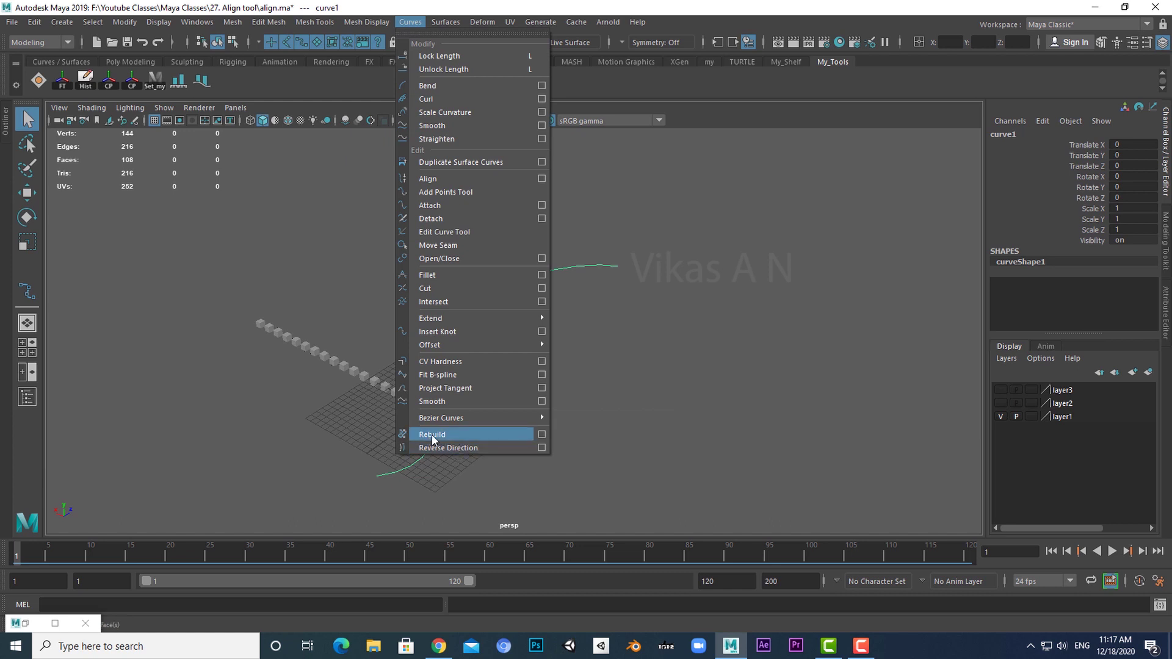
{"action": "left_click", "coordinate": [540, 435]}
{"action": "left_click_drag", "start_coordinate": [751, 181], "coordinate": [773, 198]}
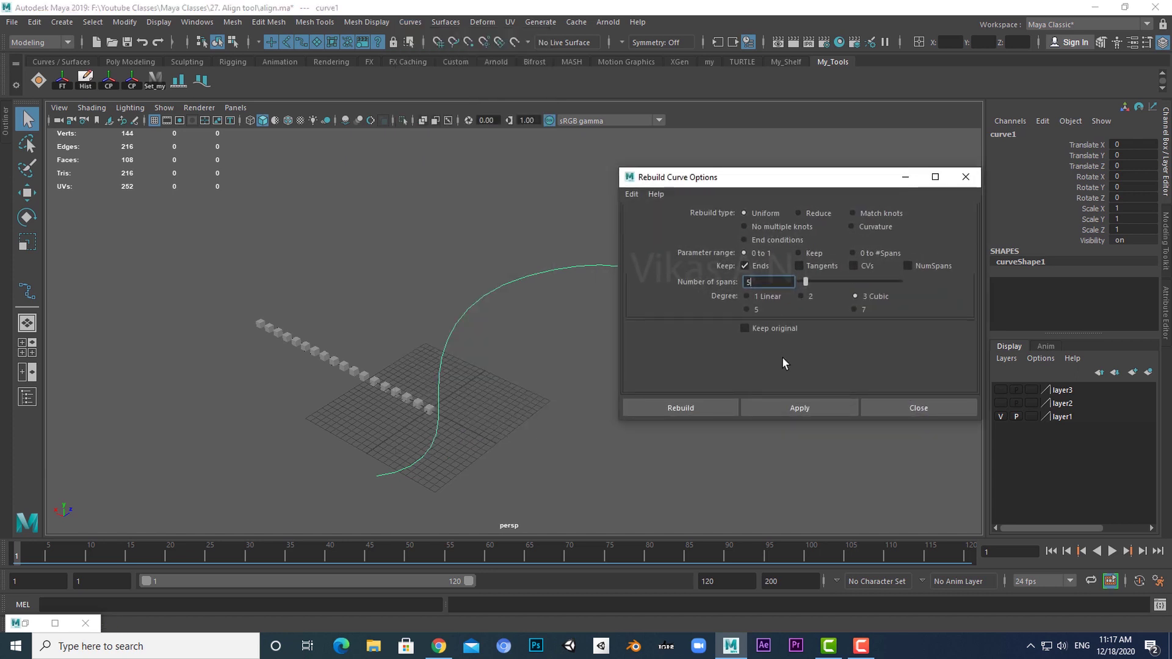
{"action": "left_click", "coordinate": [632, 194]}
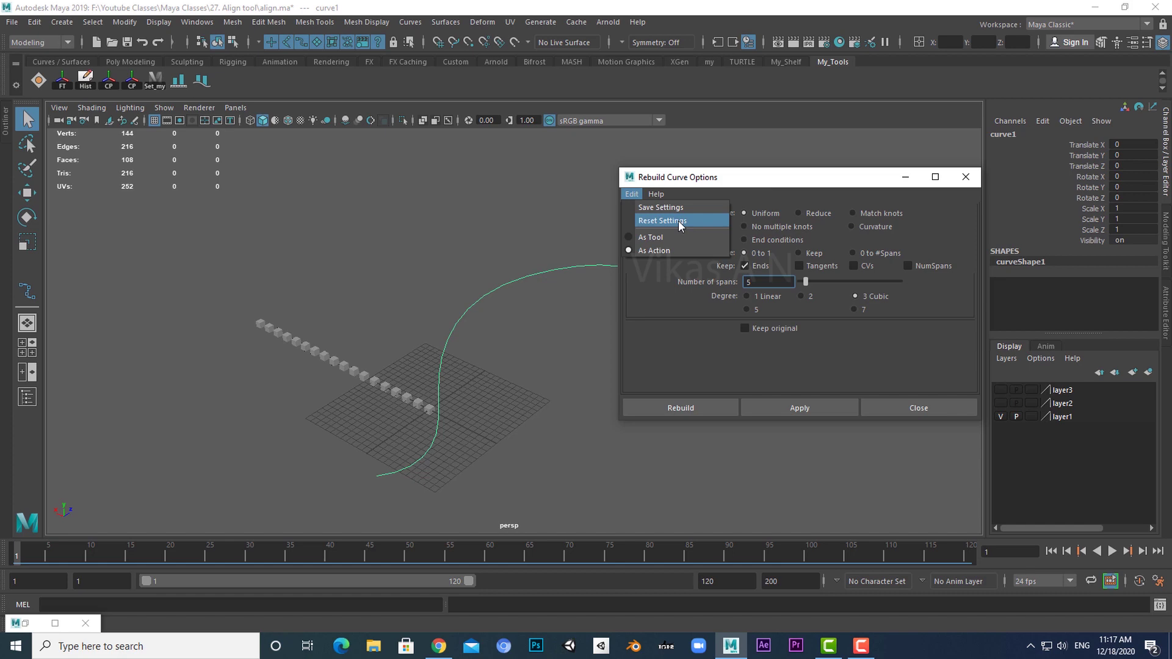
{"action": "left_click", "coordinate": [679, 221]}
{"action": "left_click_drag", "start_coordinate": [812, 185], "coordinate": [818, 185]}
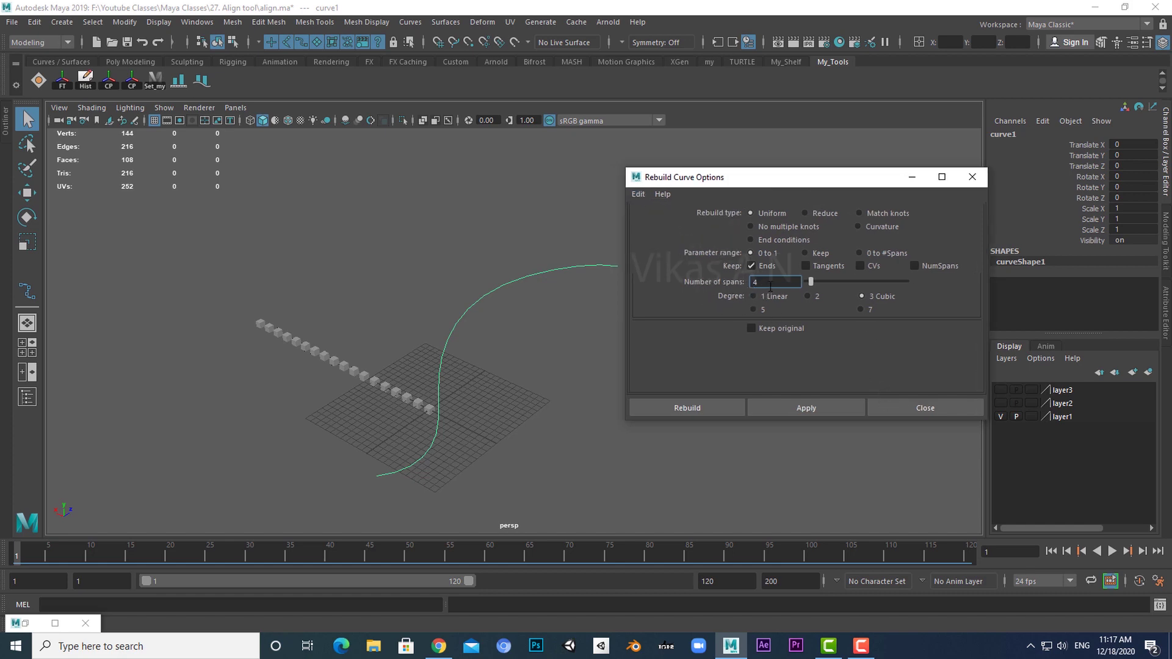
Rebuild the curve uniformly with 5 spans.
{"action": "left_click", "coordinate": [803, 409]}
{"action": "type", "text": "5"}
{"action": "left_click", "coordinate": [704, 407]}
Display the rebuilt curve's control vertices and examine how they are spaced along its length.
{"action": "left_click_drag", "start_coordinate": [625, 410], "coordinate": [580, 374], "text": "alt"}
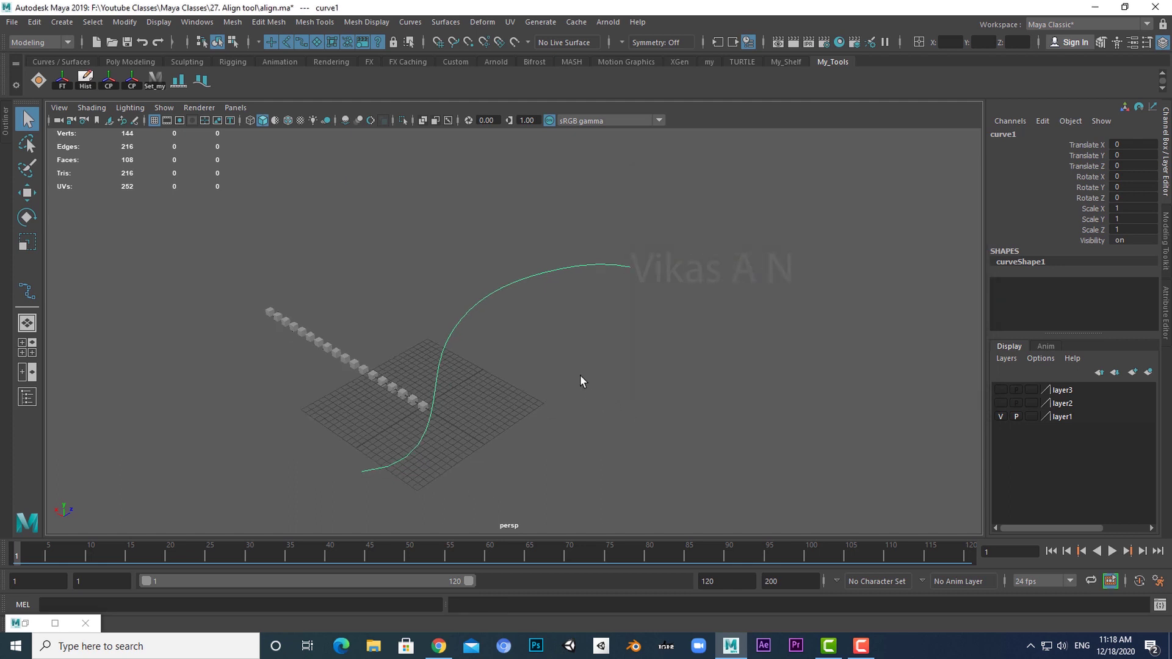
{"action": "left_click", "coordinate": [550, 279]}
{"action": "left_click", "coordinate": [553, 270]}
{"action": "right_click_drag", "start_coordinate": [555, 271], "coordinate": [474, 267]}
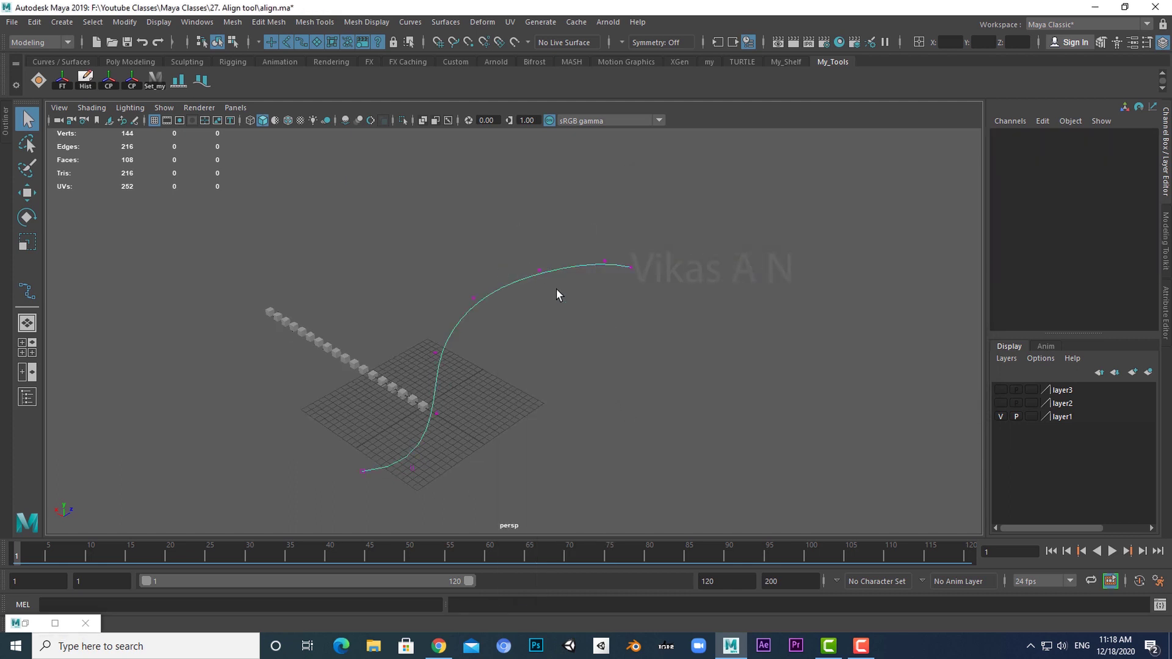
{"action": "left_click_drag", "start_coordinate": [555, 288], "coordinate": [443, 331], "text": "alt"}
{"action": "left_click_drag", "start_coordinate": [672, 345], "coordinate": [641, 387], "text": "alt"}
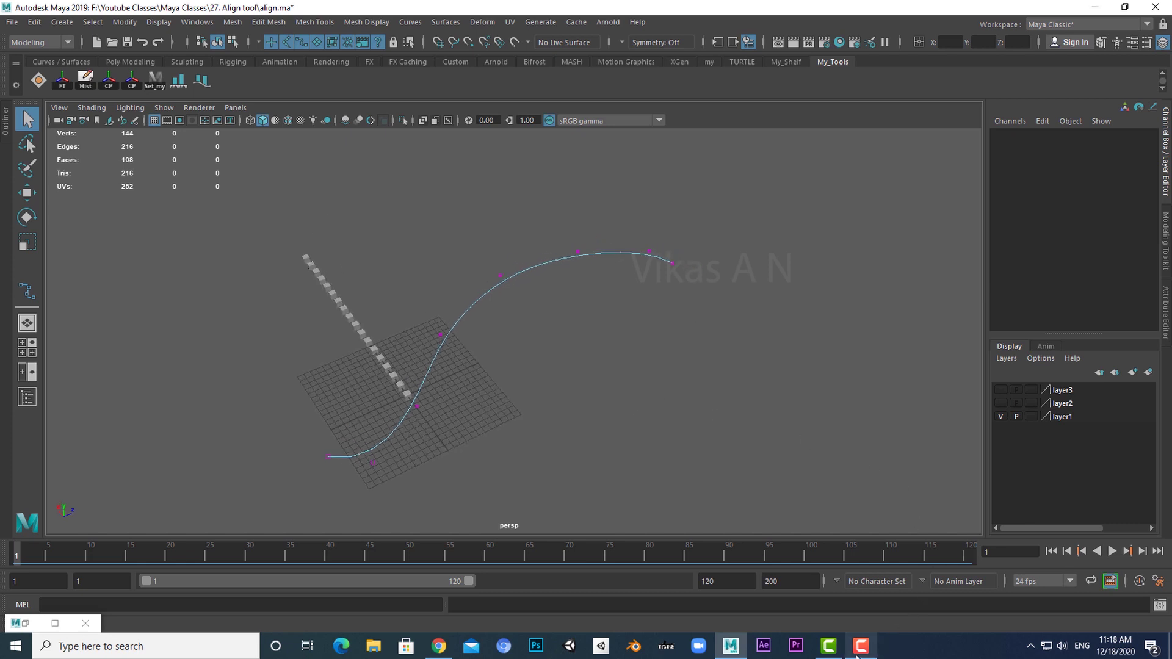
{"action": "left_click", "coordinate": [861, 645]}
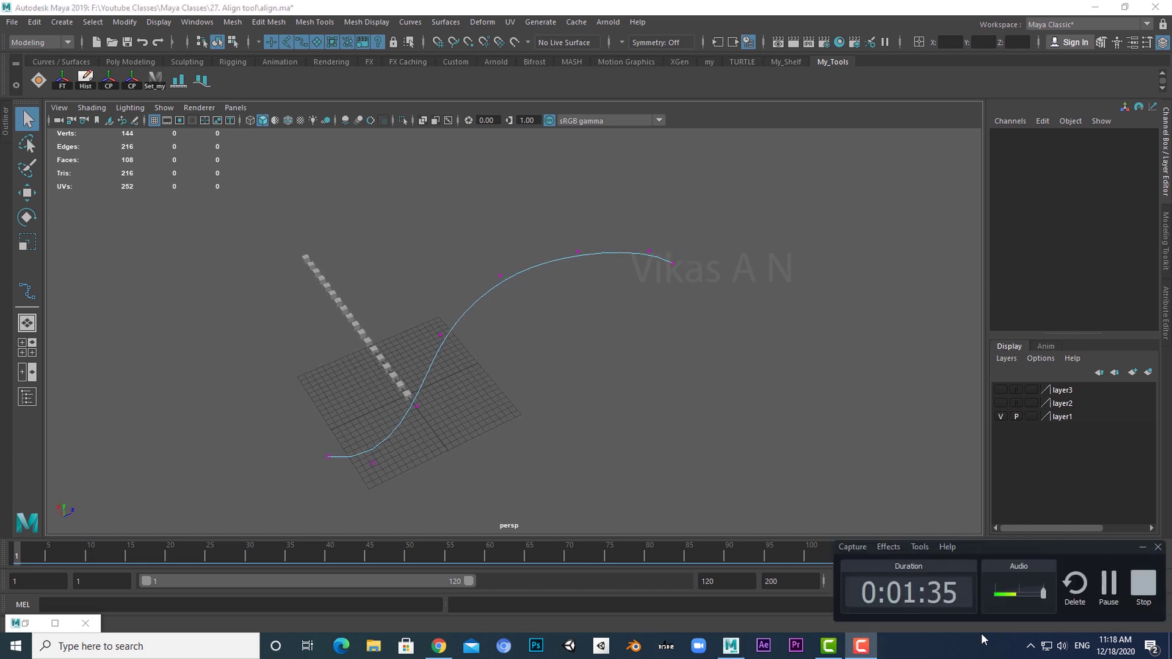
{"action": "left_click", "coordinate": [1108, 601]}
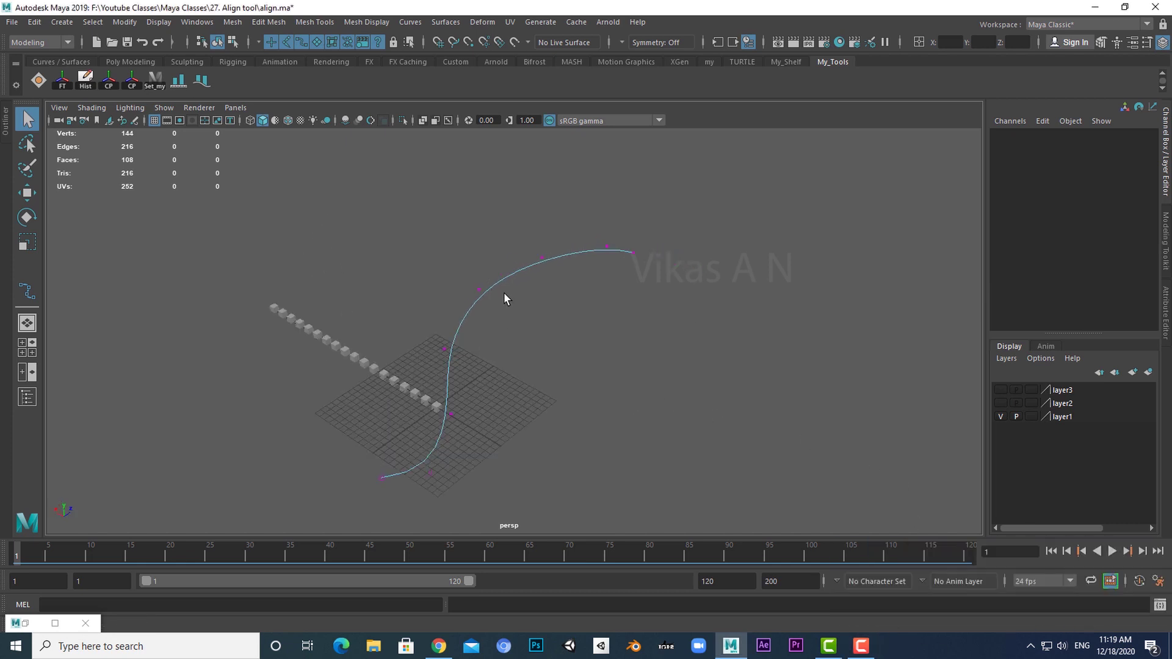
Return the curve to object mode, select all the cubes with the curve added last, and position the cubes along the curve.
{"action": "right_click_drag", "start_coordinate": [504, 293], "coordinate": [589, 263]}
{"action": "left_click_drag", "start_coordinate": [517, 376], "coordinate": [434, 456], "text": "alt"}
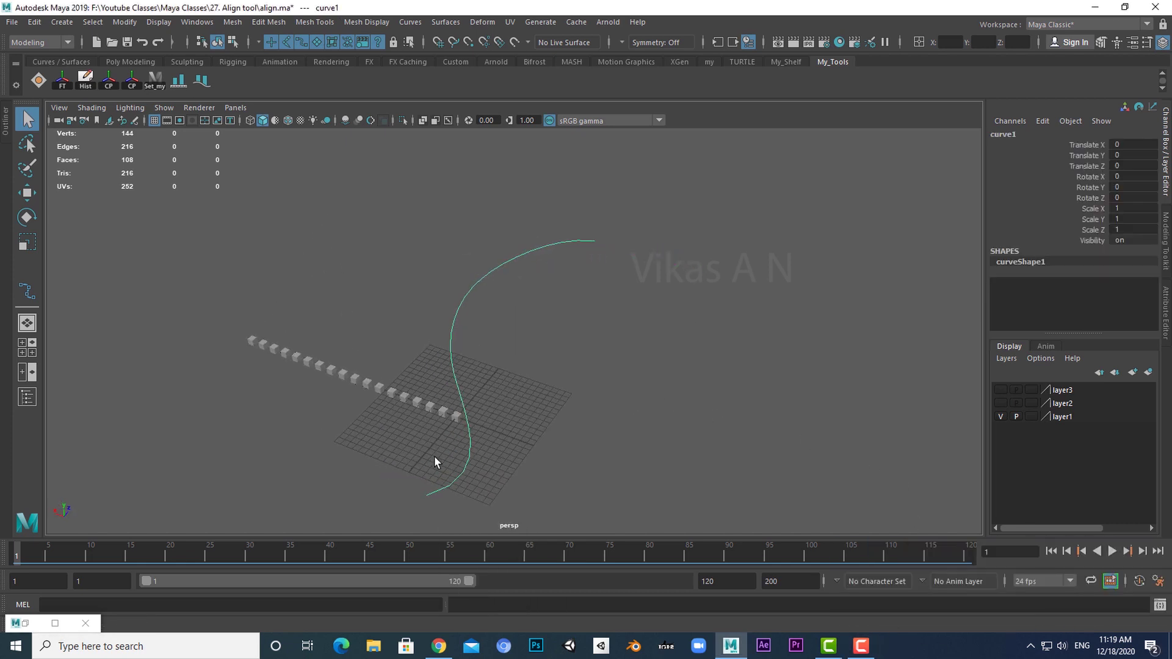
{"action": "left_click_drag", "start_coordinate": [291, 368], "coordinate": [476, 441]}
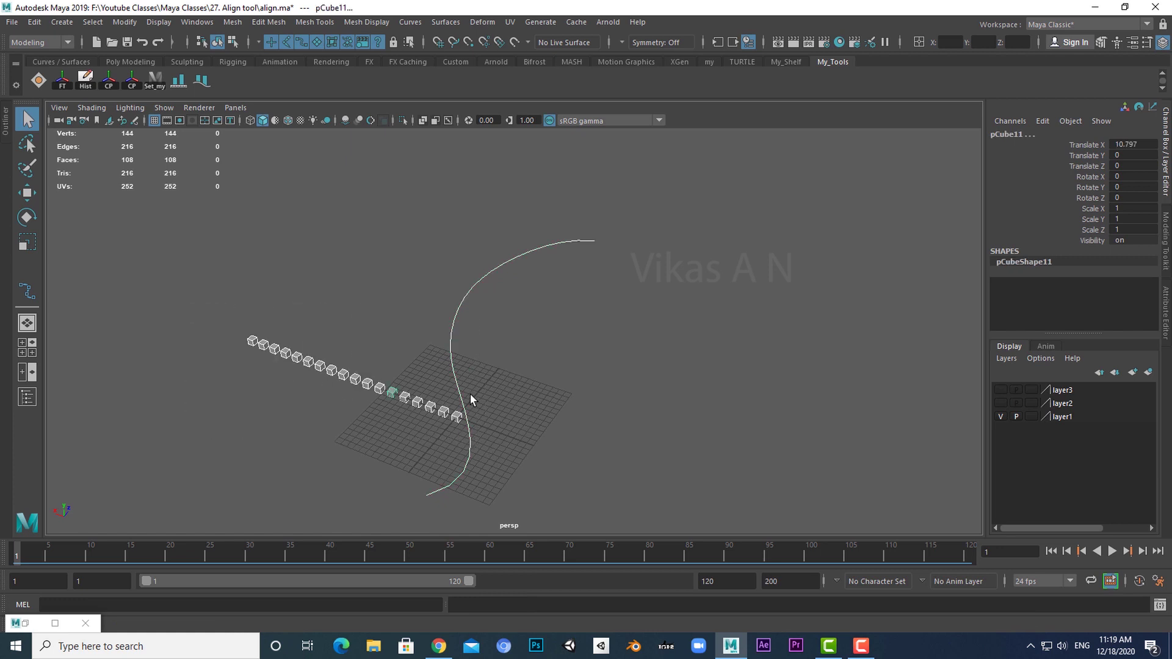
{"action": "left_click_drag", "start_coordinate": [480, 341], "coordinate": [481, 343], "text": "ctrl"}
{"action": "left_click_drag", "start_coordinate": [609, 482], "coordinate": [577, 483], "text": "alt"}
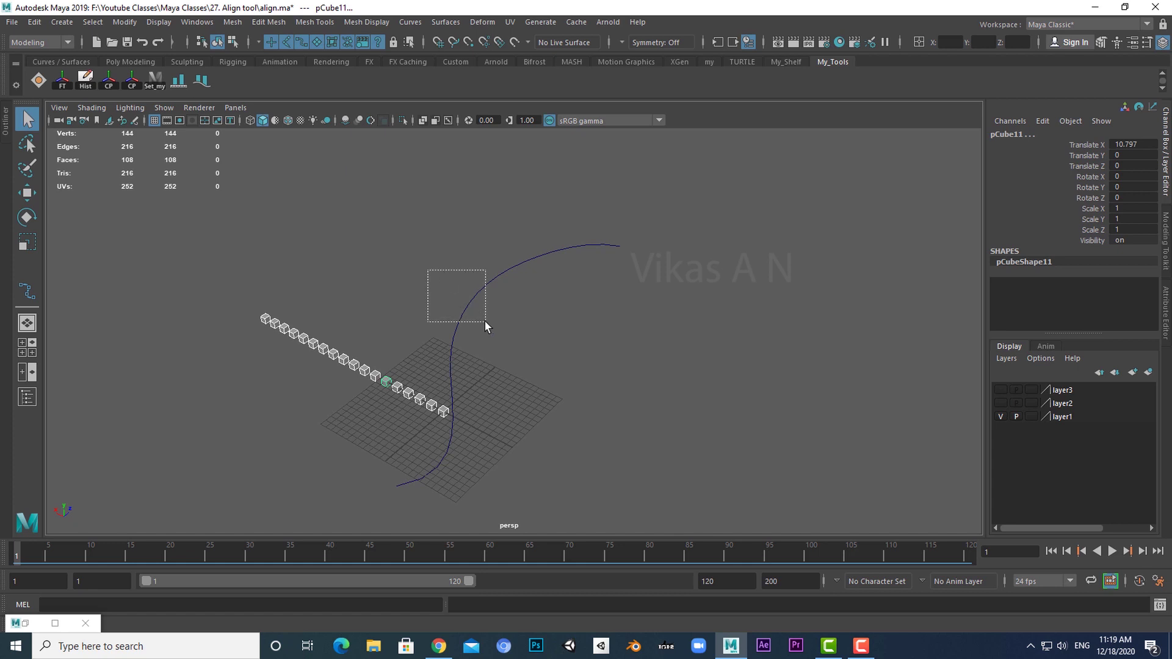
{"action": "left_click_drag", "start_coordinate": [484, 320], "coordinate": [486, 321], "text": "shift"}
{"action": "left_click_drag", "start_coordinate": [675, 468], "coordinate": [462, 375], "text": "alt"}
{"action": "left_click", "coordinate": [202, 81]}
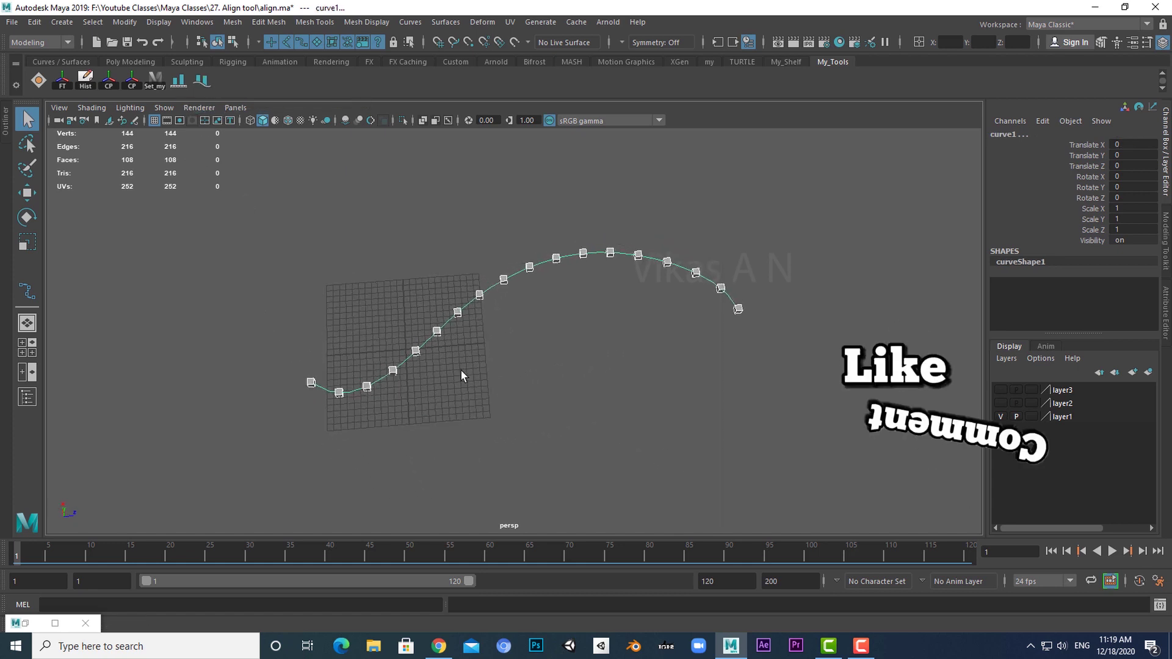
{"action": "left_click_drag", "start_coordinate": [573, 465], "coordinate": [517, 461], "text": "alt"}
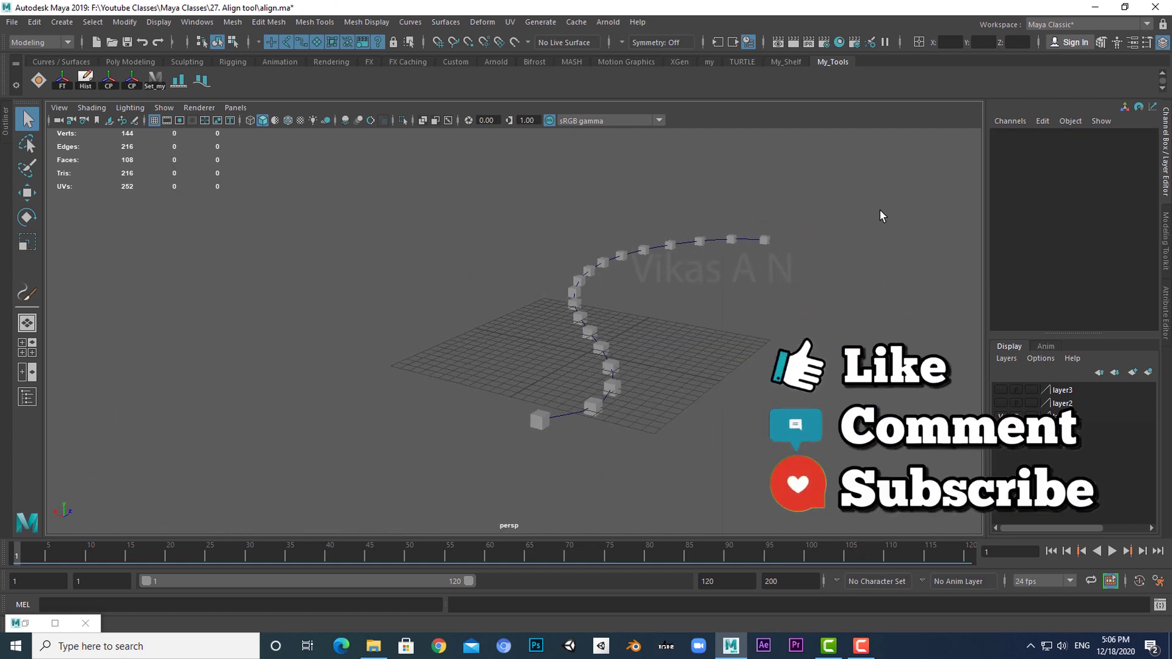
Delete all the distributed cubes together with the curve.
{"action": "left_click_drag", "start_coordinate": [812, 189], "coordinate": [397, 522]}
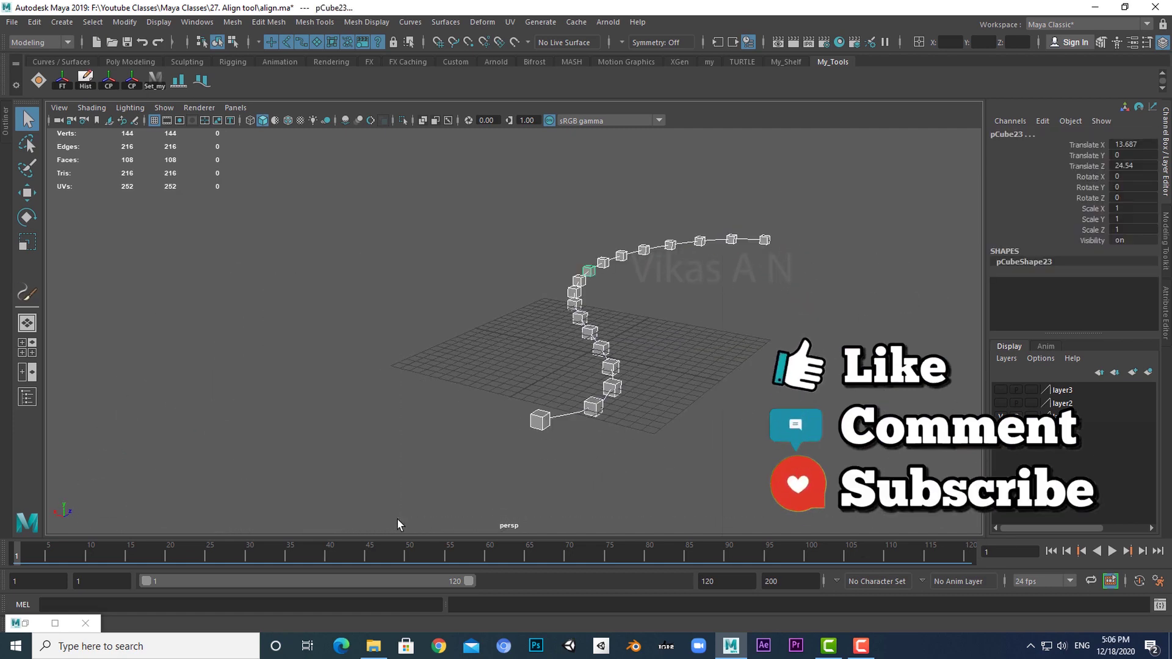
{"action": "key", "text": "Delete"}
Show layer3 briefly to view the finished road scene with trees and windmills, and hide the layer again.
{"action": "left_click", "coordinate": [1000, 389]}
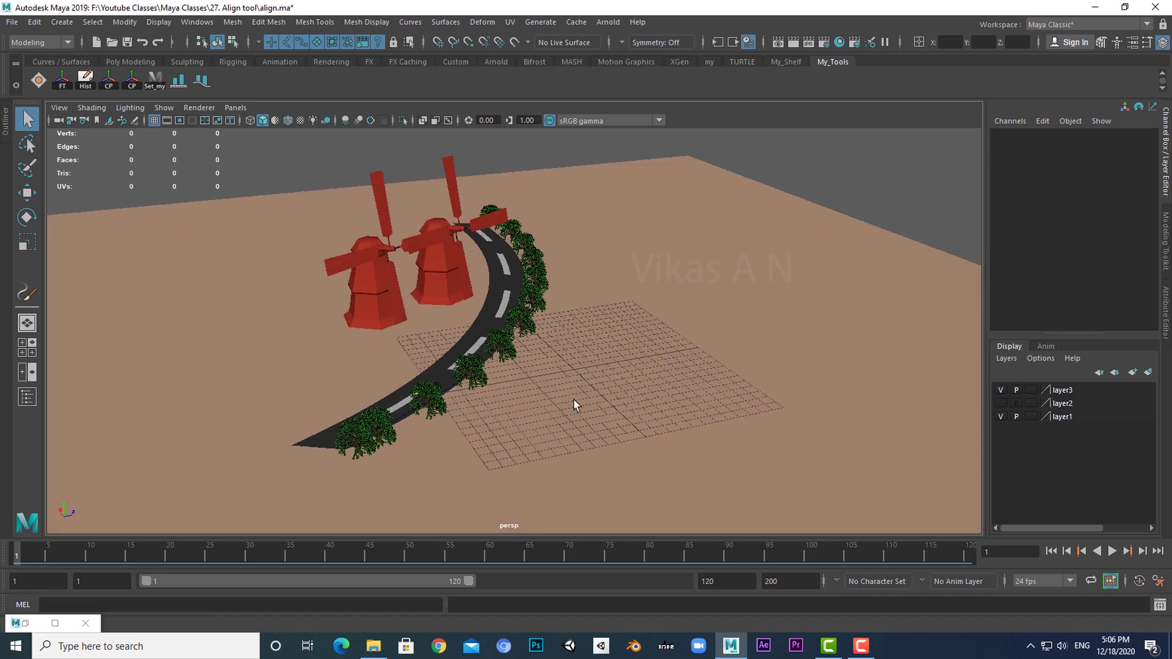
{"action": "left_click_drag", "start_coordinate": [574, 404], "coordinate": [596, 418], "text": "alt"}
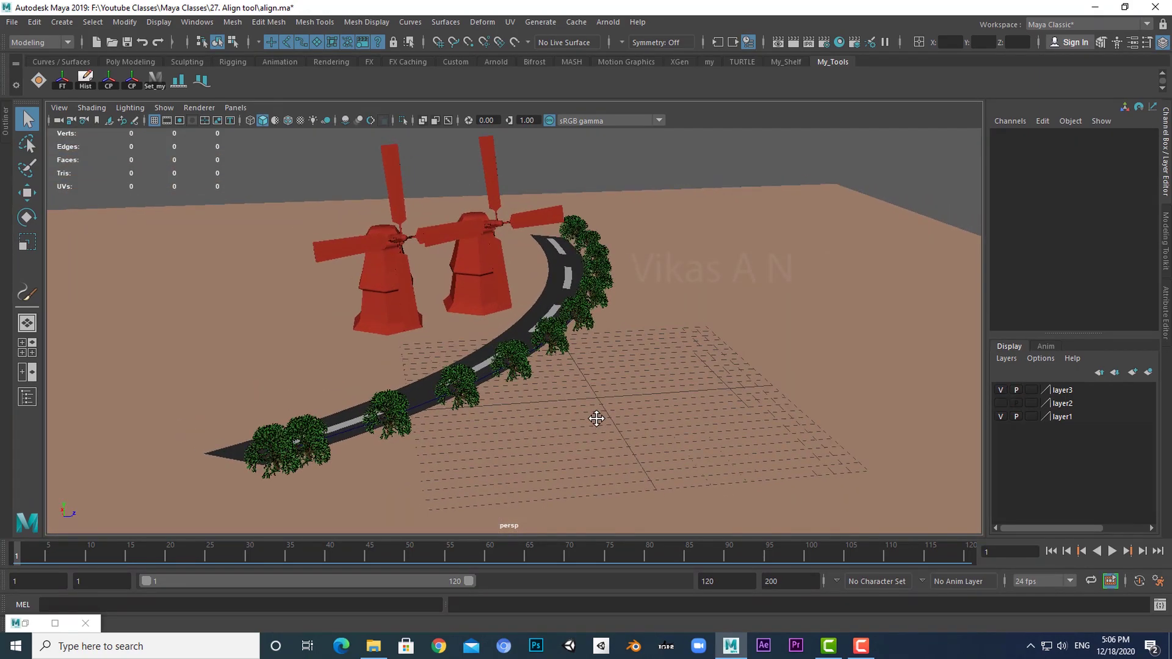
{"action": "left_click", "coordinate": [1000, 389]}
{"action": "left_click_drag", "start_coordinate": [581, 419], "coordinate": [574, 415], "text": "alt"}
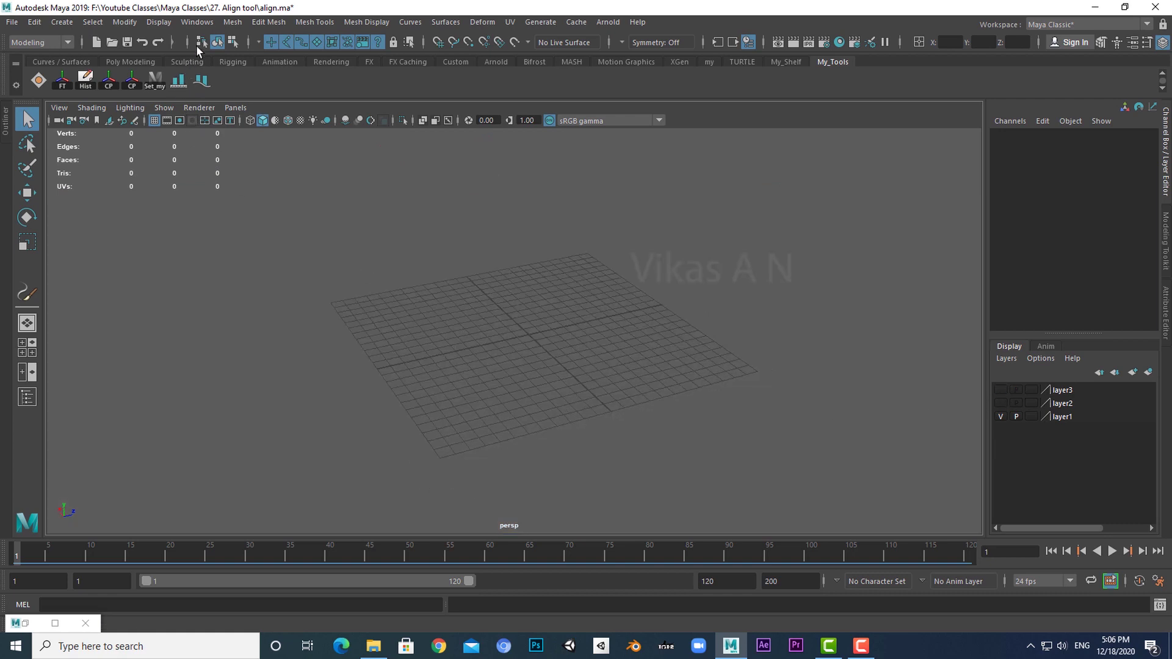
Open the Content Browser and expand the Paint Effects folder in its examples.
{"action": "left_click", "coordinate": [198, 22]}
{"action": "mouse_move", "coordinate": [228, 70]}
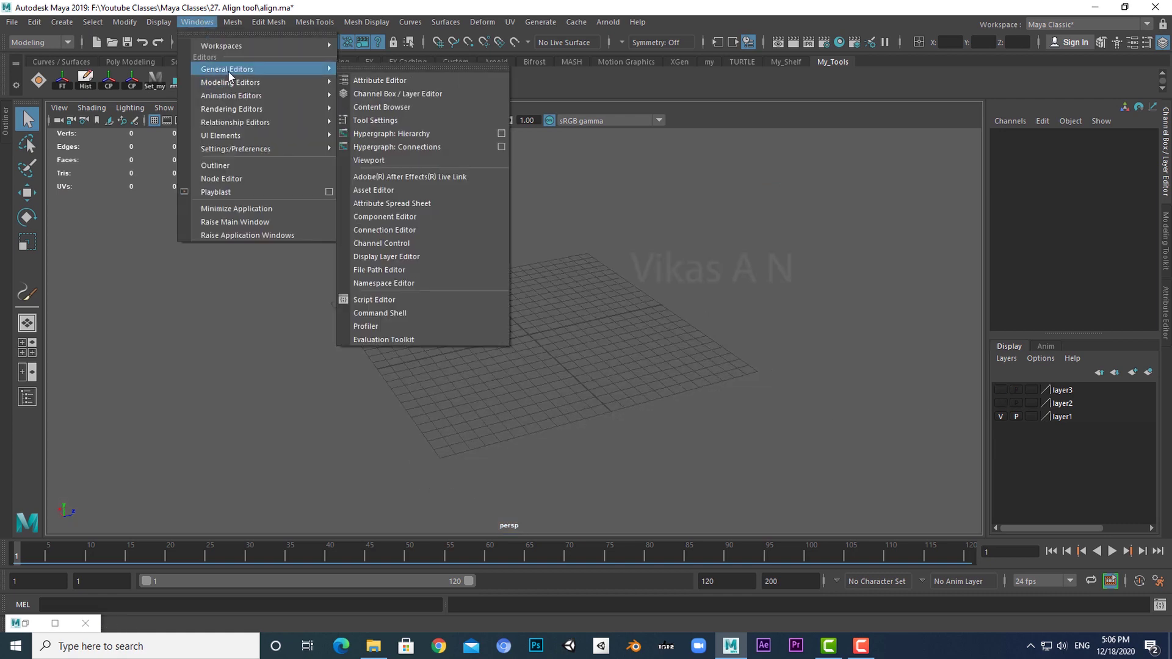
{"action": "left_click", "coordinate": [390, 107]}
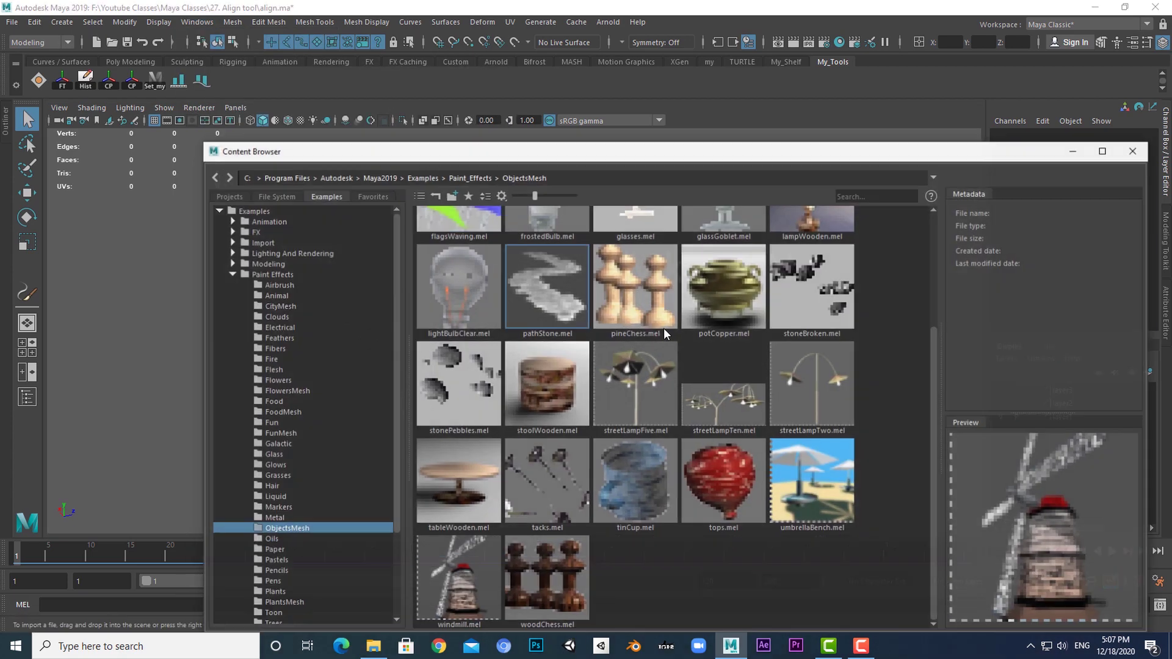
{"action": "left_click_drag", "start_coordinate": [536, 145], "coordinate": [509, 104]}
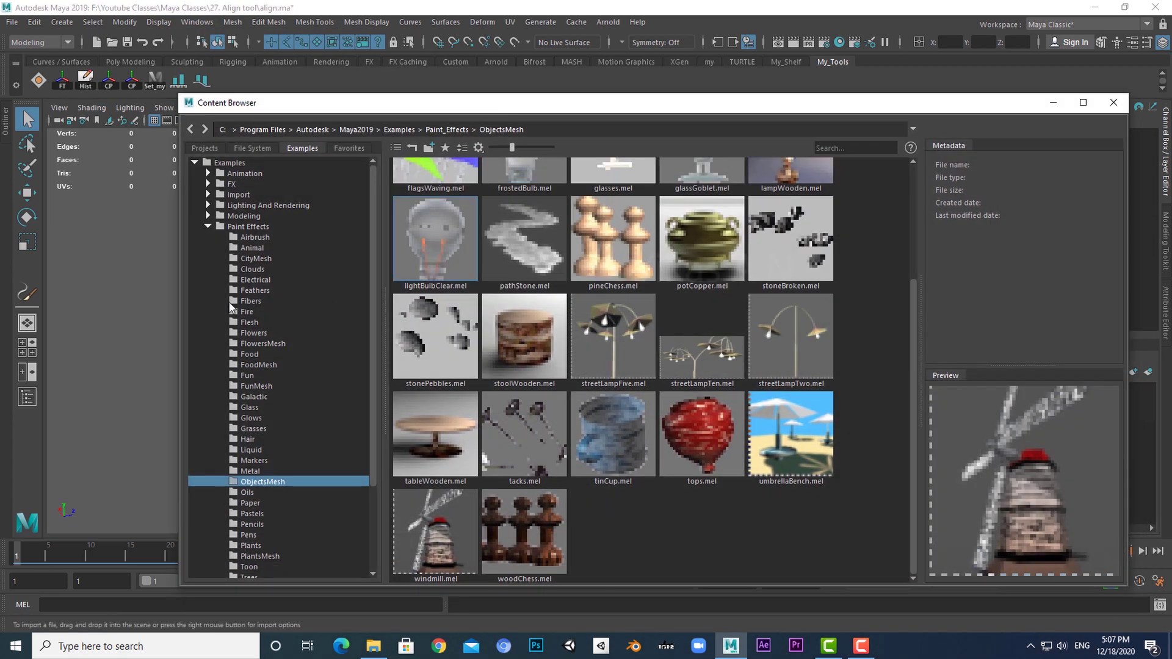
{"action": "left_click", "coordinate": [208, 226]}
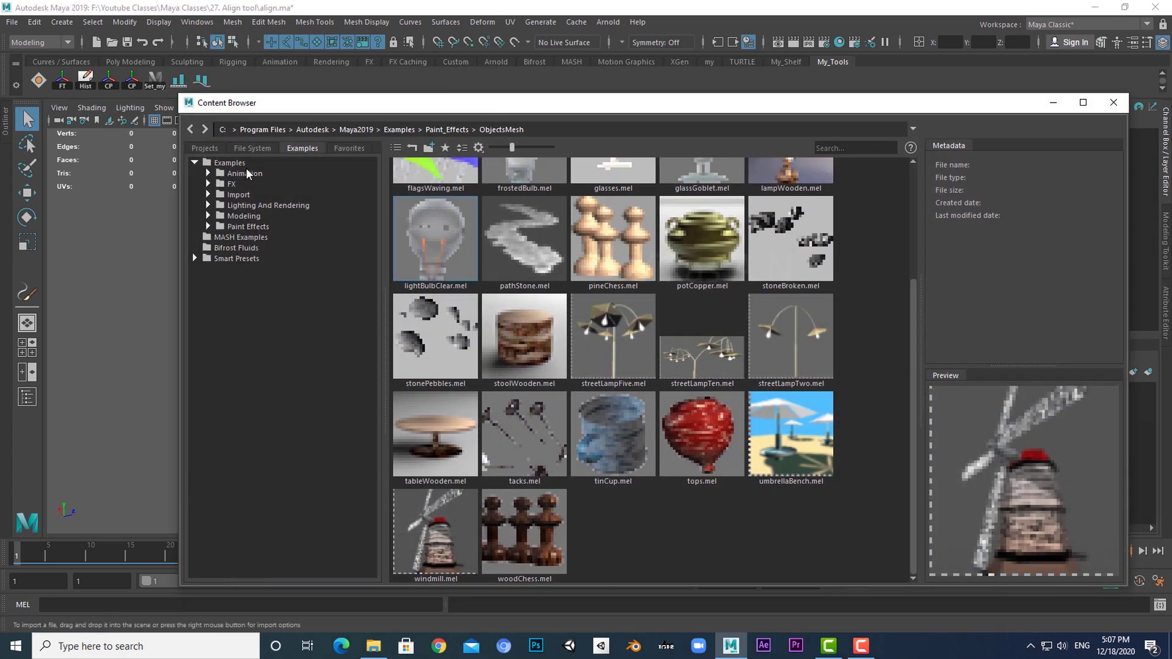
{"action": "double_click", "coordinate": [257, 227]}
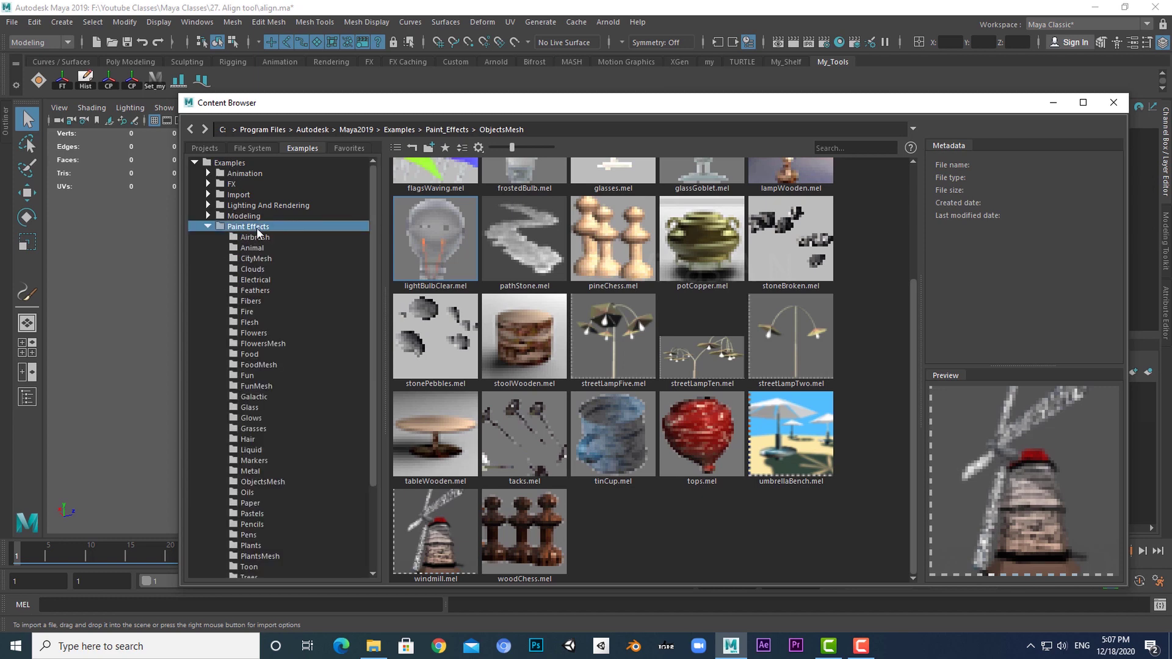
{"action": "scroll", "coordinate": [292, 352], "scroll_direction": "down", "scroll_amount": 3}
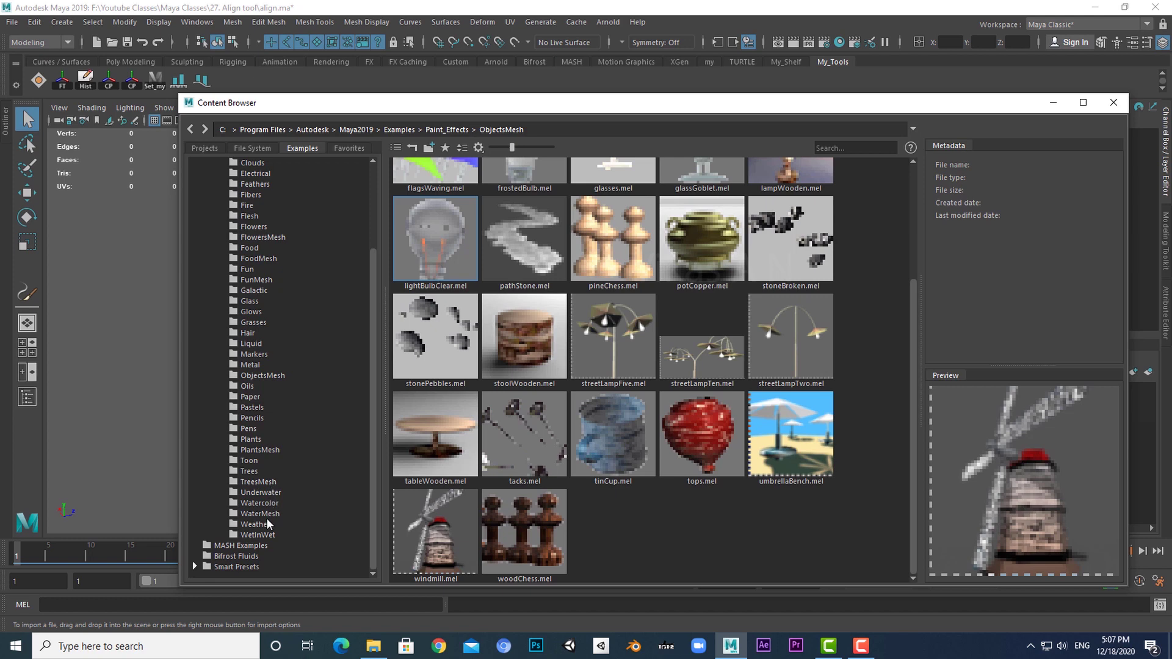
Browse the Paint Effects folders, choose the windmill.mel brush from ObjectsMesh, and minimize the Content Browser.
{"action": "left_click", "coordinate": [256, 376]}
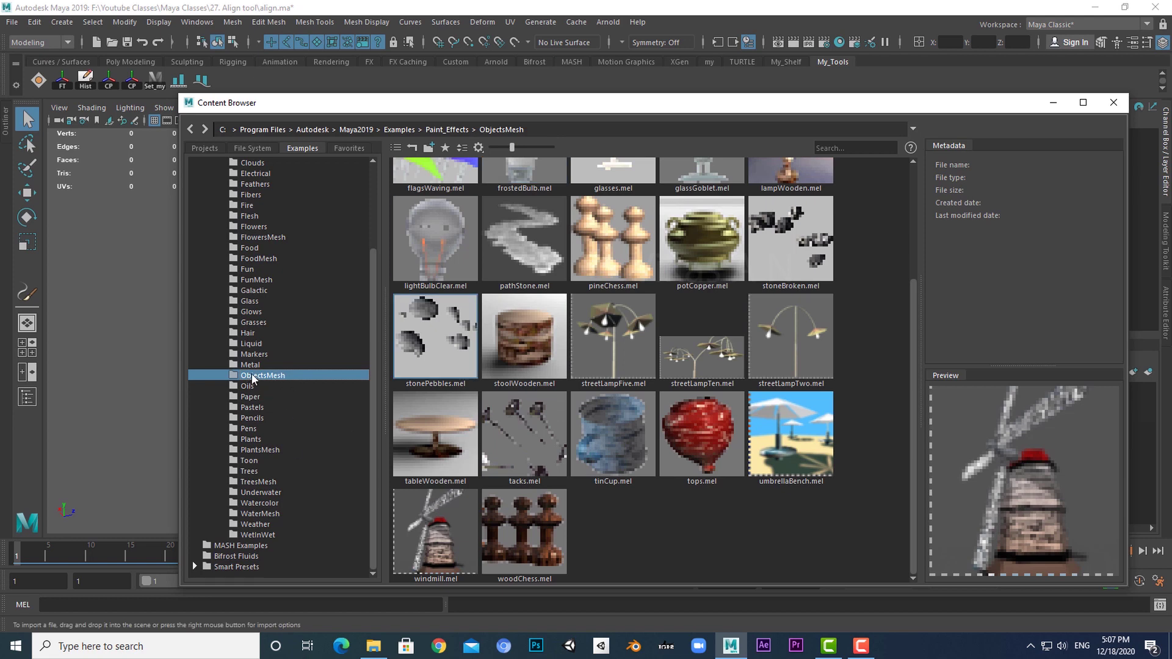
{"action": "left_click", "coordinate": [249, 364]}
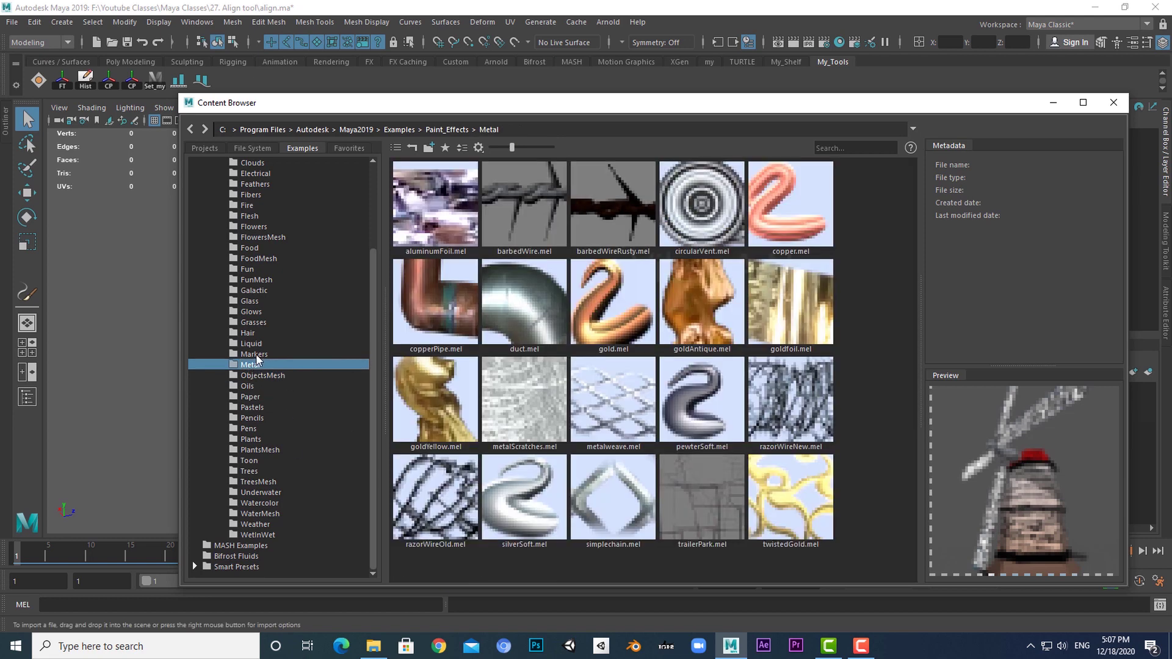
{"action": "left_click", "coordinate": [255, 354]}
{"action": "left_click", "coordinate": [257, 344]}
{"action": "left_click", "coordinate": [267, 376]}
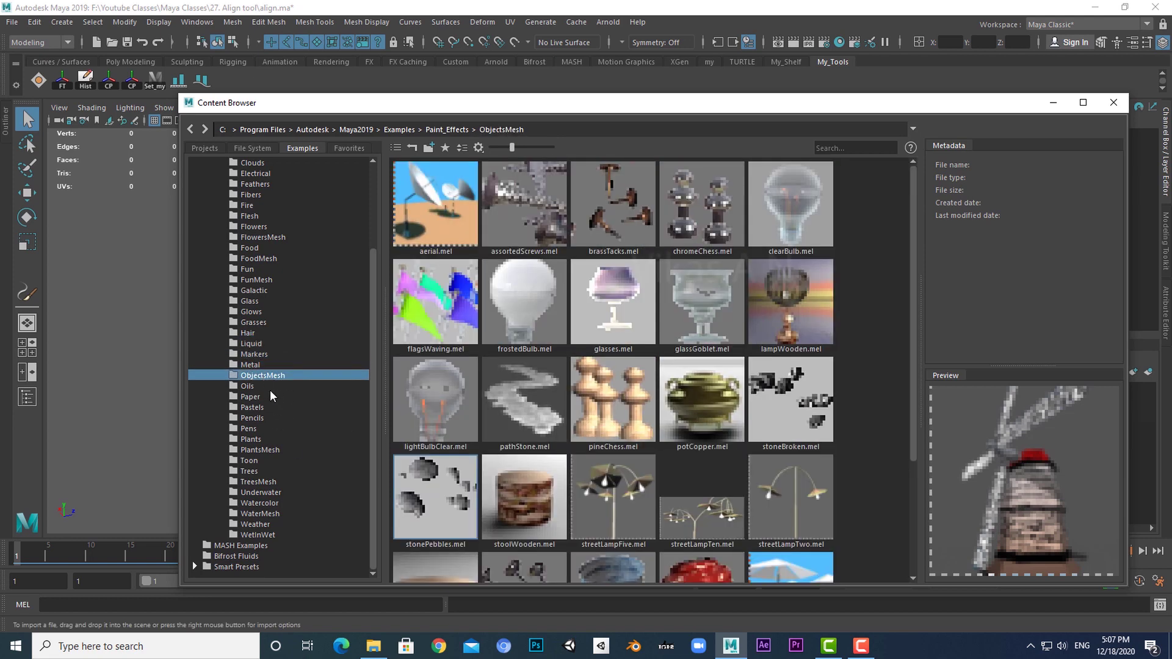
{"action": "scroll", "coordinate": [576, 499], "scroll_direction": "down", "scroll_amount": 3}
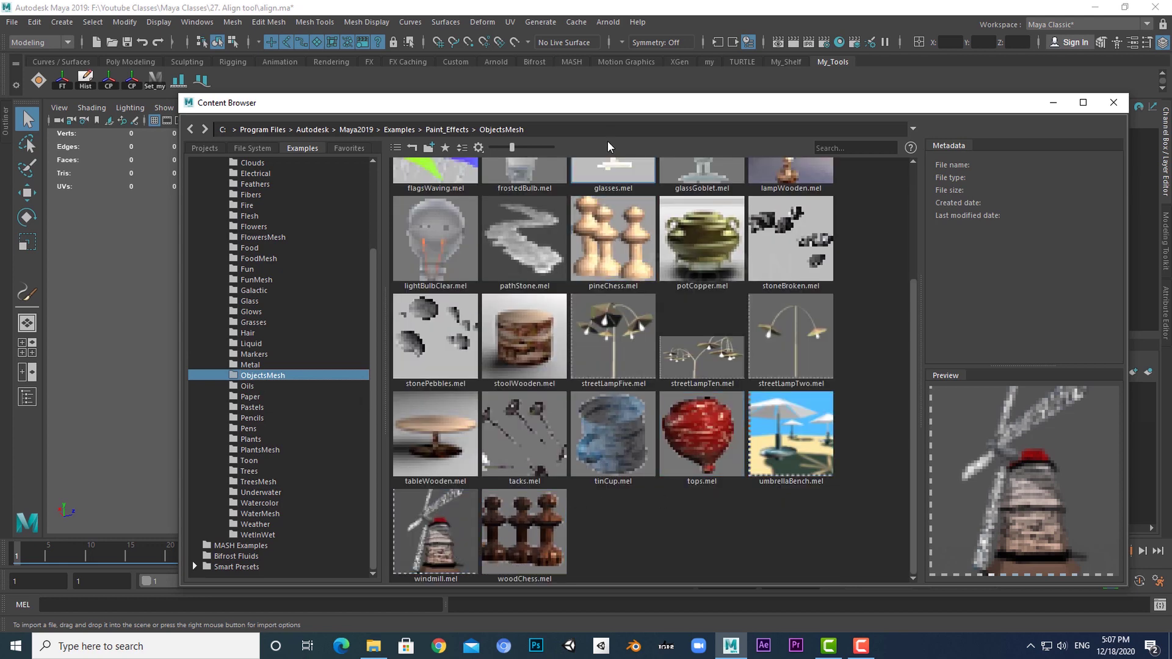
{"action": "left_click_drag", "start_coordinate": [581, 105], "coordinate": [630, 106]}
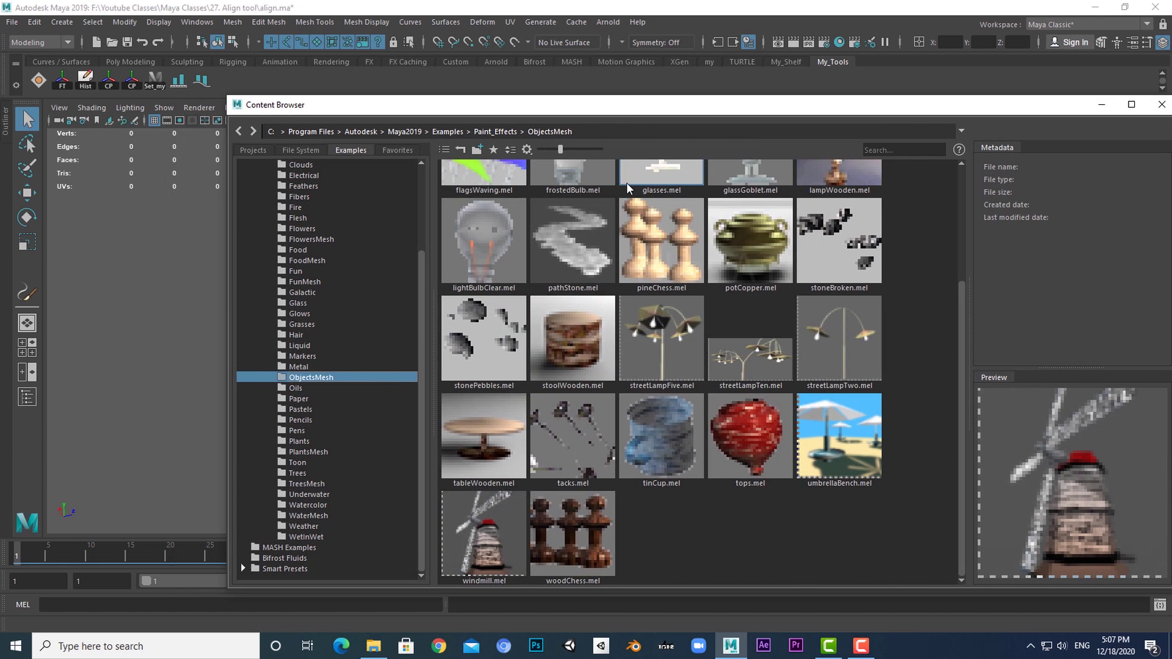
{"action": "left_click", "coordinate": [492, 537]}
{"action": "left_click", "coordinate": [1101, 105]}
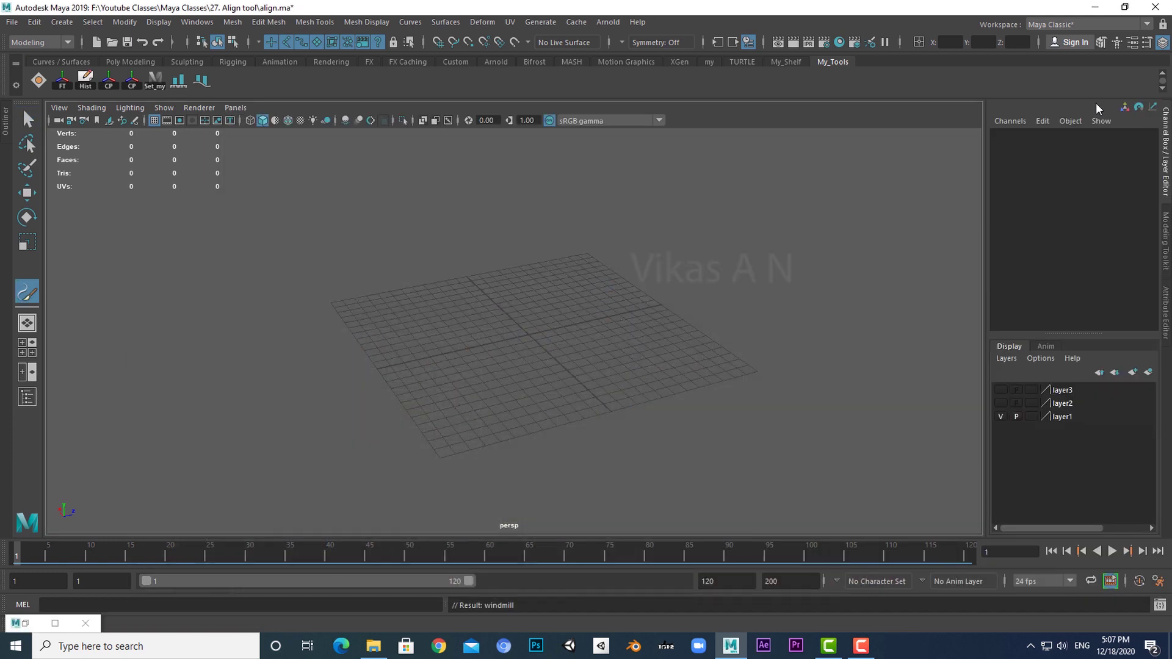
Paint one windmill stroke across the grid, placing a windmill near each end.
{"action": "scroll", "coordinate": [504, 366], "scroll_direction": "down", "scroll_amount": 4}
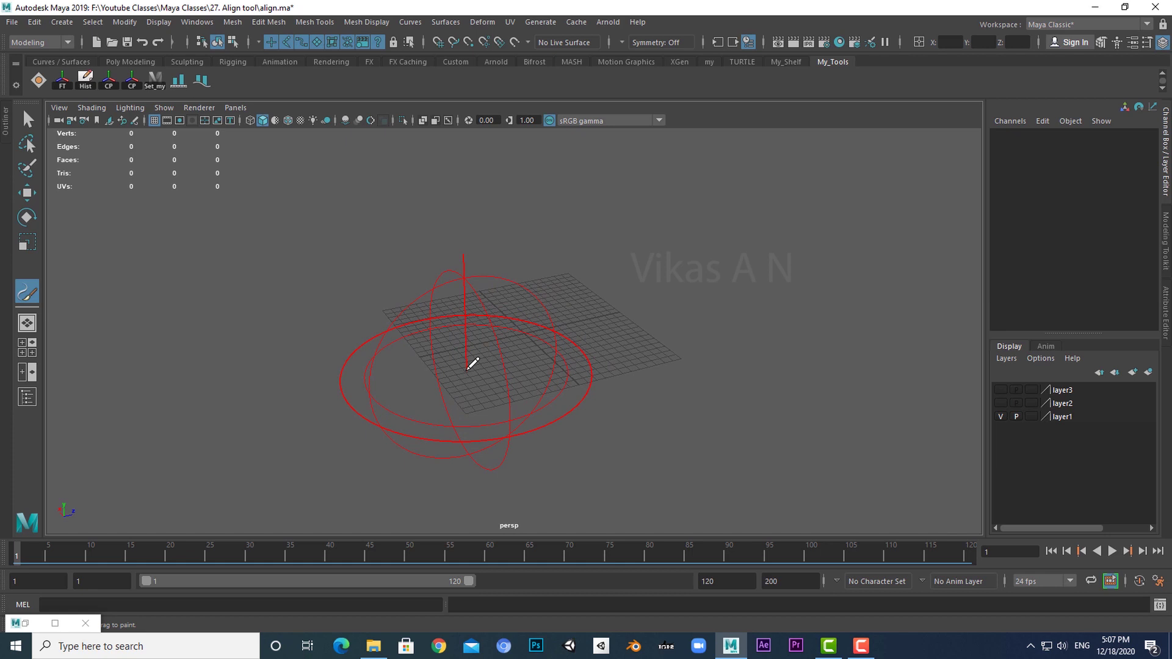
{"action": "left_click_drag", "start_coordinate": [526, 382], "coordinate": [522, 390], "text": "alt"}
{"action": "right_click_drag", "start_coordinate": [493, 382], "coordinate": [497, 388], "text": "alt"}
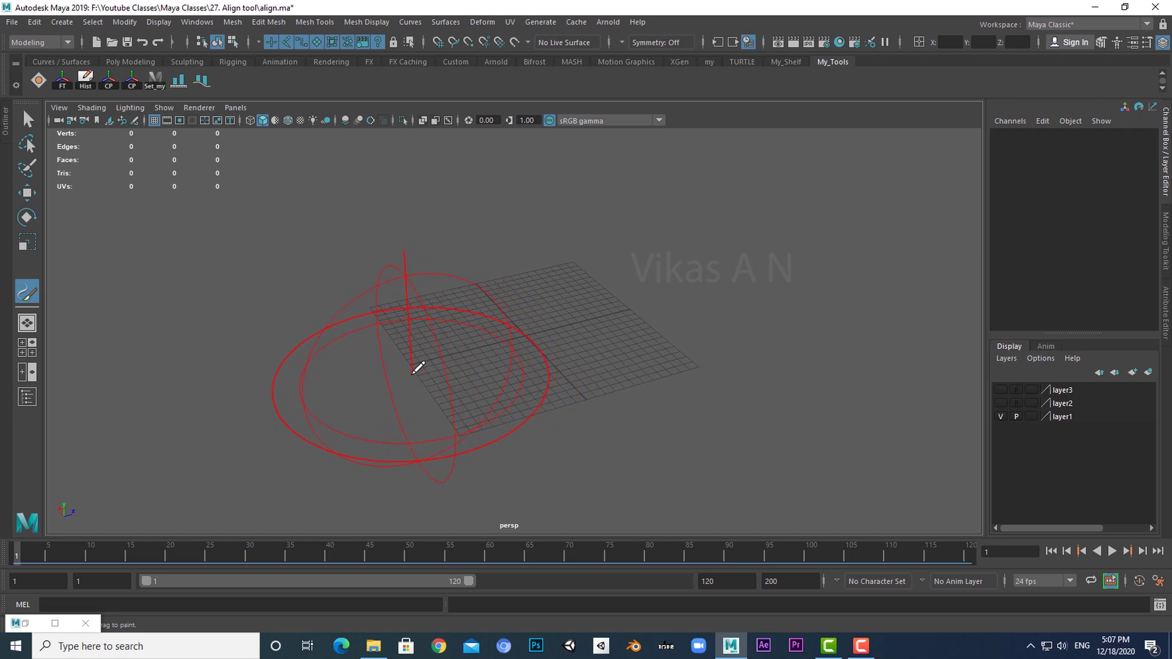
{"action": "mouse_move", "coordinate": [414, 372]}
{"action": "left_mouse_down"}
{"action": "mouse_move", "coordinate": [493, 347]}
{"action": "mouse_move", "coordinate": [699, 333]}
{"action": "left_mouse_up"}
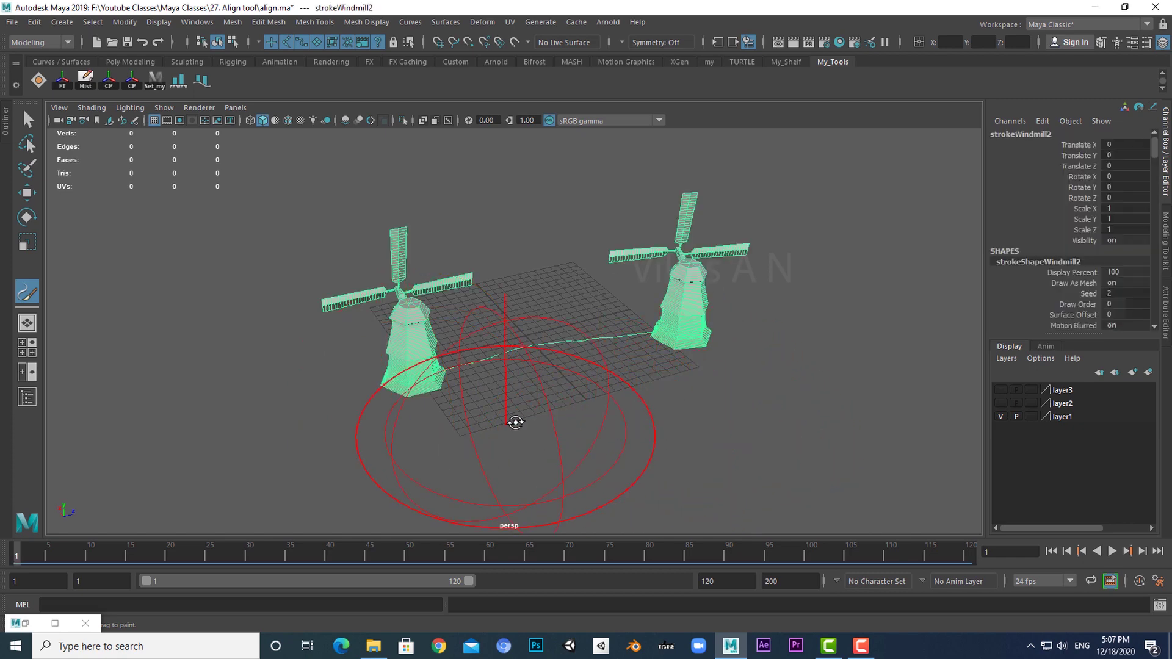
{"action": "mouse_move", "coordinate": [515, 422]}
{"action": "left_mouse_down", "text": "alt"}
{"action": "mouse_move", "coordinate": [795, 405]}
{"action": "mouse_move", "coordinate": [807, 415]}
{"action": "left_mouse_up", "text": "alt"}
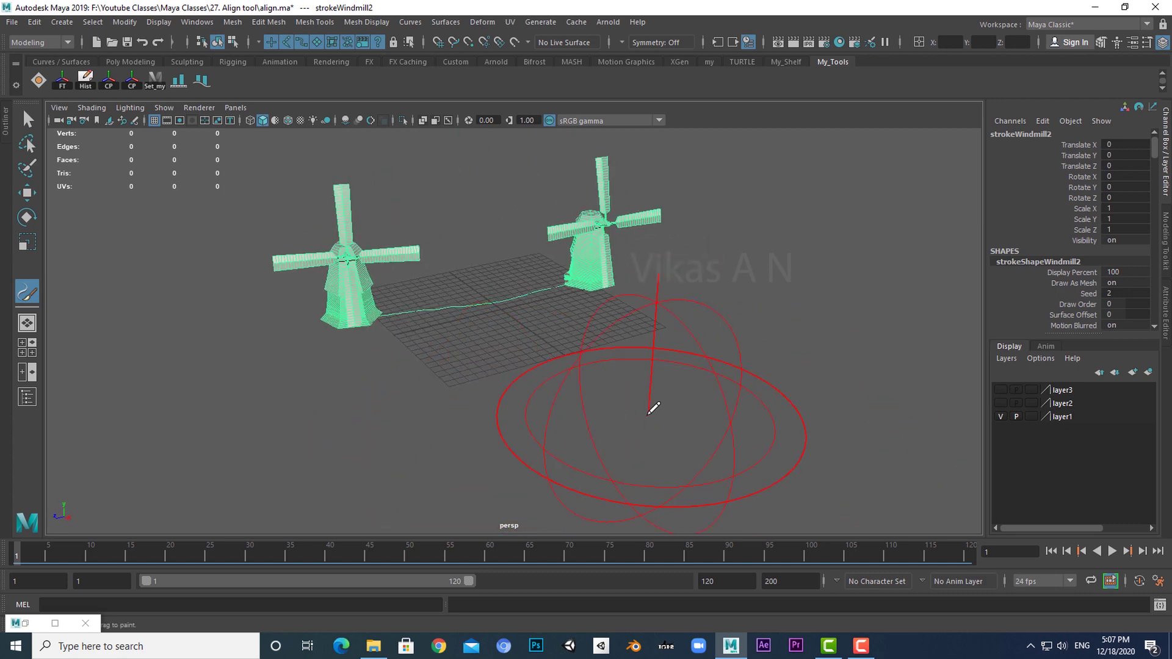
Leave the Paint Effects brush and examine the two painted windmills from several angles.
{"action": "key", "text": "q"}
{"action": "left_click", "coordinate": [641, 418]}
{"action": "mouse_move", "coordinate": [641, 418]}
{"action": "left_mouse_down", "text": "alt"}
{"action": "mouse_move", "coordinate": [531, 450]}
{"action": "mouse_move", "coordinate": [539, 429]}
{"action": "mouse_move", "coordinate": [502, 425]}
{"action": "left_mouse_up", "text": "alt"}
{"action": "key", "text": "ctrl+z"}
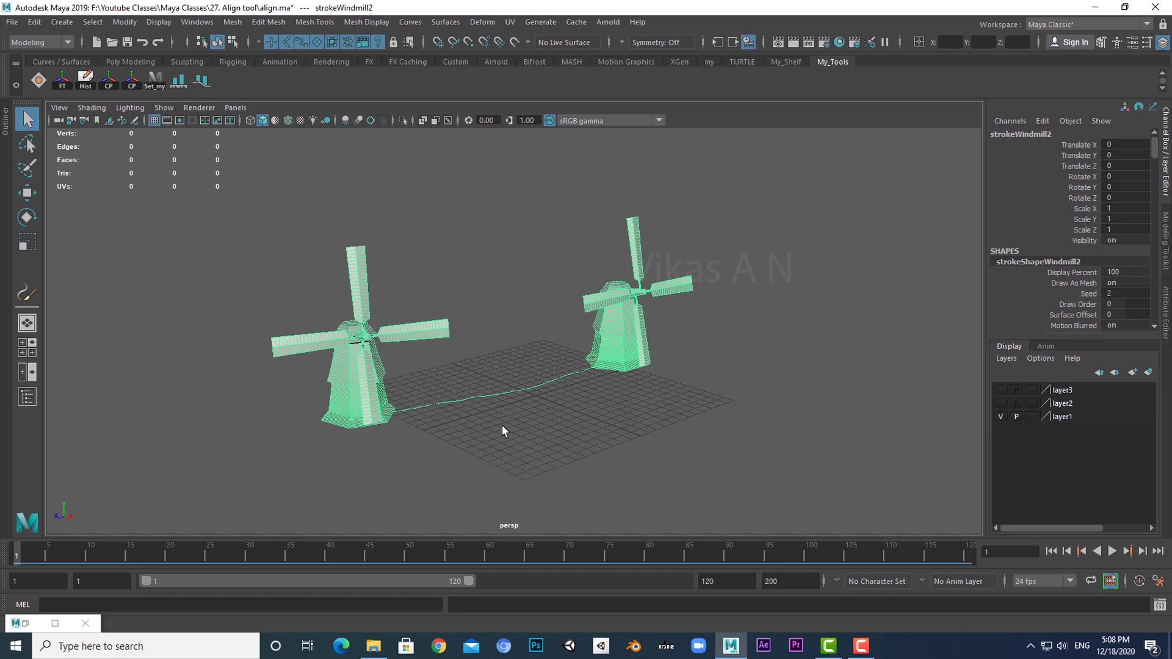
{"action": "left_click_drag", "start_coordinate": [526, 421], "coordinate": [533, 442], "text": "alt"}
{"action": "middle_click_drag", "start_coordinate": [533, 442], "coordinate": [540, 424], "text": "alt"}
{"action": "scroll", "coordinate": [536, 437], "scroll_direction": "up", "scroll_amount": 3}
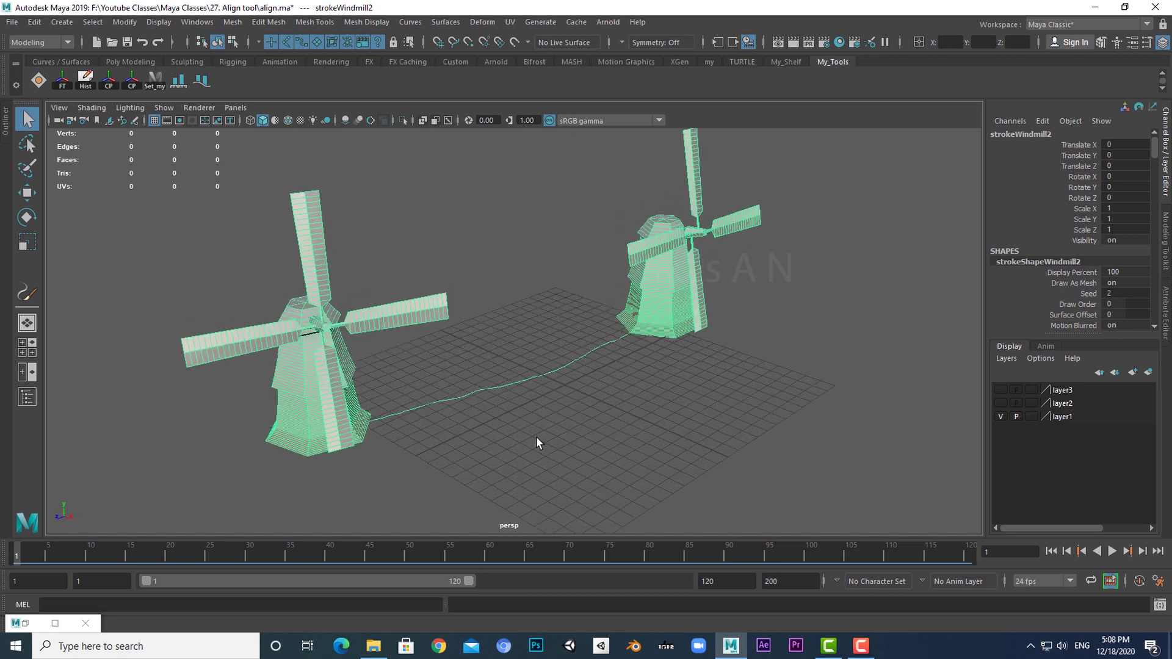
{"action": "scroll", "coordinate": [535, 437], "scroll_direction": "down", "scroll_amount": 2}
{"action": "left_click", "coordinate": [484, 456]}
{"action": "mouse_move", "coordinate": [484, 456]}
{"action": "left_mouse_down", "text": "alt"}
{"action": "mouse_move", "coordinate": [522, 456]}
{"action": "mouse_move", "coordinate": [430, 429]}
{"action": "left_mouse_up", "text": "alt"}
{"action": "left_click_drag", "start_coordinate": [539, 426], "coordinate": [533, 417], "text": "alt"}
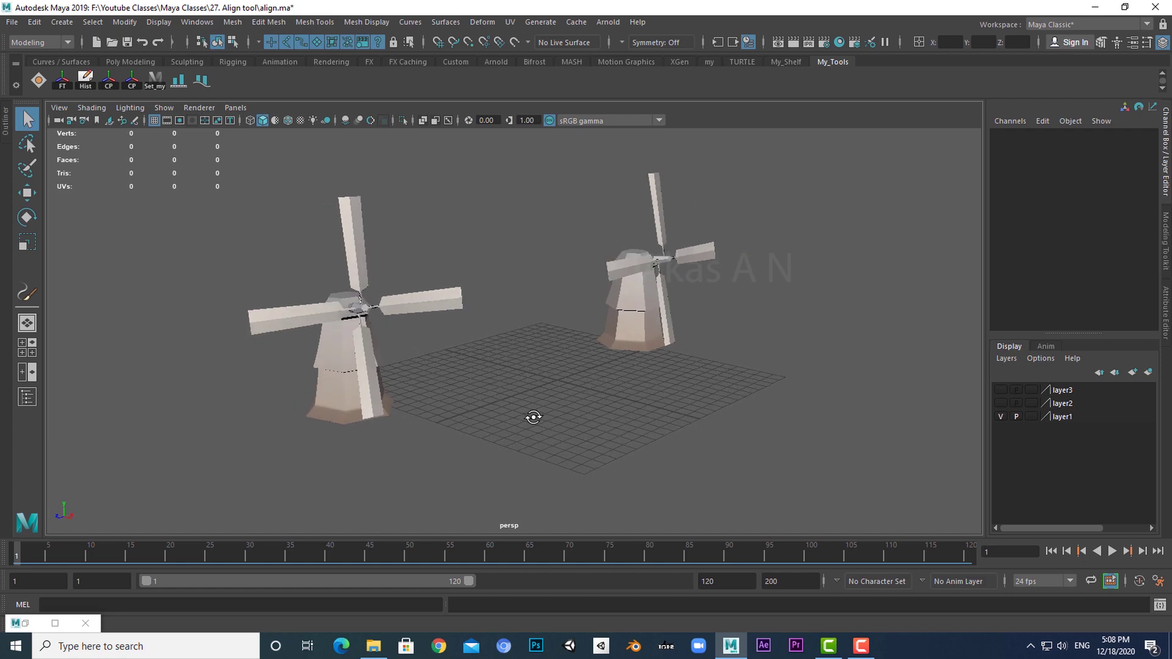
Convert the selected windmill stroke from Paint Effects to polygons.
{"action": "left_click", "coordinate": [360, 361]}
{"action": "middle_click_drag", "start_coordinate": [538, 380], "coordinate": [540, 397], "text": "alt"}
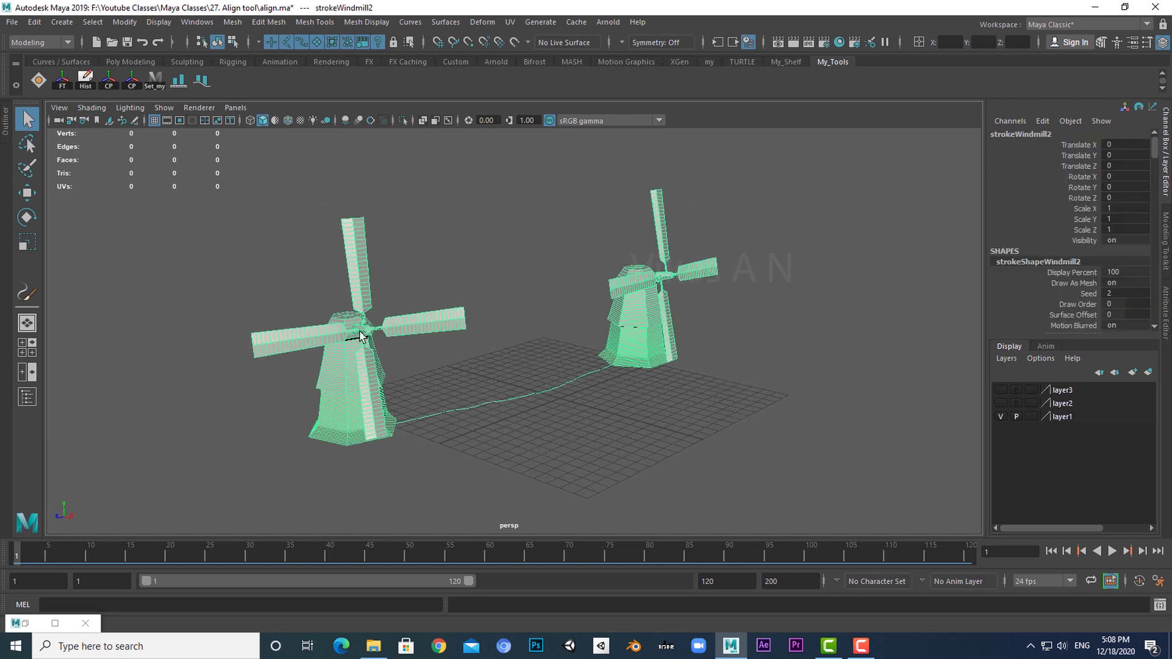
{"action": "left_click", "coordinate": [122, 23]}
{"action": "mouse_move", "coordinate": [149, 348]}
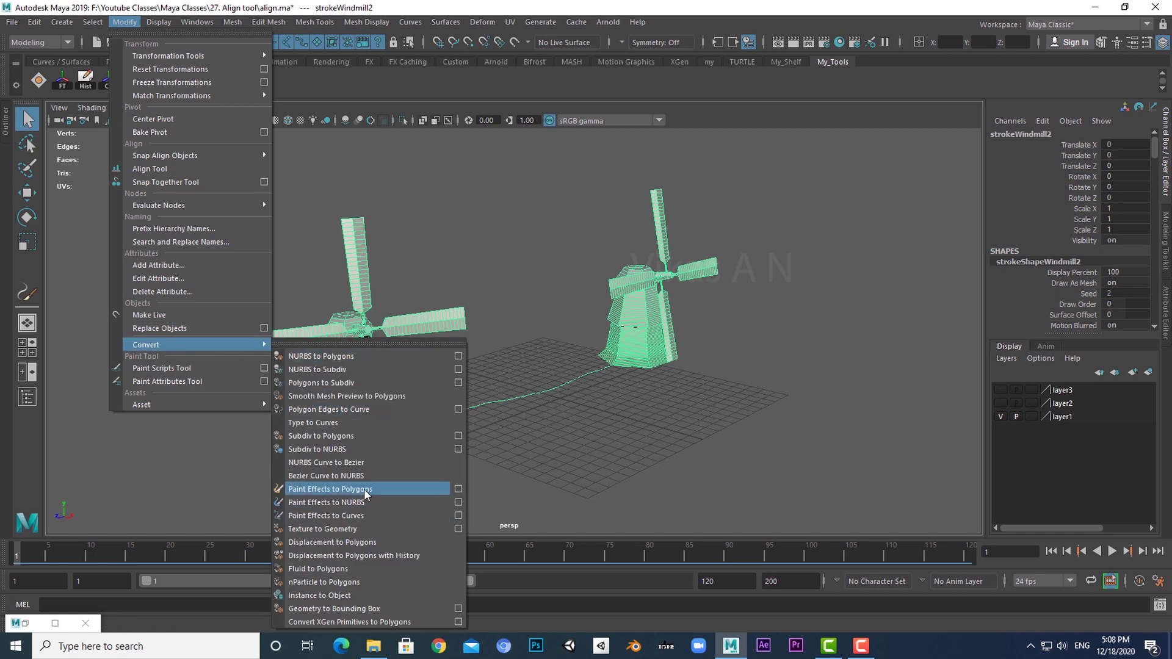
{"action": "left_click", "coordinate": [366, 488]}
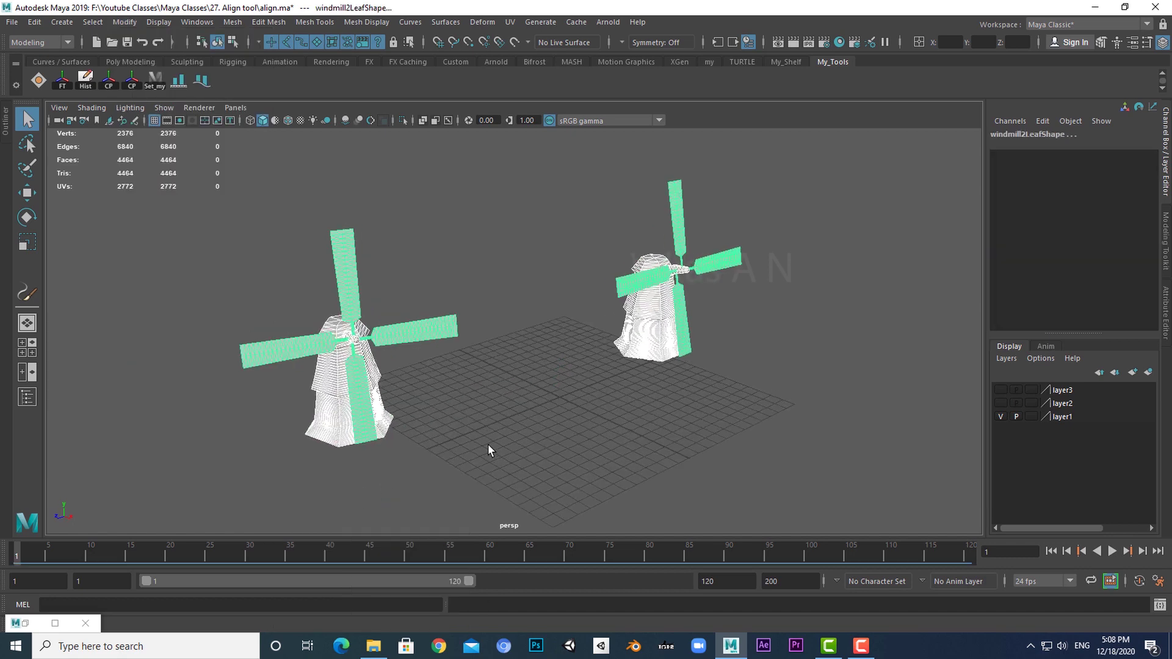
{"action": "left_click", "coordinate": [489, 448]}
{"action": "mouse_move", "coordinate": [489, 449]}
{"action": "left_mouse_down", "text": "alt"}
{"action": "mouse_move", "coordinate": [518, 390]}
{"action": "mouse_move", "coordinate": [537, 401]}
{"action": "left_mouse_up", "text": "alt"}
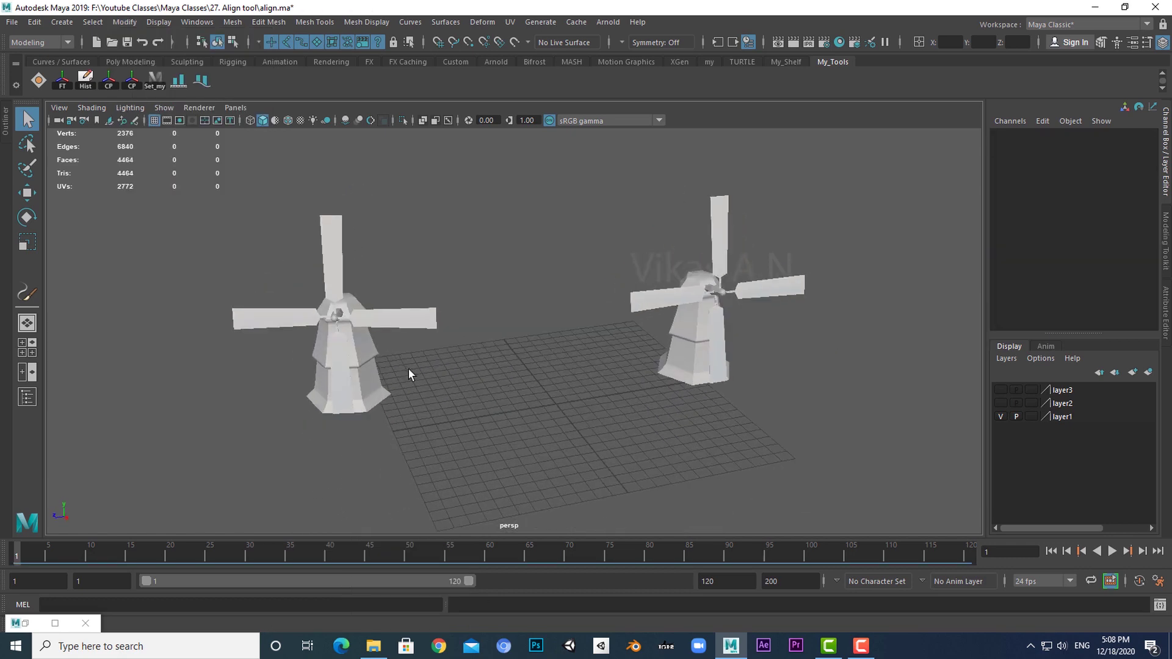
Combine the windmill bodies and their sails into one polygon mesh.
{"action": "left_click_drag", "start_coordinate": [413, 438], "coordinate": [426, 437], "text": "alt"}
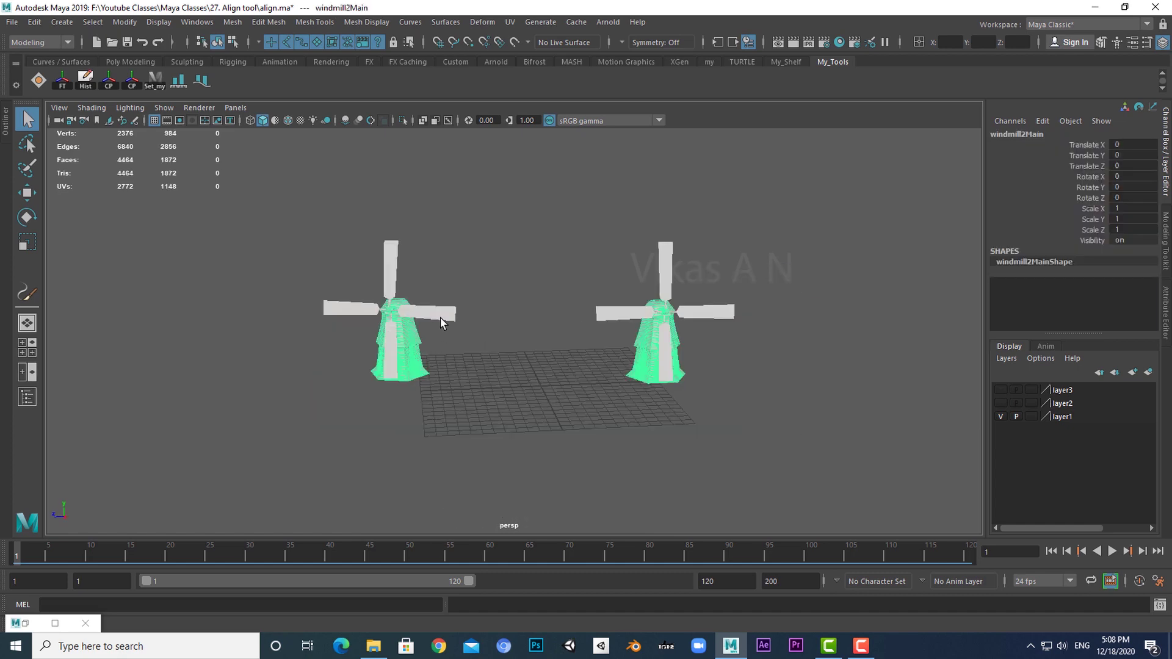
{"action": "left_click", "coordinate": [441, 317], "text": "shift"}
{"action": "middle_click_drag", "start_coordinate": [476, 374], "coordinate": [475, 386], "text": "alt"}
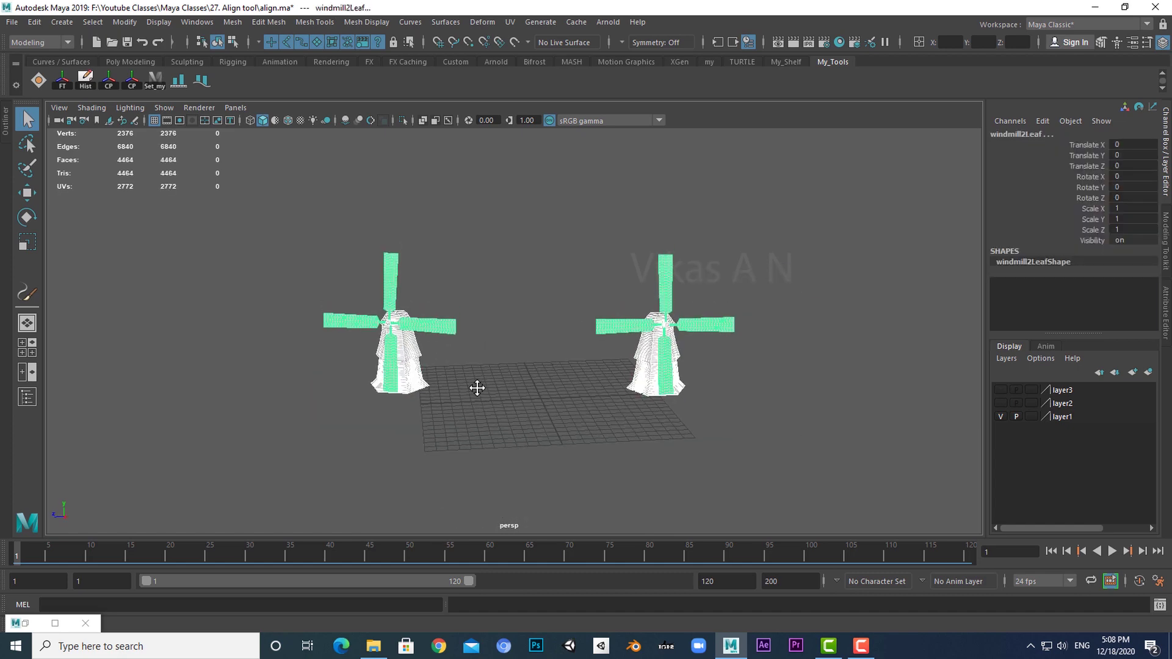
{"action": "scroll", "coordinate": [476, 386], "scroll_direction": "up", "scroll_amount": 2}
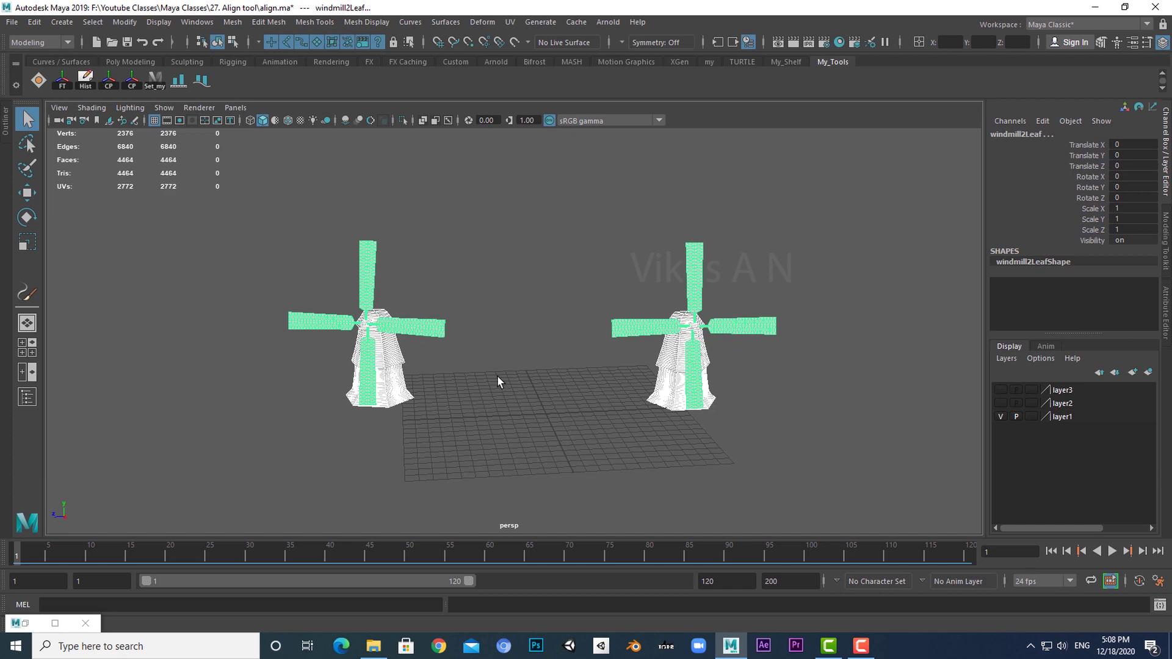
{"action": "left_click", "coordinate": [232, 22]}
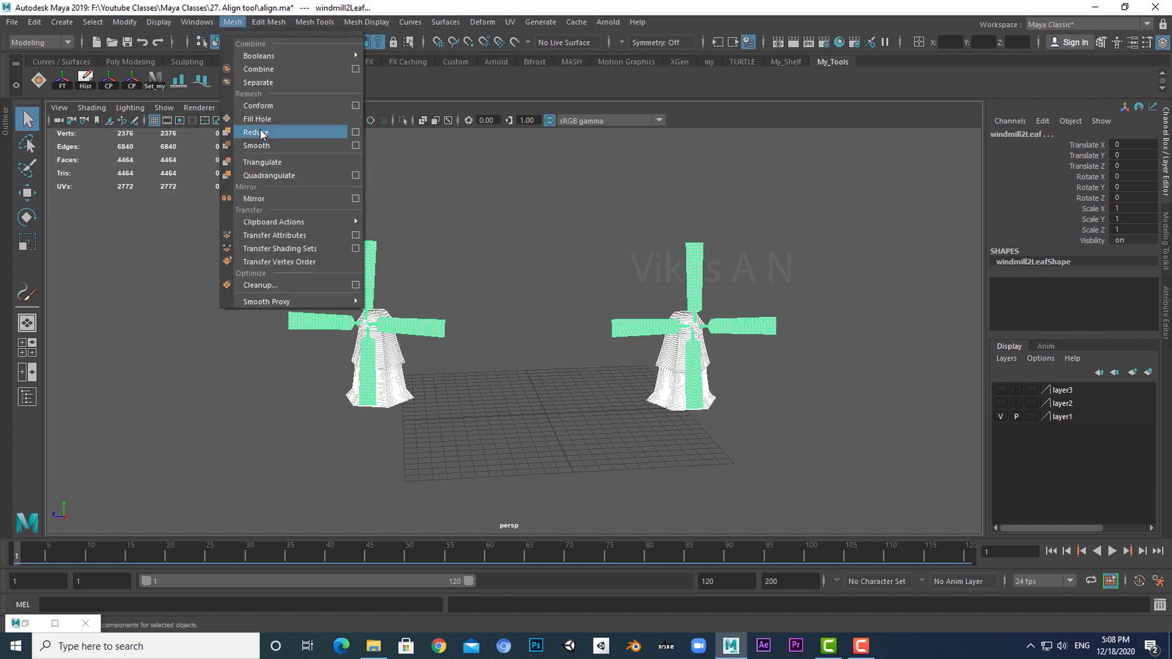
{"action": "left_click", "coordinate": [262, 74]}
{"action": "left_click_drag", "start_coordinate": [482, 390], "coordinate": [537, 391], "text": "alt"}
Separate the combined windmill mesh into its individual pieces and clear the selection.
{"action": "left_click", "coordinate": [231, 22]}
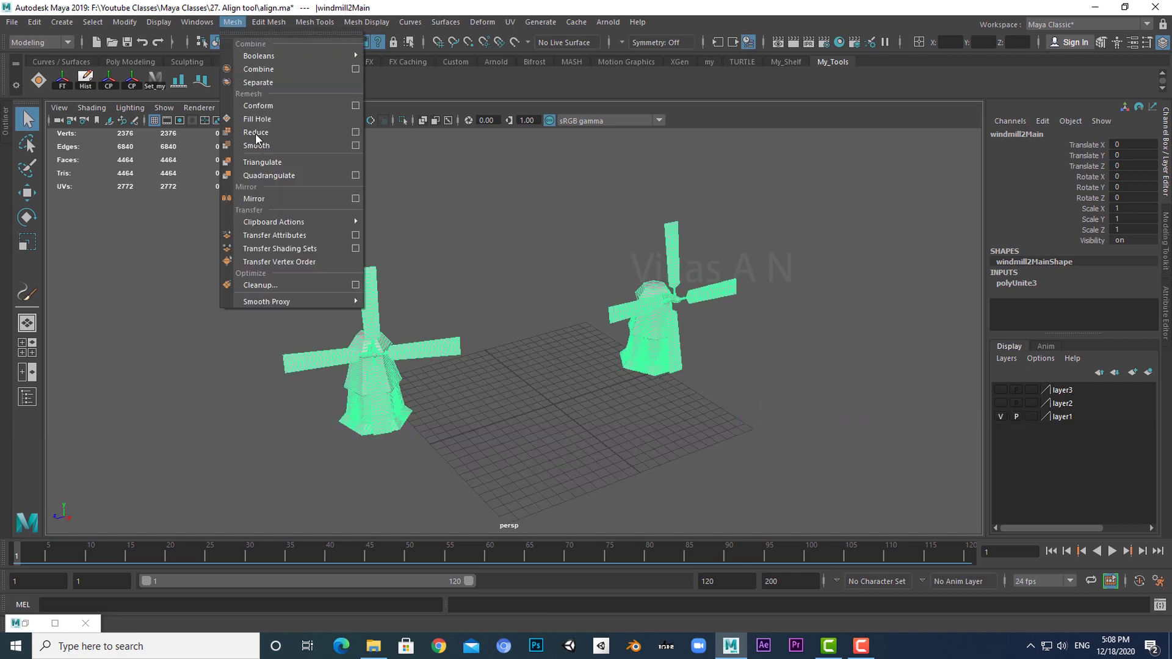
{"action": "left_click", "coordinate": [258, 82]}
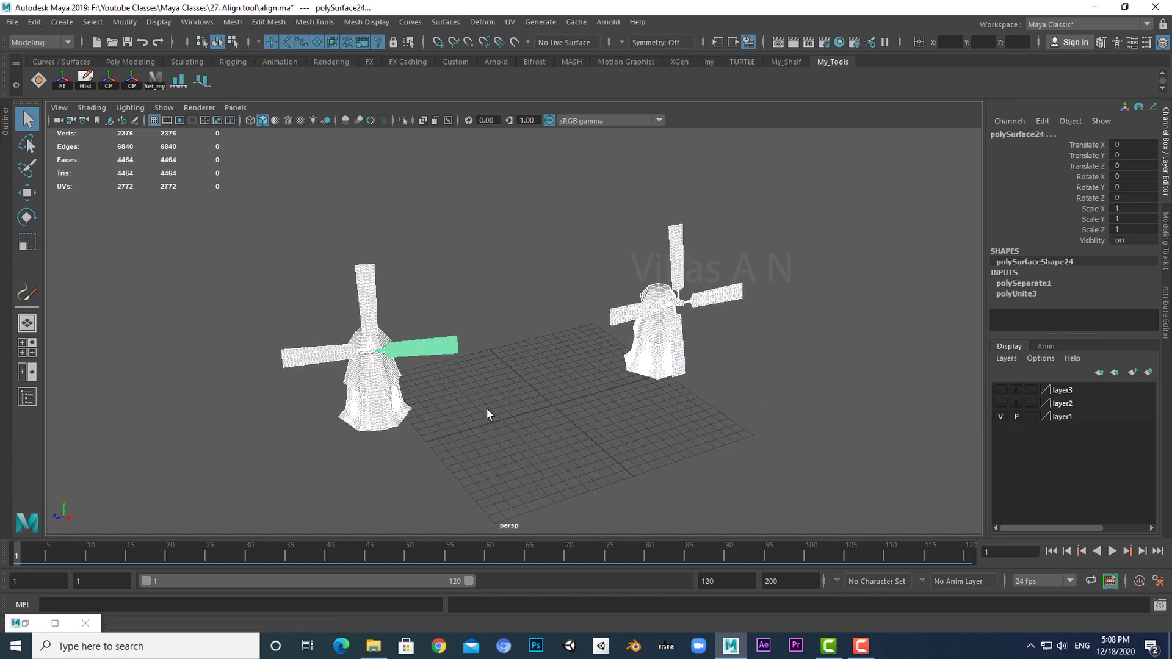
{"action": "left_click", "coordinate": [485, 408]}
Move all pieces of the nearer windmill to about -9.86 along Z and slightly outward along X.
{"action": "left_click_drag", "start_coordinate": [230, 227], "coordinate": [501, 470]}
{"action": "key", "text": "w"}
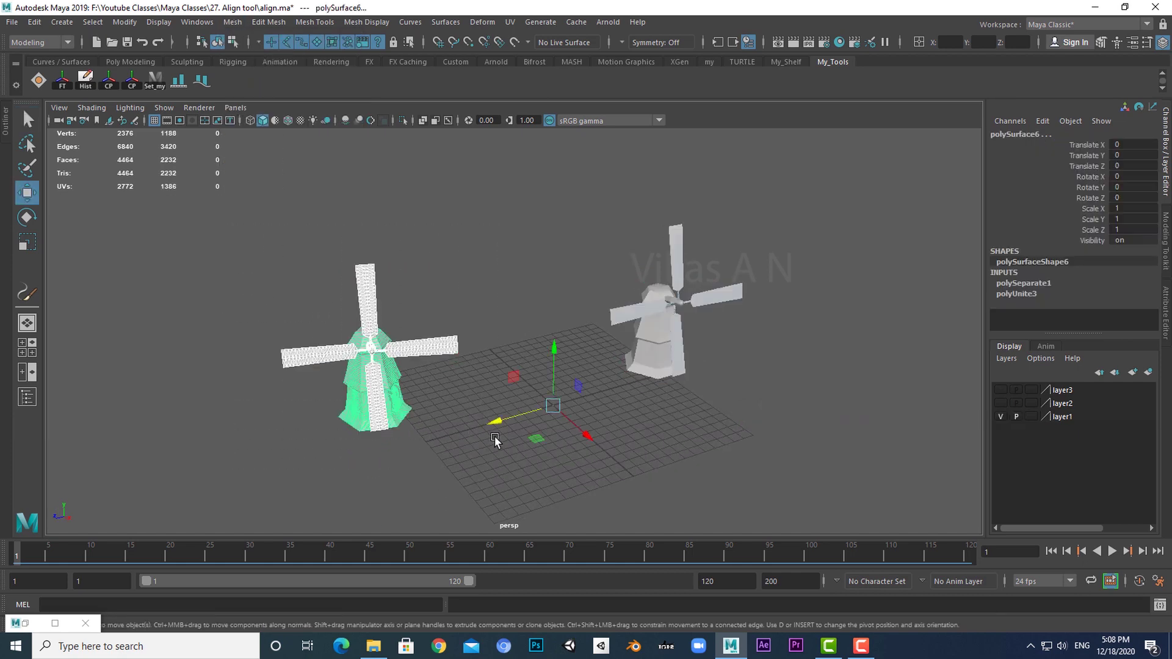
{"action": "left_click_drag", "start_coordinate": [492, 419], "coordinate": [594, 403]}
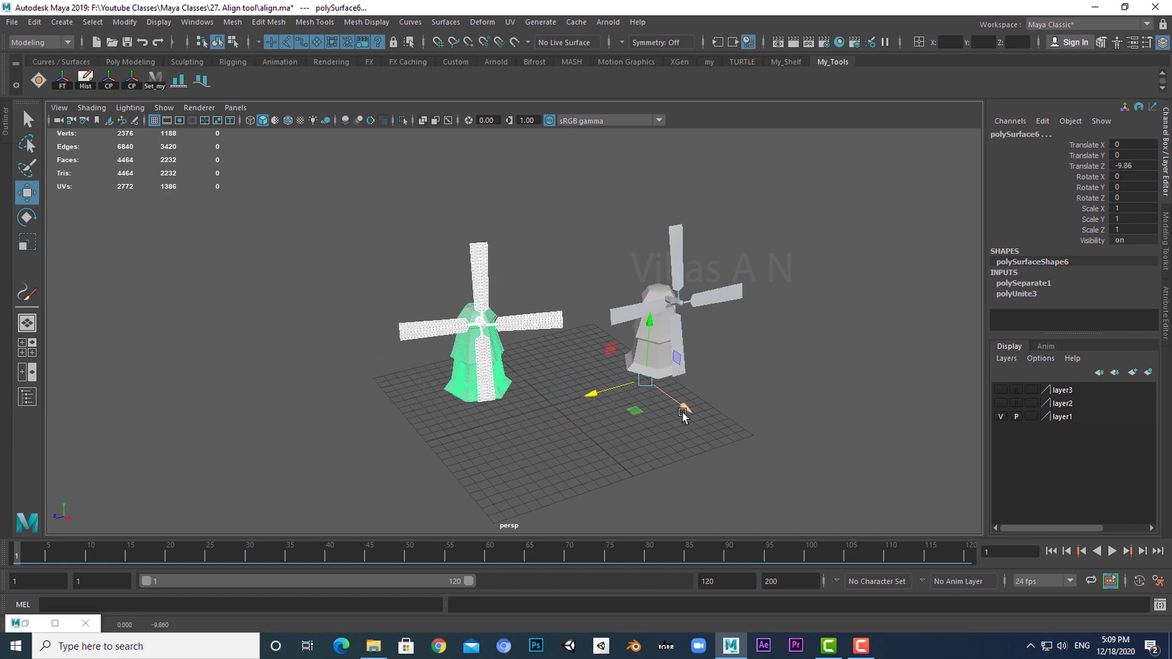
{"action": "left_click_drag", "start_coordinate": [682, 407], "coordinate": [696, 416]}
{"action": "key", "text": "q"}
{"action": "left_click", "coordinate": [679, 459]}
{"action": "middle_click_drag", "start_coordinate": [680, 459], "coordinate": [598, 451], "text": "alt"}
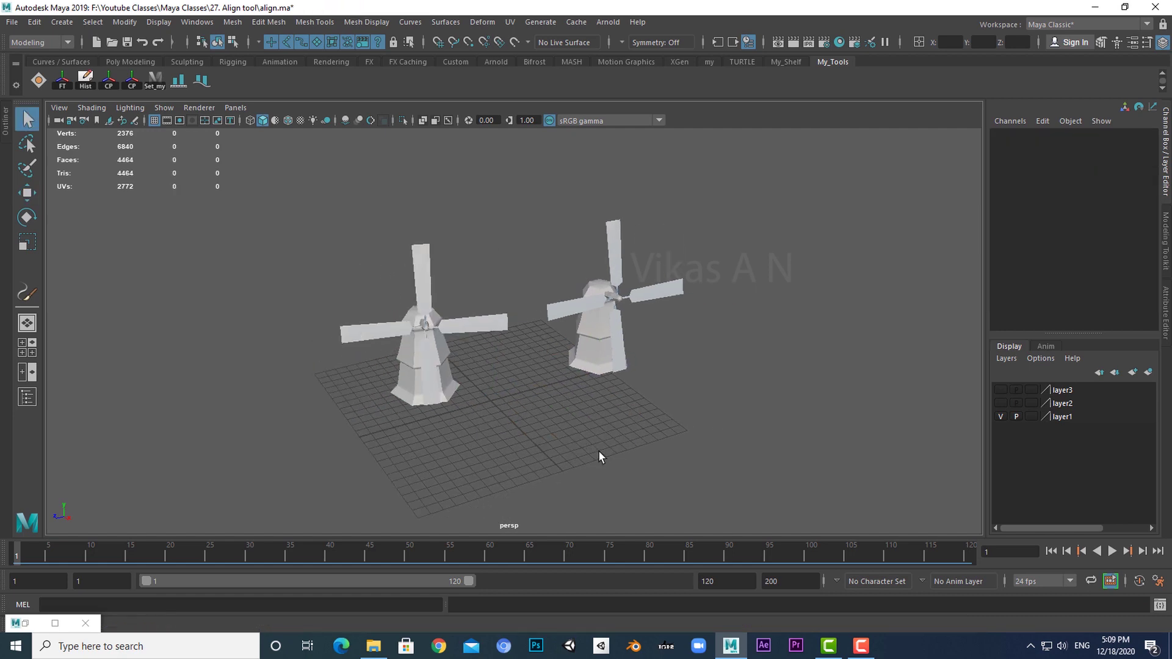
Assign a new Lambert material to both windmills and set its color to a saturated red.
{"action": "left_click_drag", "start_coordinate": [719, 428], "coordinate": [359, 264]}
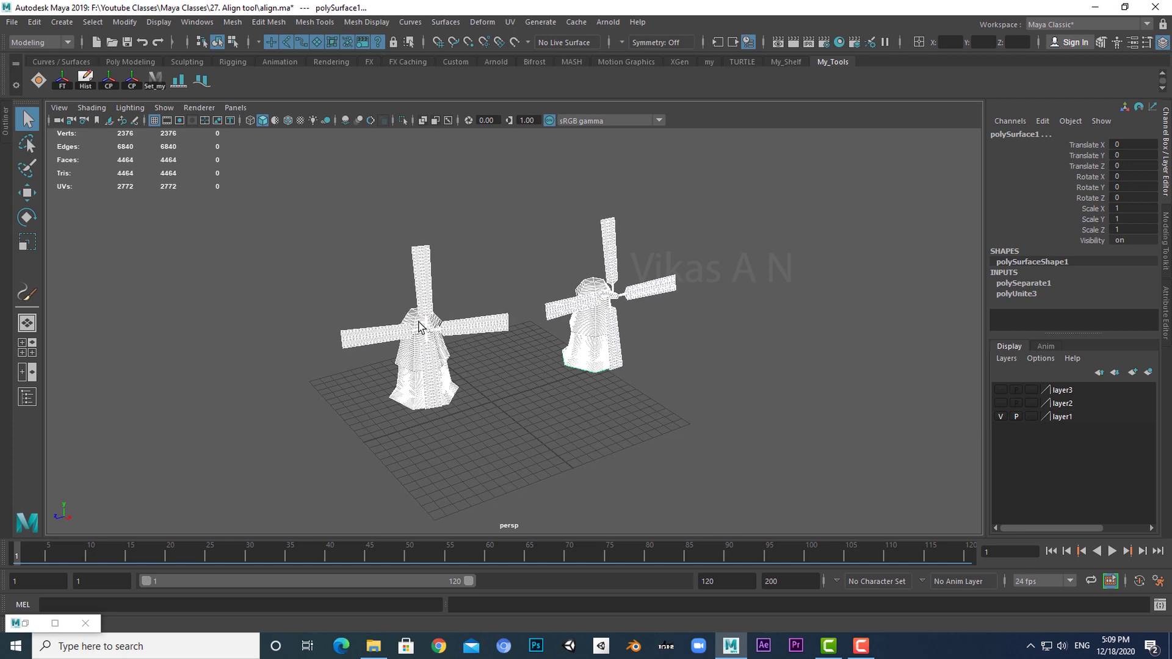
{"action": "right_click_drag", "start_coordinate": [419, 280], "coordinate": [401, 620]}
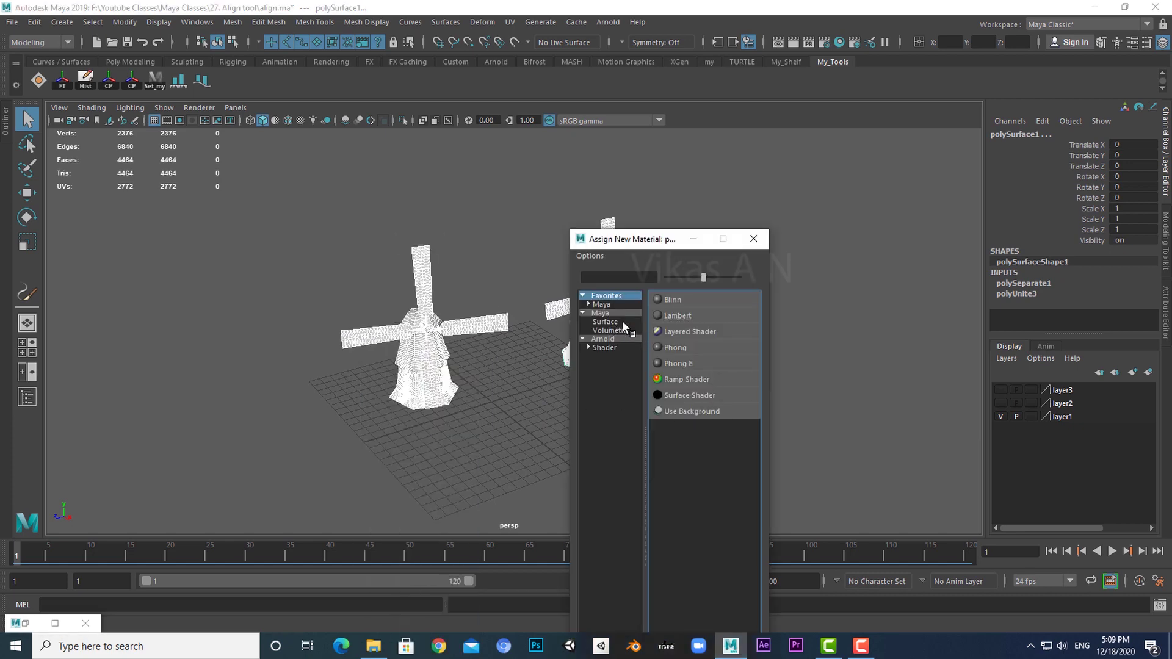
{"action": "left_click", "coordinate": [674, 315]}
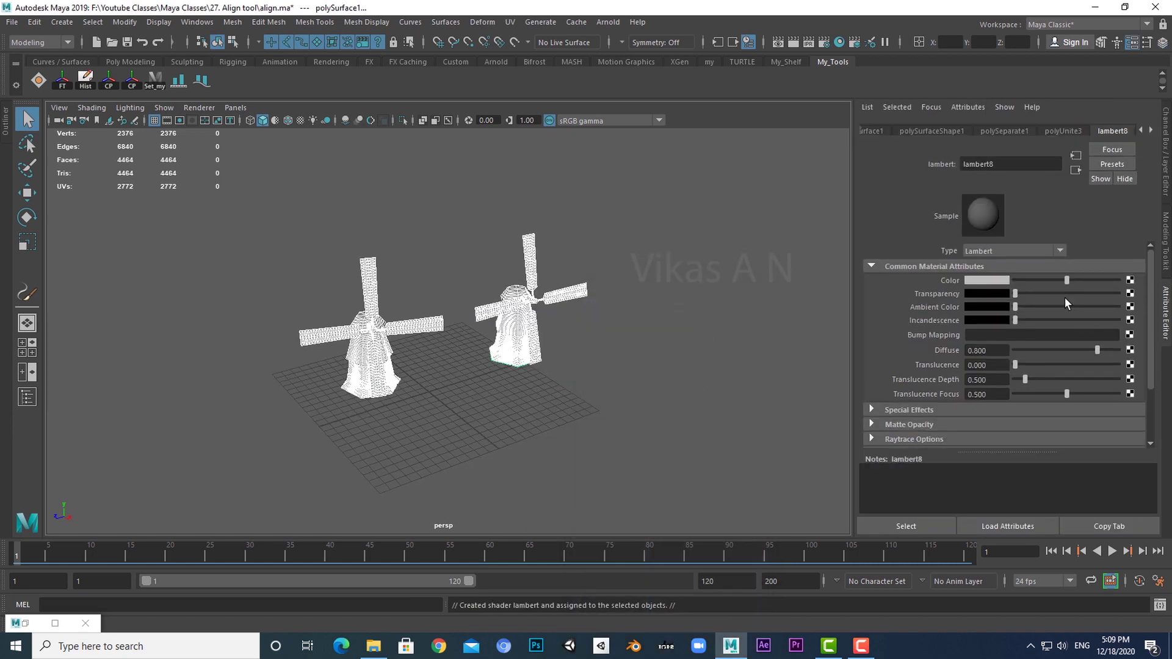
{"action": "left_click", "coordinate": [1003, 285]}
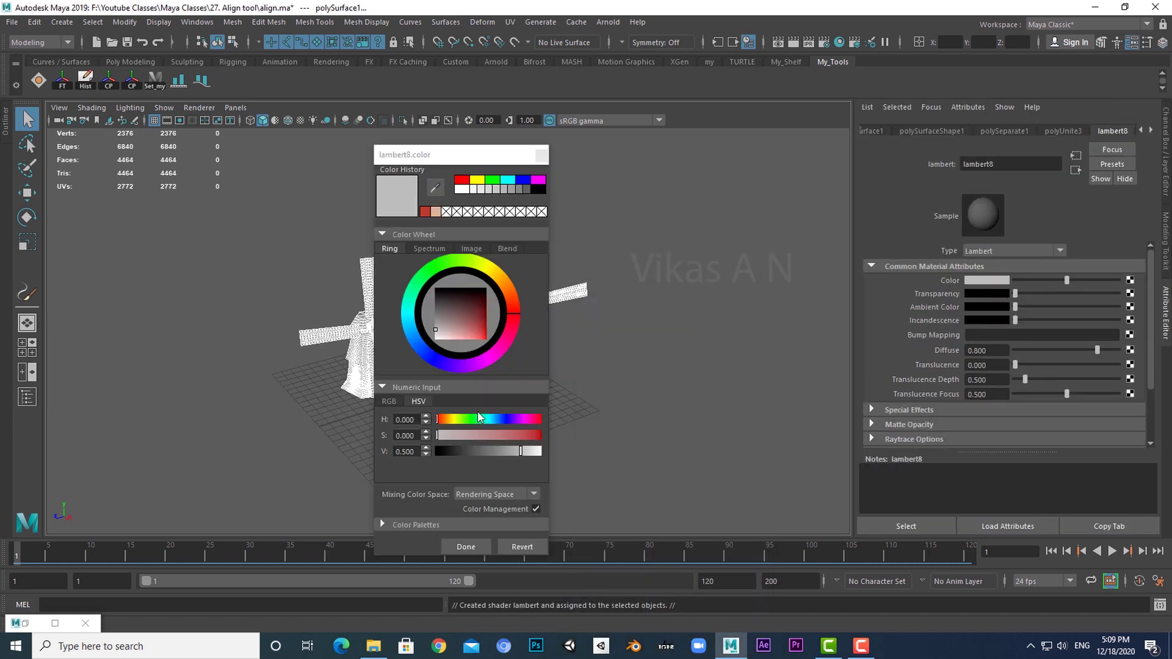
{"action": "left_click", "coordinate": [540, 418]}
{"action": "left_click_drag", "start_coordinate": [531, 435], "coordinate": [540, 440]}
{"action": "left_click", "coordinate": [712, 432]}
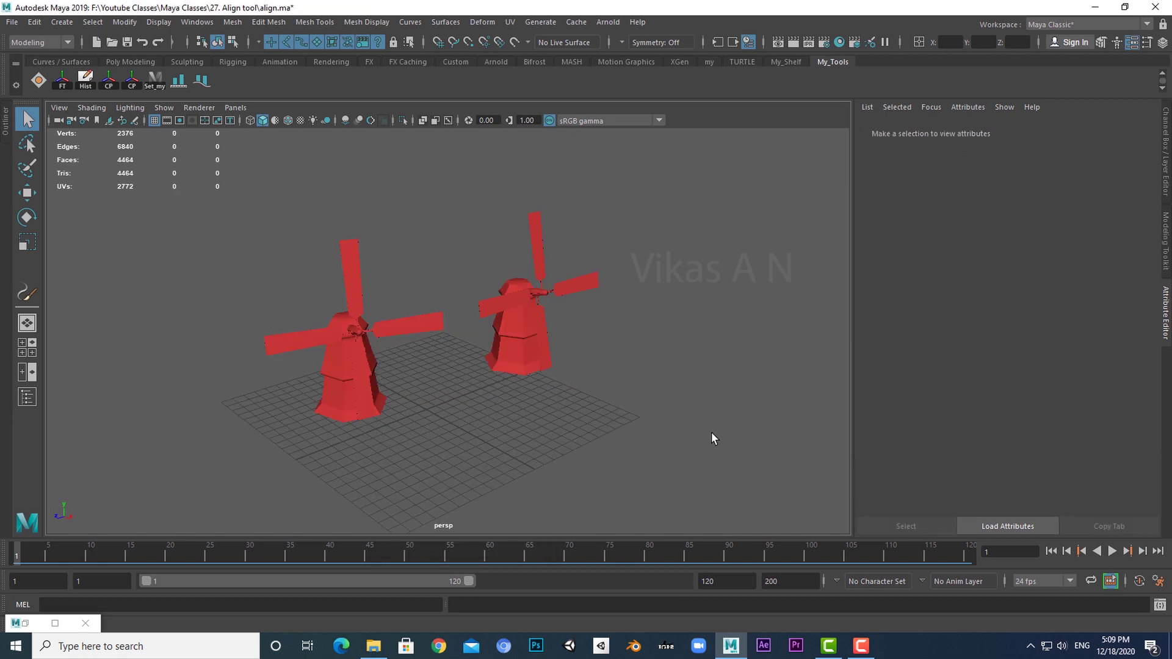
{"action": "key", "text": "ctrl+a"}
Create a polygon plane on the grid and scale it uniformly to about 13.57.
{"action": "left_click_drag", "start_coordinate": [709, 437], "coordinate": [626, 426], "text": "alt"}
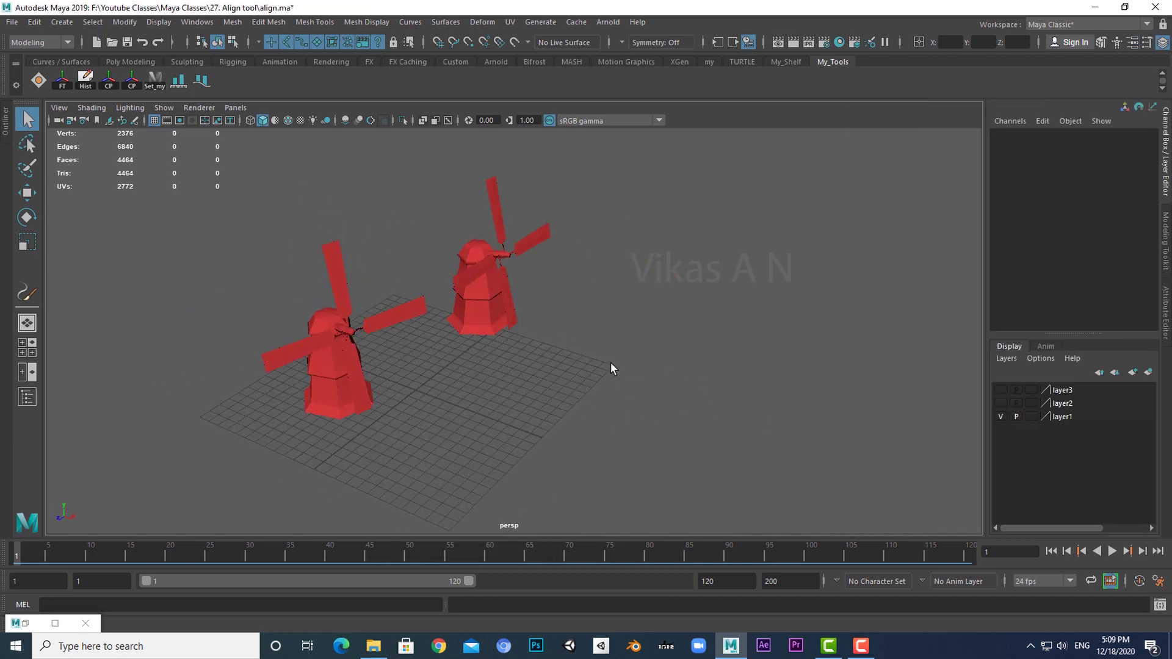
{"action": "left_click_drag", "start_coordinate": [610, 369], "coordinate": [671, 350], "text": "alt"}
{"action": "left_click", "coordinate": [130, 62]}
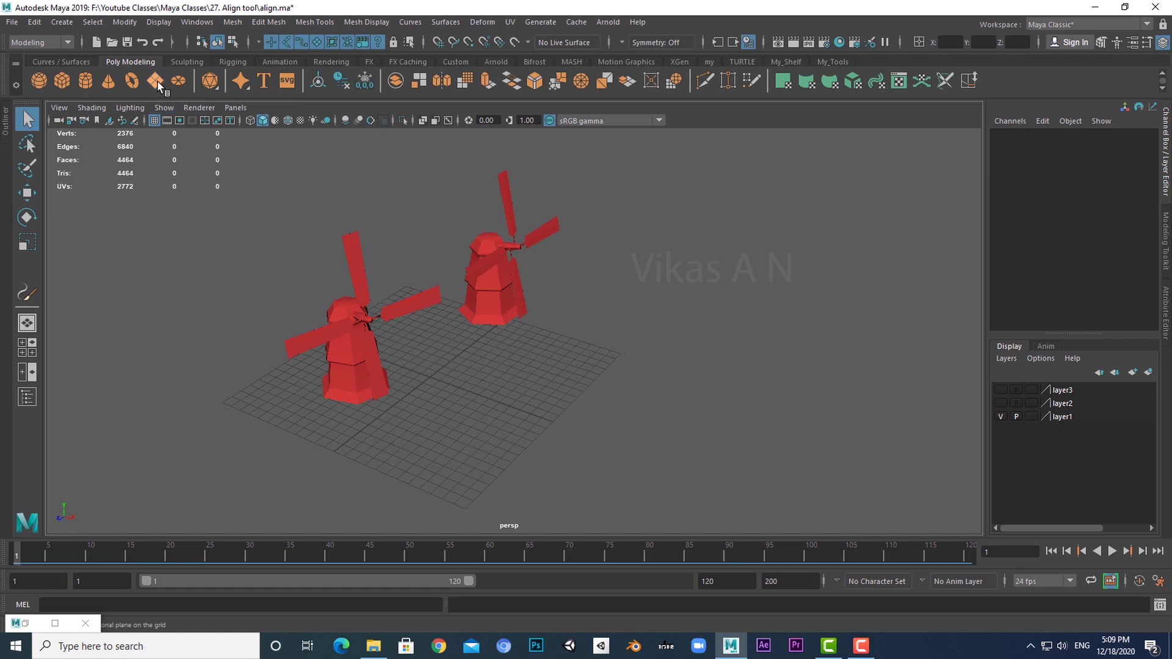
{"action": "left_click", "coordinate": [157, 86]}
{"action": "scroll", "coordinate": [559, 372], "scroll_direction": "up", "scroll_amount": 3}
{"action": "scroll", "coordinate": [508, 351], "scroll_direction": "up", "scroll_amount": 6}
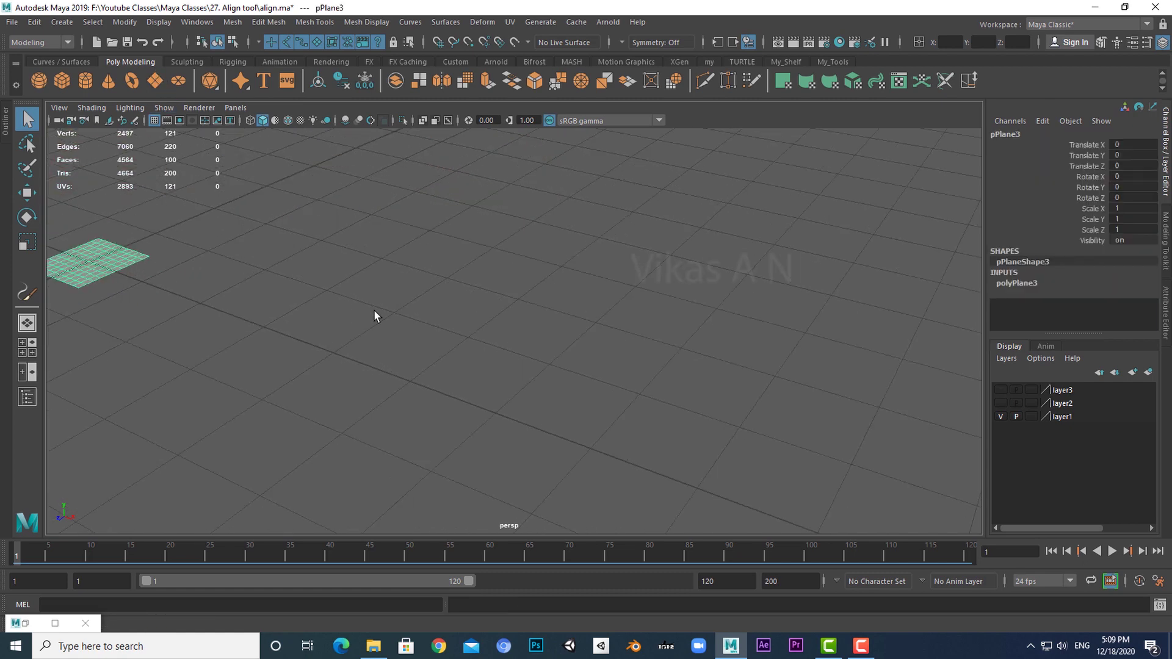
{"action": "middle_click_drag", "start_coordinate": [374, 309], "coordinate": [588, 374], "text": "alt"}
{"action": "scroll", "coordinate": [441, 351], "scroll_direction": "down", "scroll_amount": 4}
{"action": "key", "text": "r"}
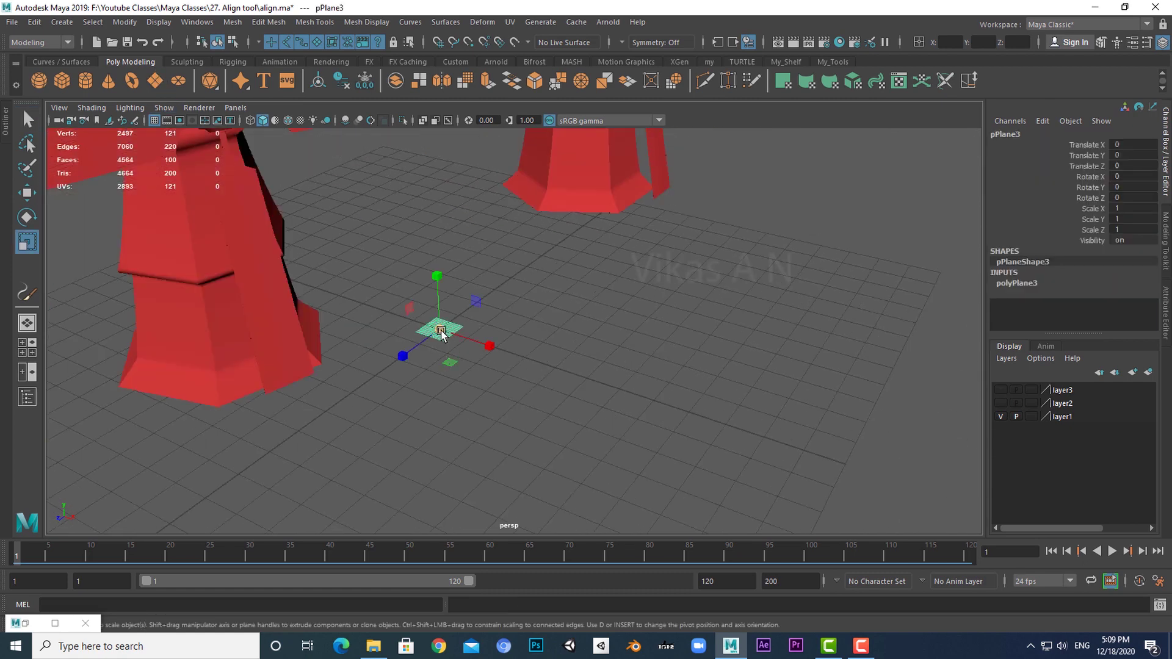
{"action": "left_click_drag", "start_coordinate": [439, 330], "coordinate": [670, 337]}
{"action": "scroll", "coordinate": [665, 339], "scroll_direction": "down", "scroll_amount": 6}
Move the plane along X so it lies beside the windmills, partly off the grid.
{"action": "key", "text": "w"}
{"action": "left_click_drag", "start_coordinate": [543, 348], "coordinate": [681, 402]}
{"action": "middle_click_drag", "start_coordinate": [683, 425], "coordinate": [564, 427], "text": "alt"}
Set the plane's Subdivisions Width and Subdivisions Height to 1.
{"action": "left_click", "coordinate": [1022, 284]}
{"action": "scroll", "coordinate": [1092, 307], "scroll_direction": "down", "scroll_amount": 2}
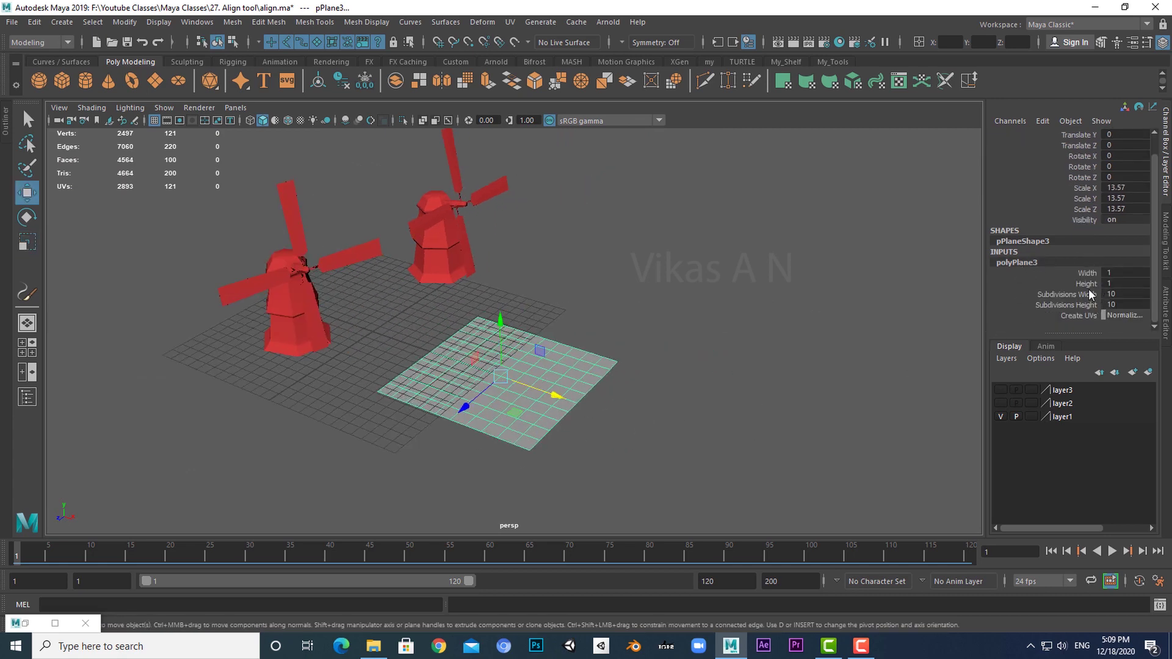
{"action": "left_click_drag", "start_coordinate": [1090, 294], "coordinate": [1080, 304]}
{"action": "middle_click_drag", "start_coordinate": [779, 340], "coordinate": [695, 383]}
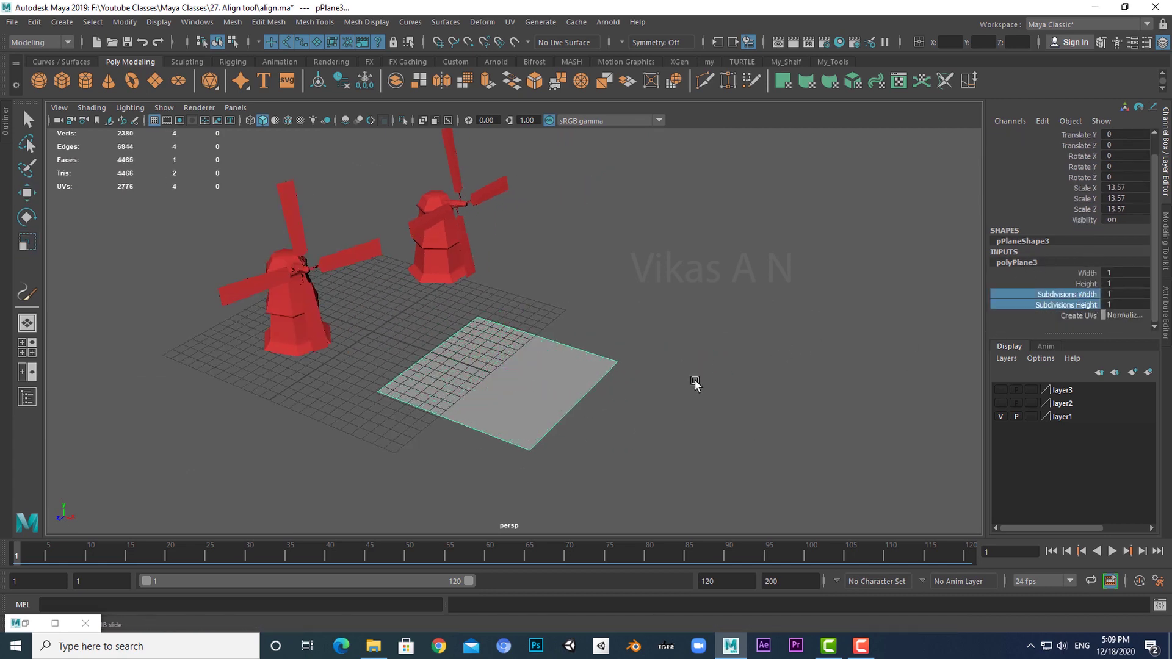
Stretch the plane into a long road strip by moving its two short end edges far outward along Z.
{"action": "left_click_drag", "start_coordinate": [628, 413], "coordinate": [560, 361], "text": "alt"}
{"action": "right_click", "coordinate": [561, 279]}
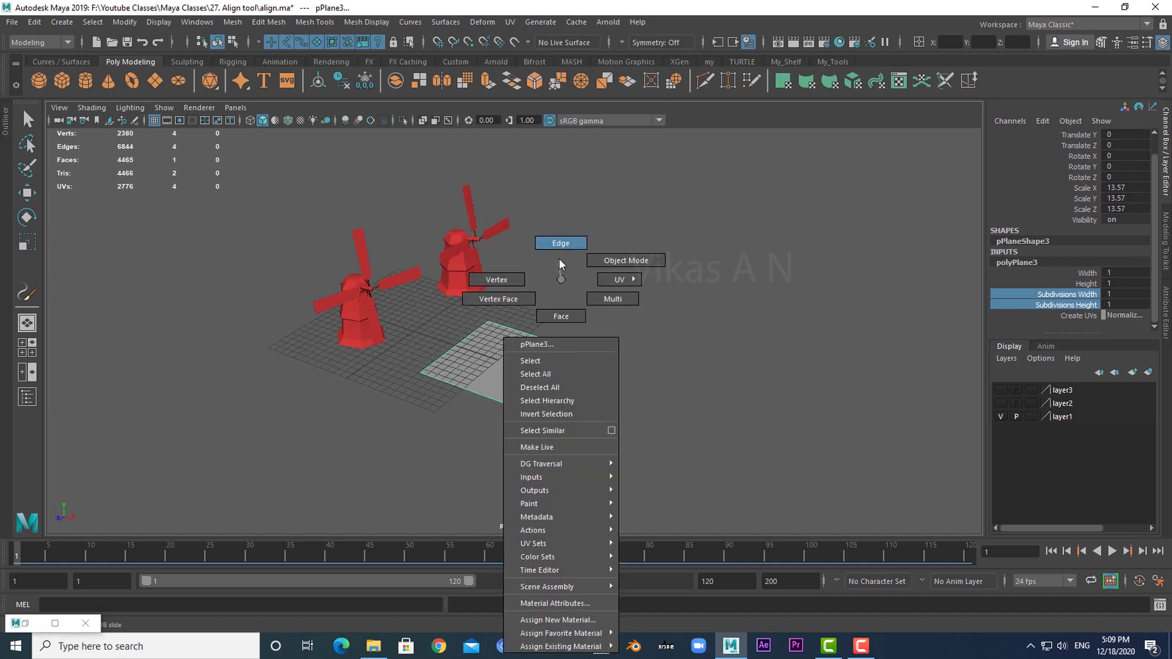
{"action": "right_click_drag", "start_coordinate": [560, 260], "coordinate": [560, 250]}
{"action": "left_click", "coordinate": [552, 343]}
{"action": "key", "text": "w"}
{"action": "scroll", "coordinate": [520, 391], "scroll_direction": "down", "scroll_amount": 5}
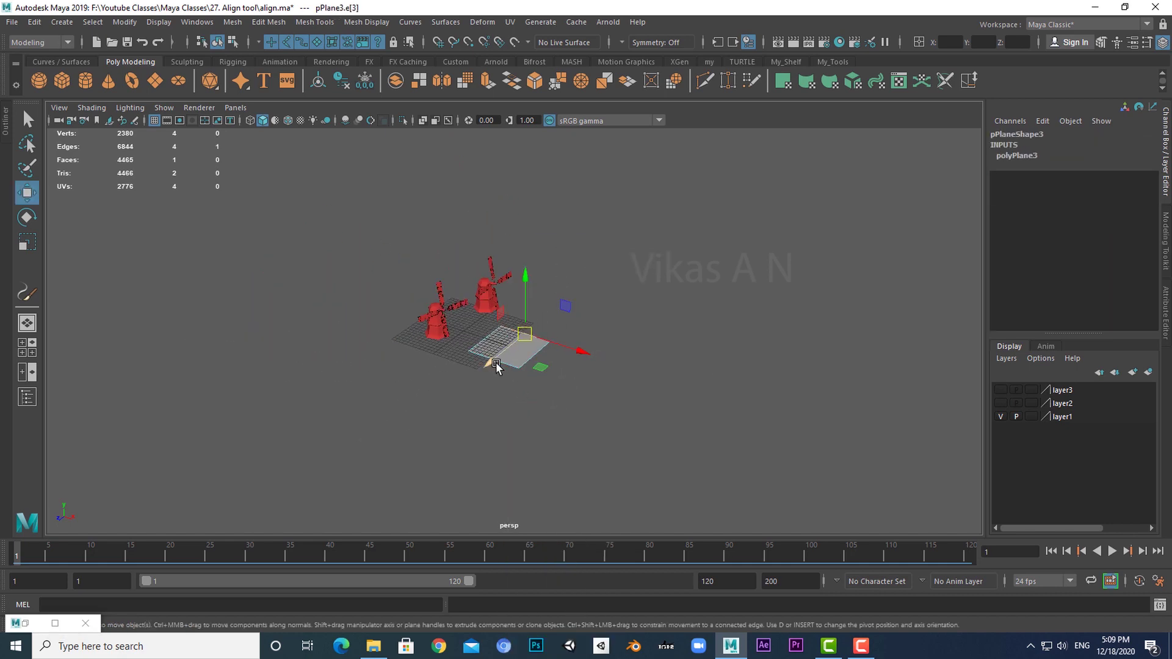
{"action": "left_click_drag", "start_coordinate": [497, 365], "coordinate": [704, 197]}
{"action": "left_click", "coordinate": [506, 366]}
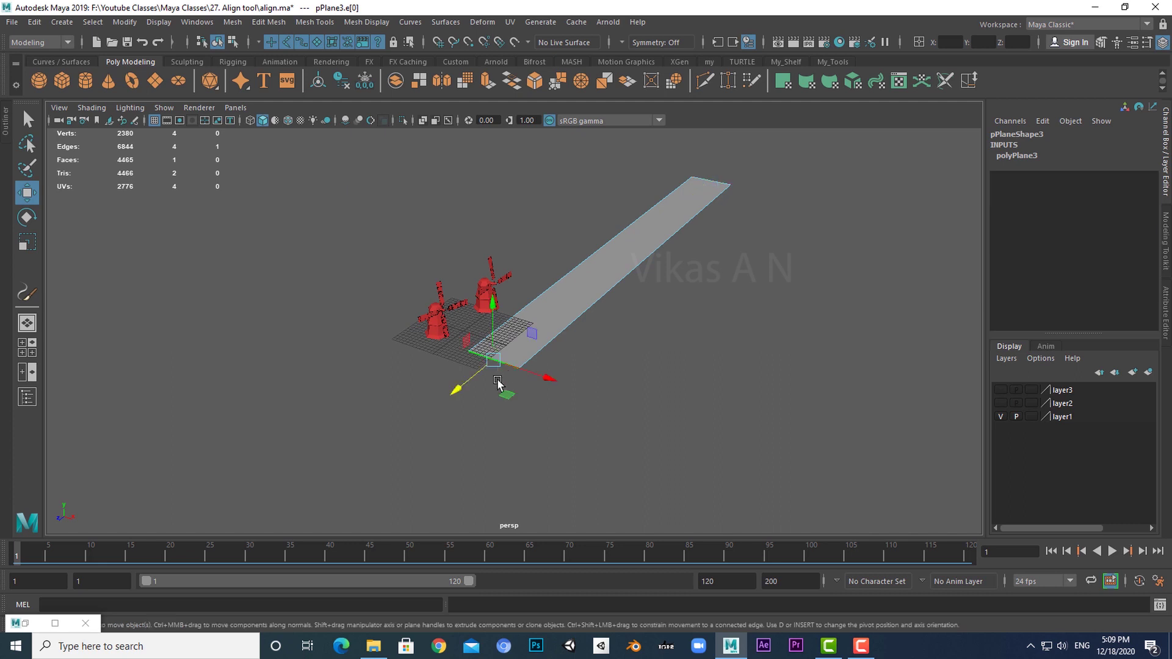
{"action": "left_click_drag", "start_coordinate": [497, 383], "coordinate": [247, 552], "text": "shift"}
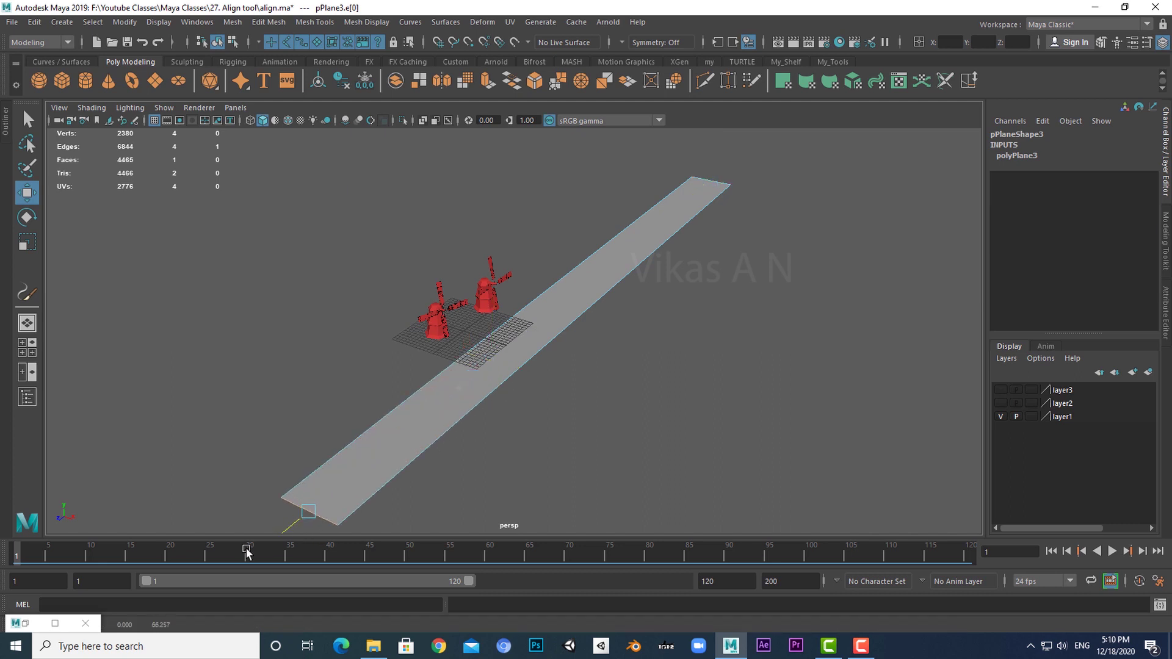
Narrow the road strip by moving its outer long edge inward along X.
{"action": "left_click_drag", "start_coordinate": [576, 432], "coordinate": [601, 424], "text": "alt"}
{"action": "left_click", "coordinate": [517, 385]}
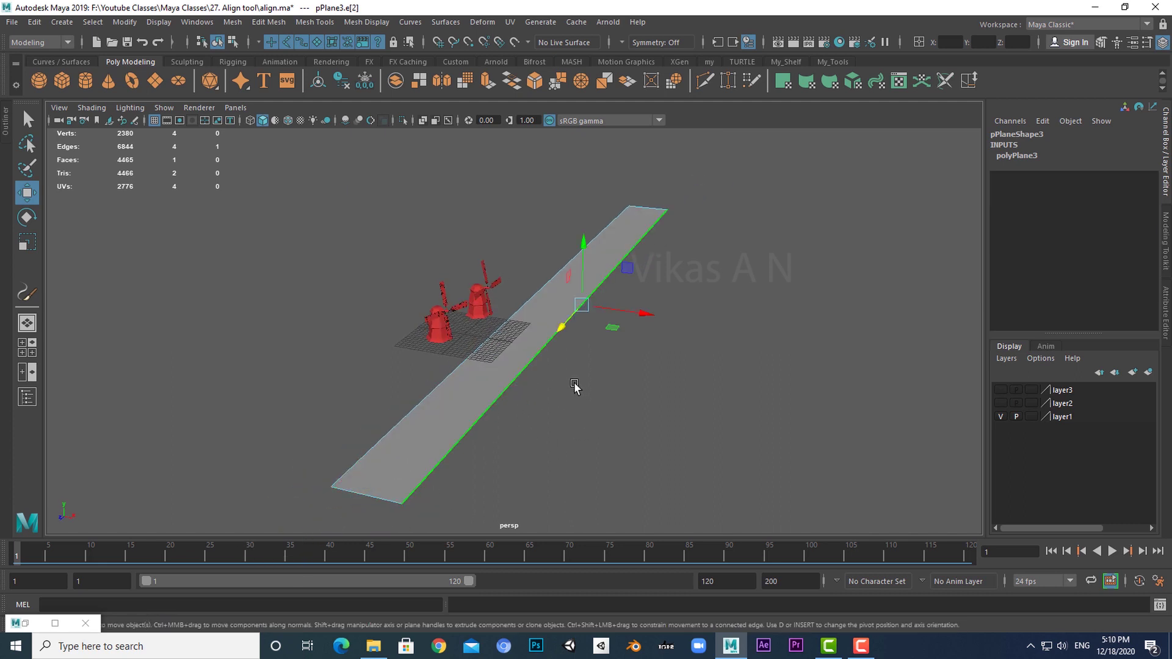
{"action": "left_click_drag", "start_coordinate": [574, 383], "coordinate": [576, 412], "text": "alt"}
{"action": "mouse_move", "coordinate": [642, 299]}
{"action": "left_mouse_down"}
{"action": "mouse_move", "coordinate": [618, 295]}
{"action": "mouse_move", "coordinate": [635, 311]}
{"action": "mouse_move", "coordinate": [625, 290]}
{"action": "left_mouse_up"}
{"action": "key", "text": "q"}
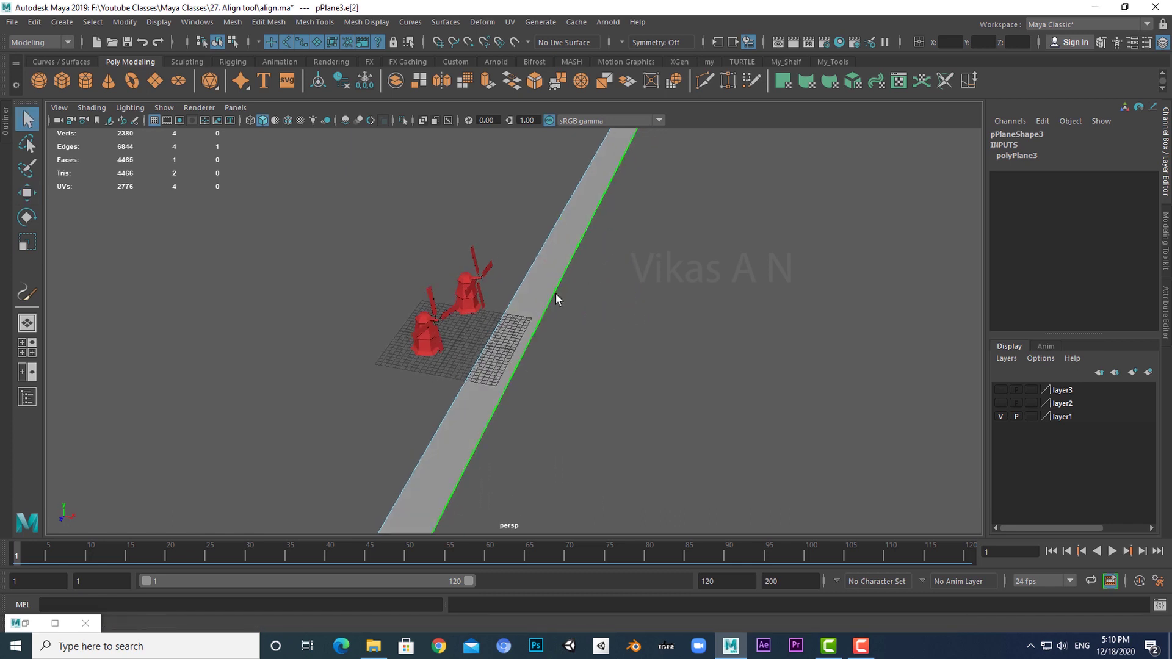
Return the road strip to object mode and reposition it to about X 14.24 and Z 21.234.
{"action": "right_click_drag", "start_coordinate": [556, 294], "coordinate": [589, 265]}
{"action": "key", "text": "w"}
{"action": "scroll", "coordinate": [564, 305], "scroll_direction": "down", "scroll_amount": 4}
{"action": "left_click_drag", "start_coordinate": [579, 356], "coordinate": [736, 379]}
{"action": "middle_click_drag", "start_coordinate": [701, 387], "coordinate": [658, 330], "text": "alt"}
{"action": "left_click_drag", "start_coordinate": [620, 342], "coordinate": [603, 377]}
{"action": "left_click_drag", "start_coordinate": [676, 357], "coordinate": [507, 337]}
{"action": "middle_click_drag", "start_coordinate": [509, 334], "coordinate": [556, 390], "text": "alt"}
{"action": "scroll", "coordinate": [555, 342], "scroll_direction": "up", "scroll_amount": 2}
{"action": "key", "text": "q"}
{"action": "right_click_drag", "start_coordinate": [551, 281], "coordinate": [607, 261]}
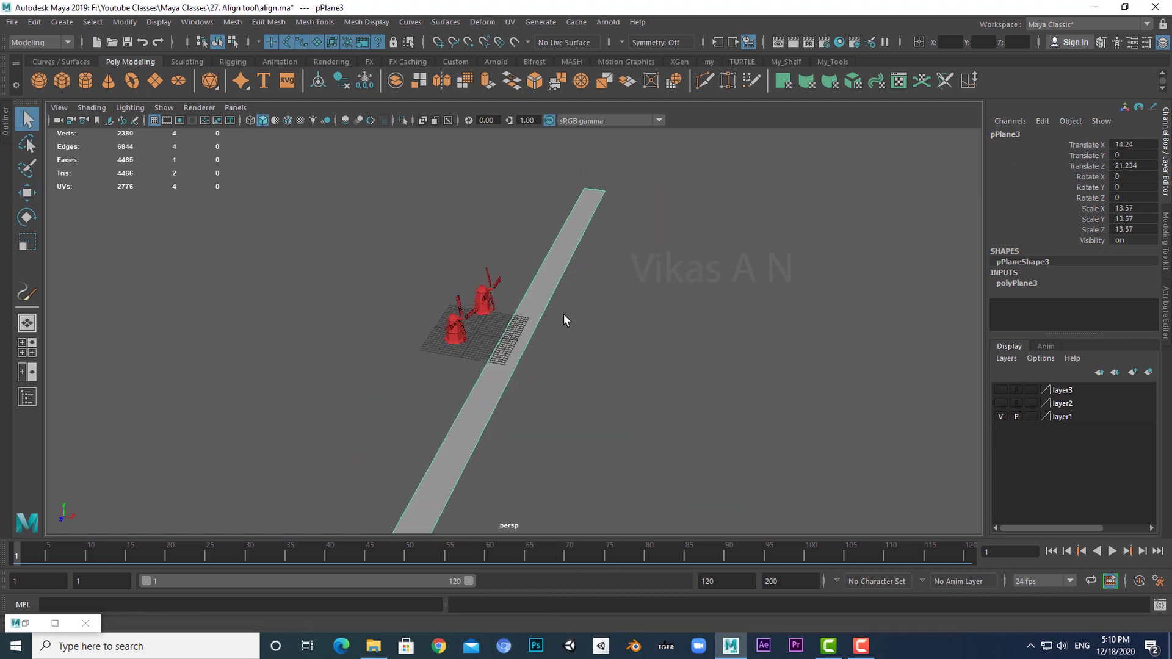
Insert an edge loop across the middle of the road strip.
{"action": "right_click_drag", "start_coordinate": [563, 314], "coordinate": [482, 336], "text": "shift"}
{"action": "left_click_drag", "start_coordinate": [482, 336], "coordinate": [534, 386], "text": "alt"}
{"action": "left_click", "coordinate": [544, 348]}
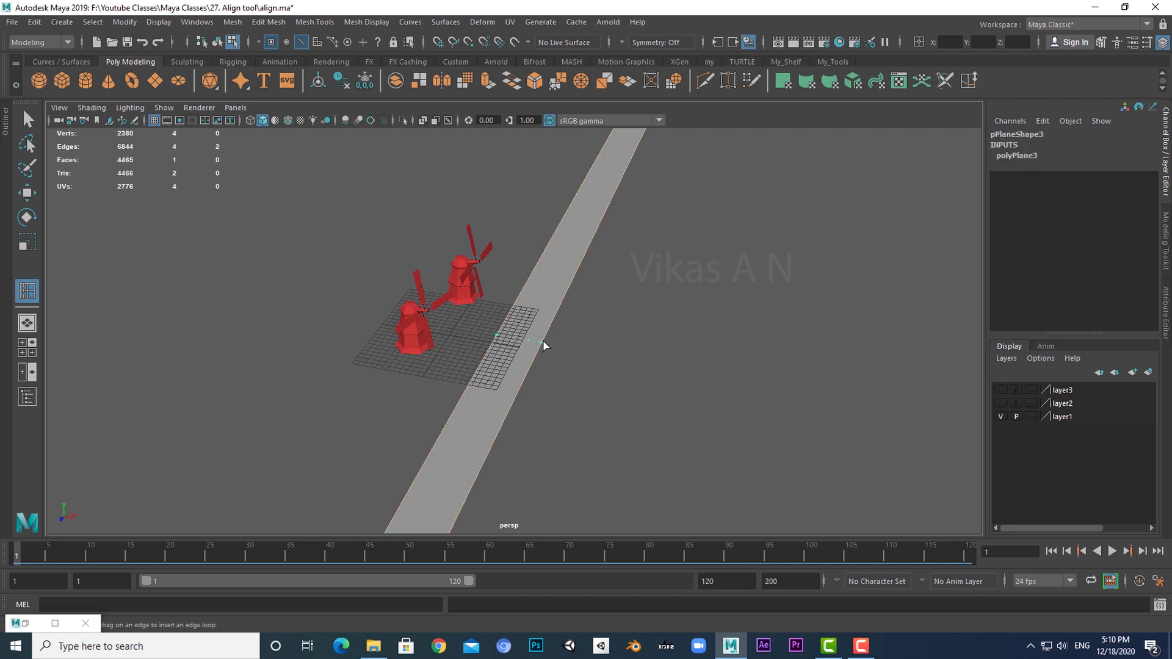
{"action": "left_click_drag", "start_coordinate": [550, 334], "coordinate": [551, 334]}
{"action": "key", "text": "q"}
Bend the road into a V shape by moving its two short end edges sideways along X towards the windmills' side.
{"action": "right_click_drag", "start_coordinate": [548, 280], "coordinate": [550, 242]}
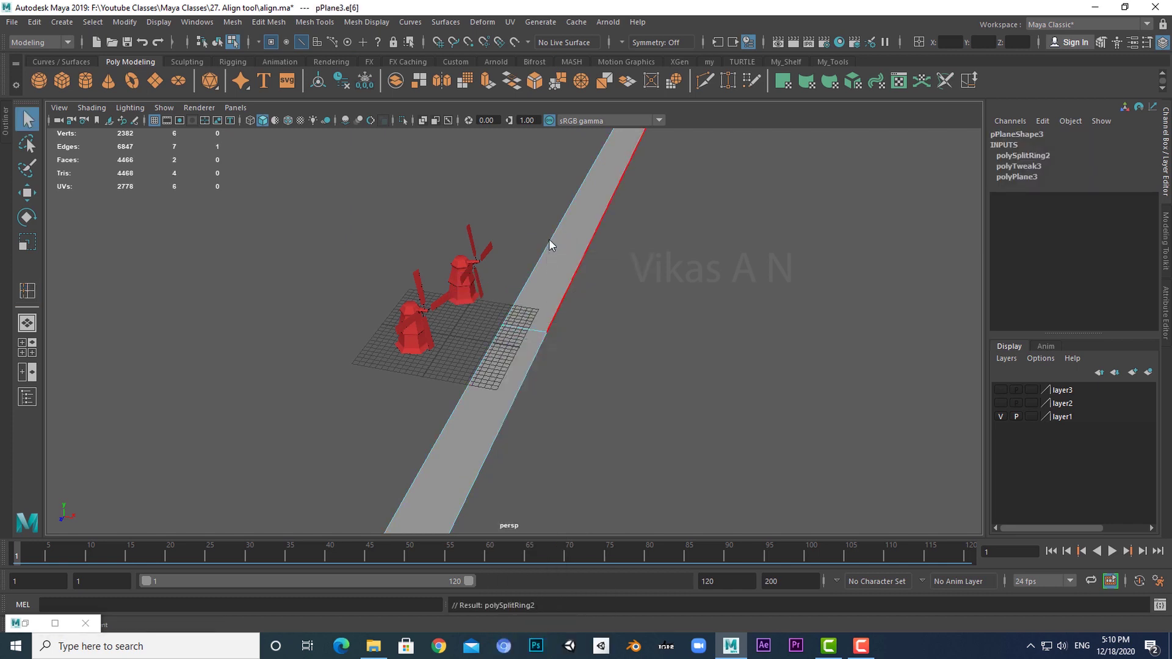
{"action": "scroll", "coordinate": [620, 187], "scroll_direction": "down", "scroll_amount": 3}
{"action": "scroll", "coordinate": [527, 481], "scroll_direction": "down", "scroll_amount": 2}
{"action": "left_click", "coordinate": [436, 491]}
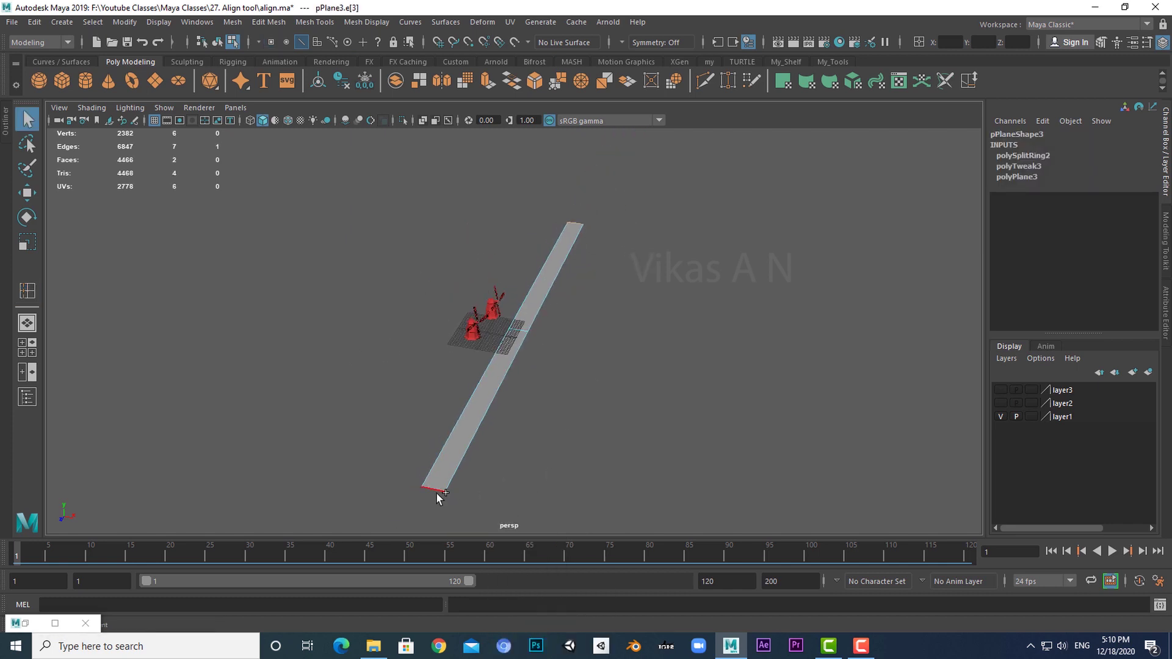
{"action": "key", "text": "w"}
{"action": "left_click_drag", "start_coordinate": [578, 336], "coordinate": [457, 311]}
Return the road to object mode and reposition it to about X 27.433 and Z 16.969.
{"action": "key", "text": "q"}
{"action": "right_click_drag", "start_coordinate": [525, 280], "coordinate": [585, 262]}
{"action": "key", "text": "w"}
{"action": "left_click_drag", "start_coordinate": [542, 385], "coordinate": [560, 410]}
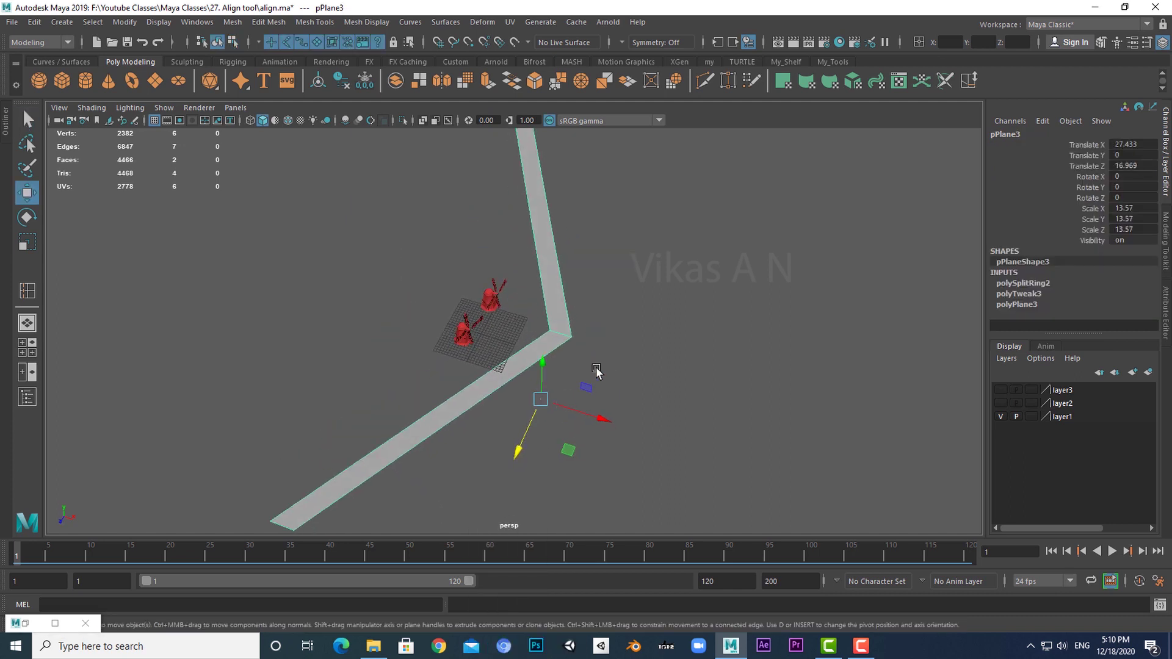
Bevel the road's middle cross edge with Fraction 0.93 and 18 Segments to round the bend.
{"action": "key", "text": "q"}
{"action": "right_click_drag", "start_coordinate": [624, 280], "coordinate": [624, 244]}
{"action": "right_click_drag", "start_coordinate": [644, 302], "coordinate": [713, 304], "text": "shift"}
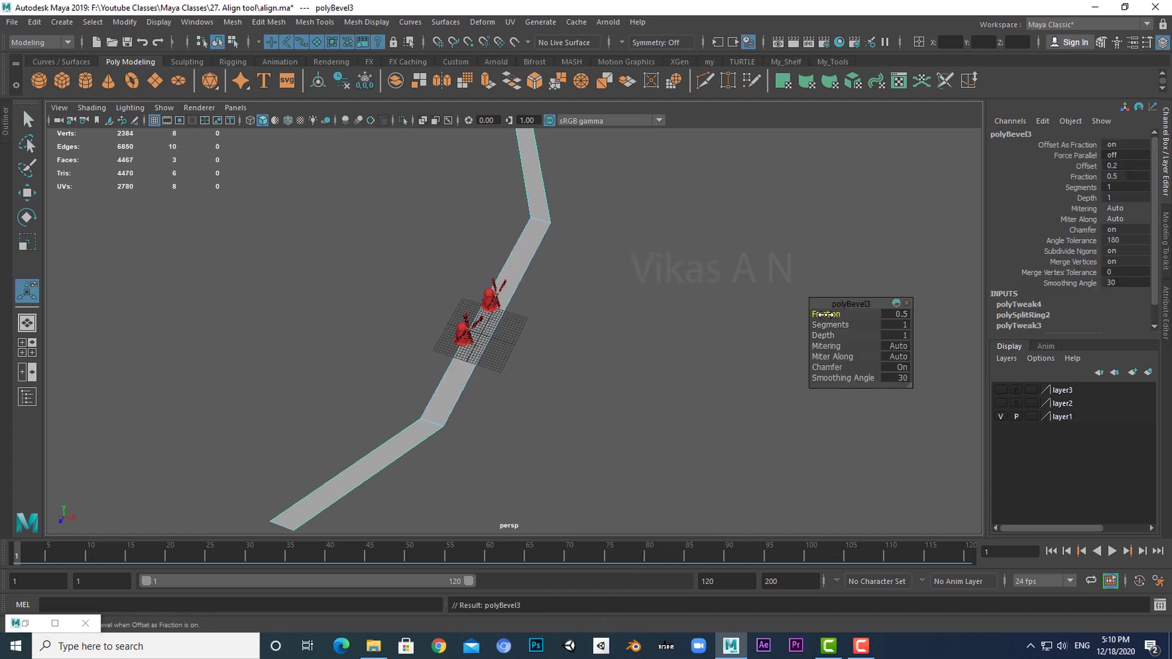
{"action": "left_click_drag", "start_coordinate": [827, 315], "coordinate": [893, 330]}
{"action": "left_click", "coordinate": [902, 325]}
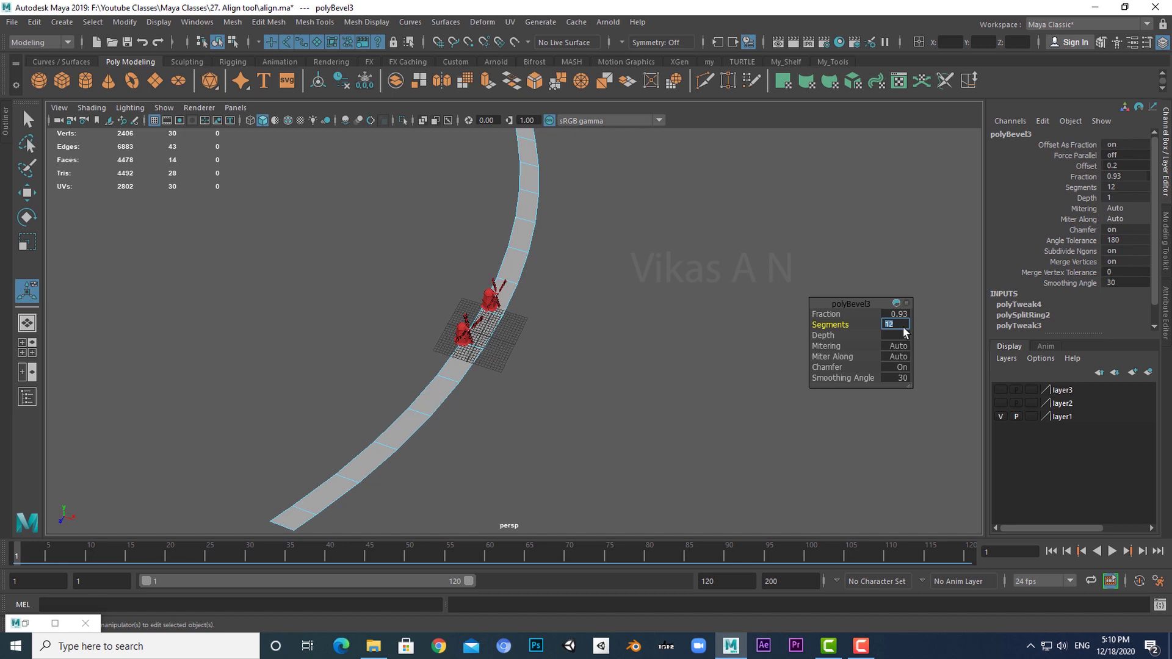
{"action": "type", "text": "18"}
{"action": "key", "text": "Return"}
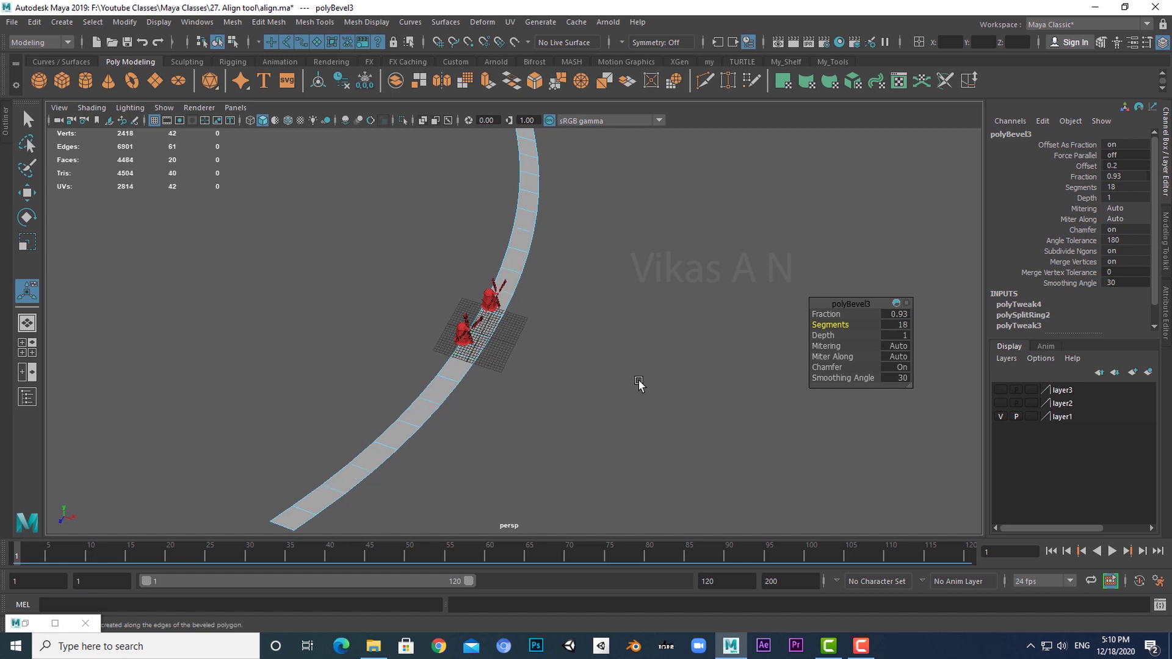
Return the curved road to object mode and reposition it to about X 40.231 and Z 15.1.
{"action": "key", "text": "q"}
{"action": "right_click_drag", "start_coordinate": [525, 252], "coordinate": [565, 232]}
{"action": "key", "text": "w"}
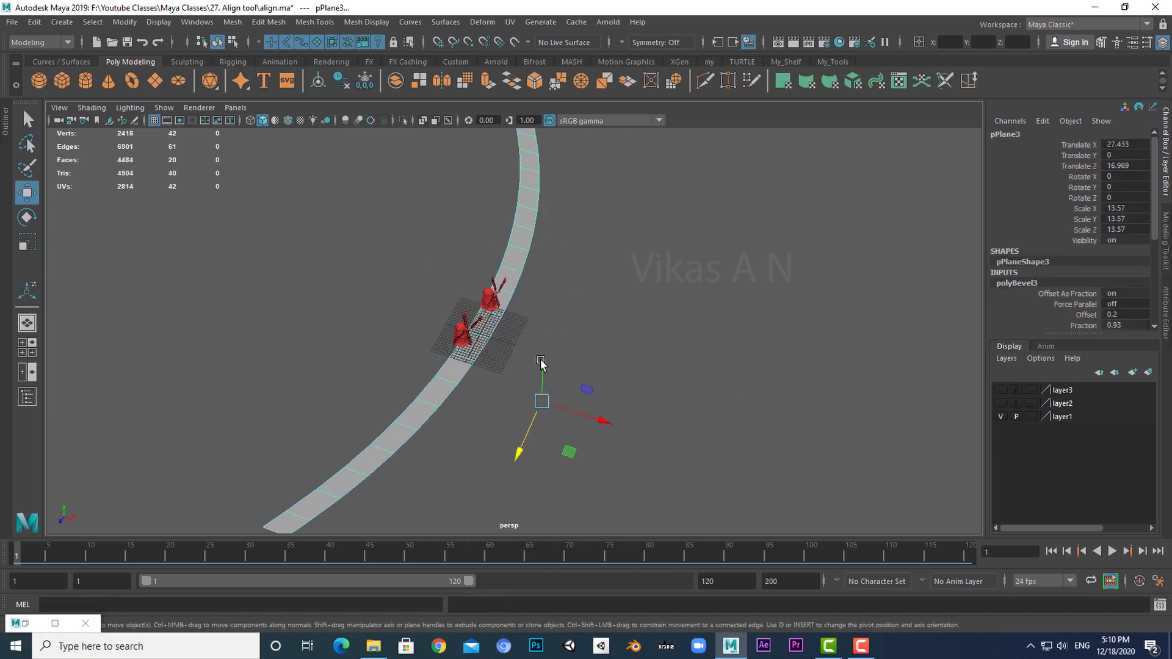
{"action": "left_click_drag", "start_coordinate": [583, 412], "coordinate": [614, 426]}
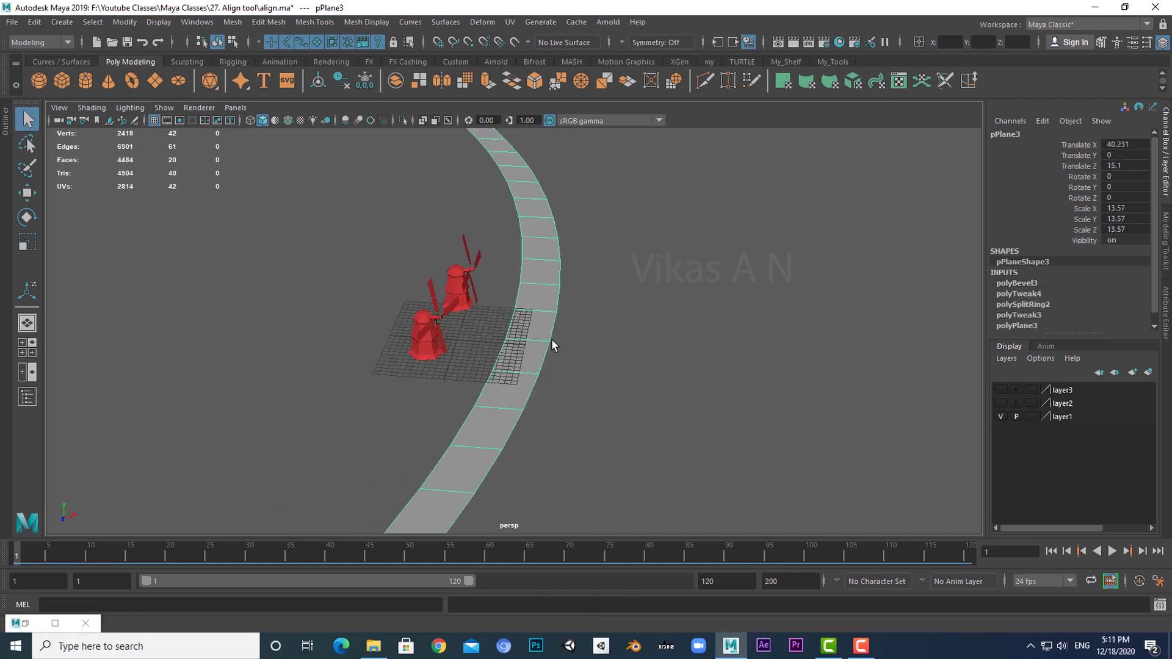
{"action": "left_click_drag", "start_coordinate": [551, 345], "coordinate": [552, 300], "text": "alt"}
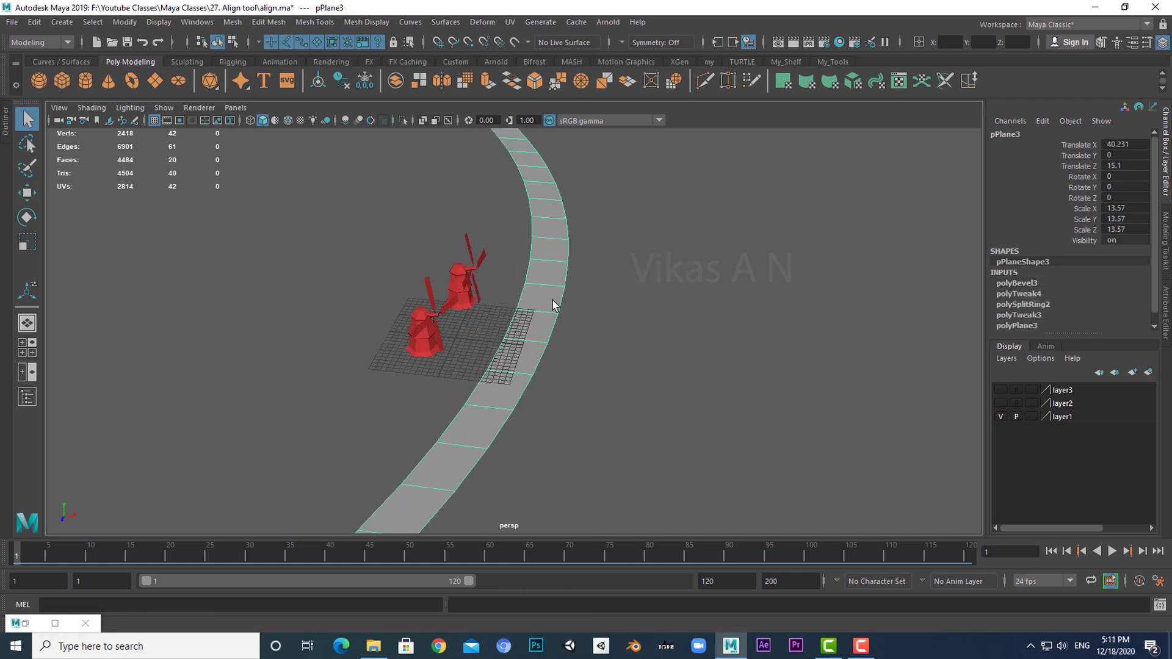
Smooth the road mesh to subdivide it and give it a centre line of edges.
{"action": "right_click_drag", "start_coordinate": [642, 268], "coordinate": [604, 348], "text": "shift"}
{"action": "left_click_drag", "start_coordinate": [628, 395], "coordinate": [535, 313], "text": "alt"}
{"action": "key", "text": "q"}
{"action": "left_click", "coordinate": [589, 394]}
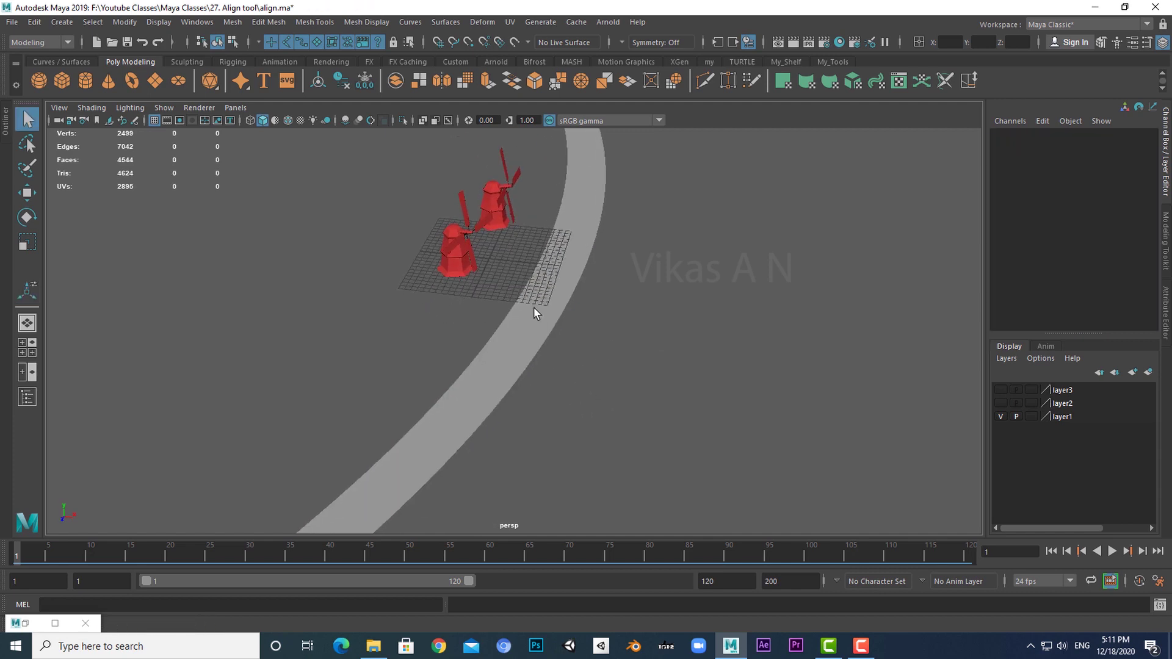
{"action": "left_click", "coordinate": [535, 313]}
Select 24 centre-line edges along the whole road in groups of three, leaving gaps between the groups for a dashed pattern.
{"action": "left_click_drag", "start_coordinate": [602, 387], "coordinate": [642, 342], "text": "alt"}
{"action": "right_click_drag", "start_coordinate": [641, 343], "coordinate": [636, 309]}
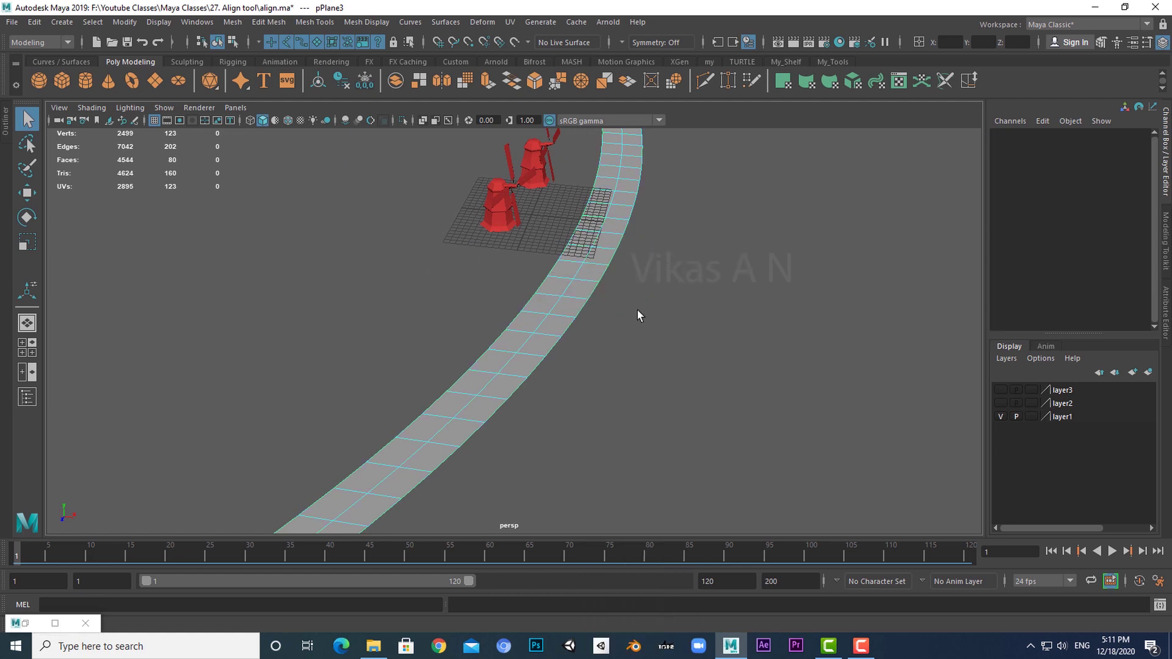
{"action": "left_click_drag", "start_coordinate": [636, 309], "coordinate": [464, 444], "text": "alt"}
{"action": "left_click", "coordinate": [420, 437]}
{"action": "middle_click_drag", "start_coordinate": [460, 404], "coordinate": [582, 465], "text": "alt"}
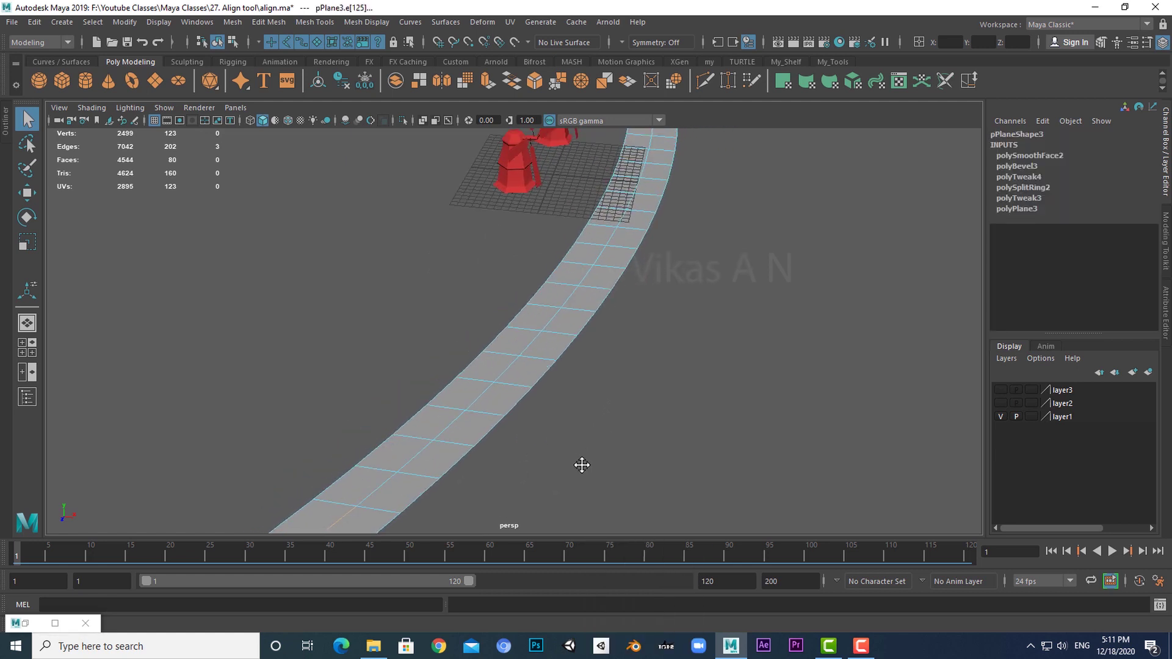
{"action": "left_click", "coordinate": [448, 425], "text": "shift"}
{"action": "left_click", "coordinate": [511, 361], "text": "shift"}
{"action": "left_click_drag", "start_coordinate": [648, 405], "coordinate": [528, 475], "text": "alt"}
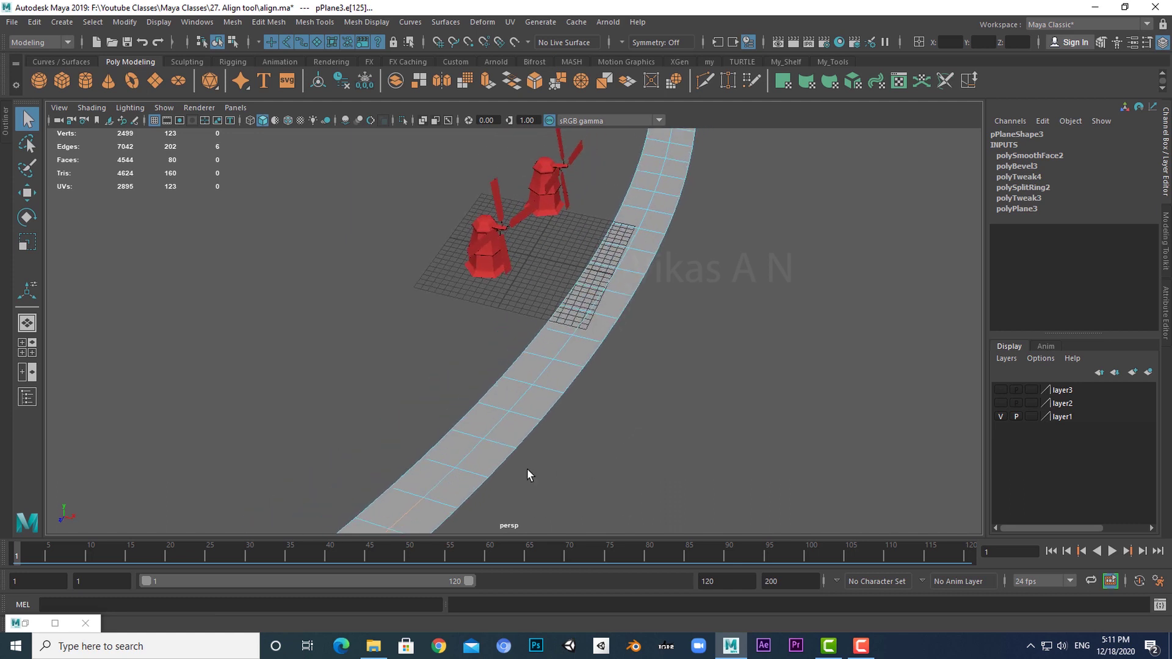
{"action": "left_click", "coordinate": [523, 400], "text": "shift"}
{"action": "left_click", "coordinate": [542, 373], "text": "shift"}
{"action": "middle_click_drag", "start_coordinate": [682, 373], "coordinate": [611, 466], "text": "alt"}
{"action": "left_click", "coordinate": [508, 421], "text": "shift"}
{"action": "left_click", "coordinate": [518, 404], "text": "shift"}
{"action": "left_click", "coordinate": [539, 382], "text": "shift"}
{"action": "middle_click_drag", "start_coordinate": [594, 339], "coordinate": [526, 453], "text": "alt"}
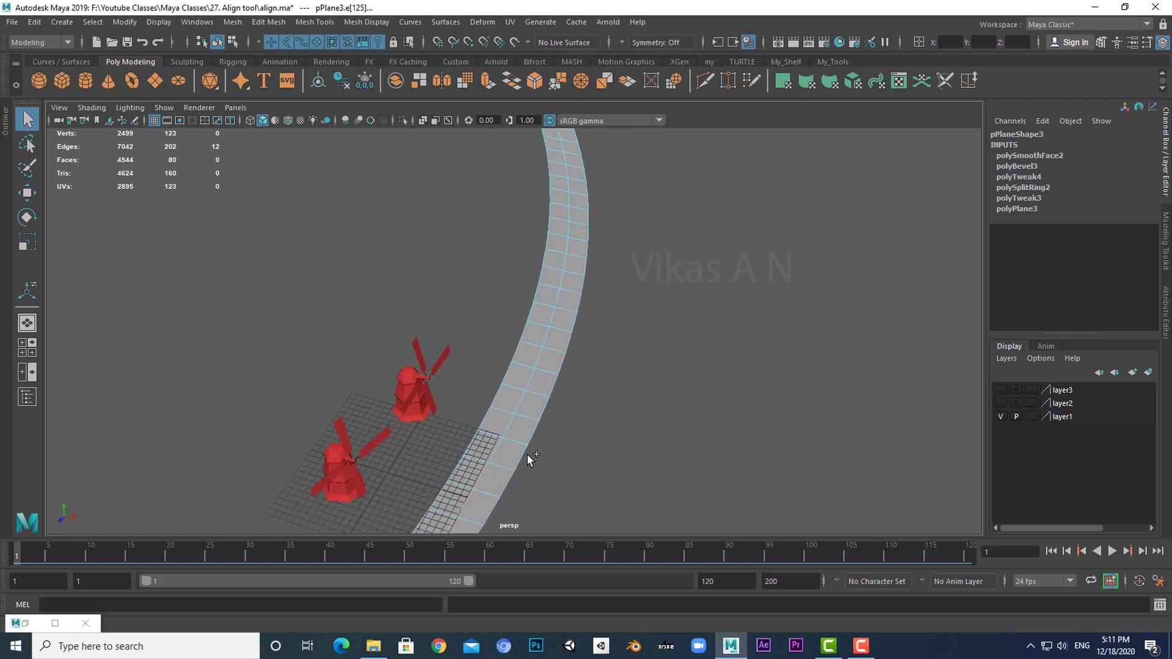
{"action": "left_click_drag", "start_coordinate": [594, 384], "coordinate": [562, 479], "text": "alt"}
{"action": "left_click", "coordinate": [487, 441], "text": "shift"}
{"action": "left_click", "coordinate": [531, 375], "text": "shift"}
{"action": "left_click", "coordinate": [542, 356], "text": "shift"}
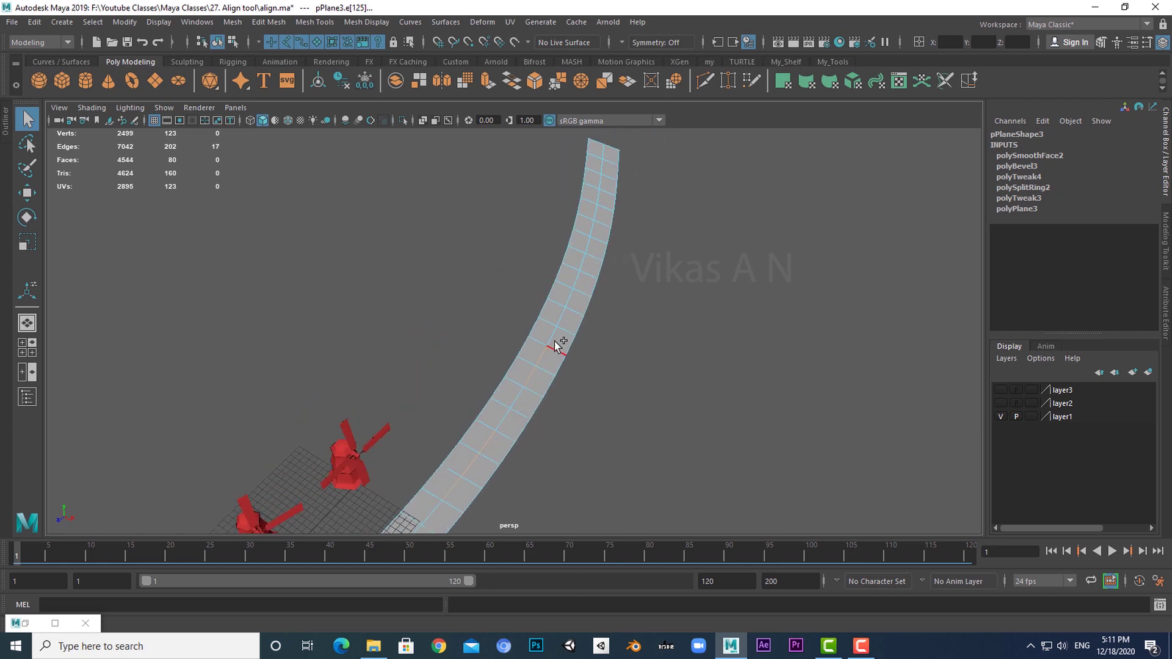
{"action": "left_click", "coordinate": [554, 348], "text": "shift"}
{"action": "key", "text": "ctrl+z"}
{"action": "left_click_drag", "start_coordinate": [565, 347], "coordinate": [609, 455], "text": "alt"}
{"action": "left_click", "coordinate": [527, 351], "text": "shift"}
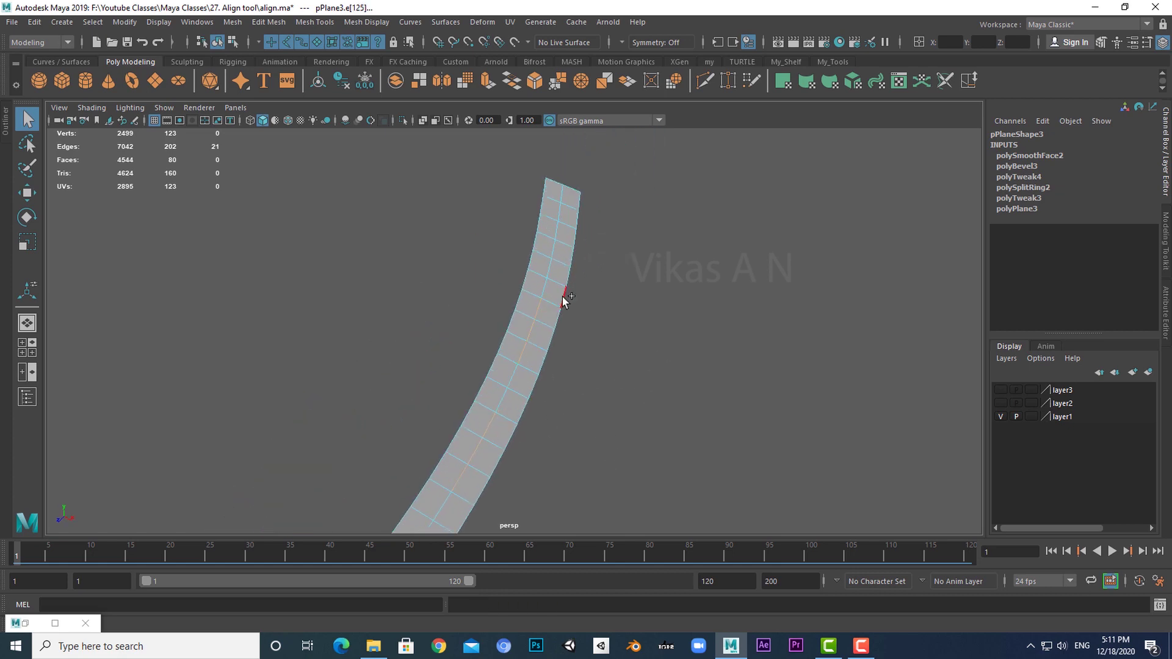
{"action": "left_click", "coordinate": [556, 231], "text": "shift"}
{"action": "left_click_drag", "start_coordinate": [557, 231], "coordinate": [588, 378], "text": "alt"}
Bevel the selected centre-line edges with a Fraction below 0.5 to form narrow dash faces, and return to object mode.
{"action": "right_click", "coordinate": [588, 378], "text": "shift"}
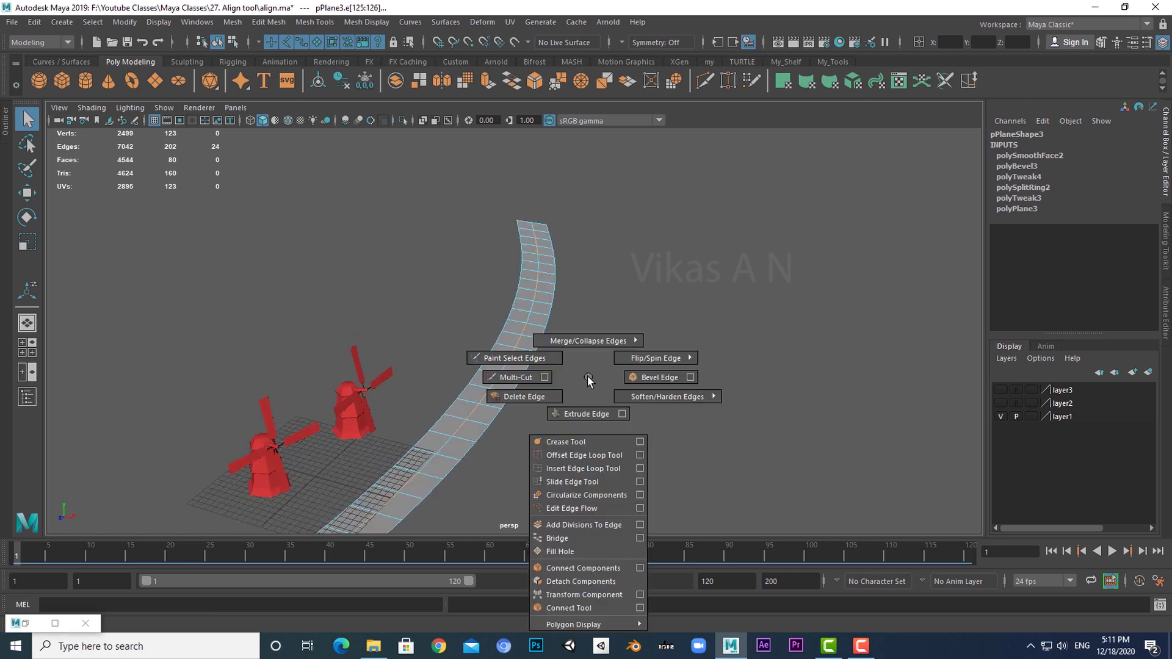
{"action": "right_click_drag", "start_coordinate": [588, 379], "coordinate": [654, 380], "text": "shift"}
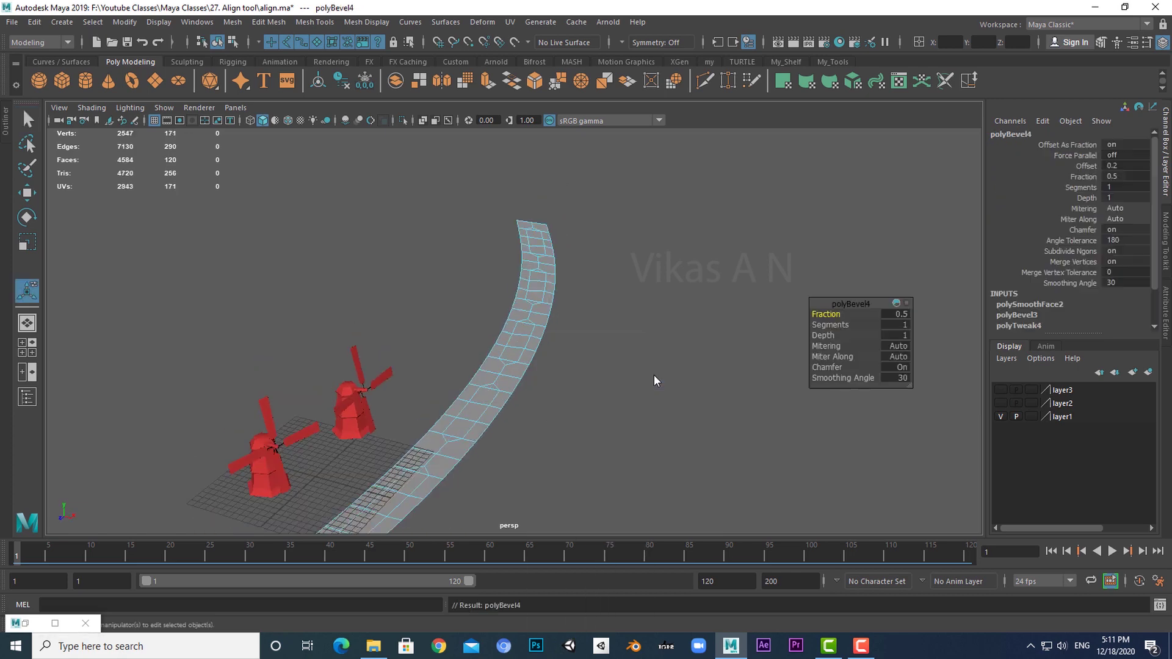
{"action": "left_click_drag", "start_coordinate": [654, 379], "coordinate": [632, 418], "text": "alt"}
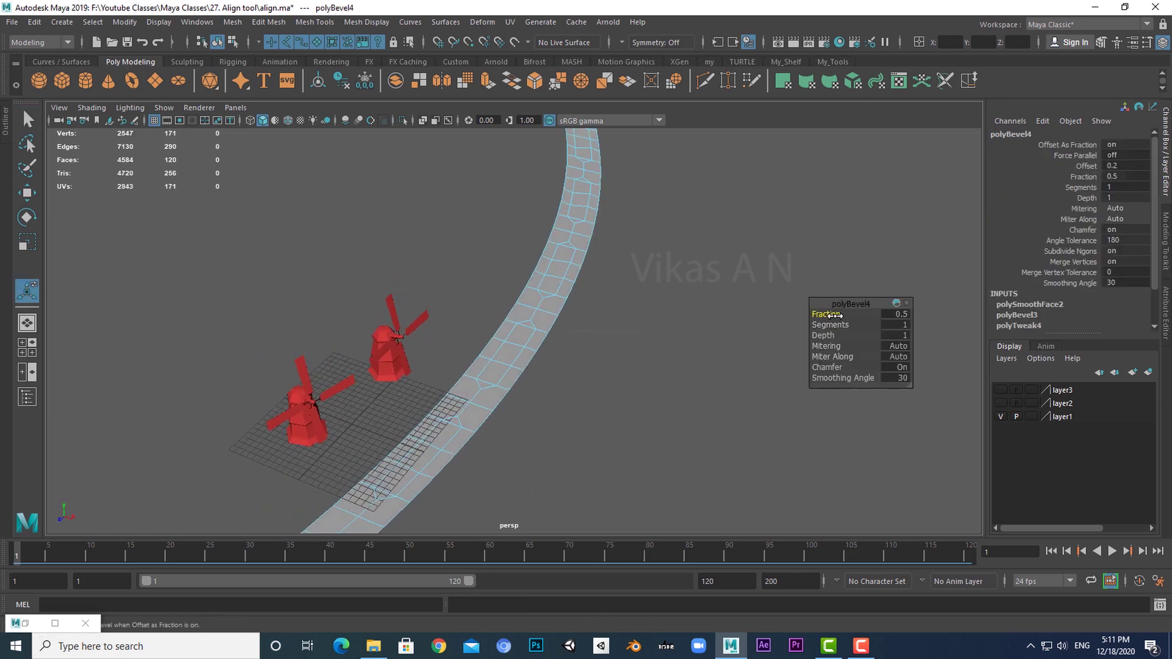
{"action": "left_click_drag", "start_coordinate": [836, 315], "coordinate": [809, 323]}
{"action": "left_click_drag", "start_coordinate": [632, 437], "coordinate": [604, 405], "text": "alt"}
{"action": "left_click", "coordinate": [603, 400]}
{"action": "right_click_drag", "start_coordinate": [546, 280], "coordinate": [606, 262]}
{"action": "key", "text": "q"}
{"action": "scroll", "coordinate": [601, 274], "scroll_direction": "down", "scroll_amount": 3}
{"action": "left_click", "coordinate": [600, 306]}
Assign a new Lambert material to the road and darken its colour to a V value of 0.030.
{"action": "left_click", "coordinate": [549, 321]}
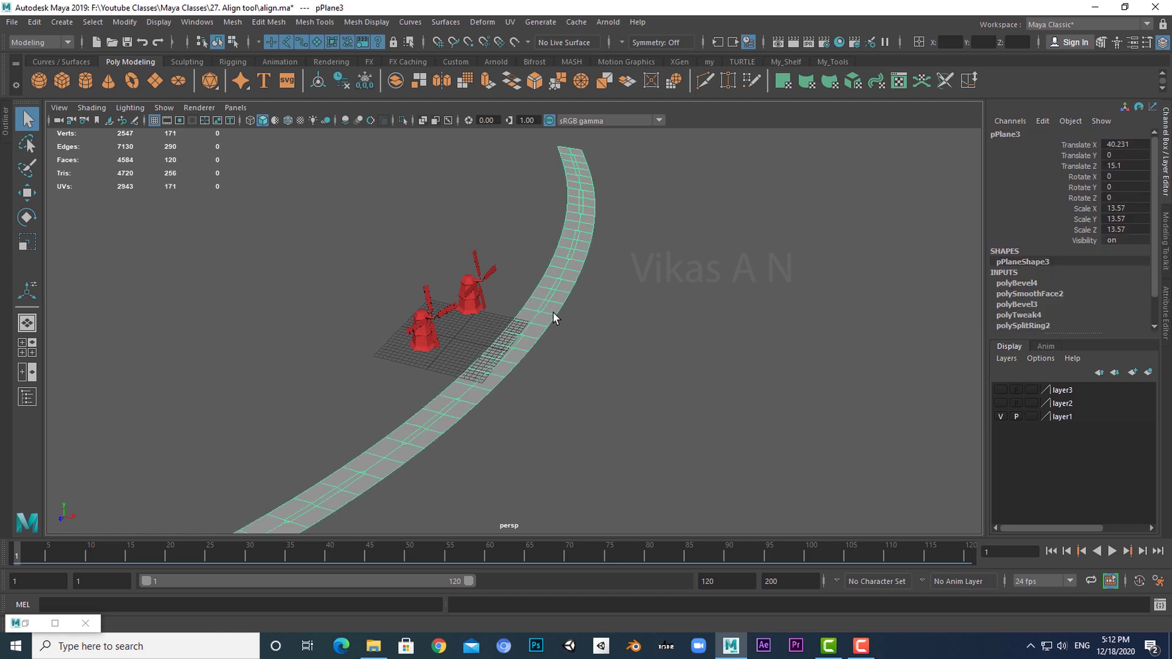
{"action": "right_click_drag", "start_coordinate": [554, 315], "coordinate": [554, 621]}
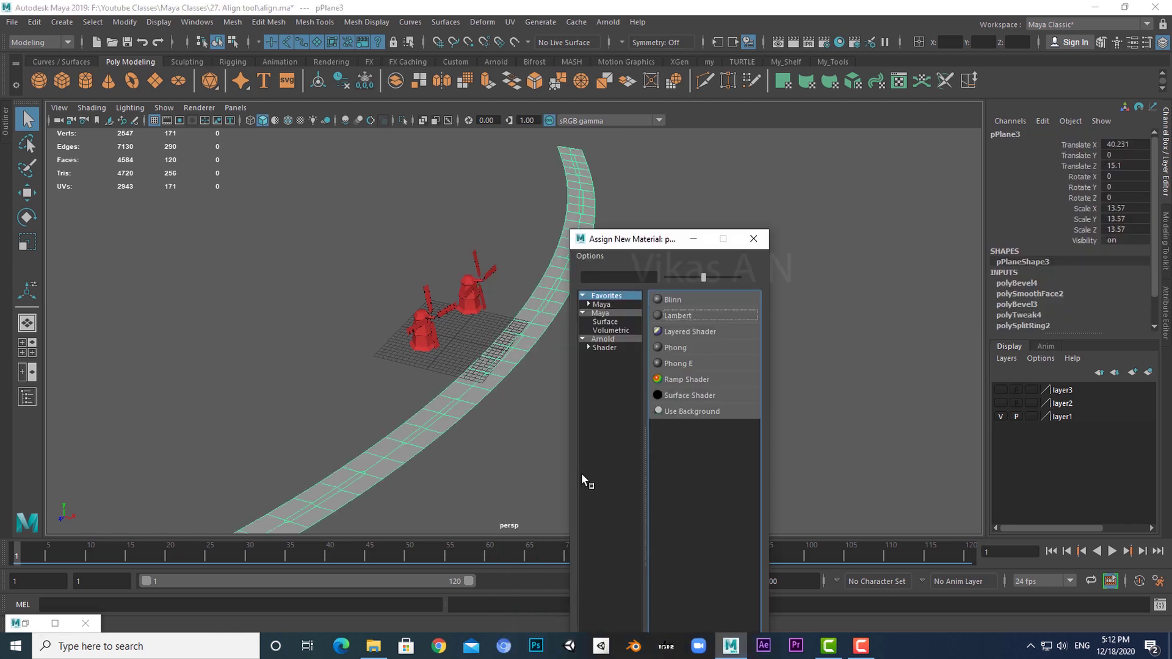
{"action": "left_click", "coordinate": [677, 316]}
{"action": "left_click", "coordinate": [975, 281]}
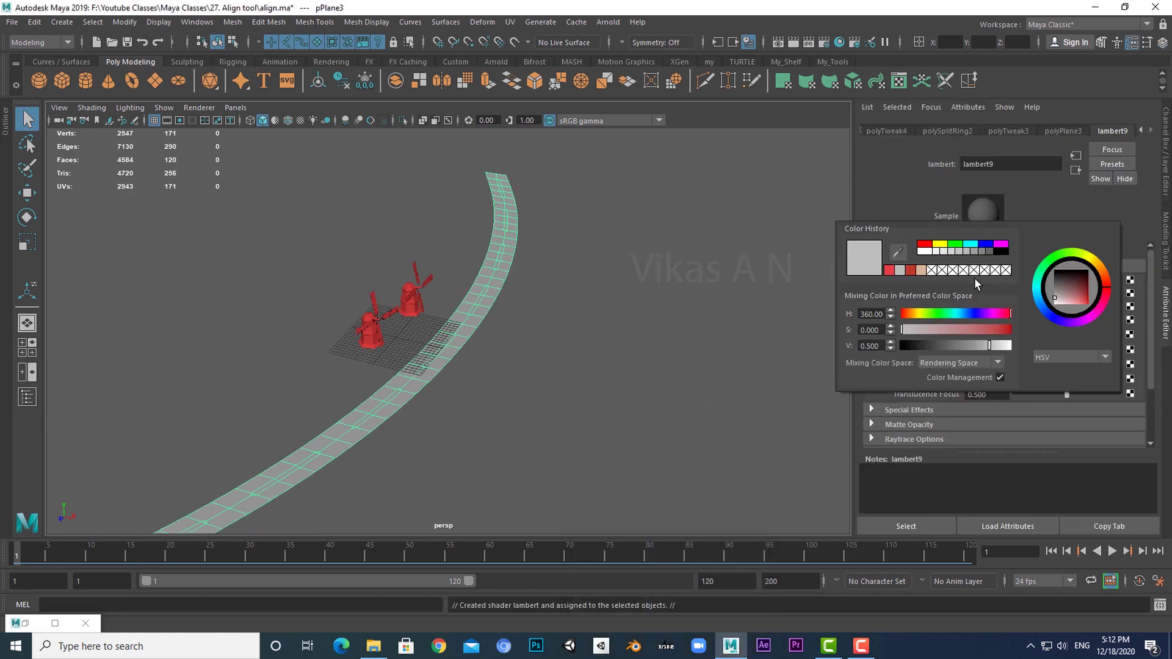
{"action": "left_click_drag", "start_coordinate": [949, 347], "coordinate": [921, 346]}
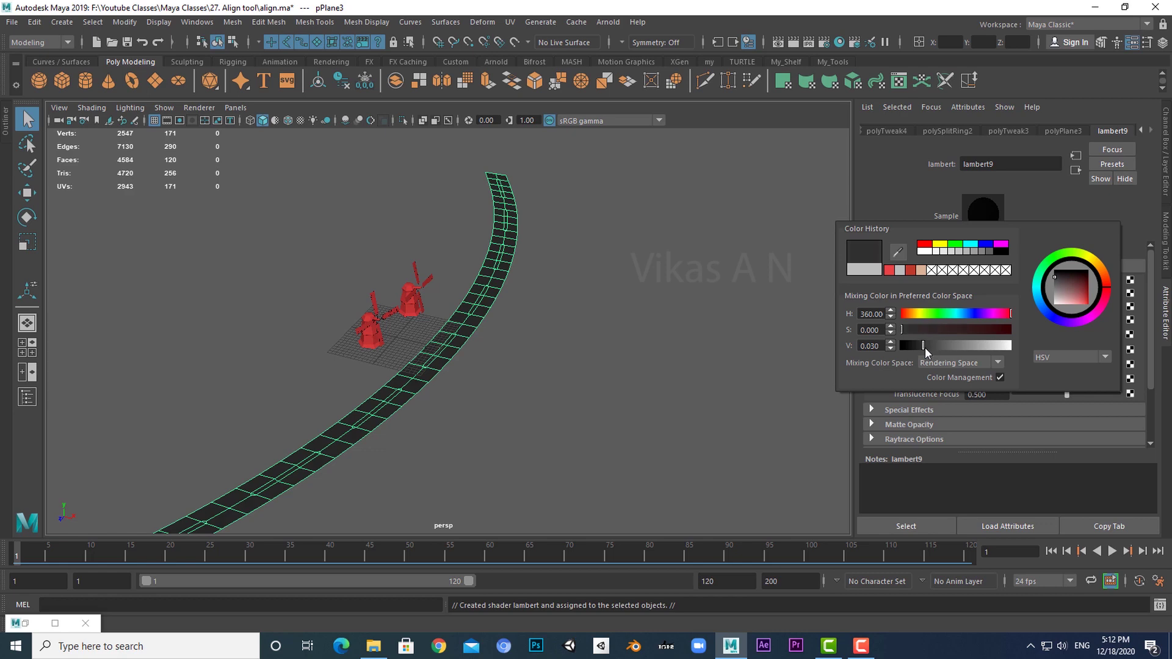
Select the 24 narrow dash faces along the road's centre line, from the near end to the far end.
{"action": "scroll", "coordinate": [718, 342], "scroll_direction": "up", "scroll_amount": 5}
{"action": "right_click", "coordinate": [602, 257]}
{"action": "right_click_drag", "start_coordinate": [601, 256], "coordinate": [601, 293]}
{"action": "middle_click_drag", "start_coordinate": [591, 449], "coordinate": [699, 305], "text": "alt"}
{"action": "scroll", "coordinate": [439, 436], "scroll_direction": "up", "scroll_amount": 2}
{"action": "middle_click_drag", "start_coordinate": [386, 478], "coordinate": [455, 428], "text": "alt"}
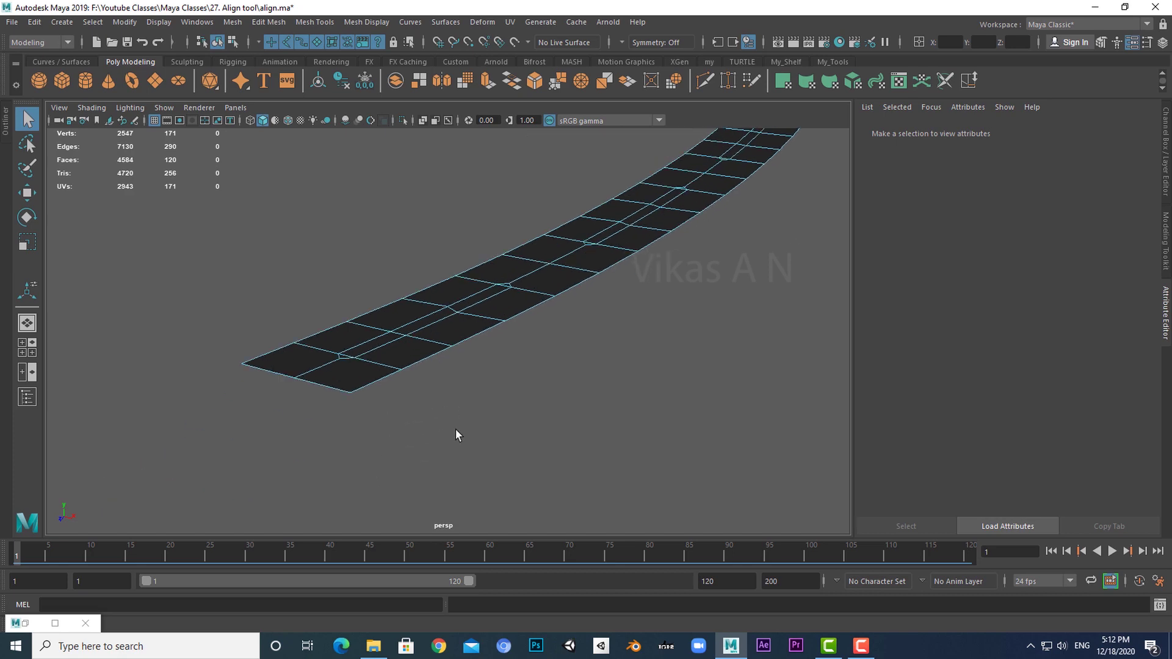
{"action": "left_click", "coordinate": [372, 346]}
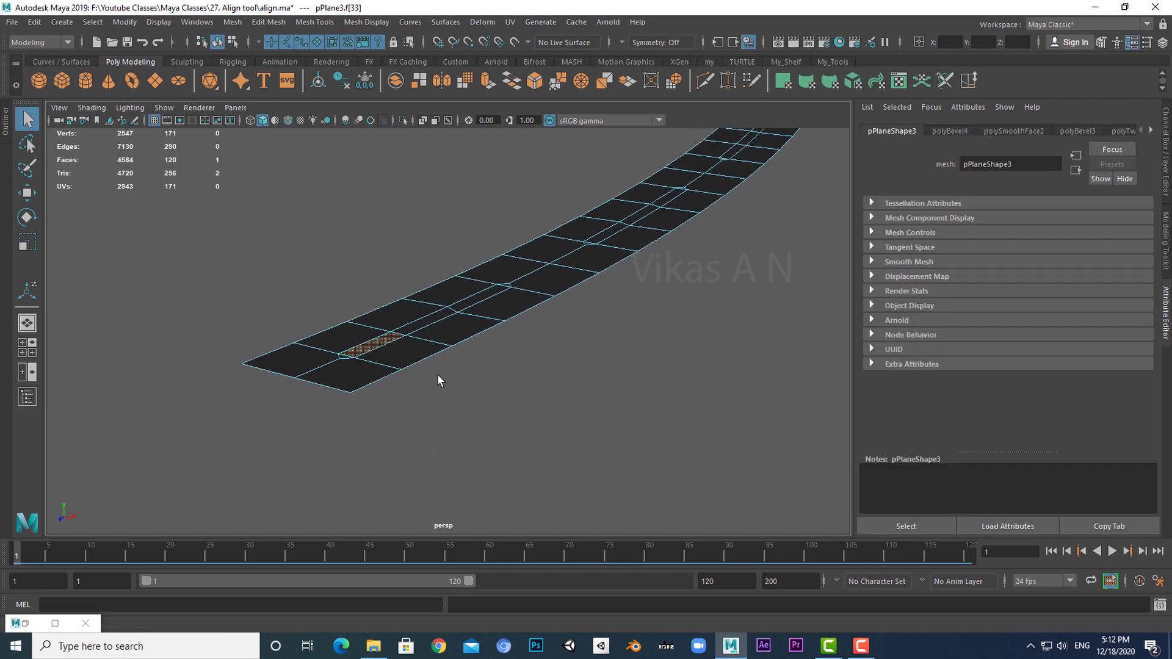
{"action": "key", "text": "f"}
{"action": "scroll", "coordinate": [450, 383], "scroll_direction": "down", "scroll_amount": 8}
{"action": "left_click_drag", "start_coordinate": [451, 386], "coordinate": [590, 365], "text": "alt"}
{"action": "middle_click_drag", "start_coordinate": [591, 365], "coordinate": [473, 460], "text": "alt"}
{"action": "left_click", "coordinate": [404, 378], "text": "shift"}
{"action": "left_click", "coordinate": [443, 348], "text": "shift"}
{"action": "middle_click_drag", "start_coordinate": [668, 335], "coordinate": [513, 537], "text": "alt"}
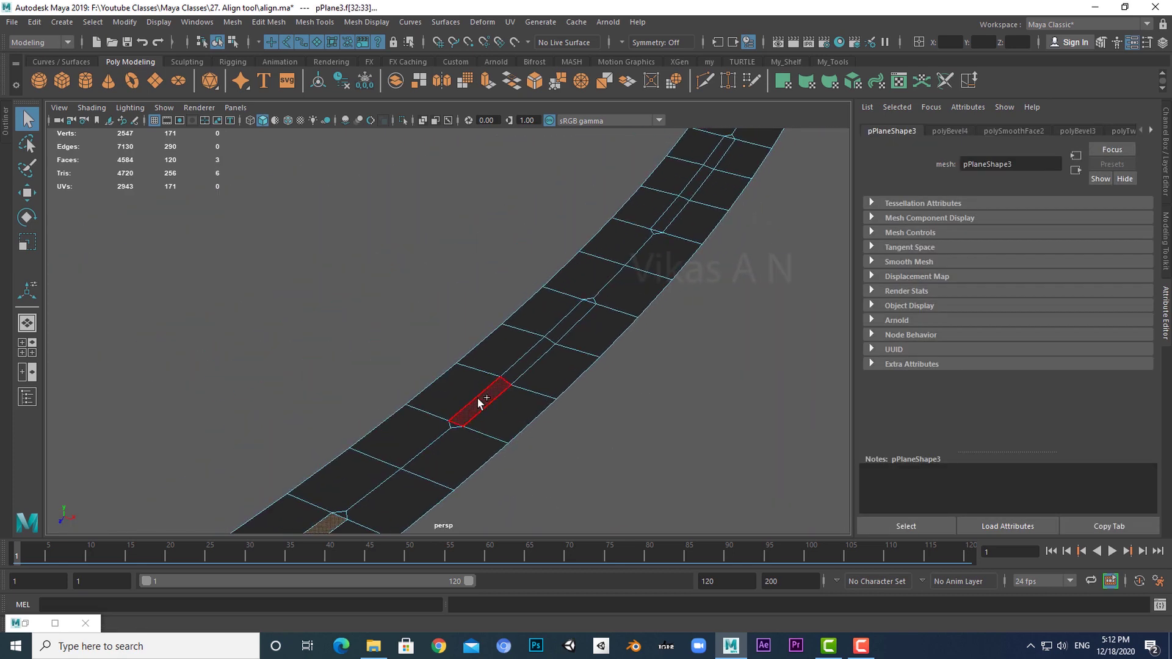
{"action": "left_click", "coordinate": [477, 400], "text": "shift"}
{"action": "left_click", "coordinate": [528, 360], "text": "shift"}
{"action": "left_click", "coordinate": [572, 321], "text": "shift"}
{"action": "middle_click_drag", "start_coordinate": [720, 351], "coordinate": [537, 556], "text": "alt"}
{"action": "left_click", "coordinate": [506, 397], "text": "shift"}
{"action": "left_click", "coordinate": [538, 357], "text": "shift"}
{"action": "middle_click_drag", "start_coordinate": [621, 367], "coordinate": [482, 523], "text": "alt"}
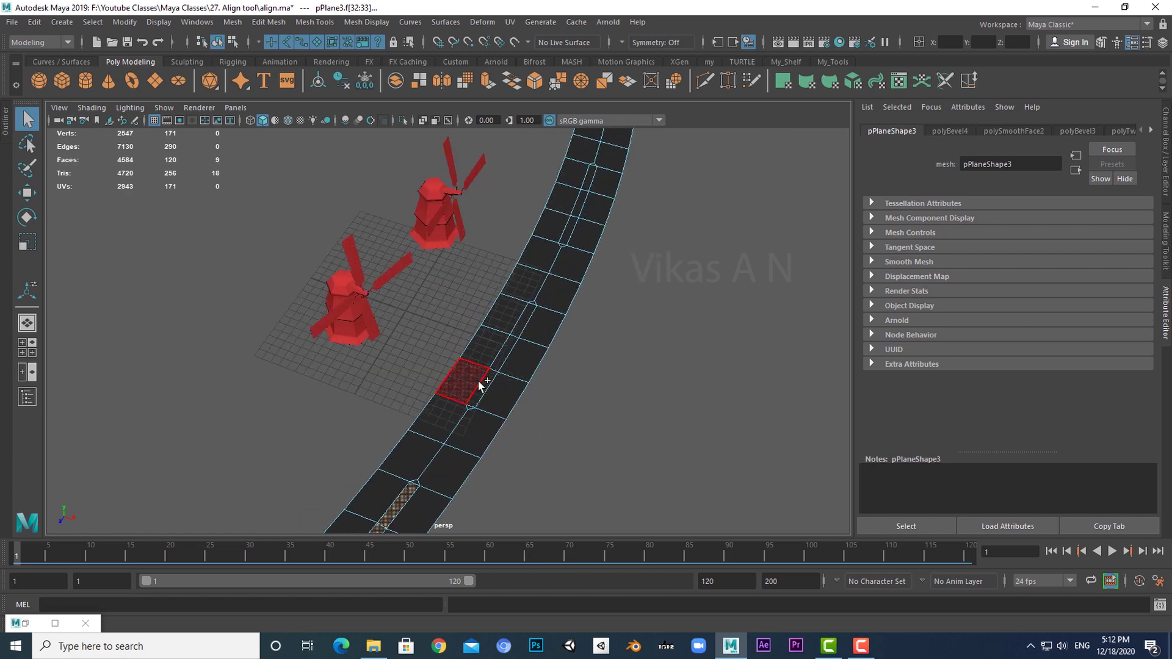
{"action": "left_click", "coordinate": [482, 389], "text": "shift"}
{"action": "left_click", "coordinate": [505, 356], "text": "shift"}
{"action": "left_click", "coordinate": [525, 321], "text": "shift"}
{"action": "middle_click_drag", "start_coordinate": [622, 234], "coordinate": [567, 350], "text": "alt"}
{"action": "left_click", "coordinate": [547, 272], "text": "shift"}
{"action": "middle_click_drag", "start_coordinate": [592, 143], "coordinate": [541, 287], "text": "alt"}
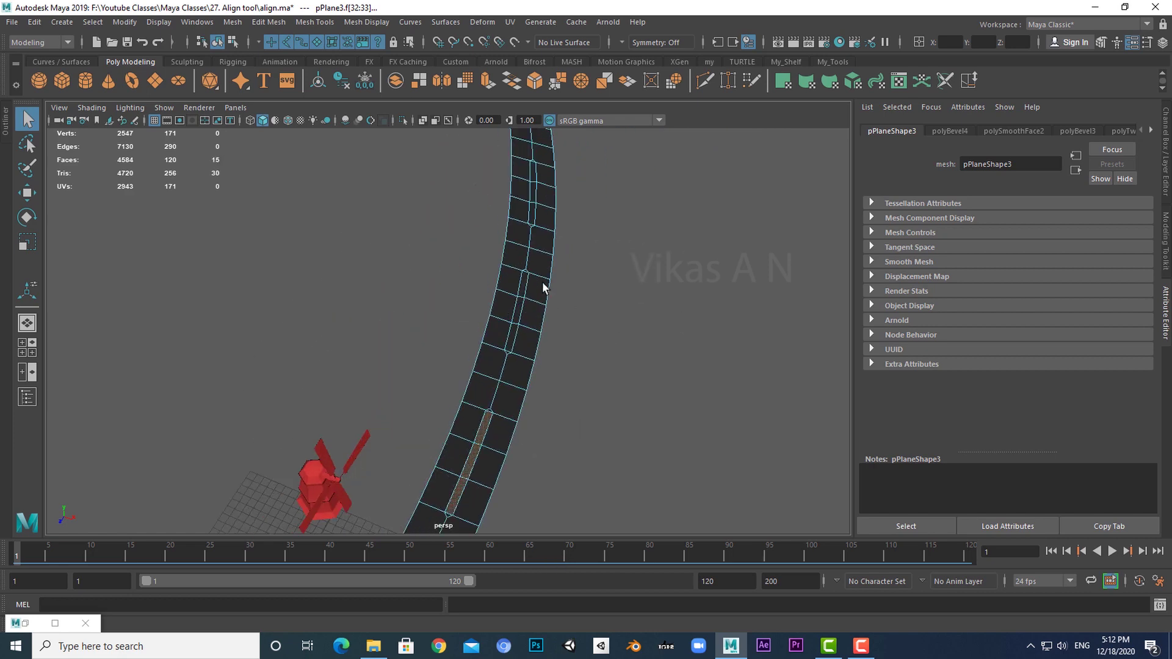
{"action": "left_click", "coordinate": [513, 341], "text": "shift"}
{"action": "left_click", "coordinate": [522, 311], "text": "shift"}
{"action": "left_click", "coordinate": [529, 283], "text": "shift"}
{"action": "middle_click_drag", "start_coordinate": [567, 180], "coordinate": [525, 343], "text": "alt"}
{"action": "left_click", "coordinate": [499, 355], "text": "shift"}
{"action": "left_click", "coordinate": [501, 327], "text": "shift"}
{"action": "left_click", "coordinate": [501, 304], "text": "shift"}
{"action": "left_click", "coordinate": [500, 225], "text": "shift"}
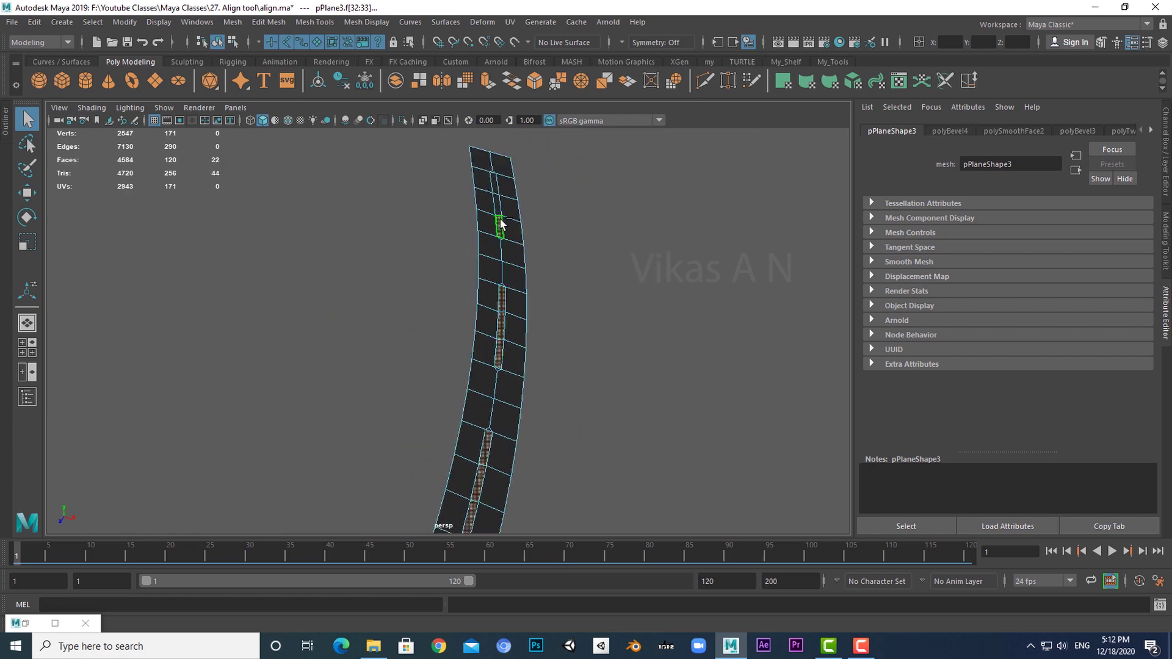
{"action": "left_click", "coordinate": [497, 204], "text": "shift"}
{"action": "left_click", "coordinate": [494, 184], "text": "shift"}
Assign a new Lambert material with a lighter colour to the selected dash faces and return the road to object mode.
{"action": "scroll", "coordinate": [572, 331], "scroll_direction": "down", "scroll_amount": 3}
{"action": "left_click_drag", "start_coordinate": [556, 369], "coordinate": [606, 279], "text": "alt"}
{"action": "right_click_drag", "start_coordinate": [606, 279], "coordinate": [611, 621]}
{"action": "left_click", "coordinate": [680, 315]}
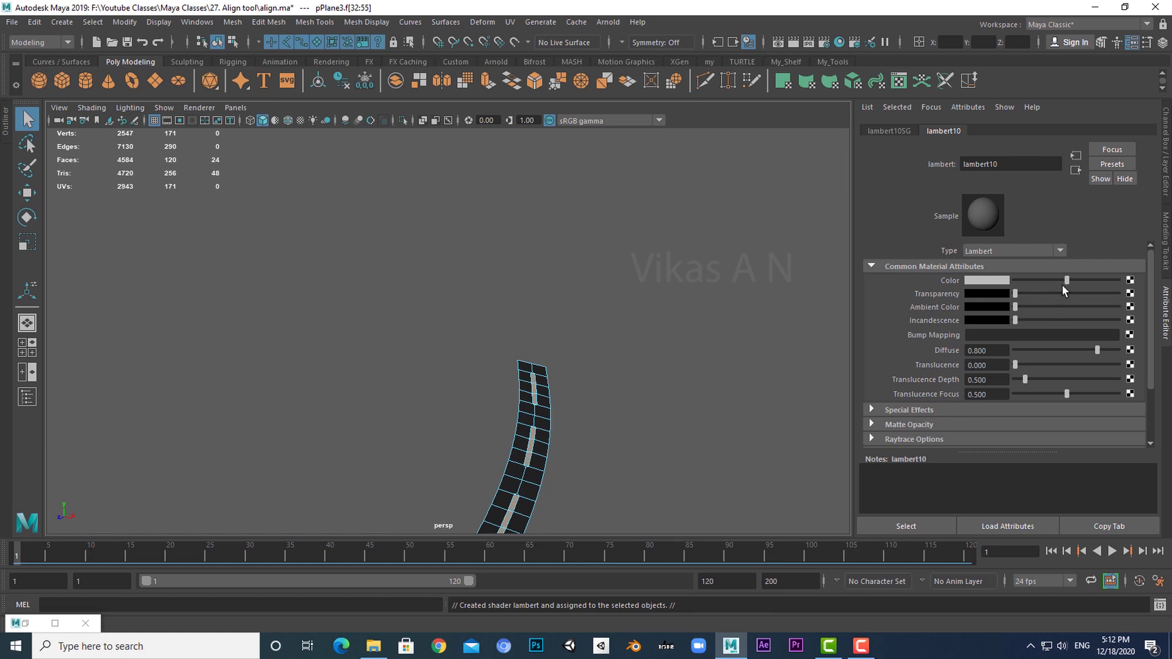
{"action": "left_click_drag", "start_coordinate": [1067, 279], "coordinate": [1087, 280]}
{"action": "left_click", "coordinate": [669, 430]}
{"action": "scroll", "coordinate": [669, 429], "scroll_direction": "down", "scroll_amount": 3}
{"action": "middle_click_drag", "start_coordinate": [669, 430], "coordinate": [688, 343], "text": "alt"}
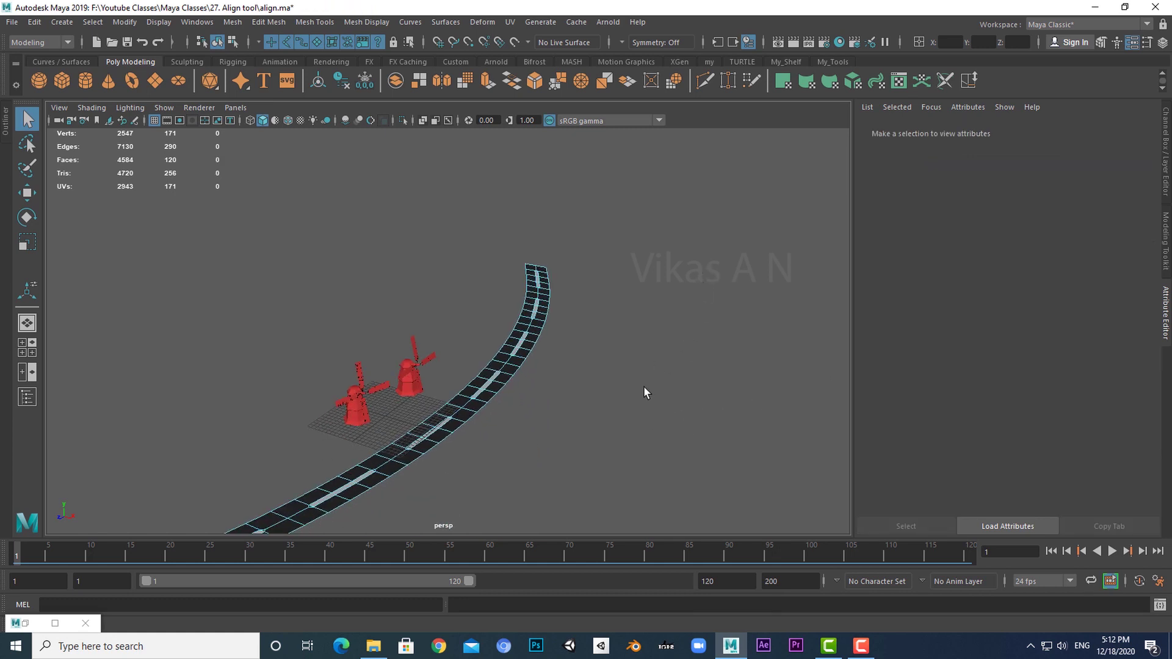
{"action": "scroll", "coordinate": [644, 386], "scroll_direction": "up", "scroll_amount": 2}
{"action": "right_click_drag", "start_coordinate": [563, 352], "coordinate": [636, 261]}
{"action": "left_click", "coordinate": [621, 430]}
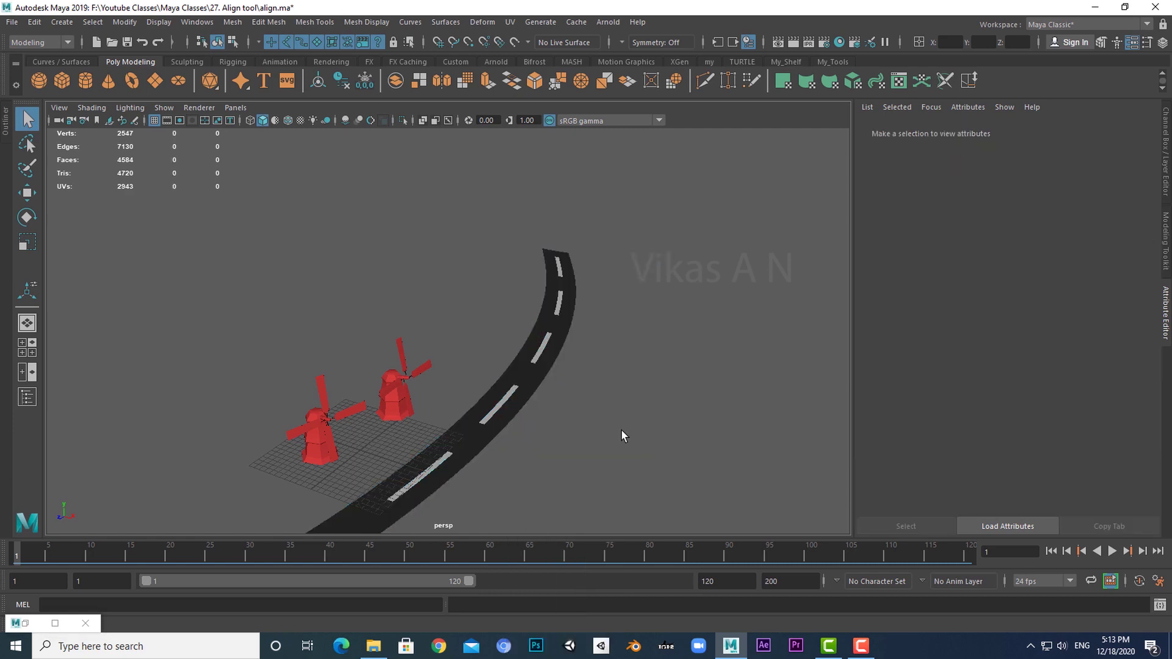
Select the road's full outer border edge loop on the side facing away from the windmills.
{"action": "middle_click_drag", "start_coordinate": [621, 430], "coordinate": [692, 355], "text": "alt"}
{"action": "left_click_drag", "start_coordinate": [634, 409], "coordinate": [562, 381], "text": "alt"}
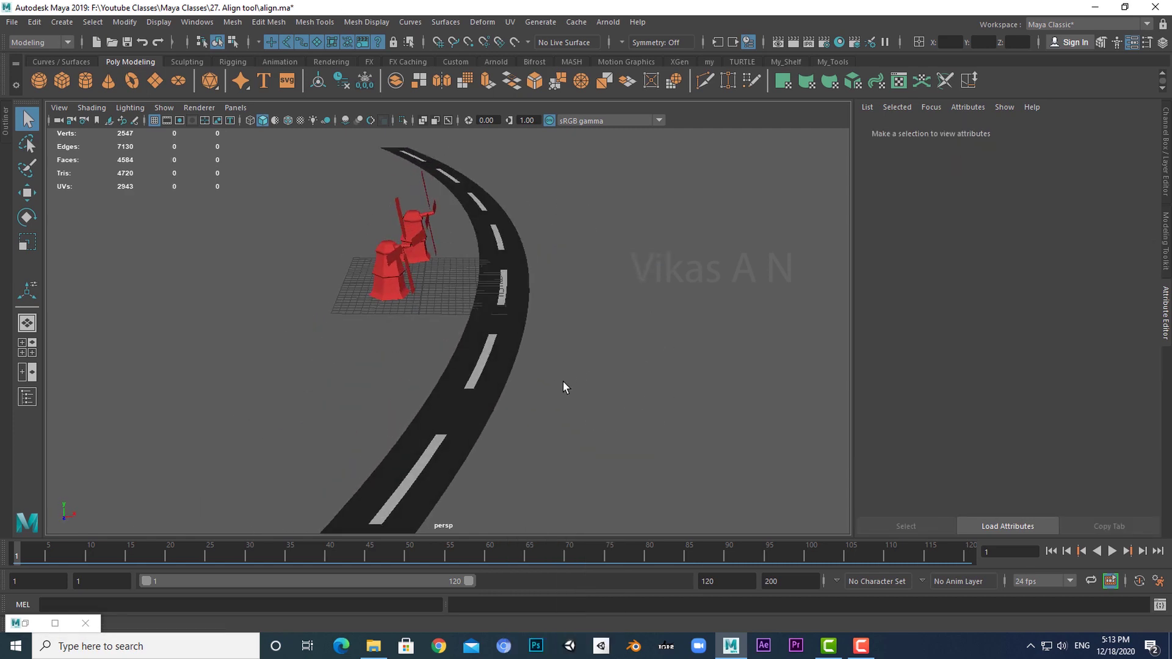
{"action": "left_click", "coordinate": [516, 346]}
{"action": "key", "text": "r"}
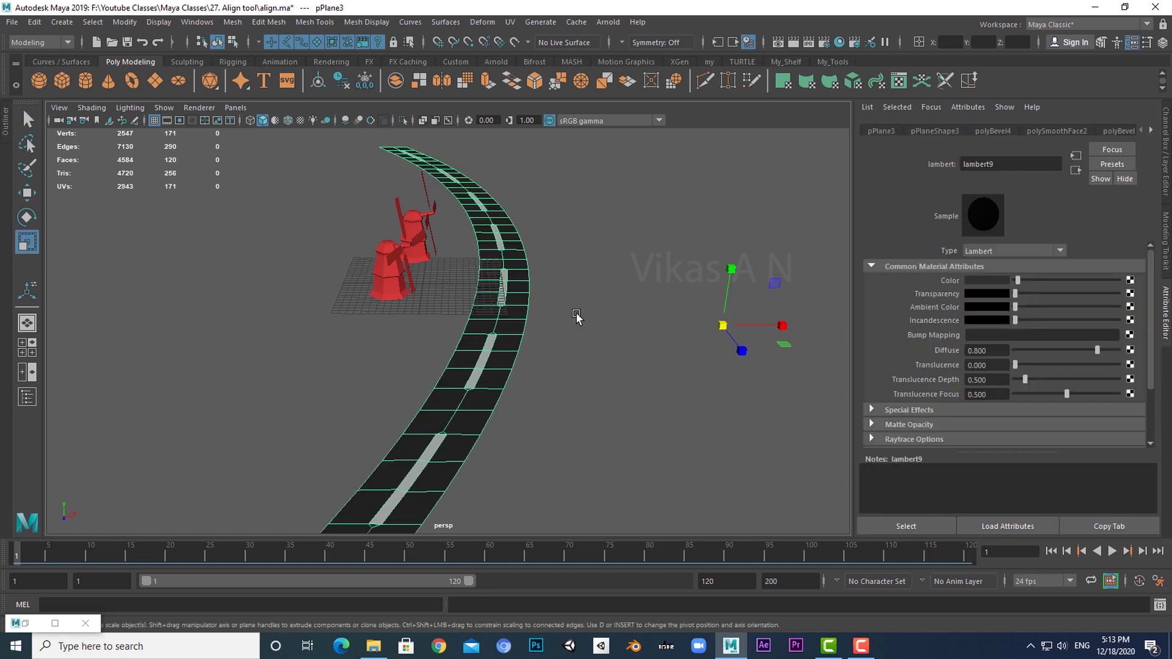
{"action": "right_click_drag", "start_coordinate": [577, 280], "coordinate": [578, 241]}
{"action": "scroll", "coordinate": [586, 424], "scroll_direction": "down", "scroll_amount": 3}
{"action": "left_click_drag", "start_coordinate": [586, 429], "coordinate": [618, 243], "text": "alt"}
{"action": "key", "text": "q"}
{"action": "left_click", "coordinate": [402, 419]}
{"action": "double_click", "coordinate": [587, 178]}
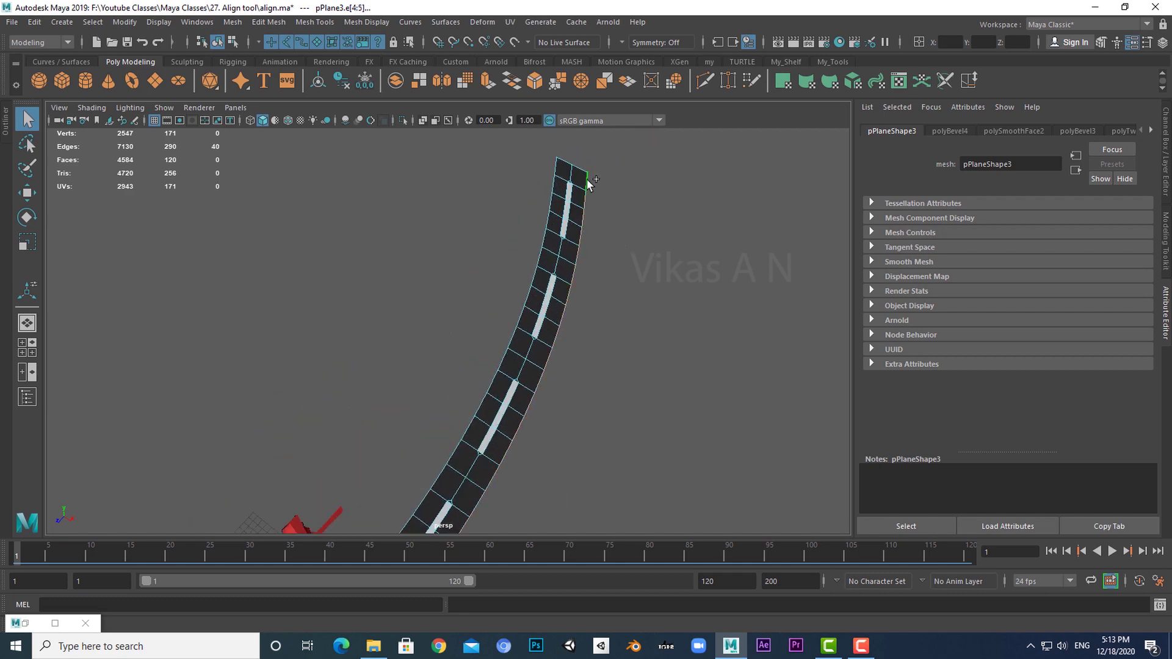
Move the selected border edges slightly outward to widen the road, then return it to object mode and deselect it.
{"action": "left_click_drag", "start_coordinate": [587, 178], "coordinate": [615, 319], "text": "alt"}
{"action": "key", "text": "w"}
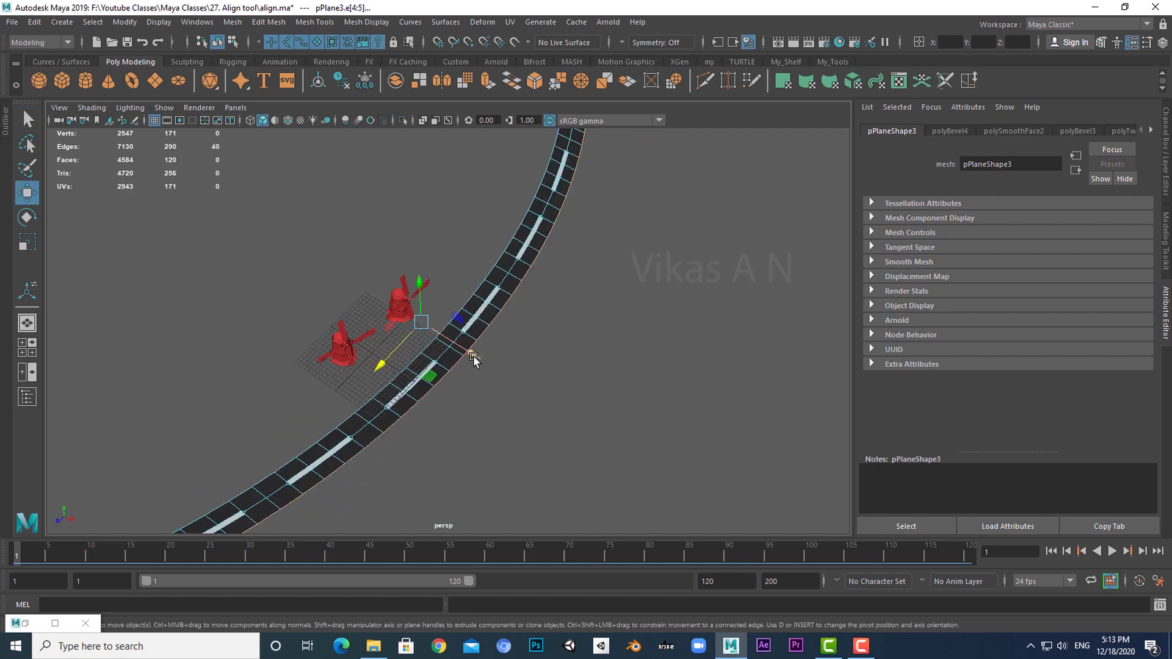
{"action": "left_click_drag", "start_coordinate": [472, 356], "coordinate": [477, 359]}
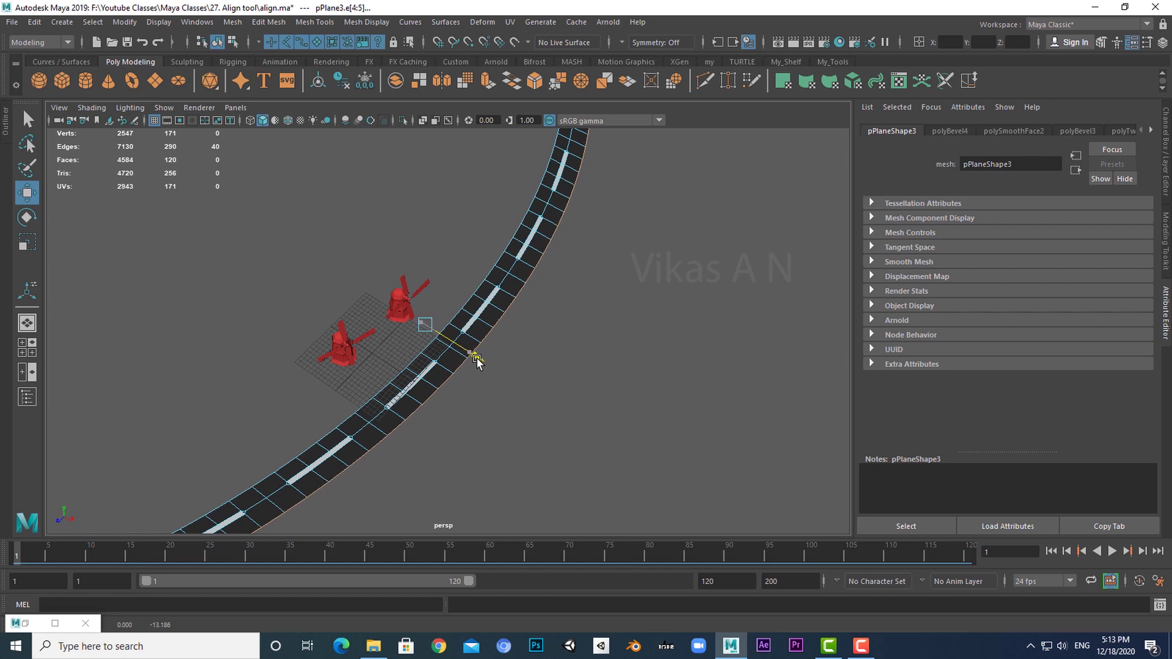
{"action": "key", "text": "q"}
{"action": "right_click_drag", "start_coordinate": [482, 332], "coordinate": [527, 307]}
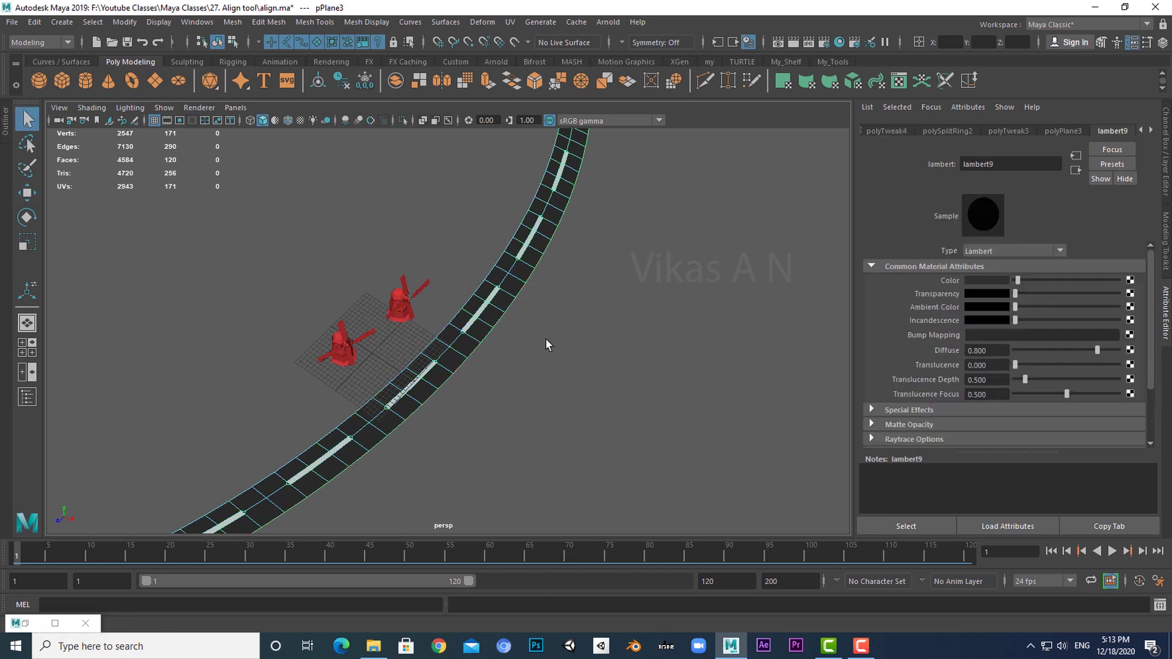
{"action": "left_click", "coordinate": [538, 376]}
Bring back the Content Browser and look through the Paint Effects Trees examples.
{"action": "left_click_drag", "start_coordinate": [532, 393], "coordinate": [575, 388], "text": "alt"}
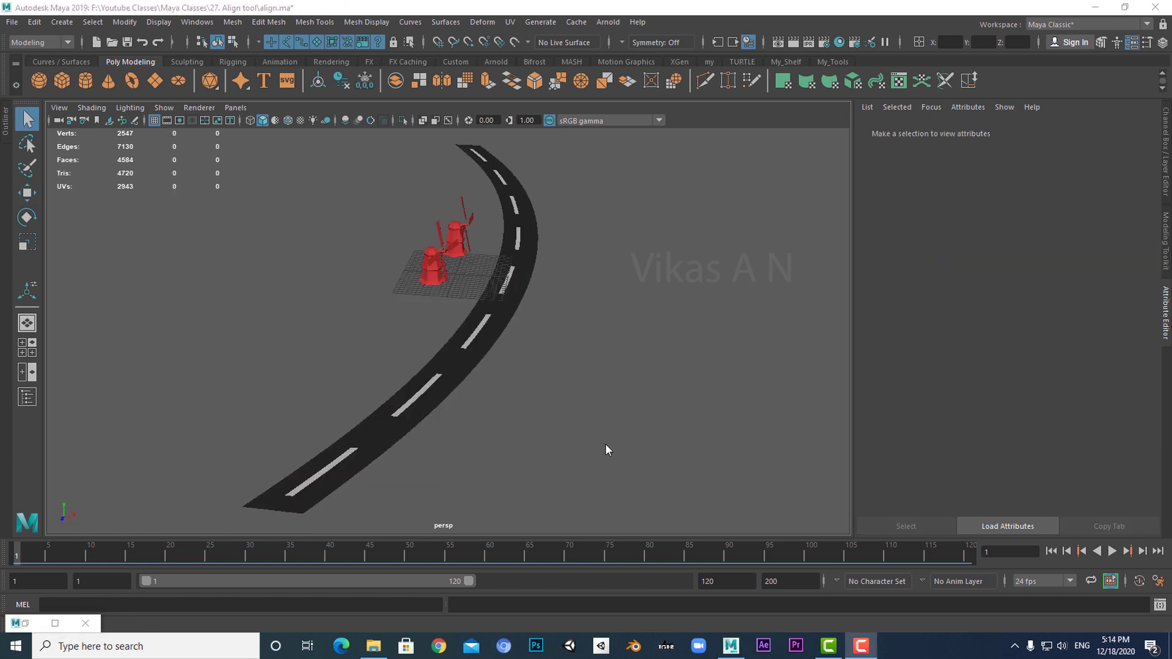
{"action": "left_click_drag", "start_coordinate": [605, 445], "coordinate": [511, 418], "text": "alt"}
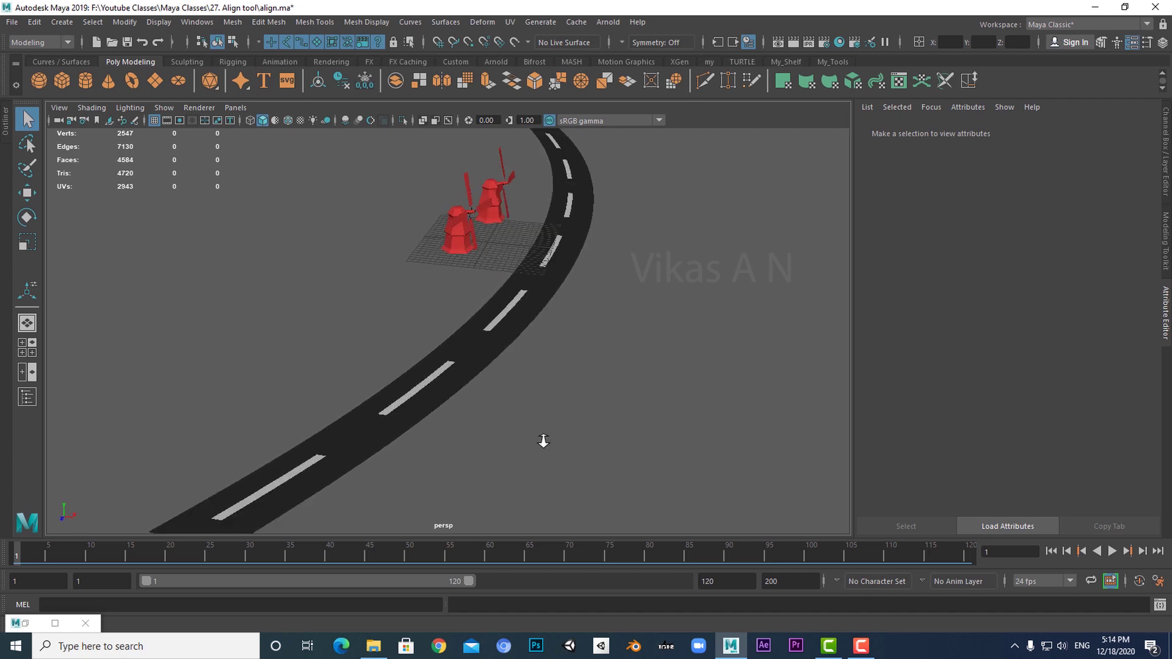
{"action": "right_click_drag", "start_coordinate": [543, 440], "coordinate": [556, 431], "text": "alt"}
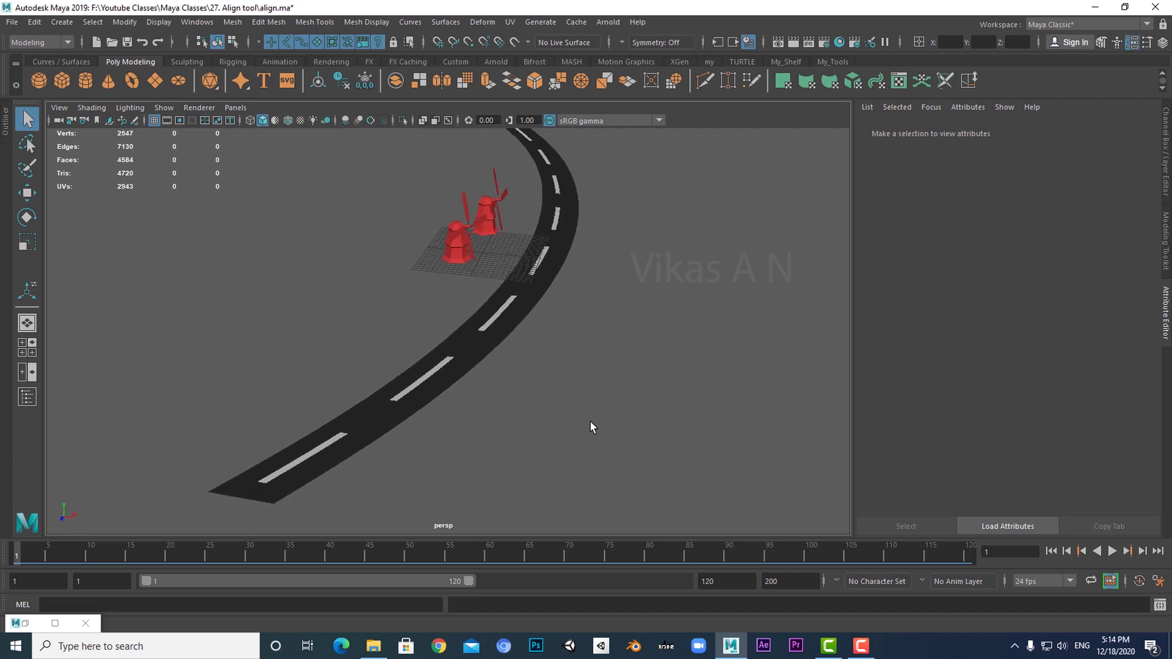
{"action": "left_click", "coordinate": [26, 623]}
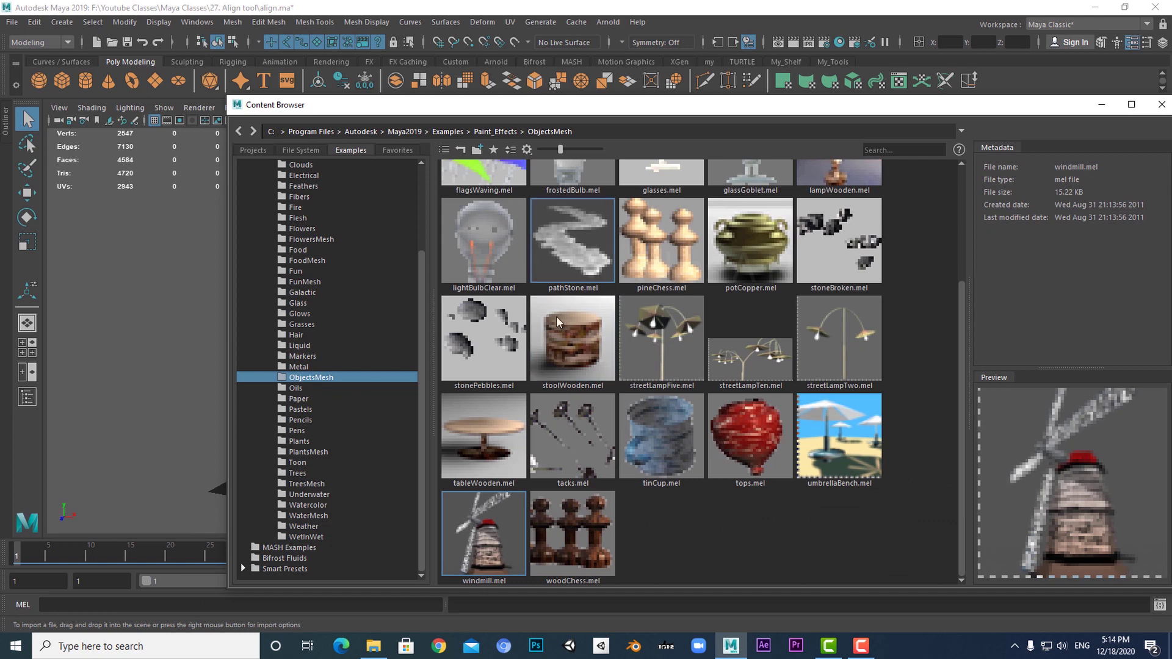
{"action": "scroll", "coordinate": [704, 426], "scroll_direction": "up", "scroll_amount": 3}
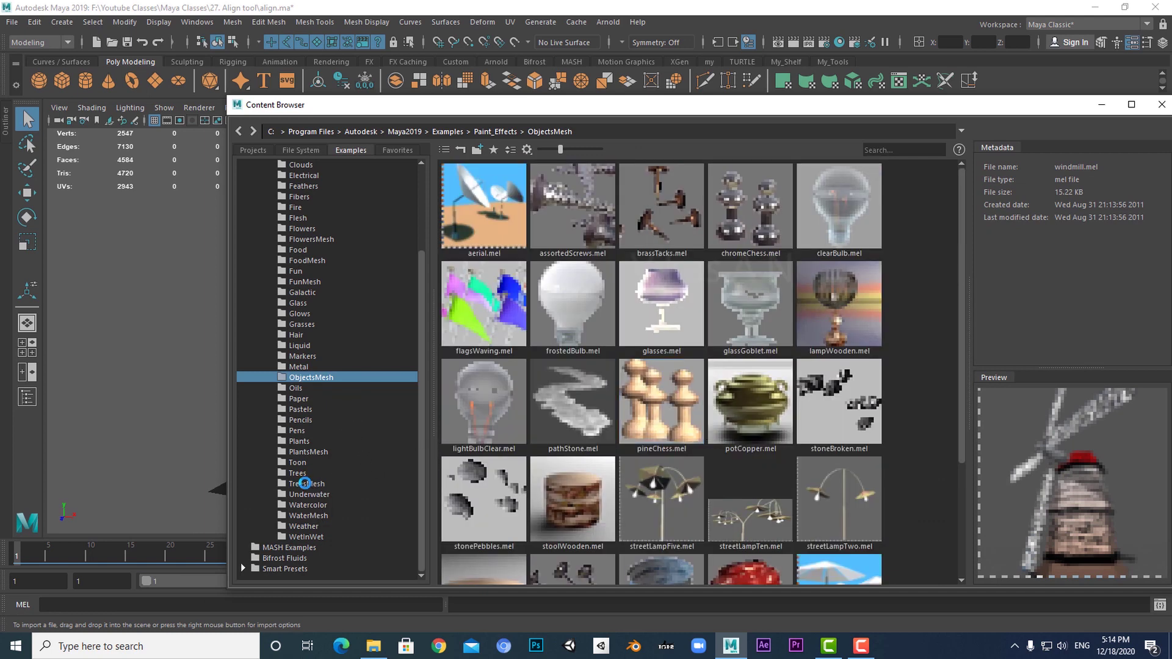
{"action": "left_click", "coordinate": [305, 484]}
{"action": "left_click", "coordinate": [297, 473]}
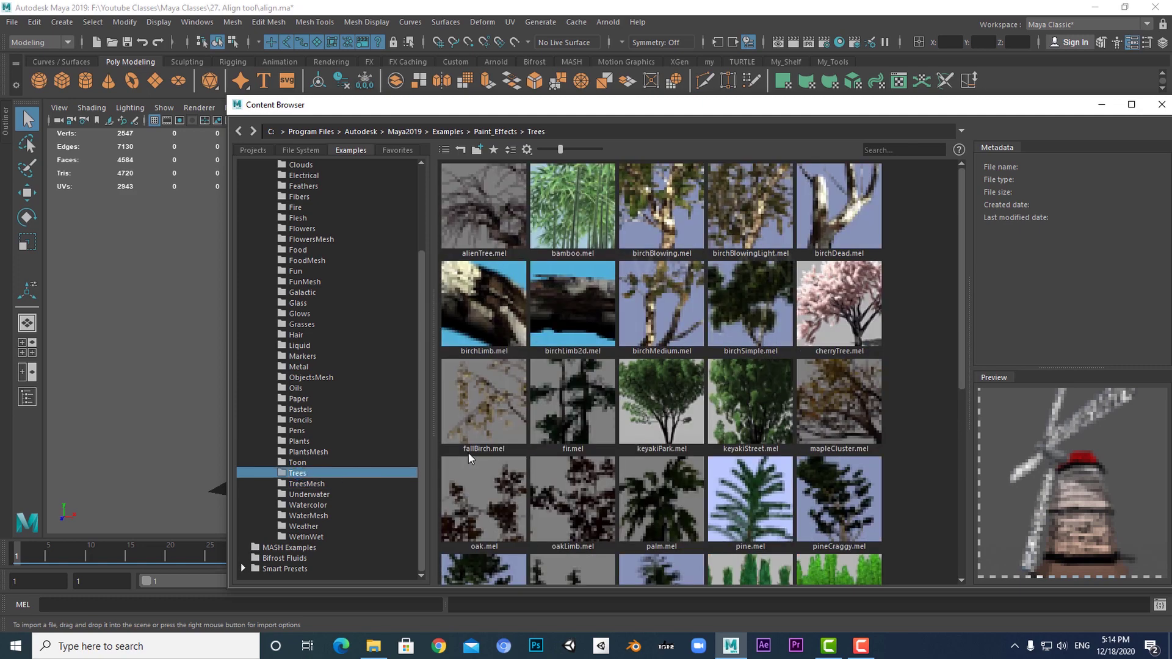
{"action": "scroll", "coordinate": [647, 428], "scroll_direction": "down", "scroll_amount": 5}
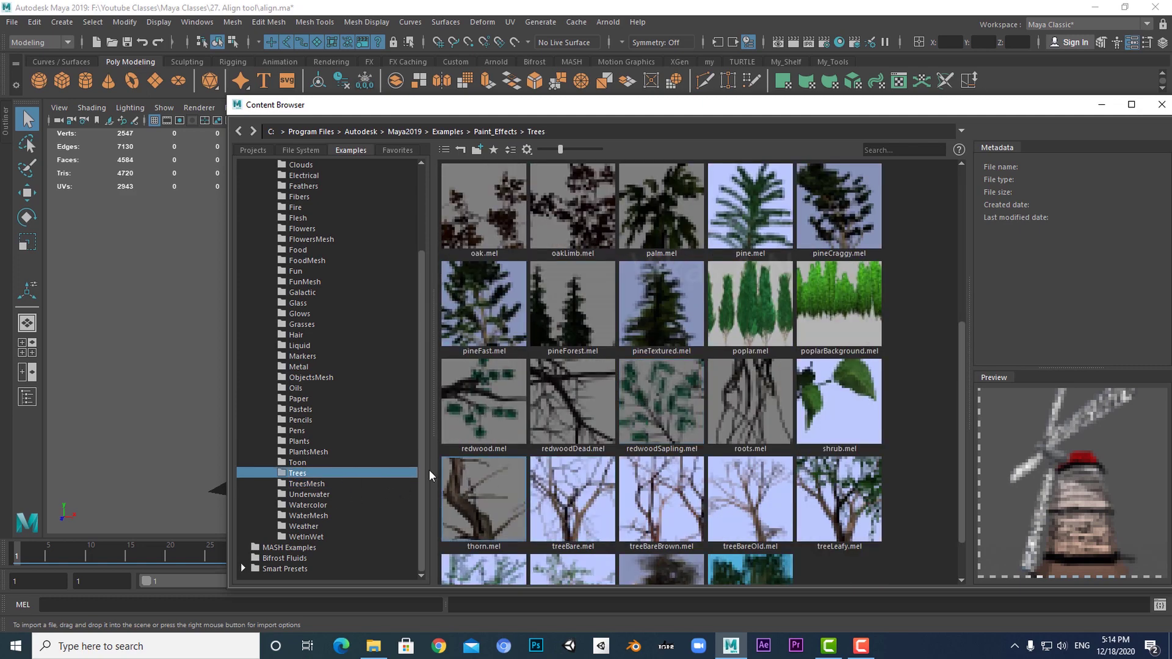
{"action": "scroll", "coordinate": [517, 452], "scroll_direction": "down", "scroll_amount": 1}
Pick the oakHeavy.mel brush from the TreesMesh Paint Effects examples and minimize the Content Browser.
{"action": "left_click", "coordinate": [322, 485]}
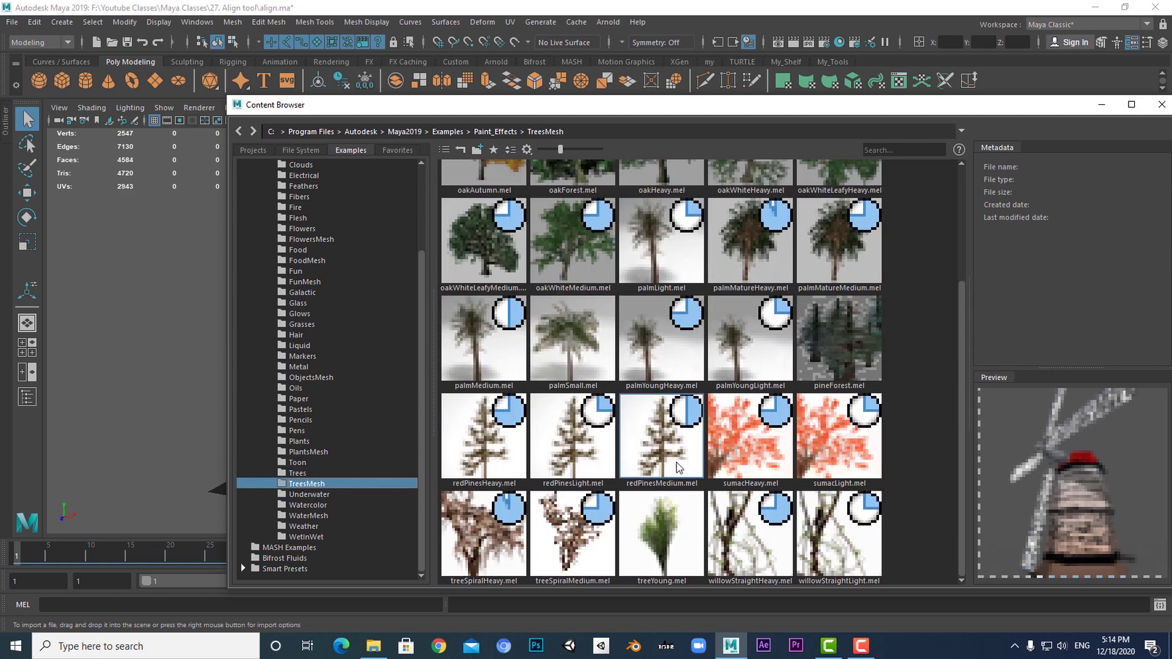
{"action": "scroll", "coordinate": [717, 435], "scroll_direction": "up", "scroll_amount": 3}
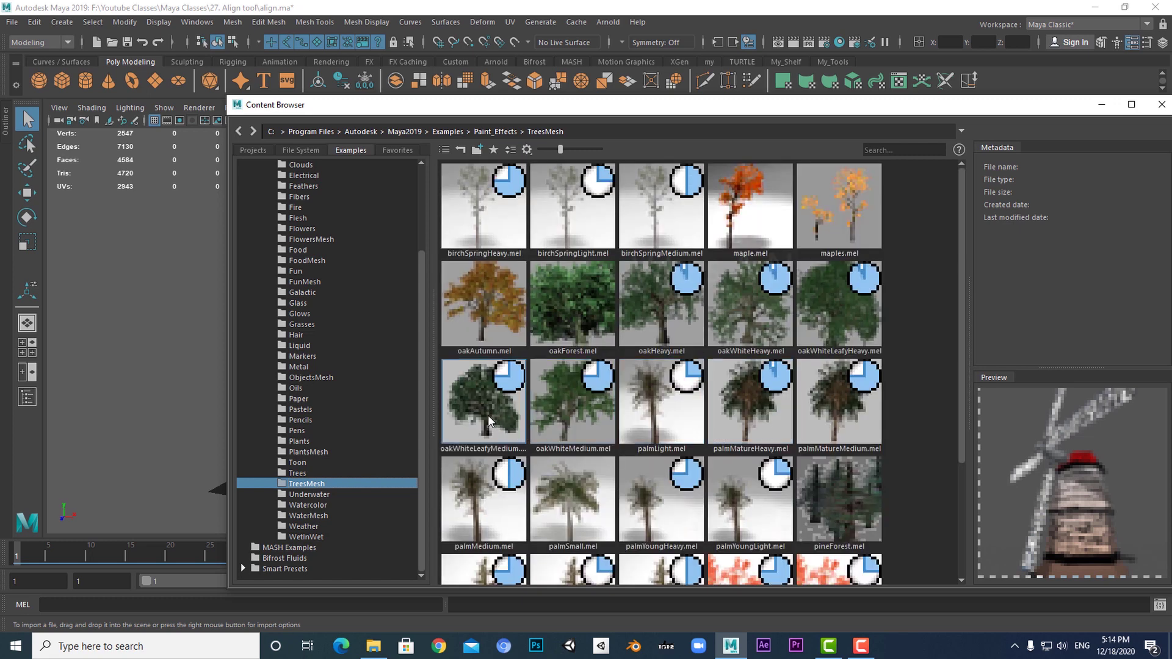
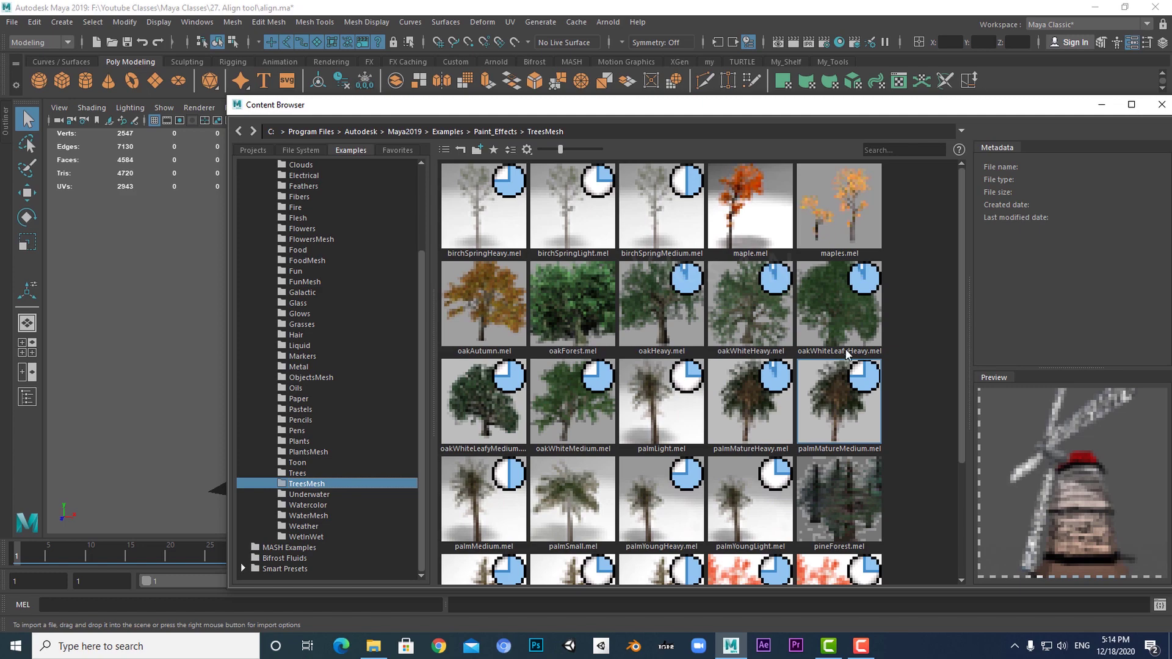
{"action": "scroll", "coordinate": [848, 356], "scroll_direction": "down", "scroll_amount": 3}
{"action": "scroll", "coordinate": [848, 356], "scroll_direction": "up", "scroll_amount": 3}
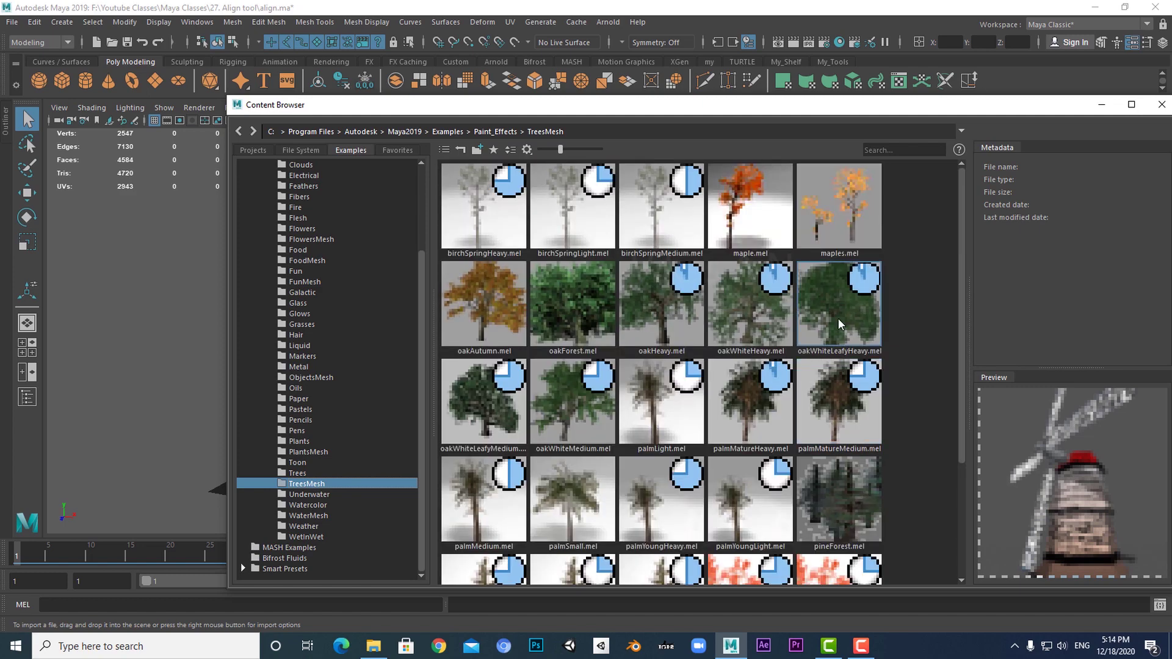
{"action": "left_click", "coordinate": [649, 307]}
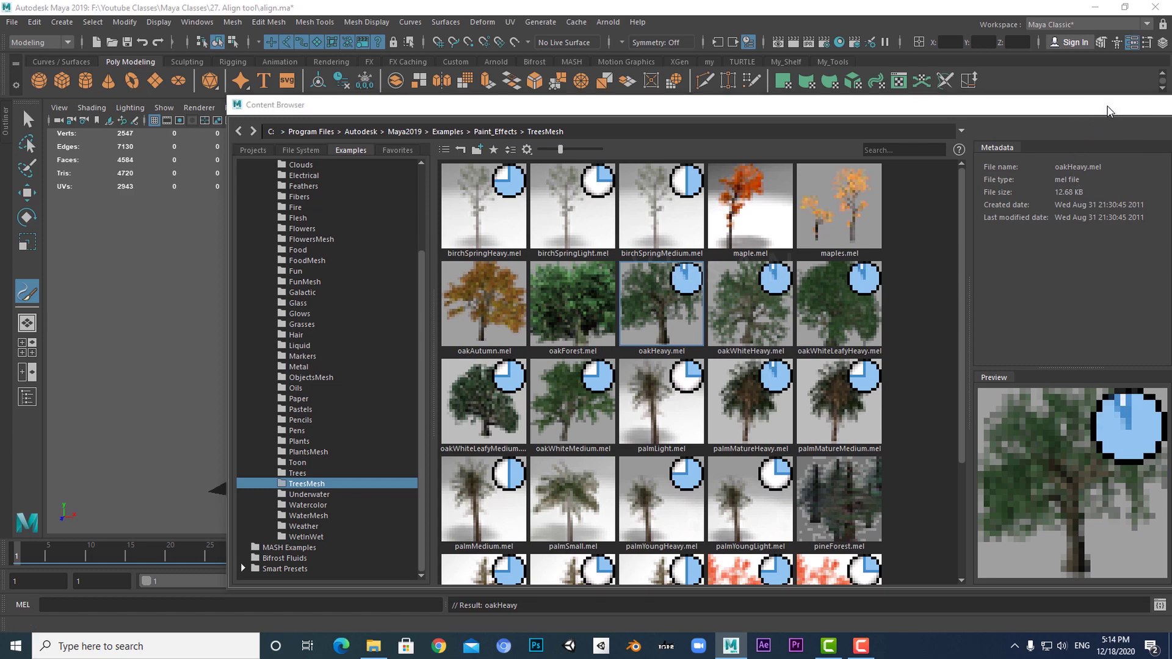
{"action": "left_click", "coordinate": [1101, 105]}
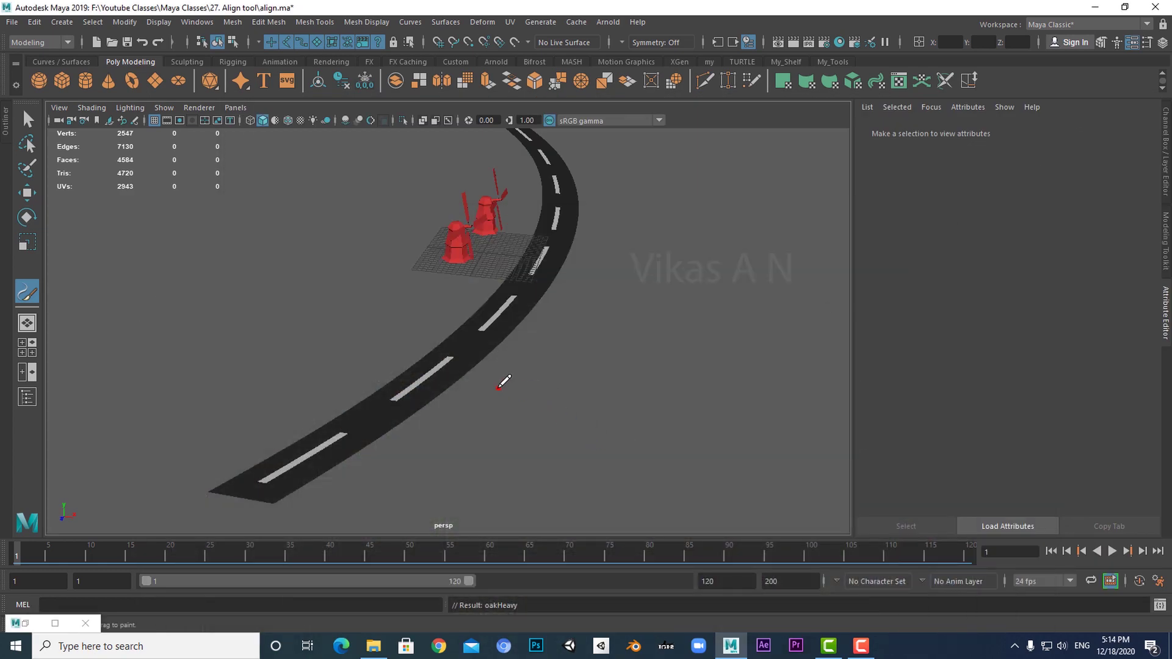
Paint a short oakHeavy stroke on the ground beside the road's outer edge and leave the paint tool.
{"action": "key", "text": "b"}
{"action": "left_click_drag", "start_coordinate": [576, 383], "coordinate": [587, 384]}
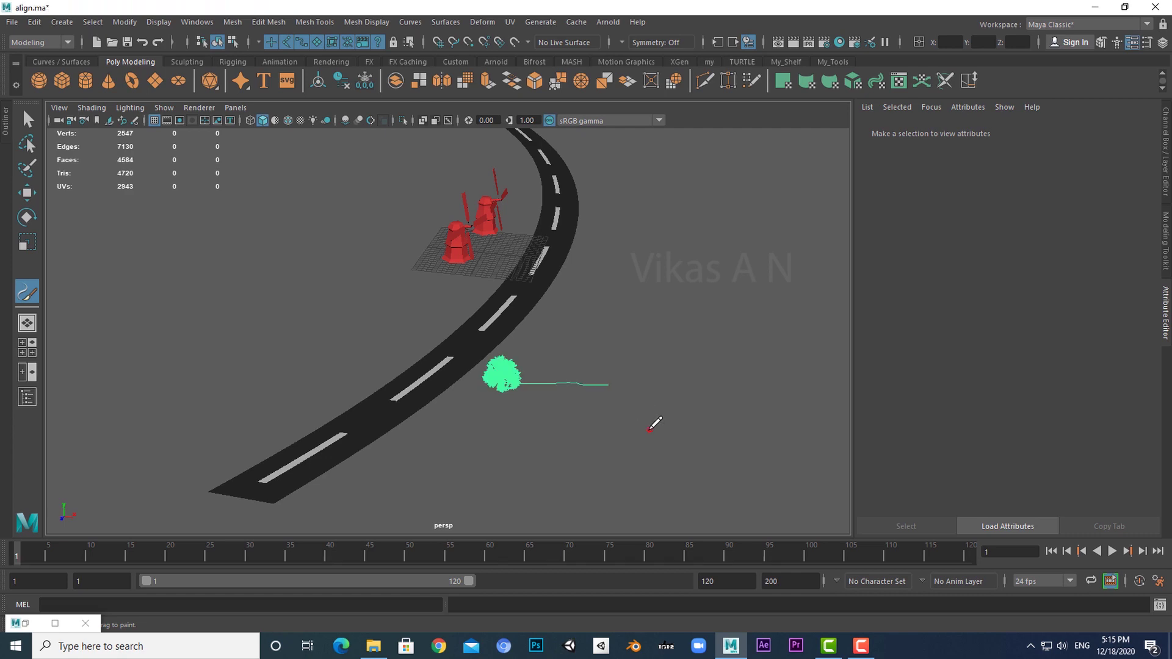
{"action": "key", "text": "q"}
Examine the painted oak tree and its stroke up close from several angles.
{"action": "scroll", "coordinate": [651, 427], "scroll_direction": "up", "scroll_amount": 6}
{"action": "middle_click_drag", "start_coordinate": [662, 506], "coordinate": [582, 428], "text": "alt"}
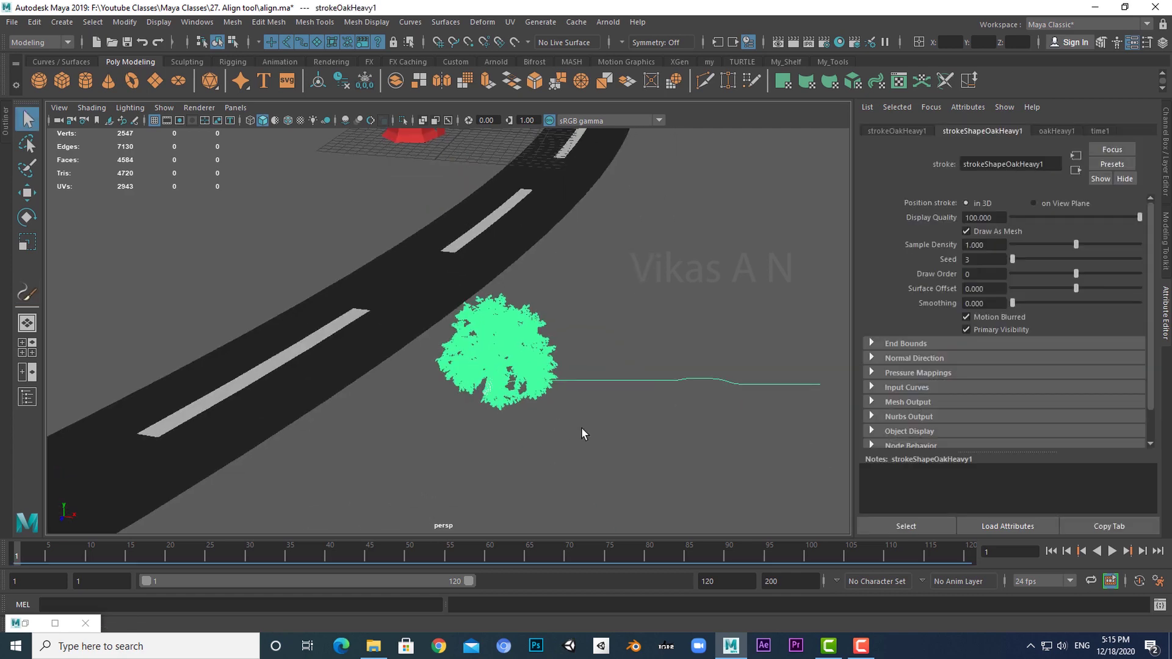
{"action": "left_click", "coordinate": [595, 463]}
{"action": "left_click_drag", "start_coordinate": [571, 463], "coordinate": [582, 463], "text": "alt"}
{"action": "left_click", "coordinate": [539, 379]}
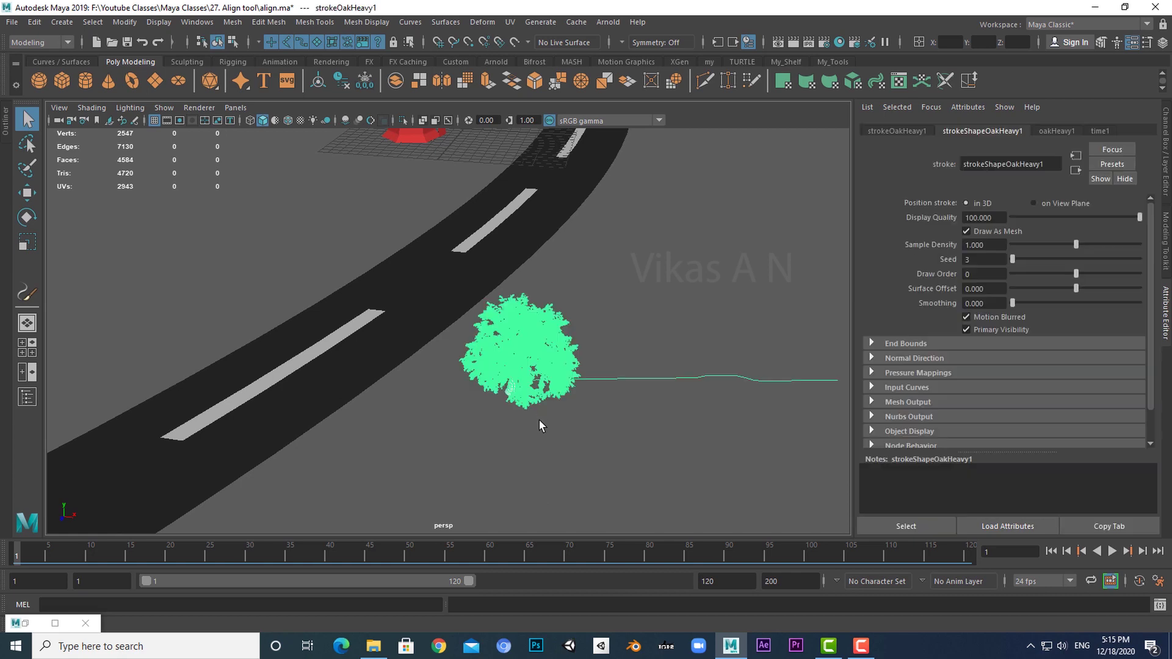
{"action": "mouse_move", "coordinate": [540, 420]}
{"action": "left_mouse_down", "text": "alt"}
{"action": "mouse_move", "coordinate": [523, 443]}
{"action": "mouse_move", "coordinate": [482, 438]}
{"action": "mouse_move", "coordinate": [601, 434]}
{"action": "mouse_move", "coordinate": [574, 450]}
{"action": "left_mouse_up", "text": "alt"}
{"action": "left_click", "coordinate": [508, 452]}
{"action": "middle_click_drag", "start_coordinate": [471, 448], "coordinate": [551, 449], "text": "alt"}
{"action": "scroll", "coordinate": [551, 450], "scroll_direction": "up", "scroll_amount": 4}
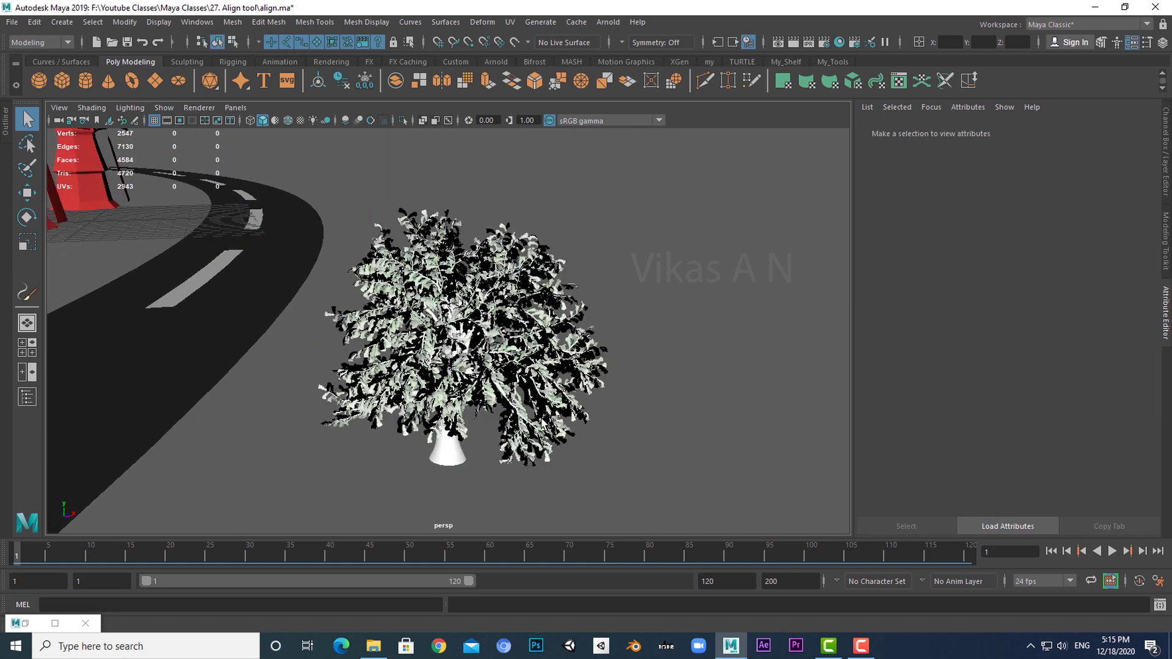
Try to convert the oak tree's Paint Effects stroke to polygons with the current conversion settings.
{"action": "left_click", "coordinate": [501, 347]}
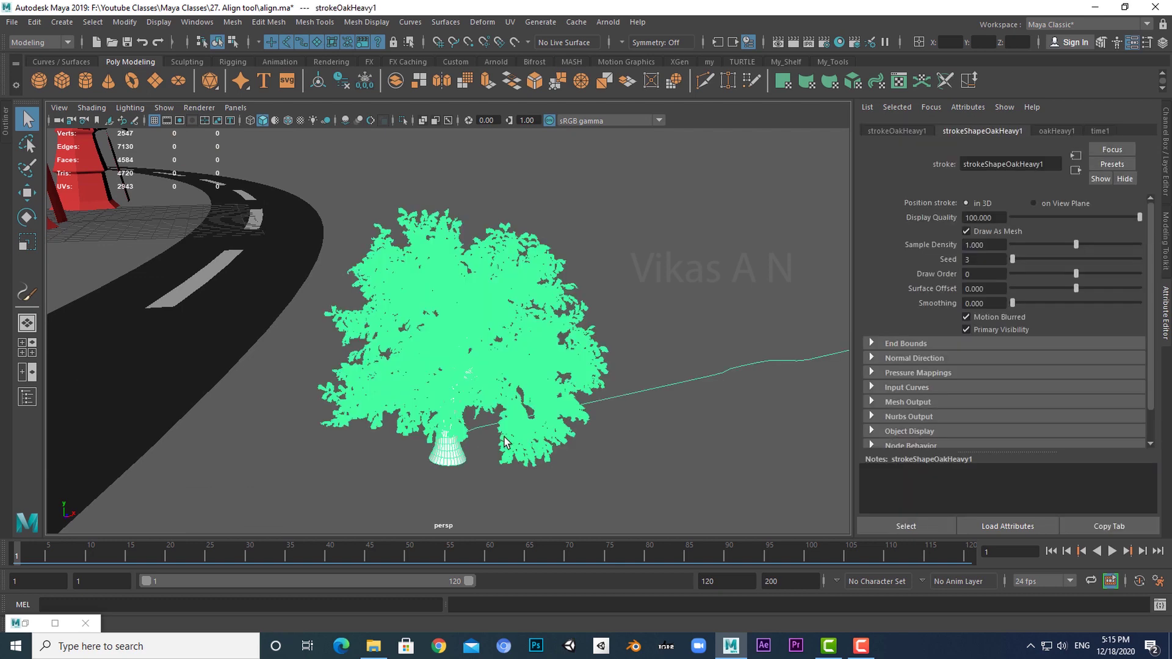
{"action": "left_click", "coordinate": [129, 23]}
{"action": "mouse_move", "coordinate": [186, 346]}
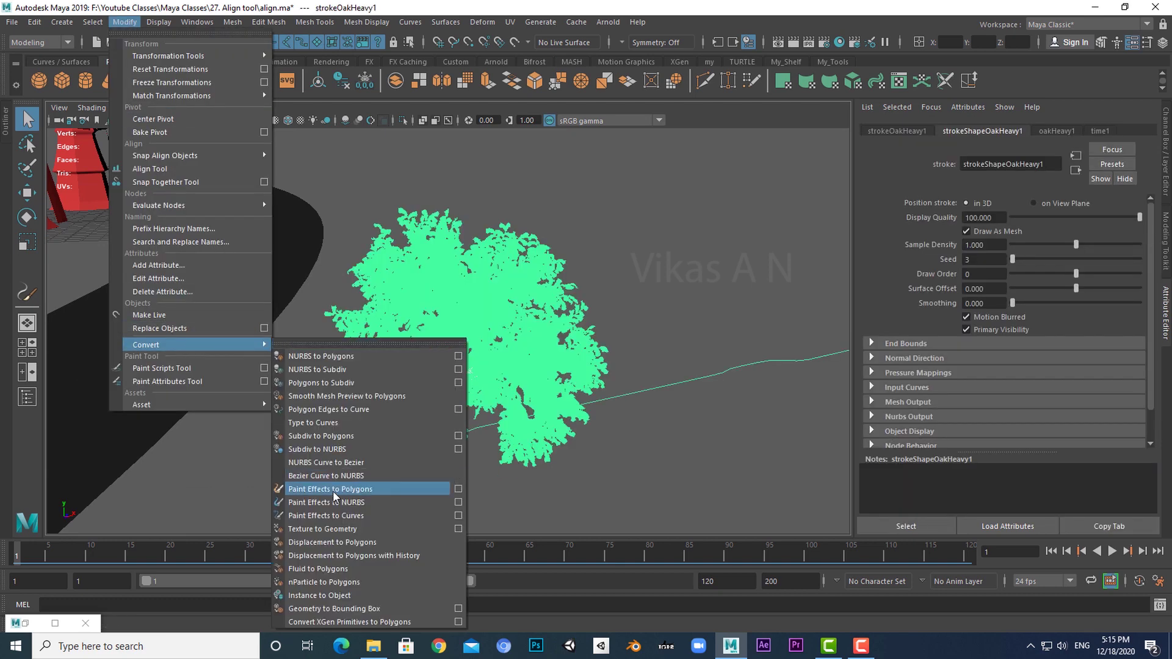
{"action": "left_click", "coordinate": [369, 489]}
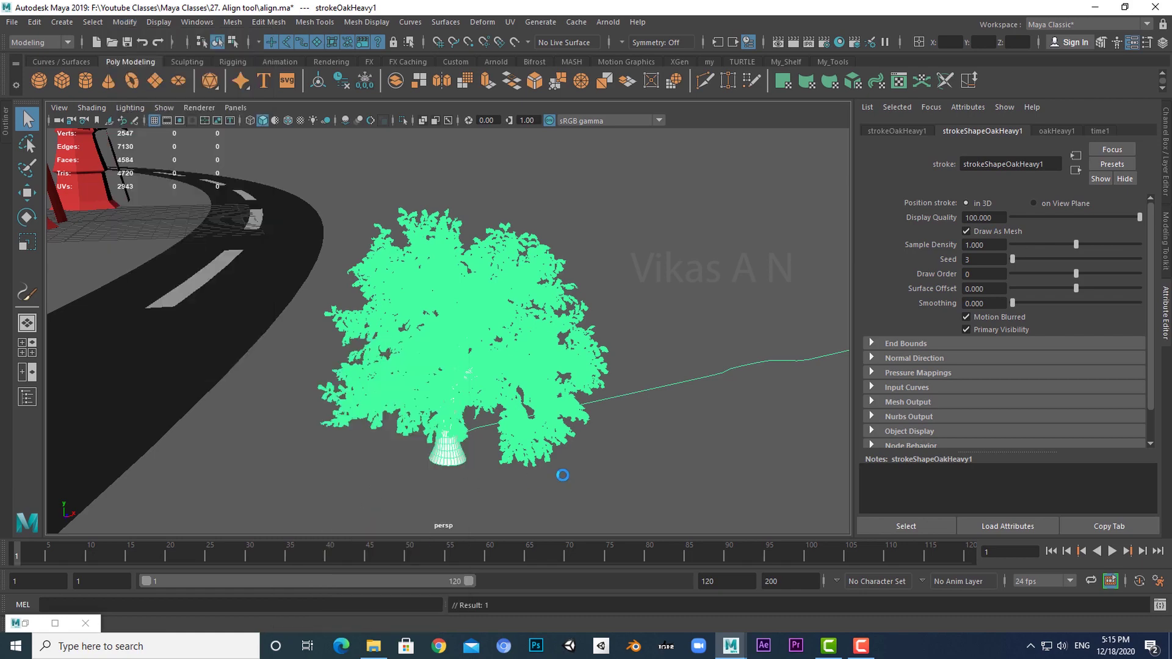
{"action": "left_click", "coordinate": [629, 461]}
{"action": "left_click_drag", "start_coordinate": [629, 462], "coordinate": [561, 454], "text": "alt"}
{"action": "scroll", "coordinate": [560, 454], "scroll_direction": "up", "scroll_amount": 3}
{"action": "middle_click_drag", "start_coordinate": [560, 454], "coordinate": [500, 449], "text": "alt"}
{"action": "left_click", "coordinate": [495, 436]}
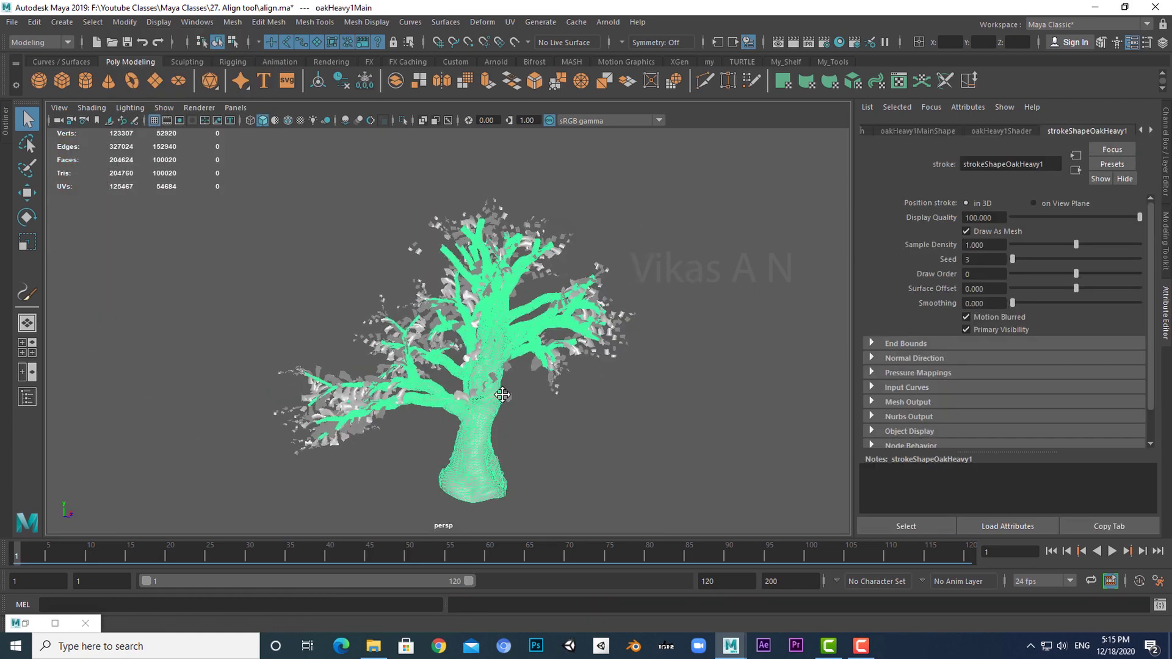
Inspect the converted oak's foliage and undo the polygon conversion.
{"action": "mouse_move", "coordinate": [496, 437]}
{"action": "left_mouse_down", "text": "alt"}
{"action": "mouse_move", "coordinate": [558, 406]}
{"action": "mouse_move", "coordinate": [463, 394]}
{"action": "mouse_move", "coordinate": [507, 405]}
{"action": "left_mouse_up", "text": "alt"}
{"action": "scroll", "coordinate": [458, 397], "scroll_direction": "down", "scroll_amount": 3}
{"action": "scroll", "coordinate": [458, 399], "scroll_direction": "up", "scroll_amount": 3}
{"action": "key", "text": "ctrl+z"}
{"action": "key", "text": "ctrl+z"}
{"action": "key", "text": "ctrl+z"}
{"action": "scroll", "coordinate": [495, 366], "scroll_direction": "down", "scroll_amount": 4}
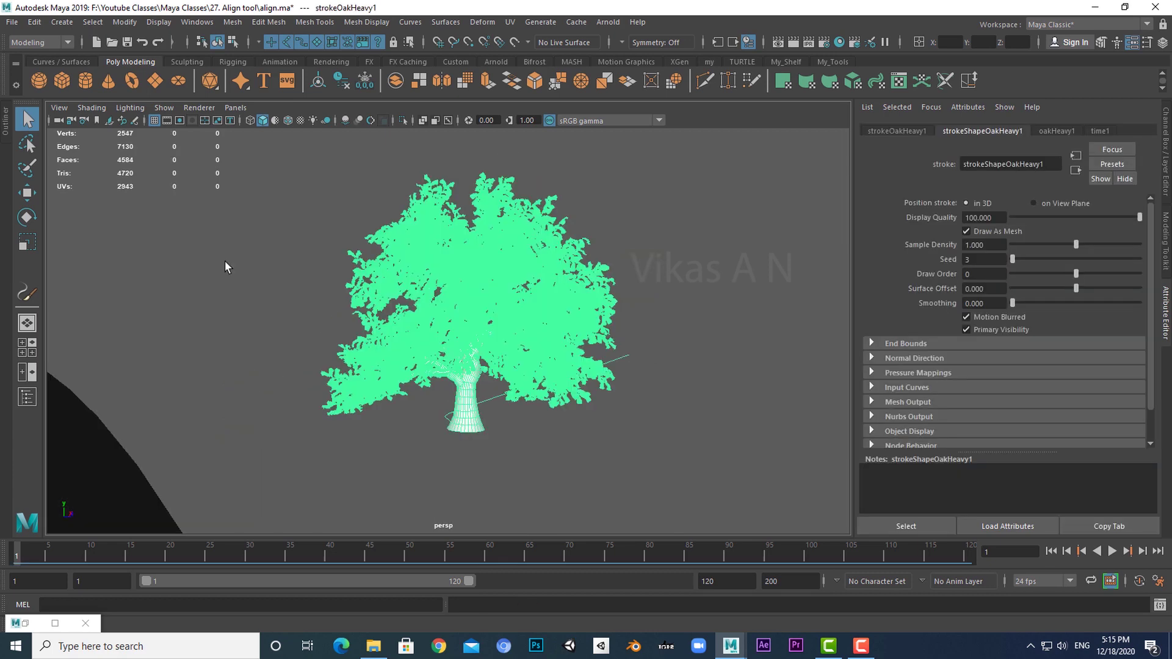
Open the Paint Effects to Polygons options and try converting the oak stroke with a Poly limit of 300000.
{"action": "left_click", "coordinate": [125, 22]}
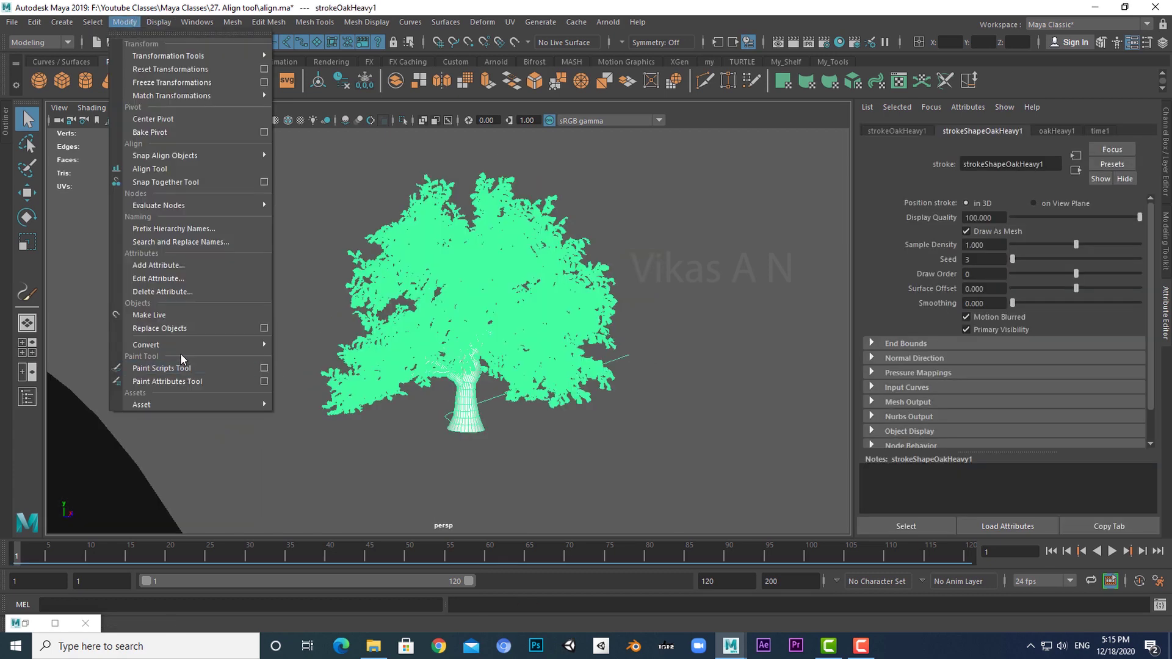
{"action": "mouse_move", "coordinate": [181, 345]}
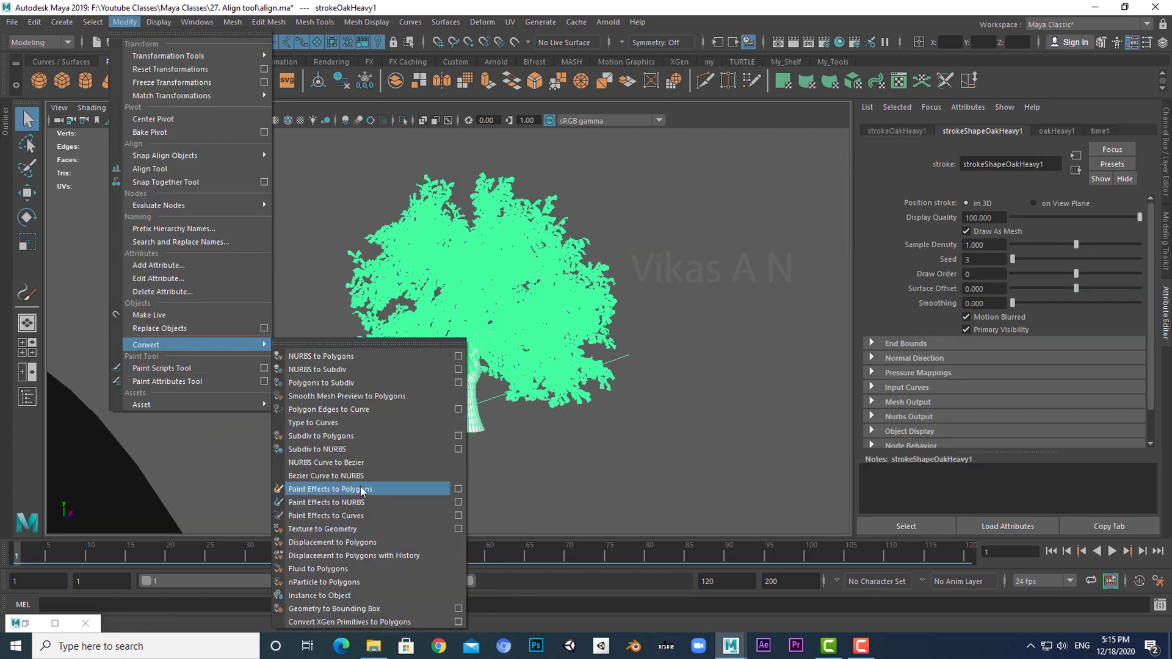
{"action": "left_click", "coordinate": [458, 488]}
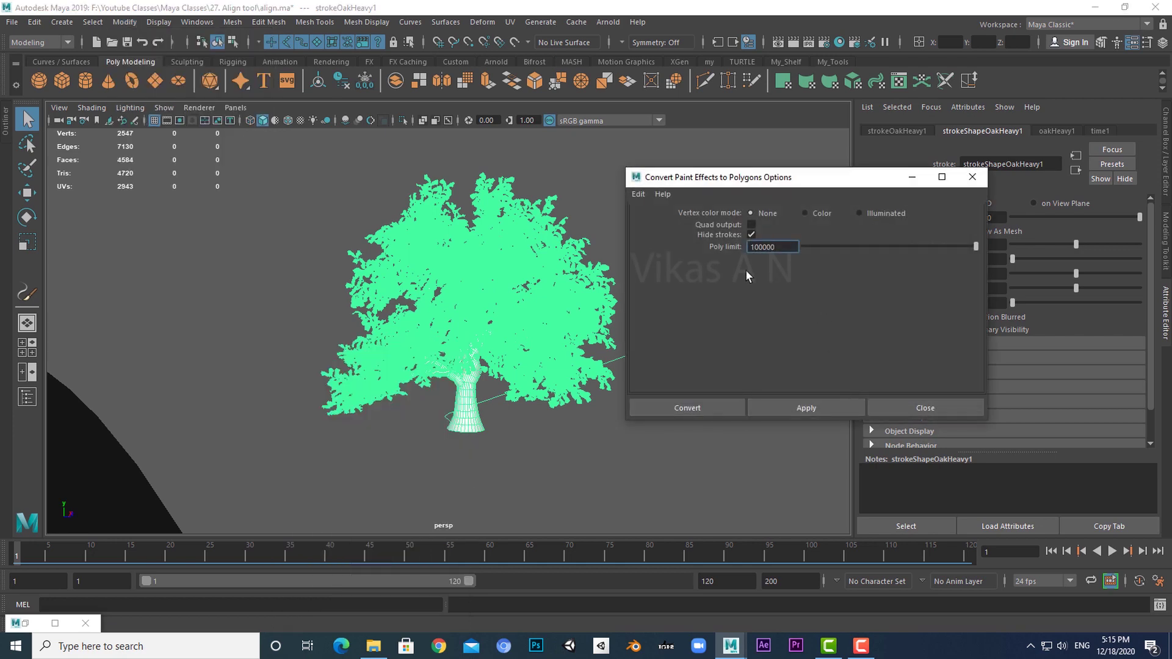
{"action": "left_click_drag", "start_coordinate": [755, 247], "coordinate": [748, 247]}
{"action": "type", "text": "3"}
{"action": "left_click", "coordinate": [753, 409]}
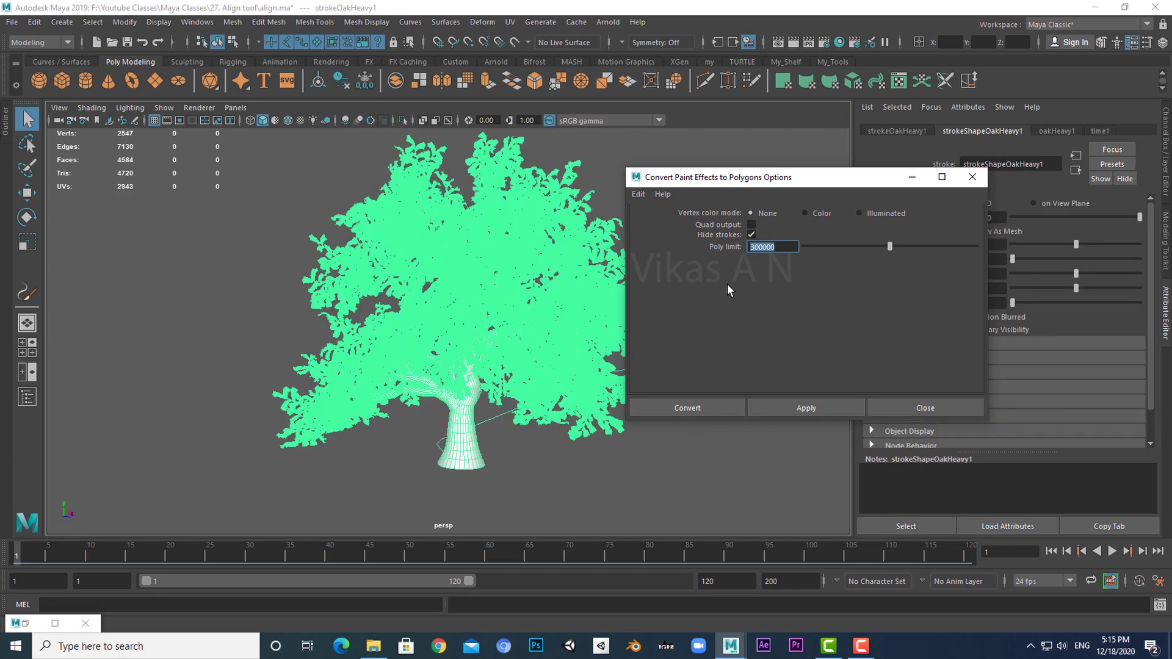
Convert the oak stroke to polygons with a Poly limit of 800000 and close the conversion options.
{"action": "type", "text": "1"}
{"action": "type", "text": "00000"}
{"action": "left_click", "coordinate": [830, 408]}
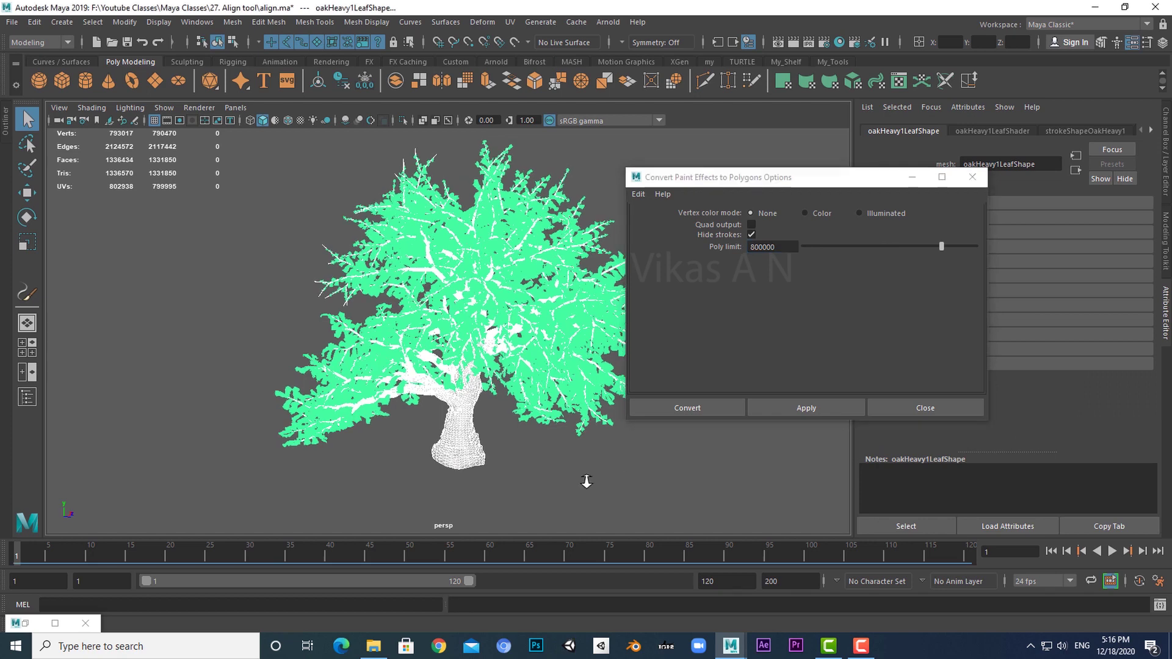
{"action": "mouse_move", "coordinate": [588, 479]}
{"action": "left_mouse_down", "text": "alt"}
{"action": "mouse_move", "coordinate": [504, 491]}
{"action": "mouse_move", "coordinate": [469, 447]}
{"action": "left_mouse_up", "text": "alt"}
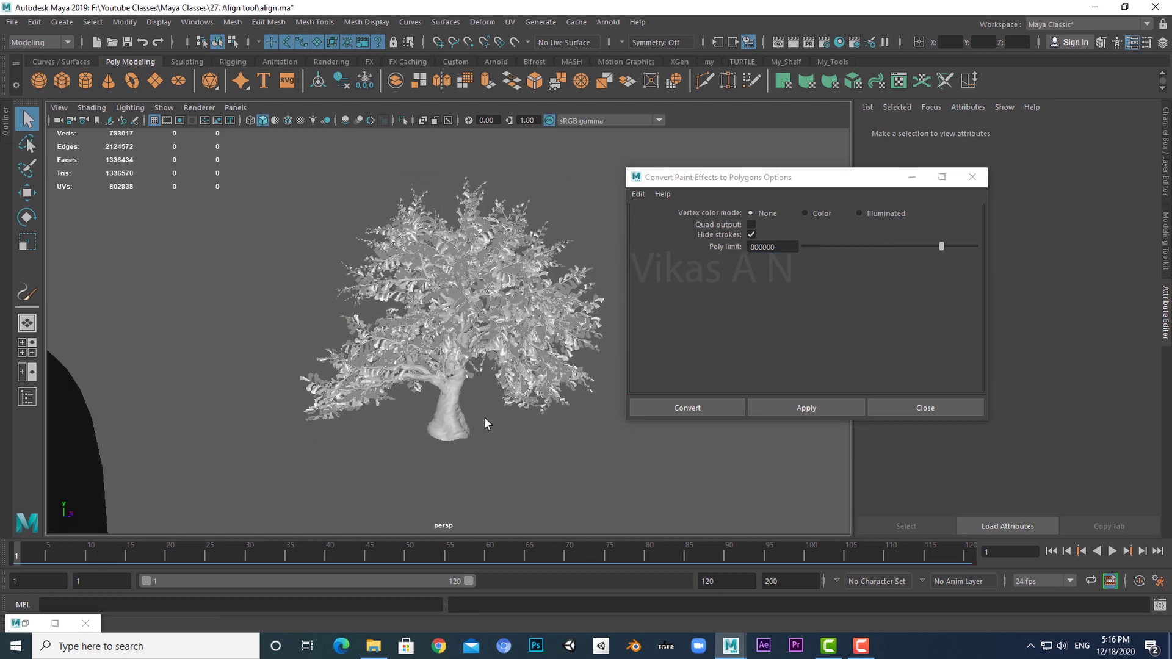
{"action": "left_click", "coordinate": [909, 410]}
Select the converted oak's leaf mesh and show its transform channels in the Channel Box.
{"action": "left_click_drag", "start_coordinate": [720, 464], "coordinate": [511, 462], "text": "alt"}
{"action": "left_click", "coordinate": [525, 367]}
{"action": "left_click_drag", "start_coordinate": [577, 476], "coordinate": [529, 488], "text": "alt"}
{"action": "key", "text": "ctrl+a"}
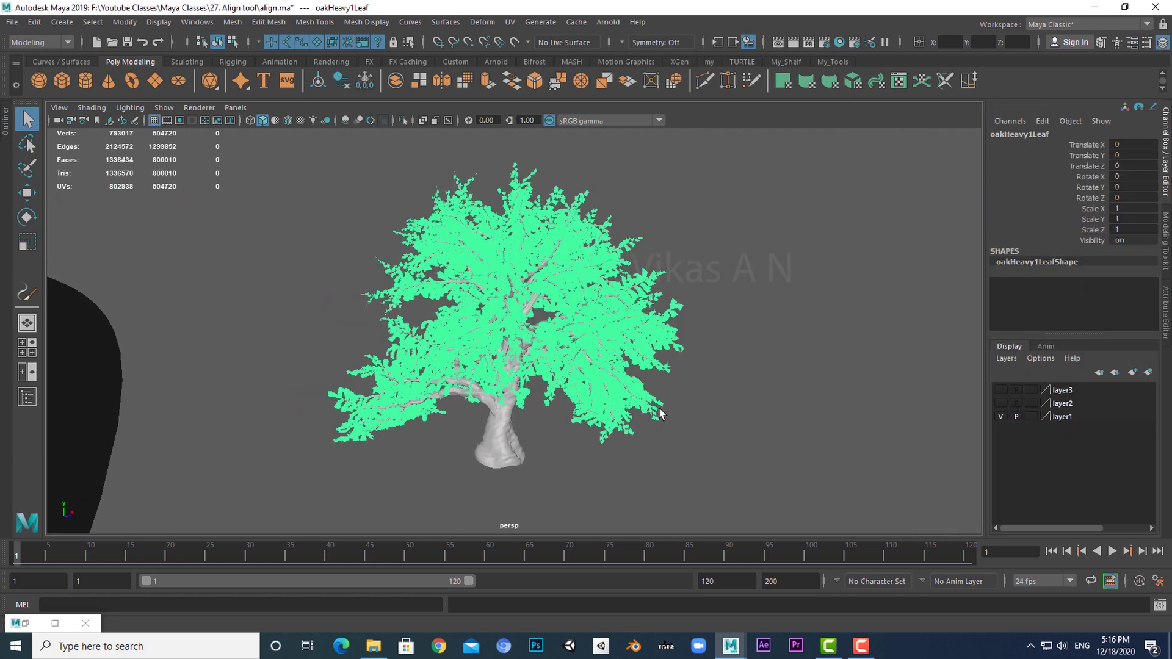
Assign a new Lambert material to the oak's leaf mesh.
{"action": "left_click_drag", "start_coordinate": [659, 413], "coordinate": [523, 468], "text": "alt"}
{"action": "left_click", "coordinate": [568, 456]}
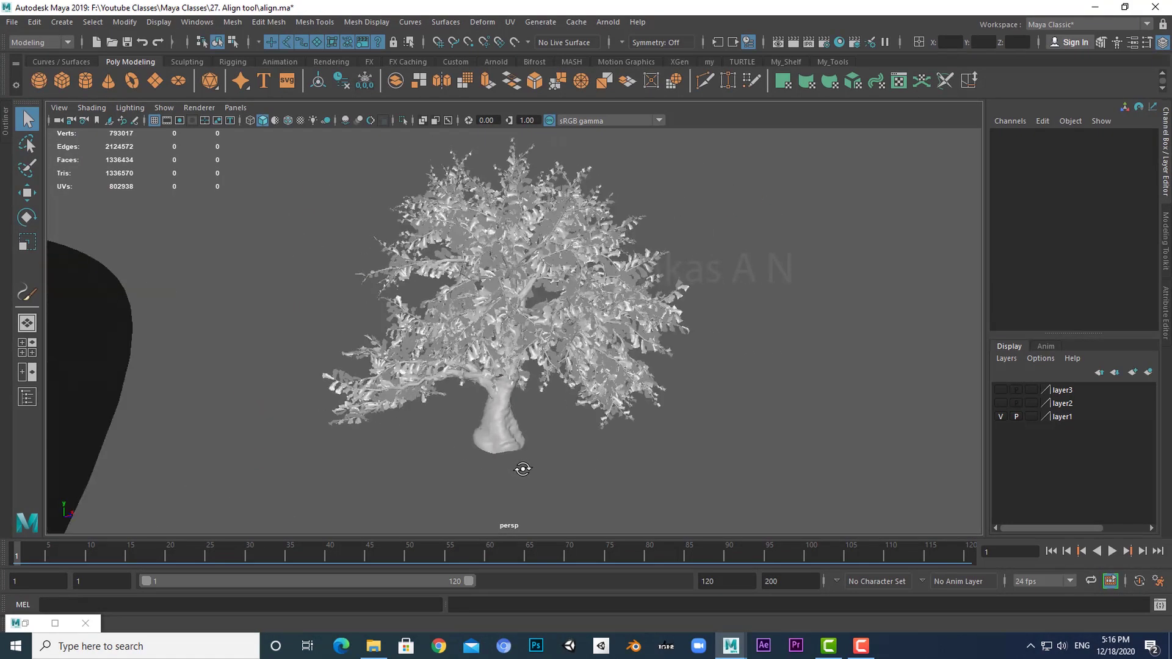
{"action": "left_click", "coordinate": [596, 364]}
{"action": "right_click_drag", "start_coordinate": [595, 222], "coordinate": [596, 555]}
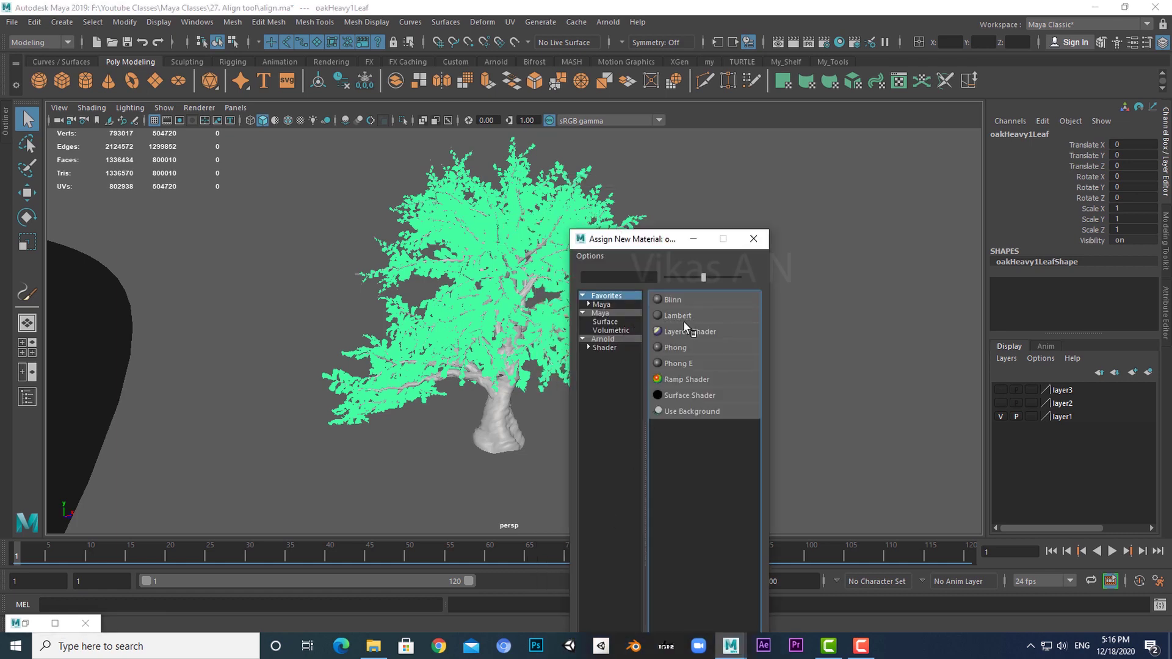
{"action": "left_click", "coordinate": [682, 319]}
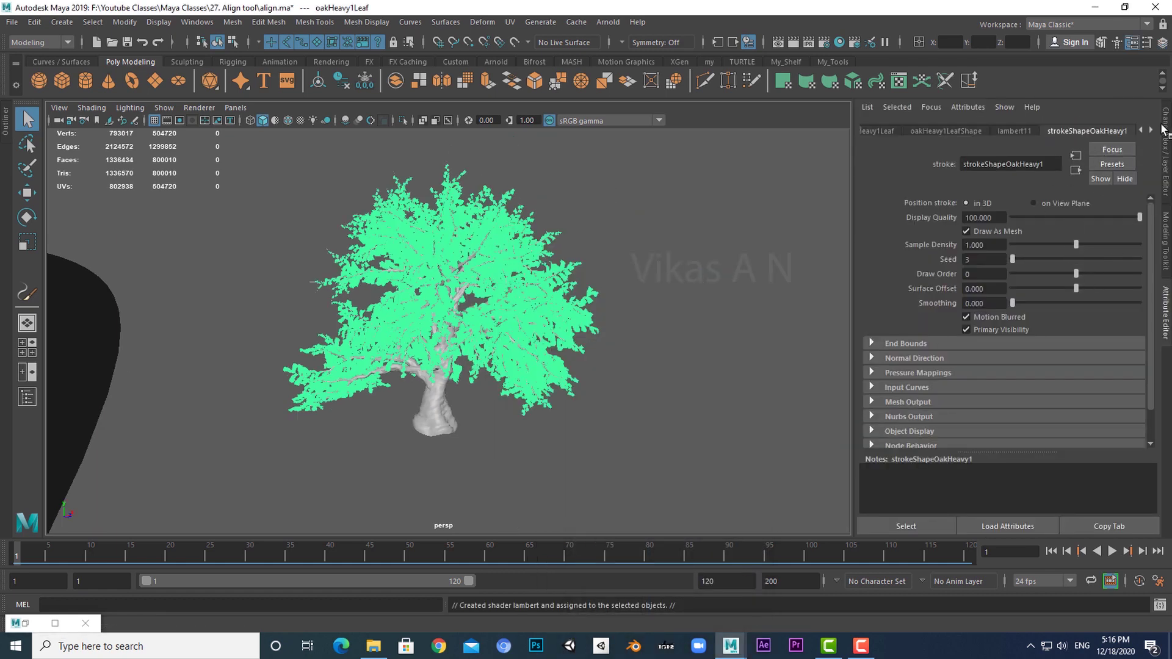
Set the leaf mesh's Lambert color to a dark green and deselect the mesh.
{"action": "left_click", "coordinate": [1151, 130]}
{"action": "left_click", "coordinate": [927, 130]}
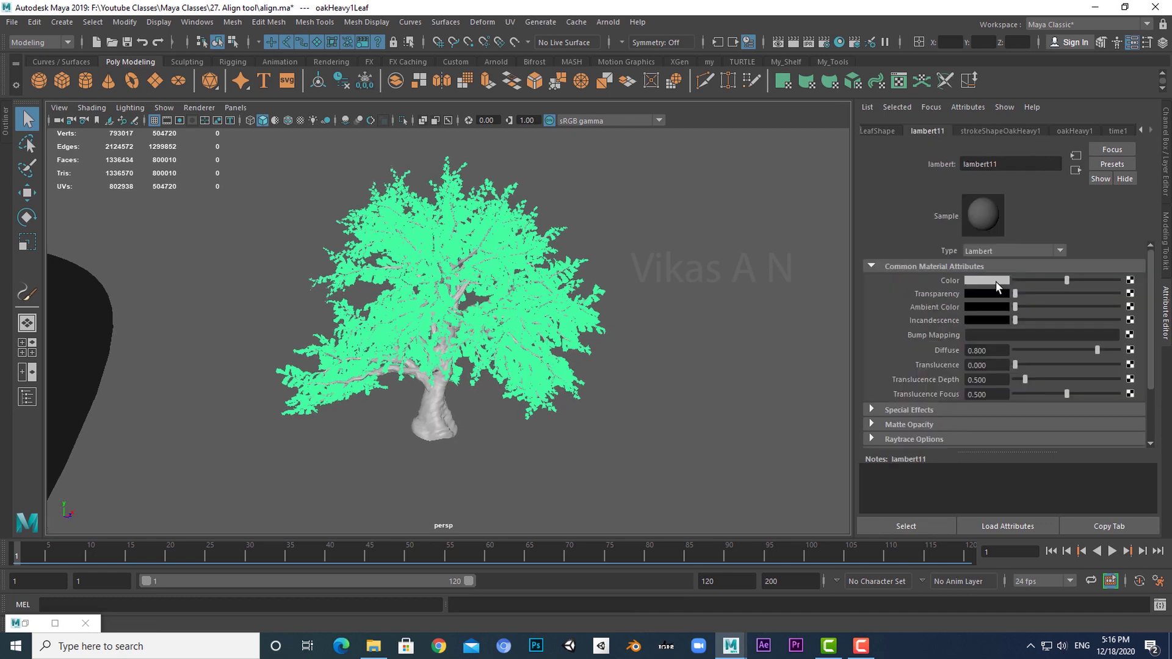
{"action": "left_click", "coordinate": [995, 282]}
{"action": "left_click", "coordinate": [1066, 268]}
{"action": "left_click", "coordinate": [1104, 298]}
{"action": "left_click_drag", "start_coordinate": [1018, 333], "coordinate": [994, 350]}
{"action": "left_click_drag", "start_coordinate": [1026, 334], "coordinate": [1033, 334]}
{"action": "left_click", "coordinate": [452, 442]}
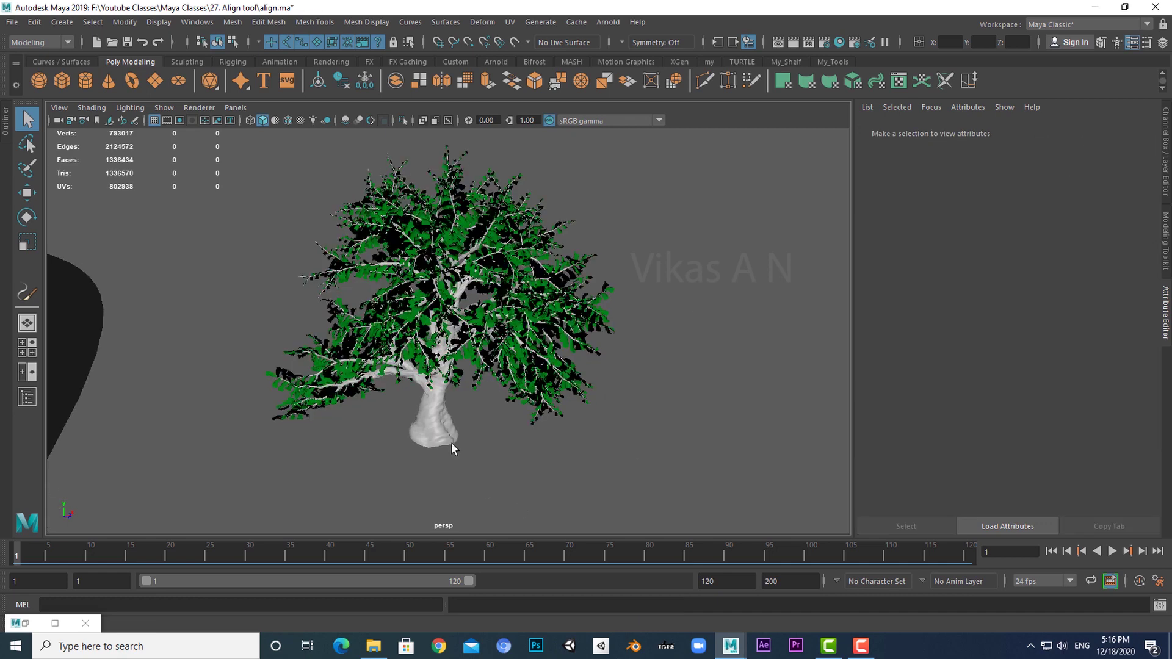
Assign a new Lambert material to the oak's trunk and branch mesh.
{"action": "left_click", "coordinate": [444, 430]}
{"action": "right_click", "coordinate": [444, 279]}
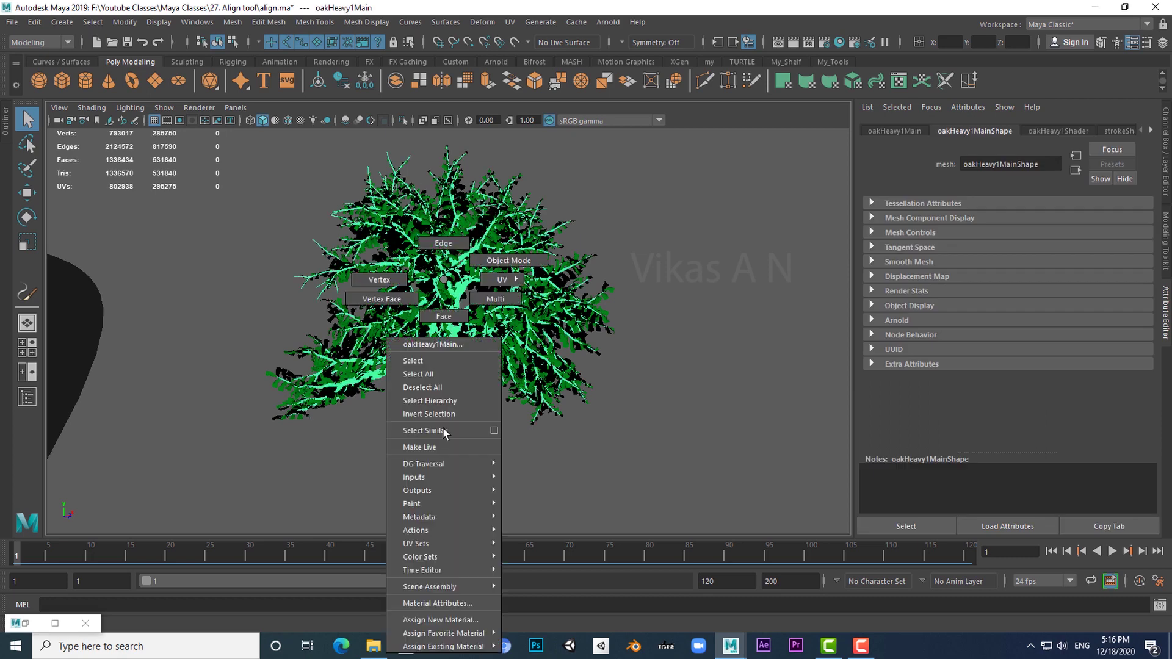
{"action": "left_click", "coordinate": [432, 620]}
{"action": "left_click", "coordinate": [687, 318]}
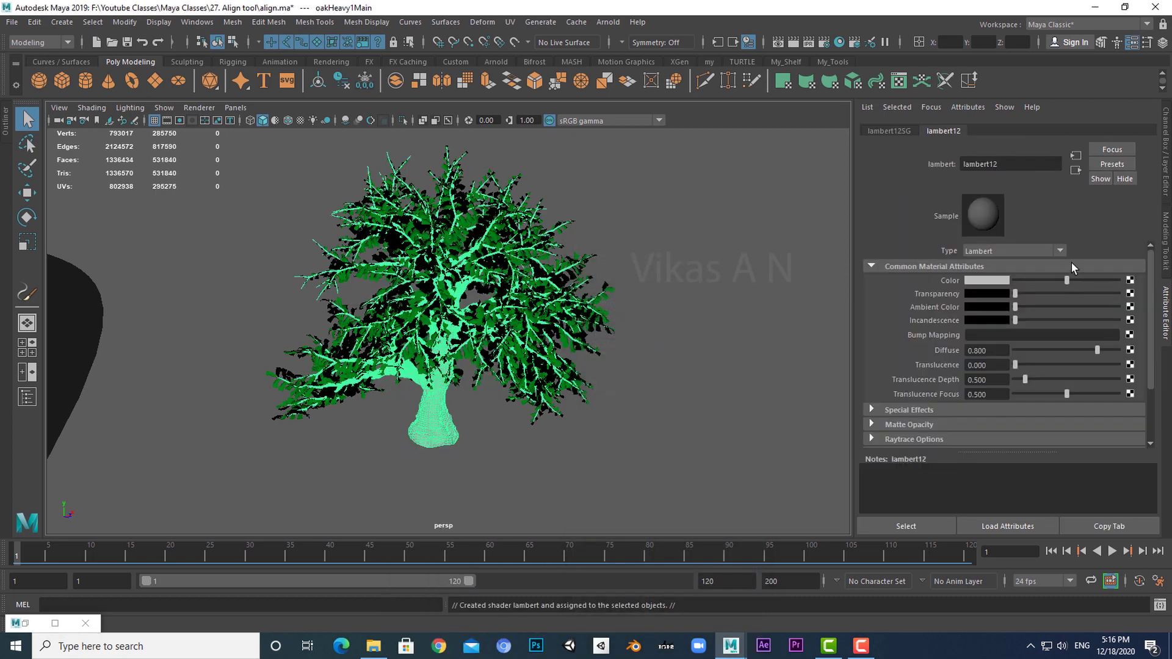
Set the trunk material's Lambert color to a dark brown.
{"action": "left_click", "coordinate": [987, 281]}
{"action": "left_click_drag", "start_coordinate": [924, 321], "coordinate": [928, 322]}
{"action": "left_click", "coordinate": [1013, 337]}
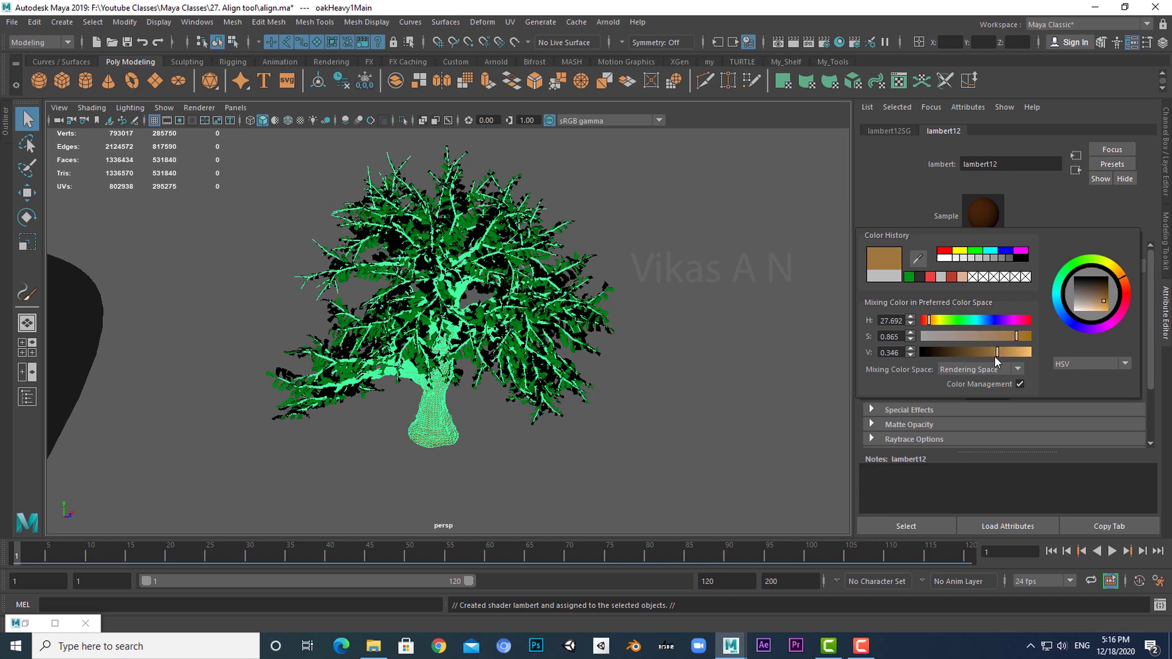
{"action": "left_click", "coordinate": [989, 354]}
{"action": "left_click", "coordinate": [1102, 290]}
{"action": "left_click", "coordinate": [965, 352]}
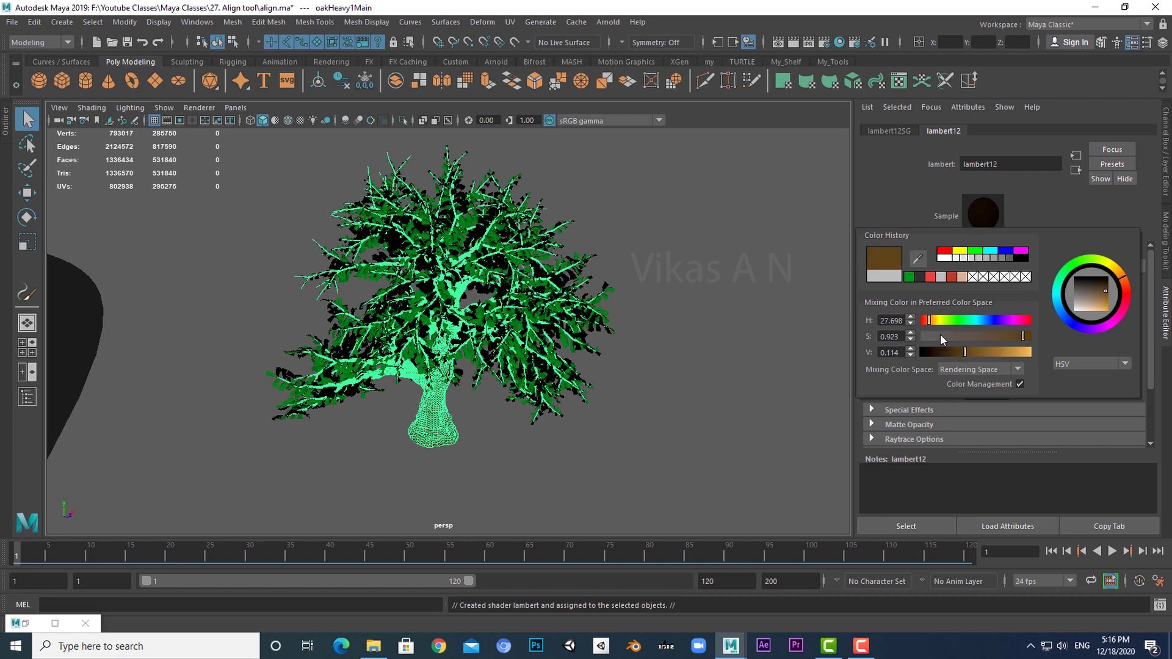
{"action": "left_click", "coordinate": [931, 321]}
{"action": "left_click_drag", "start_coordinate": [932, 321], "coordinate": [928, 321]}
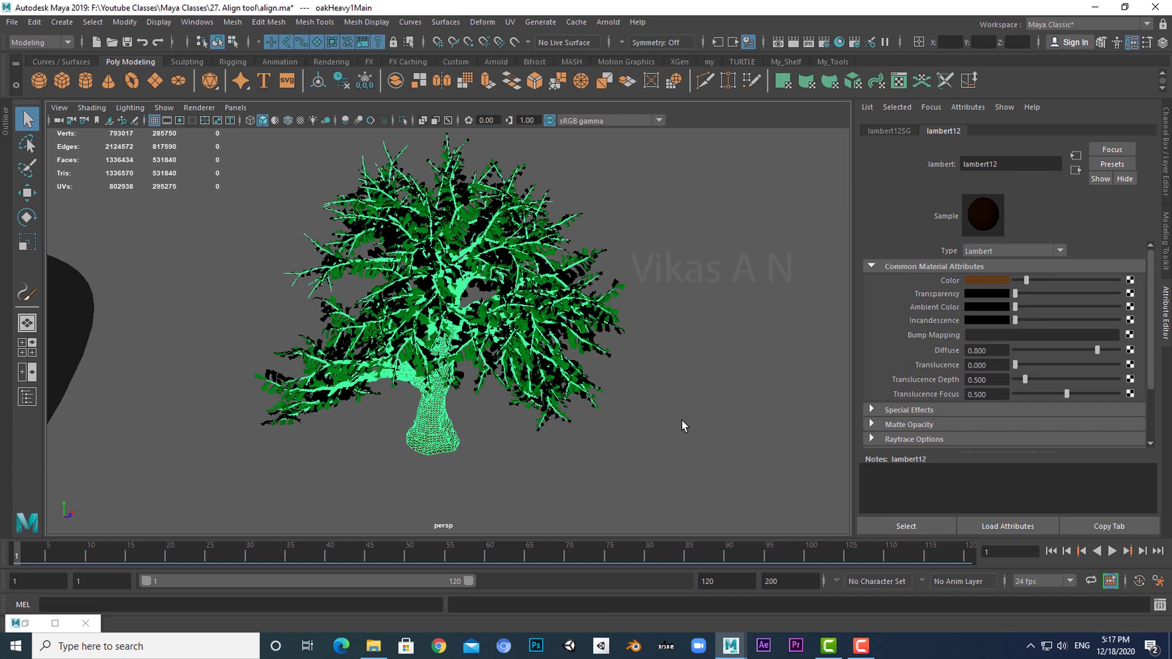
{"action": "left_click", "coordinate": [681, 420]}
Combine the oak's trunk and leaf meshes into one object and move it to Translate Z 8.812, beside the road.
{"action": "scroll", "coordinate": [665, 426], "scroll_direction": "down", "scroll_amount": 3}
{"action": "left_click_drag", "start_coordinate": [610, 429], "coordinate": [682, 390], "text": "alt"}
{"action": "left_click", "coordinate": [482, 214]}
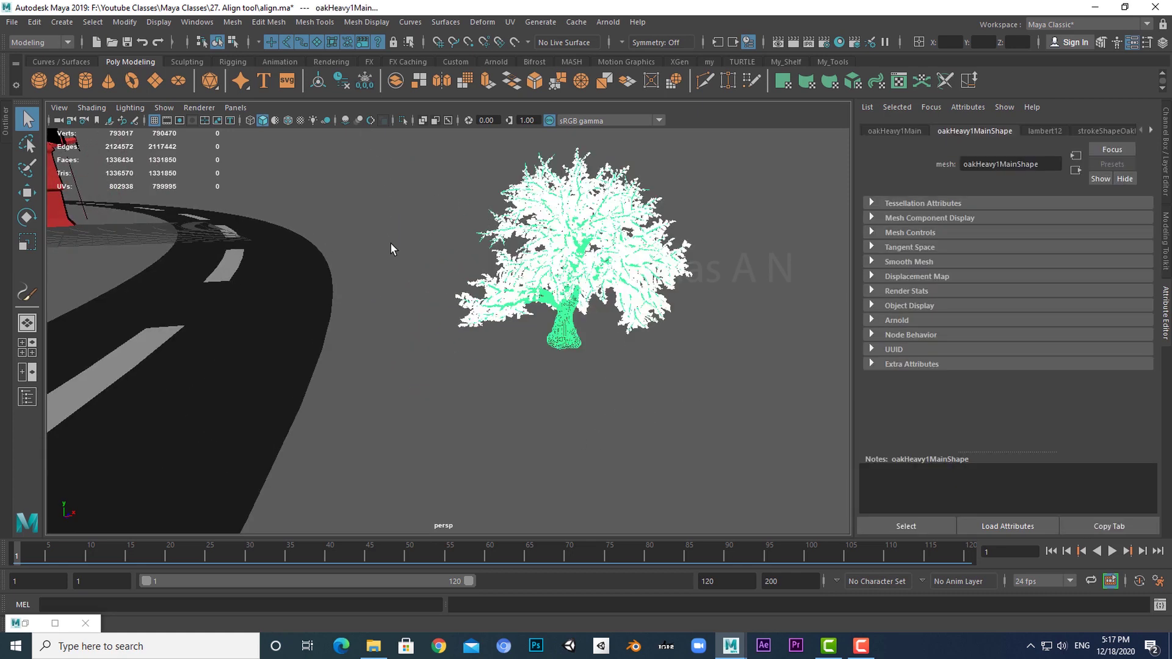
{"action": "right_click_drag", "start_coordinate": [408, 244], "coordinate": [379, 483], "text": "shift"}
{"action": "left_click_drag", "start_coordinate": [570, 380], "coordinate": [465, 406], "text": "alt"}
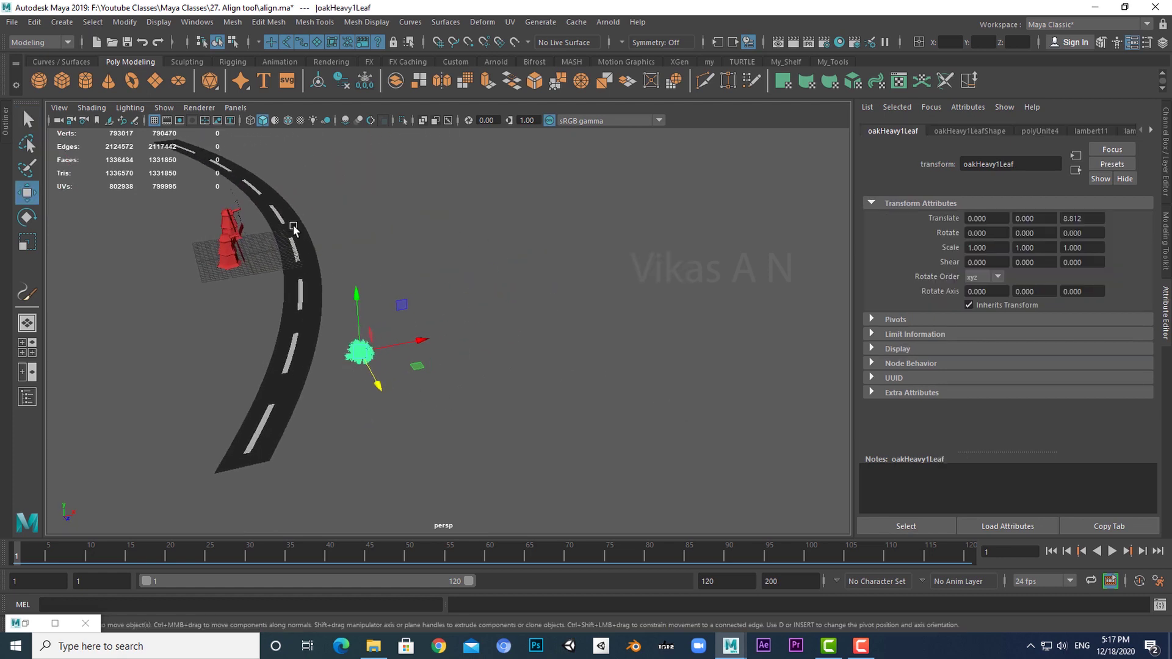
{"action": "middle_click_drag", "start_coordinate": [408, 305], "coordinate": [418, 365], "text": "alt"}
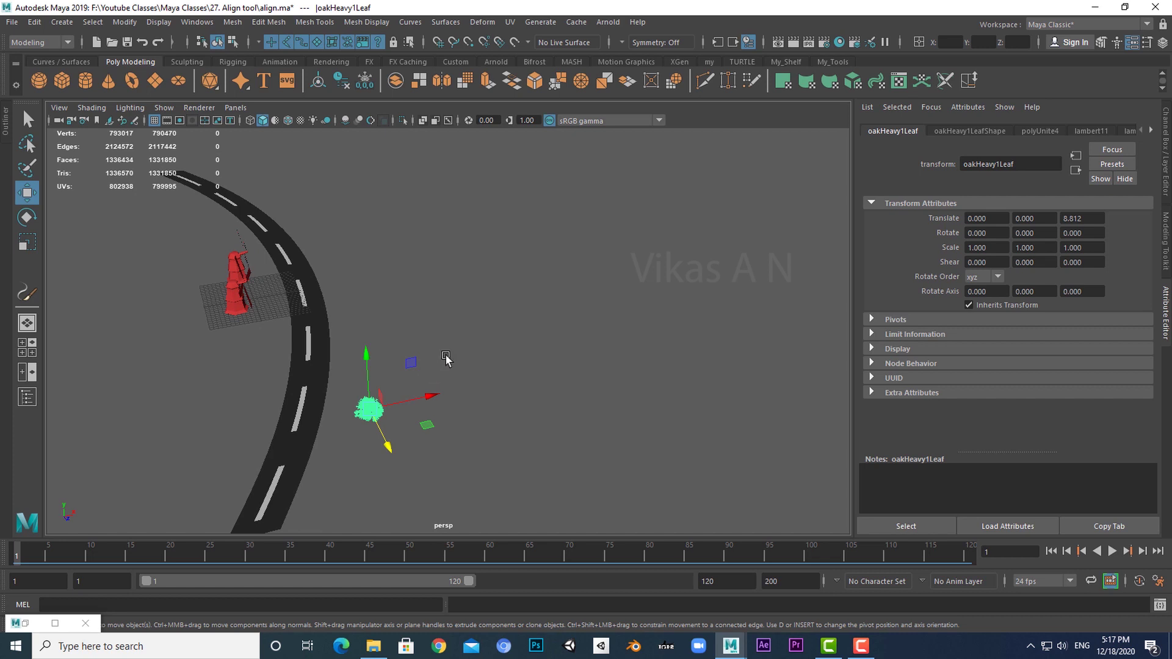
{"action": "middle_click_drag", "start_coordinate": [484, 443], "coordinate": [426, 432], "text": "alt"}
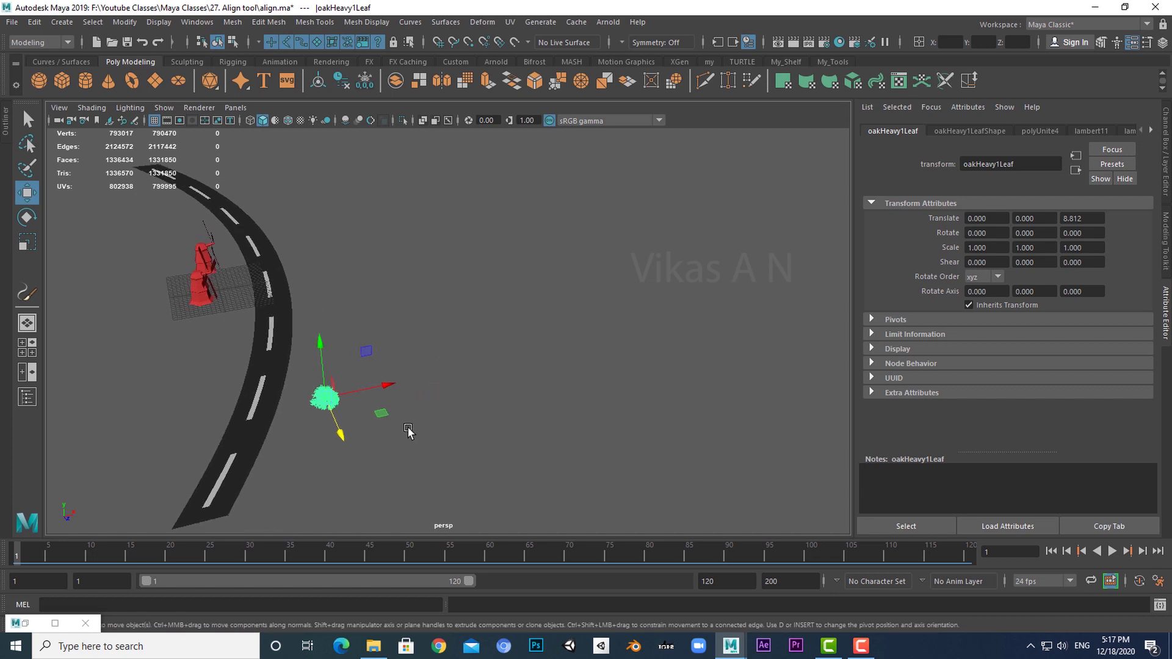
Duplicate the combined oak tree and move the copy along X to Translate X 8.357.
{"action": "key", "text": "ctrl+d"}
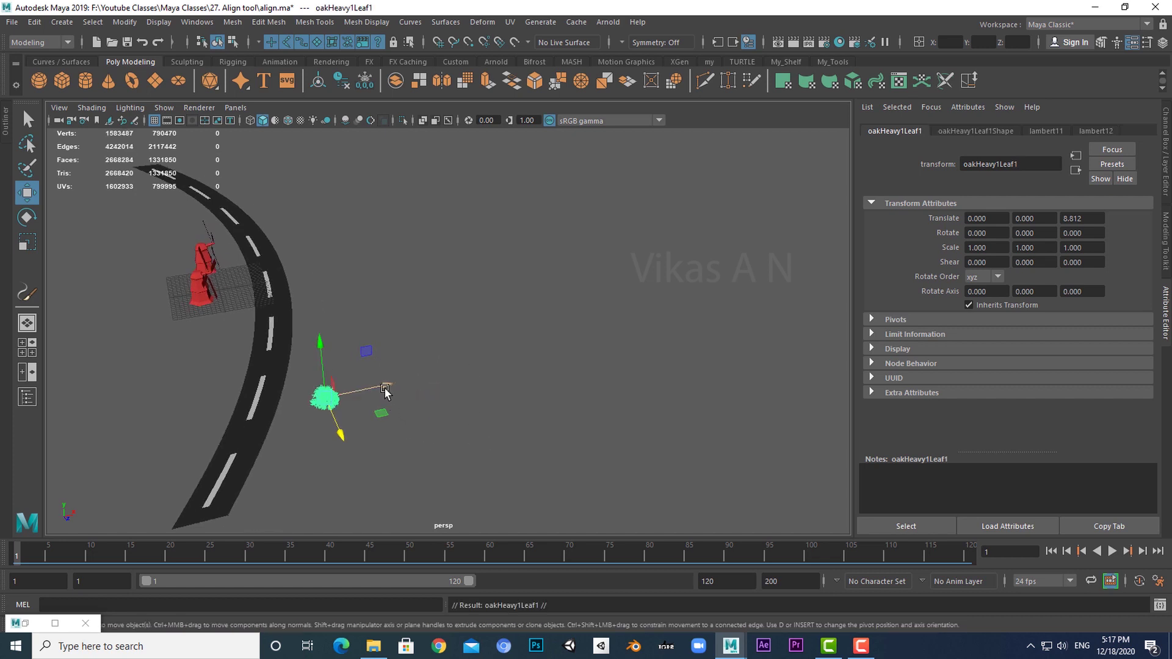
{"action": "left_click_drag", "start_coordinate": [385, 391], "coordinate": [431, 379]}
{"action": "middle_click_drag", "start_coordinate": [432, 379], "coordinate": [405, 426], "text": "alt"}
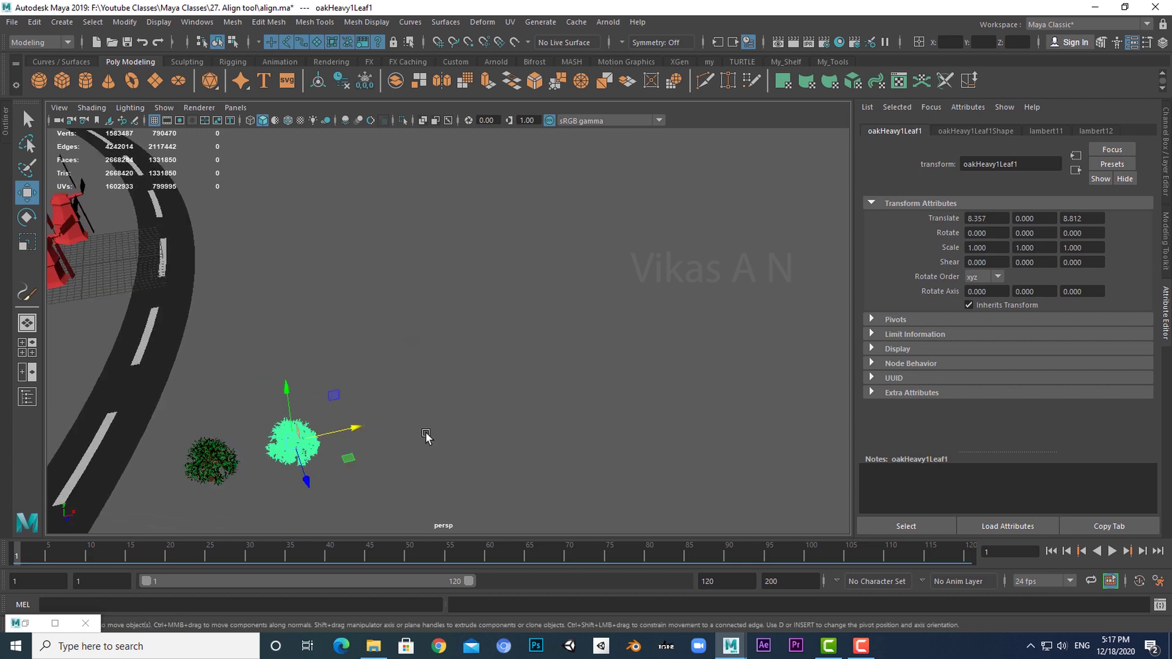
Repeat the duplication with the same offset to build a straight row of 19 oak trees, then clear the selection.
{"action": "key", "text": "shift+d"}
{"action": "key", "text": "shift+d"}
{"action": "key", "text": "shift+d"}
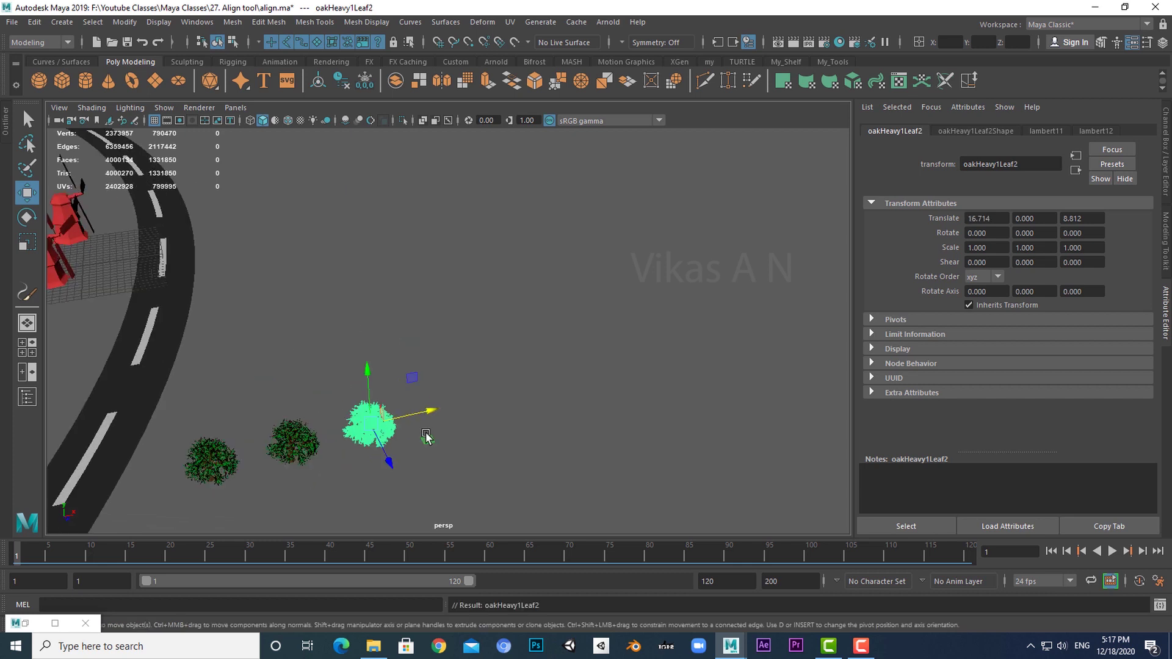
{"action": "key", "text": "shift+d"}
{"action": "key", "text": "shift+d"}
{"action": "key", "text": "shift+d"}
{"action": "key", "text": "shift+d"}
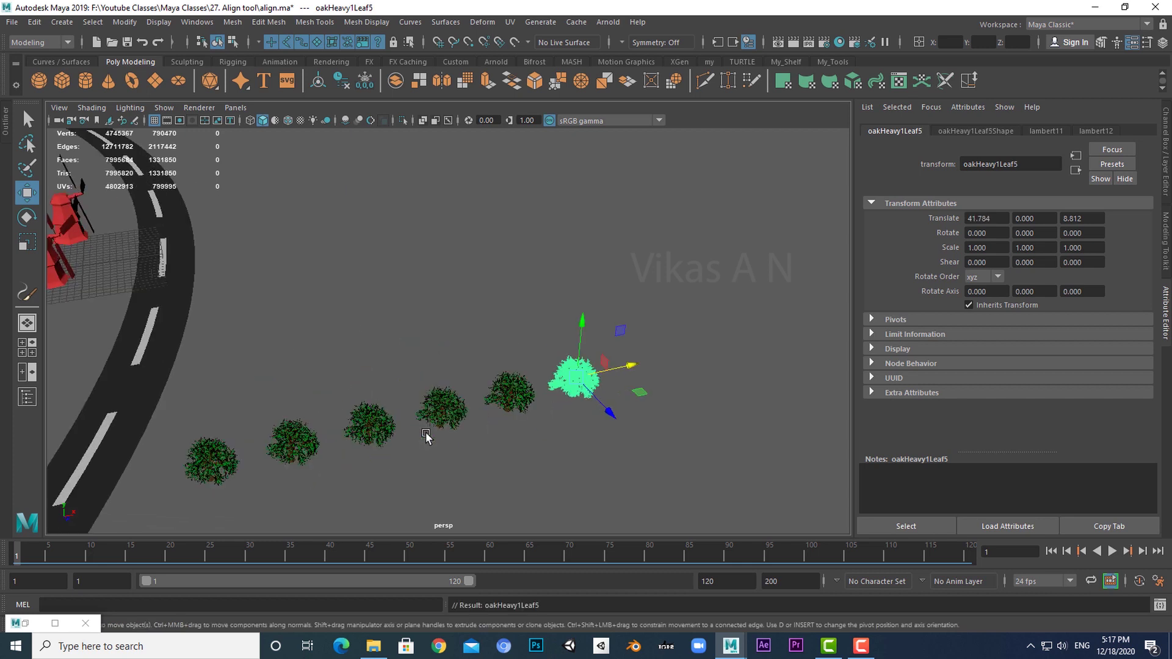
{"action": "scroll", "coordinate": [426, 436], "scroll_direction": "down", "scroll_amount": 2}
{"action": "key", "text": "shift+d"}
{"action": "key", "text": "shift+d"}
{"action": "key", "text": "shift+d"}
{"action": "key", "text": "shift+d"}
{"action": "key", "text": "shift+d"}
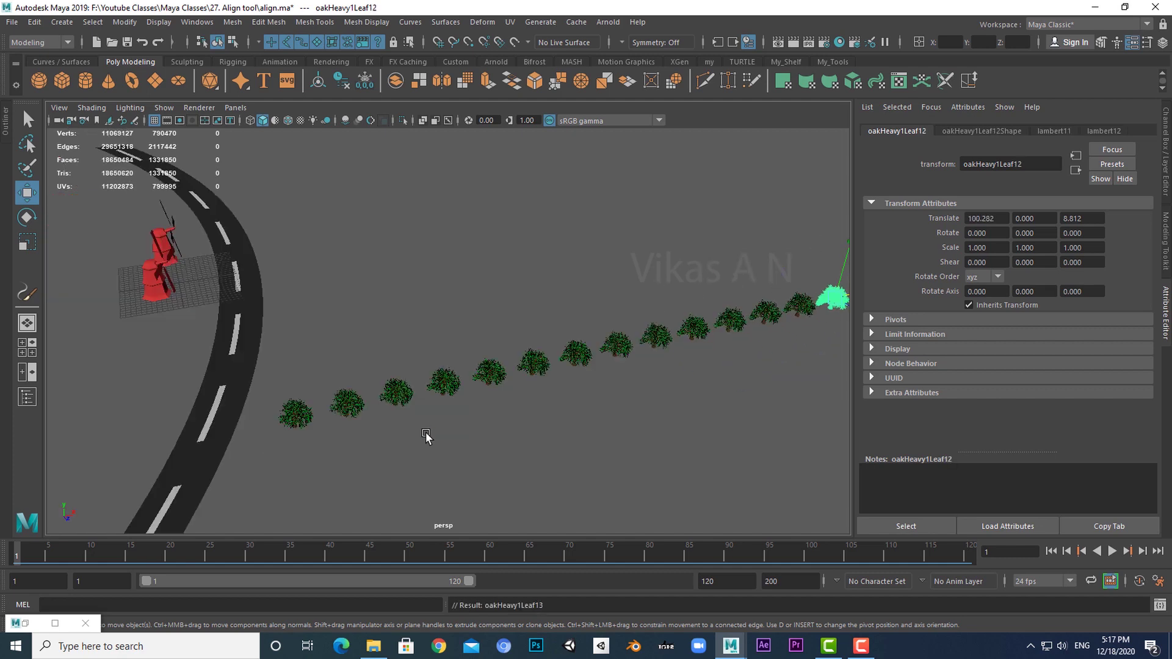
{"action": "scroll", "coordinate": [425, 436], "scroll_direction": "down", "scroll_amount": 3}
{"action": "key", "text": "shift+d"}
{"action": "key", "text": "shift+d"}
{"action": "key", "text": "shift+d"}
{"action": "key", "text": "shift+d"}
{"action": "scroll", "coordinate": [425, 436], "scroll_direction": "up", "scroll_amount": 2}
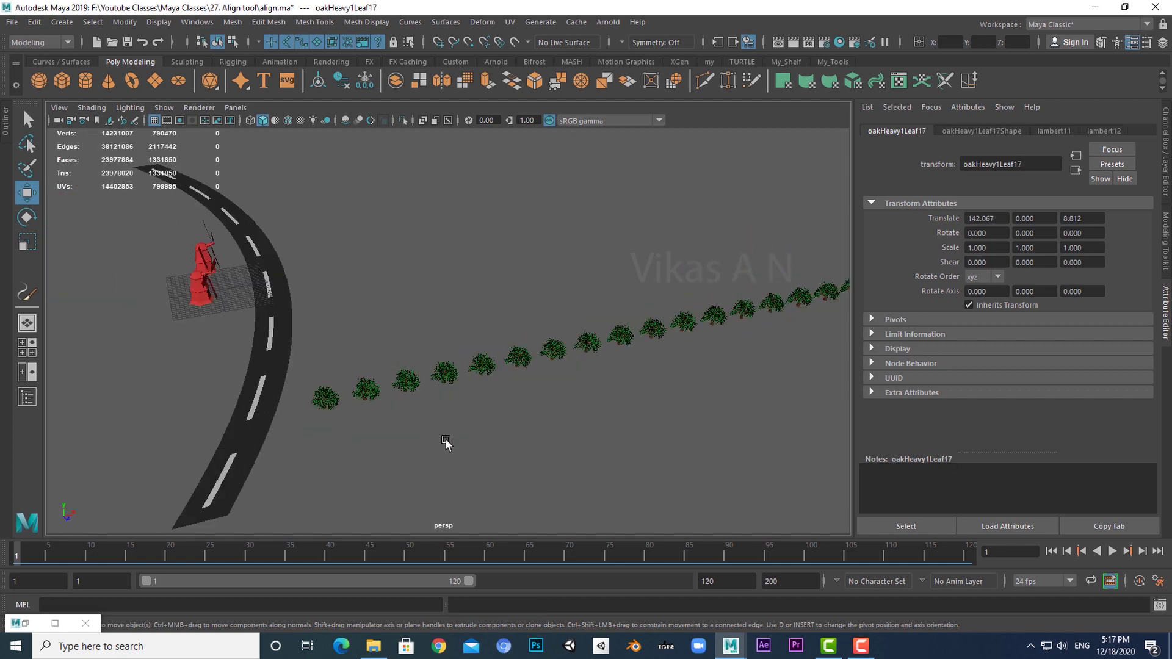
{"action": "scroll", "coordinate": [446, 440], "scroll_direction": "down", "scroll_amount": 3}
{"action": "key", "text": "shift+d"}
{"action": "left_click", "coordinate": [445, 441]}
Select the road mesh's entire outer border edge loop on the side facing the trees.
{"action": "middle_click_drag", "start_coordinate": [372, 451], "coordinate": [442, 412], "text": "alt"}
{"action": "scroll", "coordinate": [427, 414], "scroll_direction": "up", "scroll_amount": 5}
{"action": "key", "text": "q"}
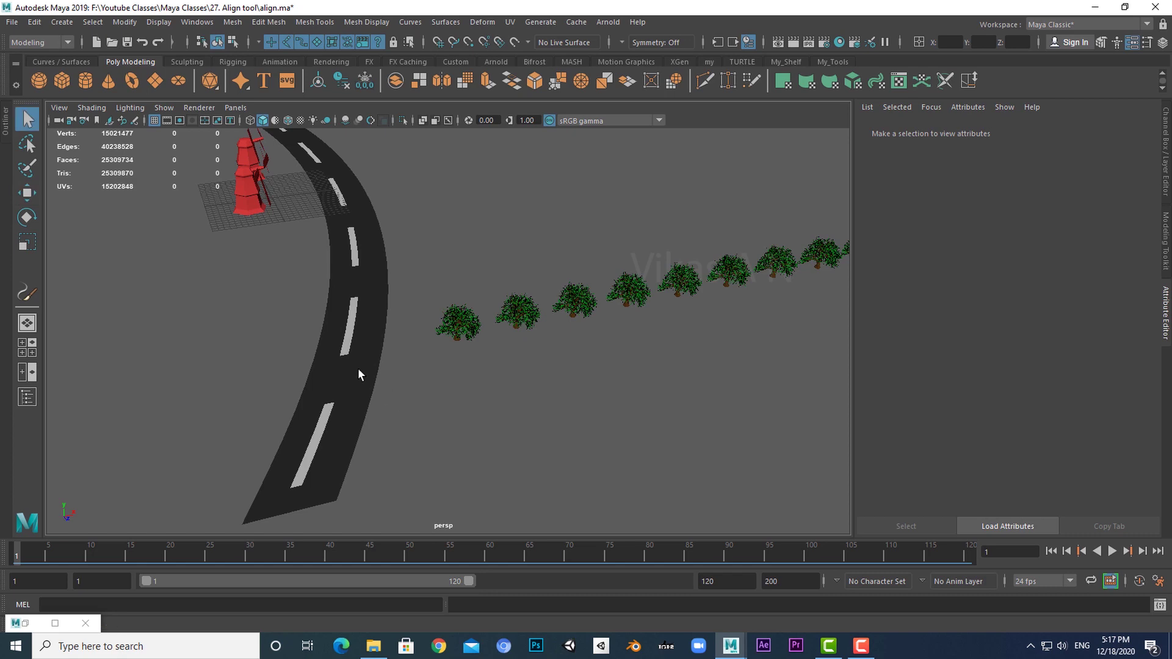
{"action": "left_click", "coordinate": [357, 368]}
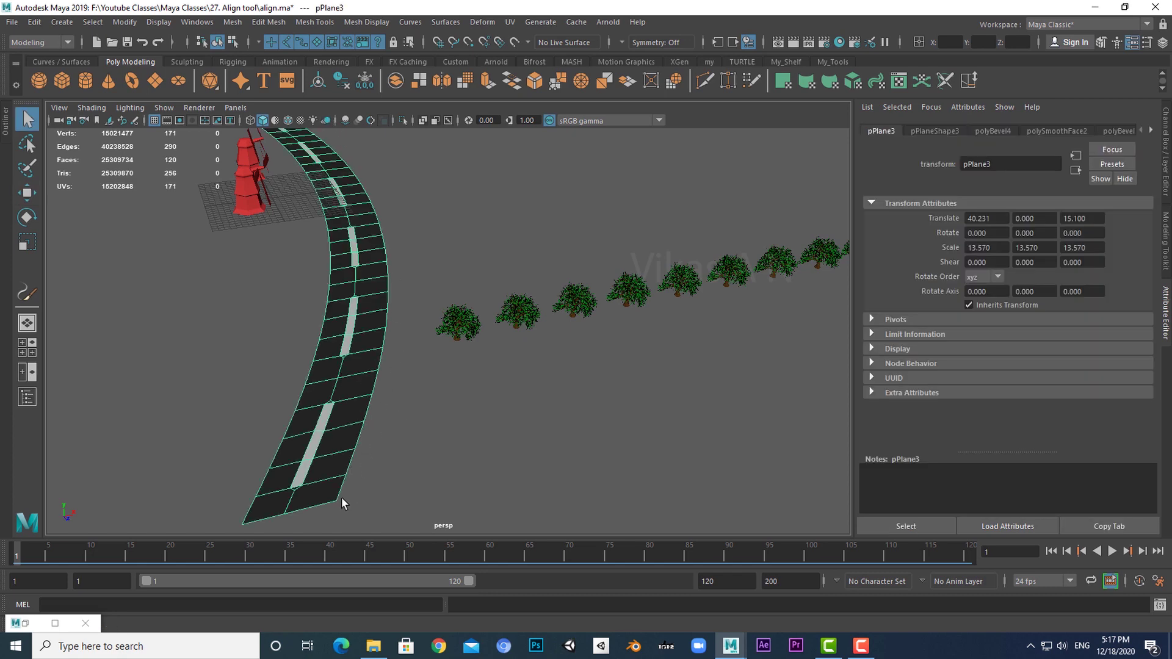
{"action": "scroll", "coordinate": [372, 467], "scroll_direction": "down", "scroll_amount": 2}
{"action": "scroll", "coordinate": [377, 464], "scroll_direction": "up", "scroll_amount": 2}
{"action": "right_click_drag", "start_coordinate": [394, 354], "coordinate": [400, 244]}
{"action": "left_click", "coordinate": [358, 461]}
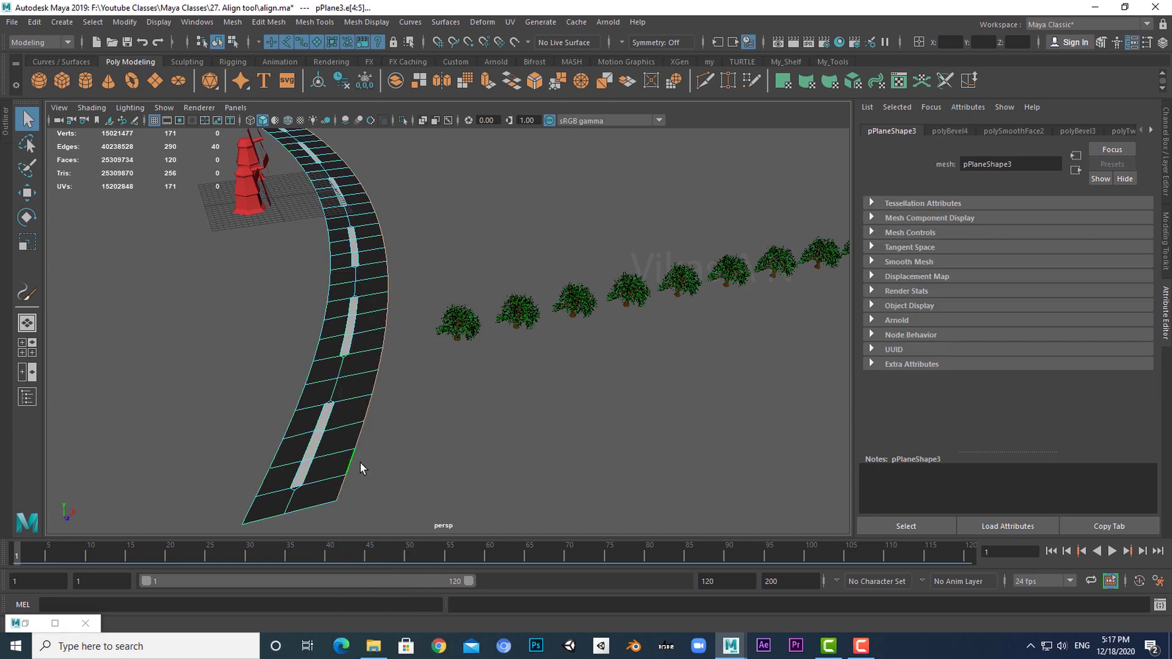
{"action": "left_click", "coordinate": [393, 482]}
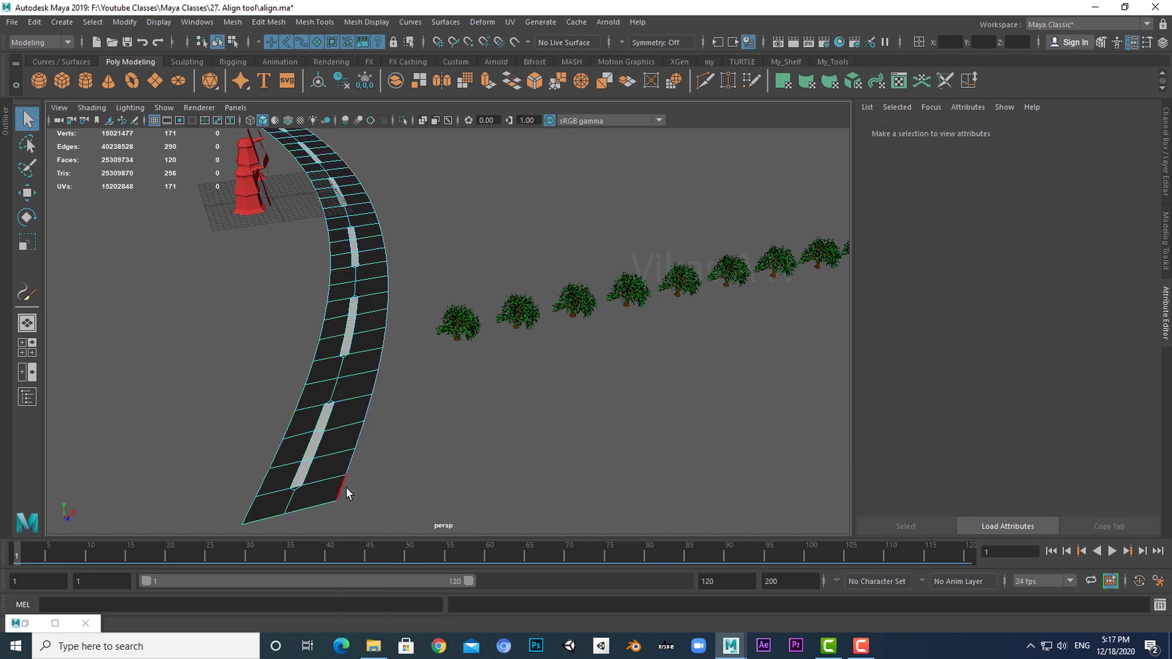
{"action": "key", "text": "ctrl+z"}
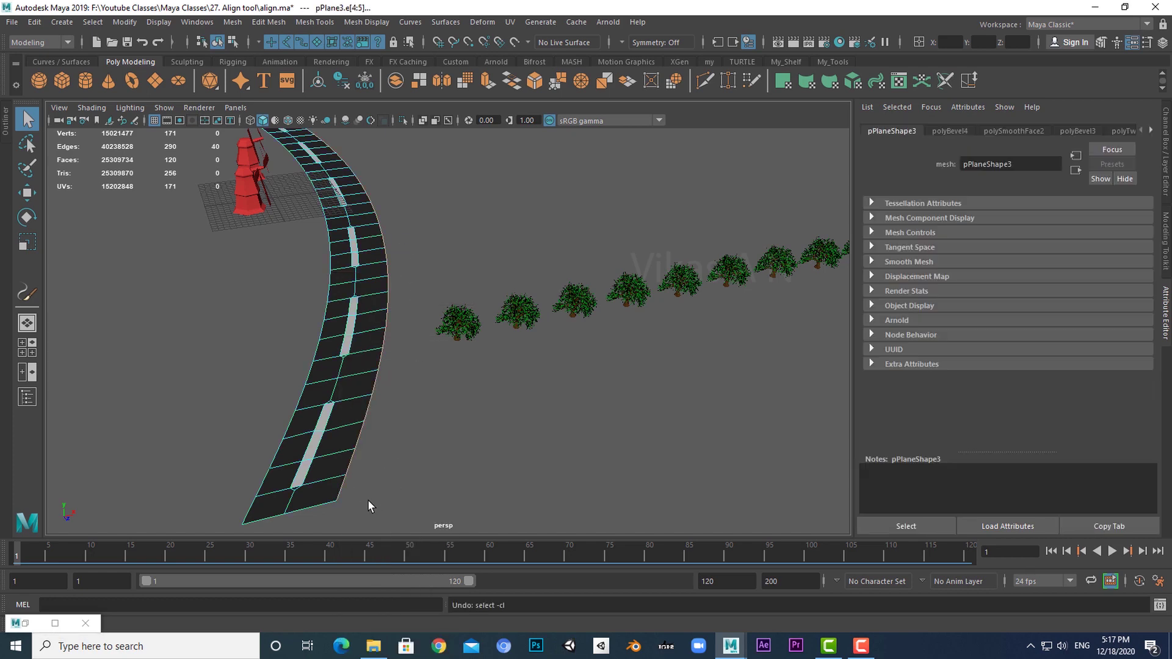
Convert the selected road border edges into a curve with Polygon Edges to Curve.
{"action": "left_click_drag", "start_coordinate": [392, 275], "coordinate": [410, 410], "text": "alt"}
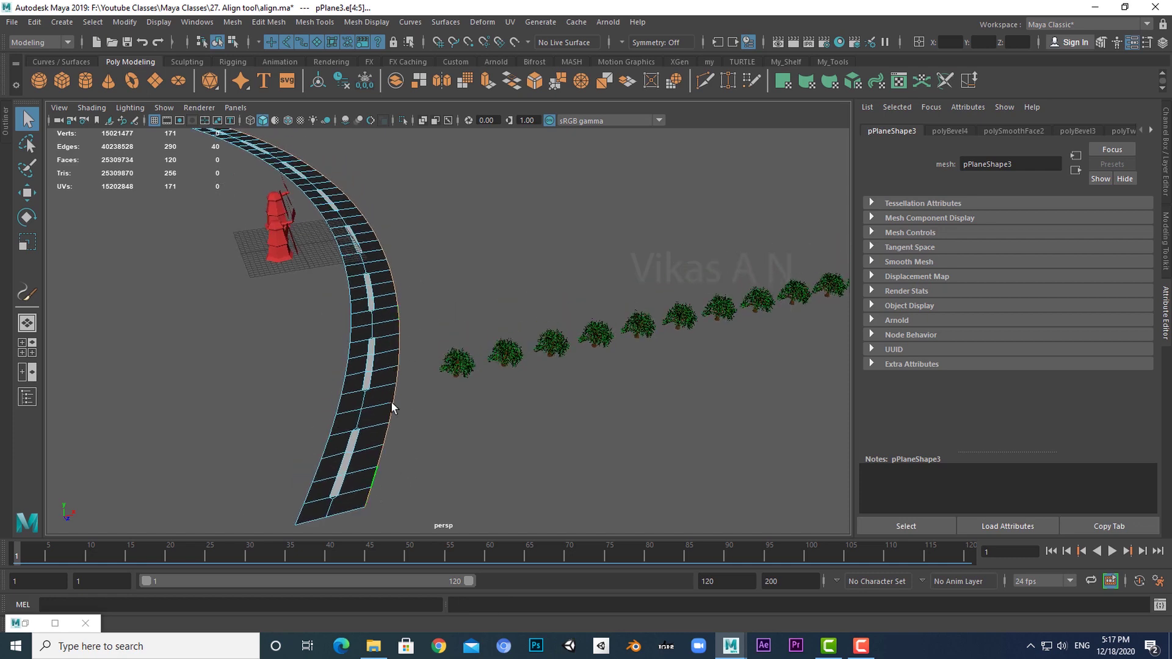
{"action": "left_click_drag", "start_coordinate": [385, 524], "coordinate": [221, 184], "text": "alt"}
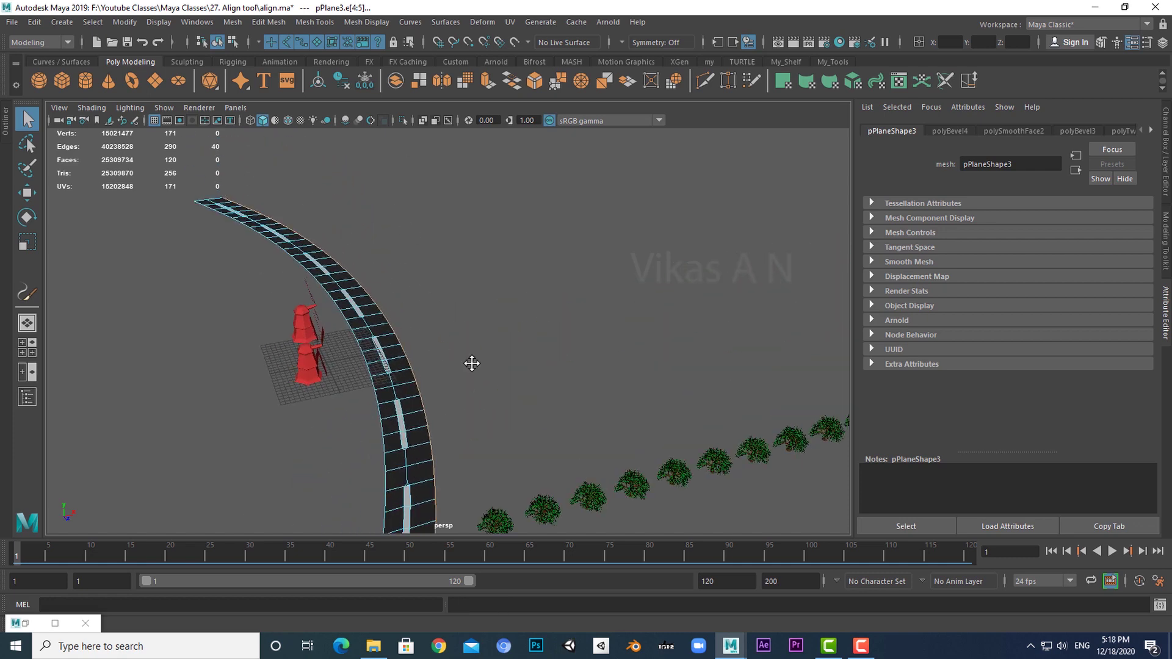
{"action": "middle_click_drag", "start_coordinate": [472, 363], "coordinate": [471, 291], "text": "alt"}
{"action": "left_click_drag", "start_coordinate": [439, 400], "coordinate": [423, 340], "text": "alt"}
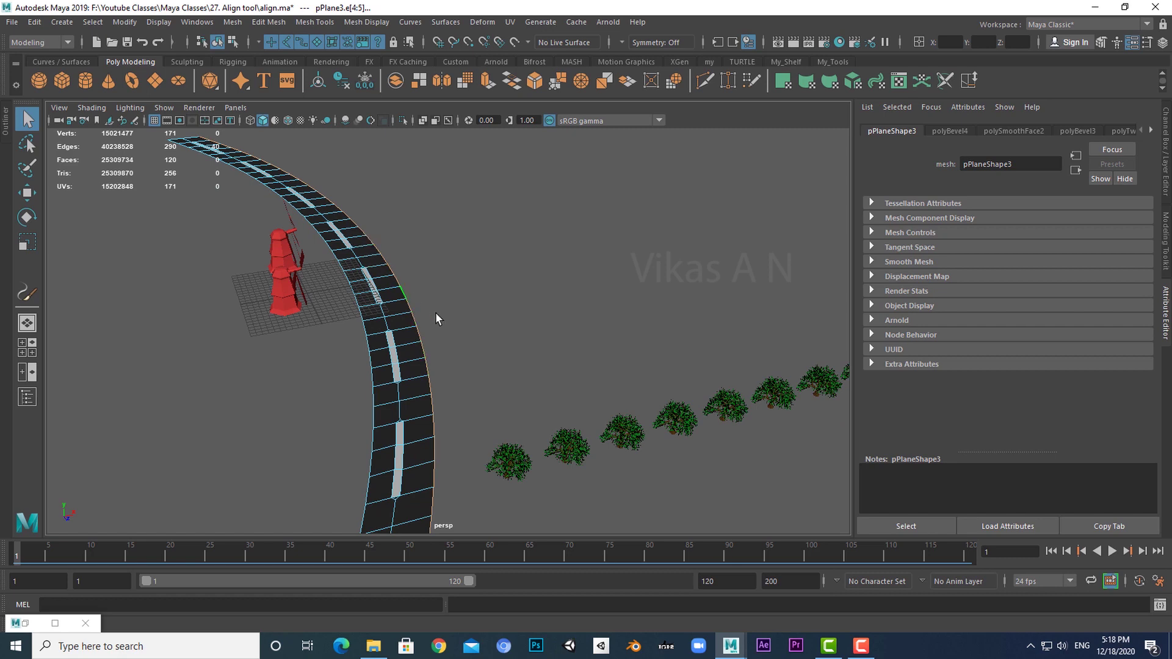
{"action": "left_click", "coordinate": [124, 22]}
{"action": "mouse_move", "coordinate": [243, 345]}
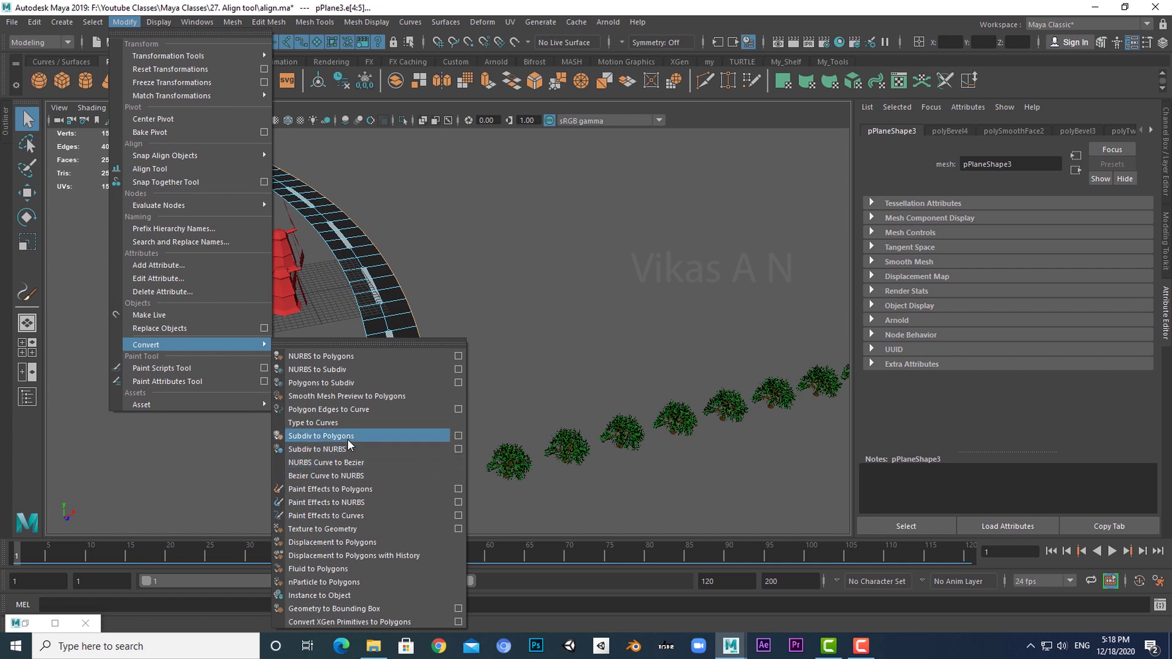
{"action": "left_click", "coordinate": [362, 410]}
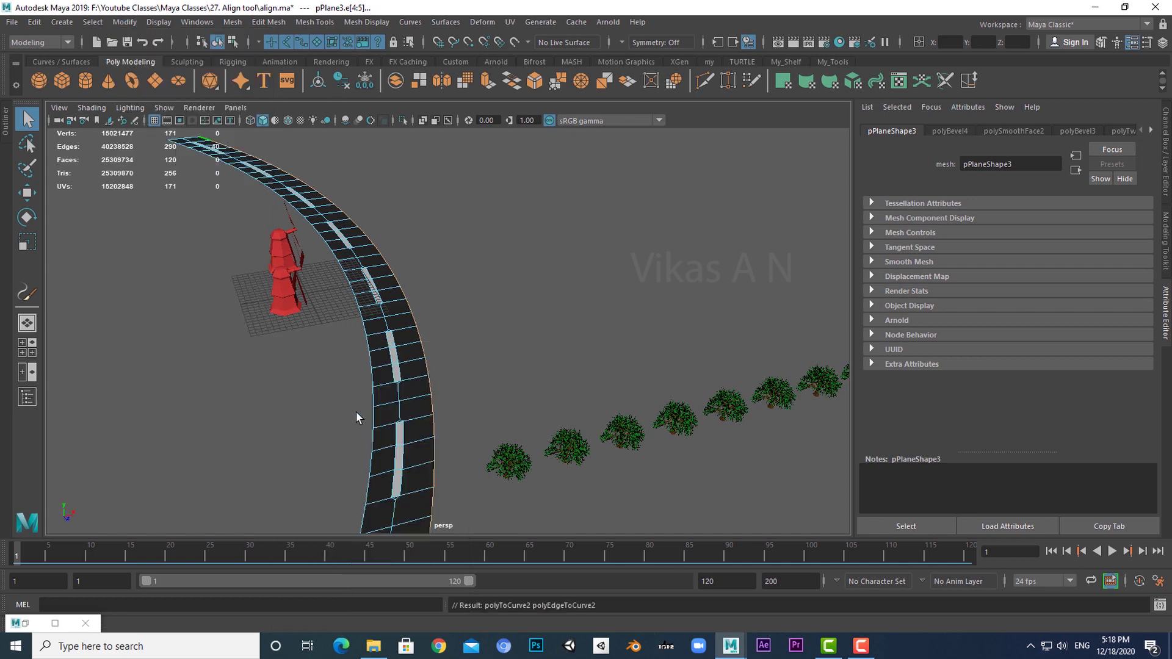
{"action": "left_click_drag", "start_coordinate": [494, 368], "coordinate": [471, 407], "text": "alt"}
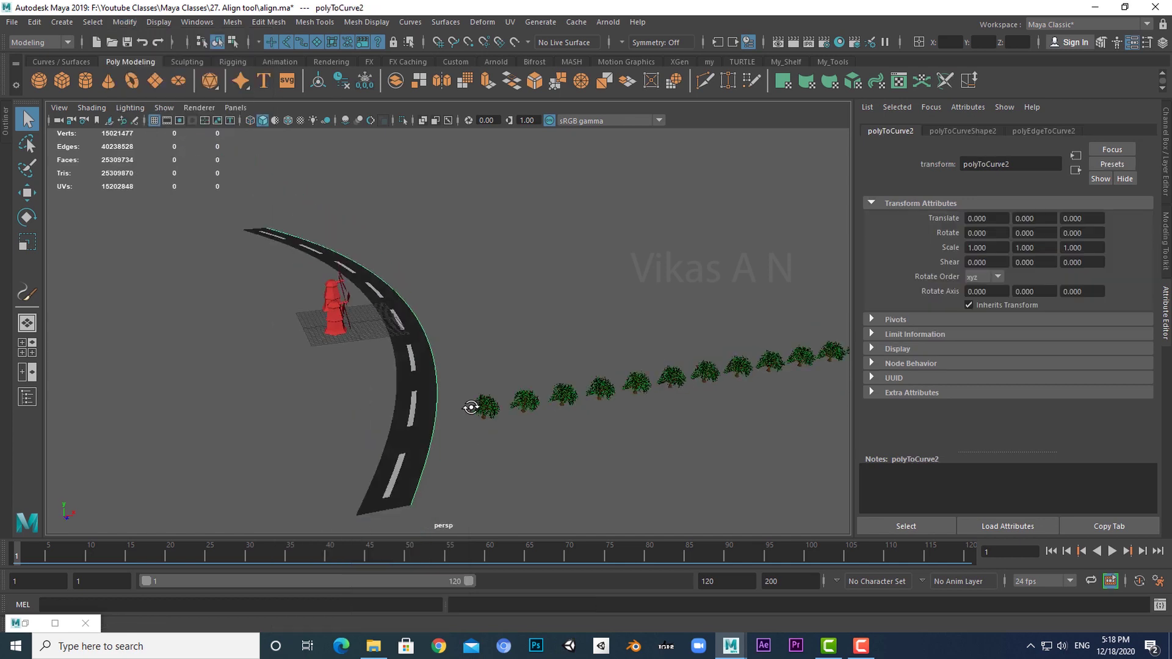
Select the curve extracted from the road's outer border and move it outward along X to Translate X 1.906.
{"action": "left_click", "coordinate": [475, 357]}
{"action": "right_click_drag", "start_coordinate": [449, 335], "coordinate": [477, 313]}
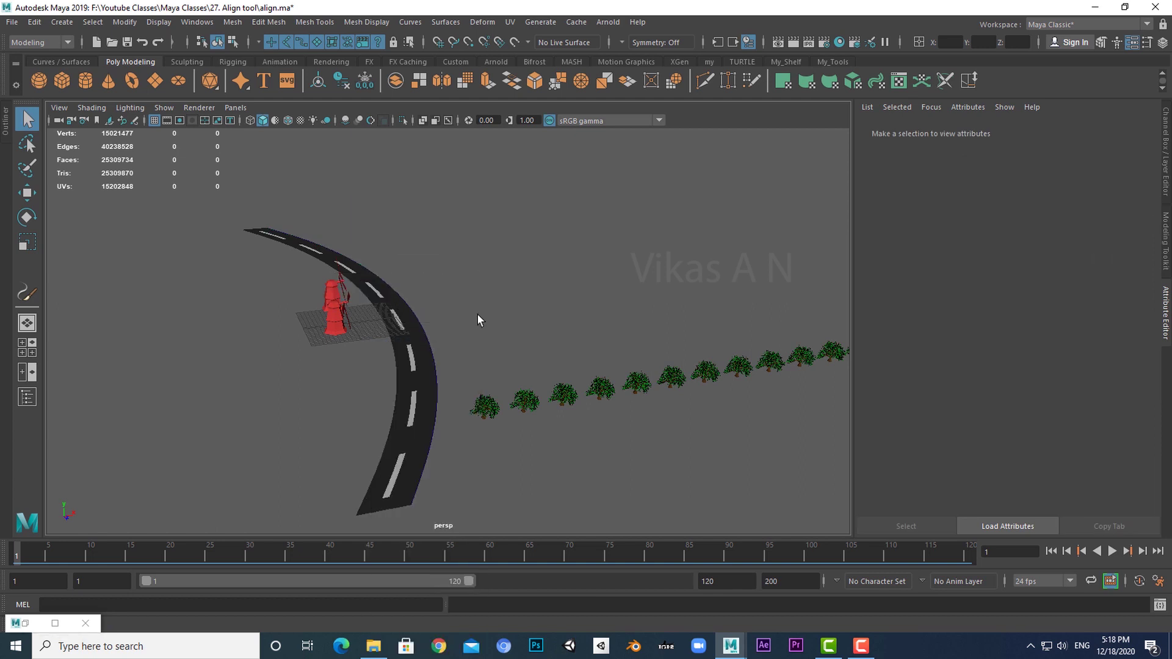
{"action": "left_click", "coordinate": [434, 364]}
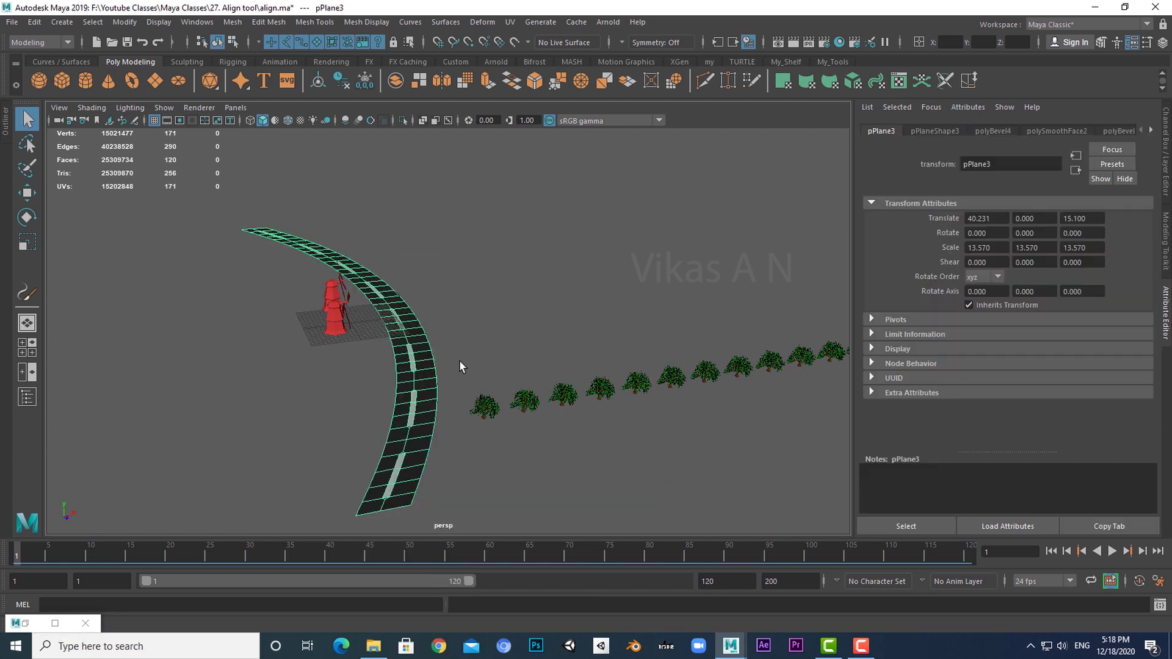
{"action": "left_click_drag", "start_coordinate": [463, 355], "coordinate": [427, 404]}
{"action": "left_click", "coordinate": [403, 426]}
{"action": "key", "text": "w"}
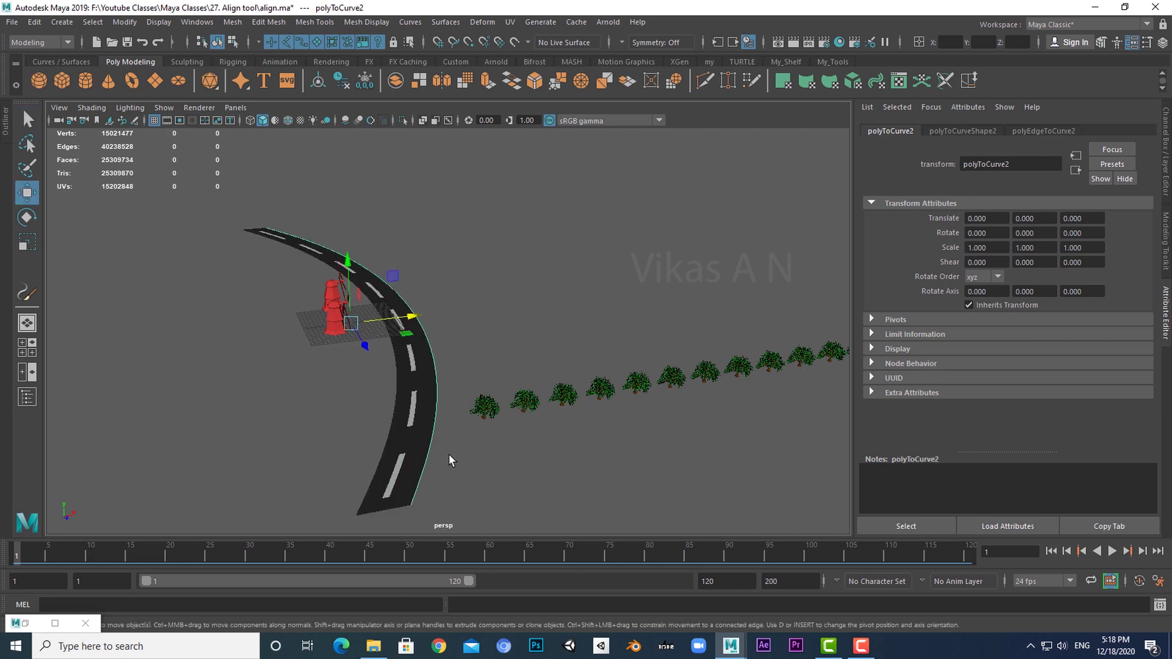
{"action": "left_click_drag", "start_coordinate": [452, 326], "coordinate": [446, 340], "text": "alt"}
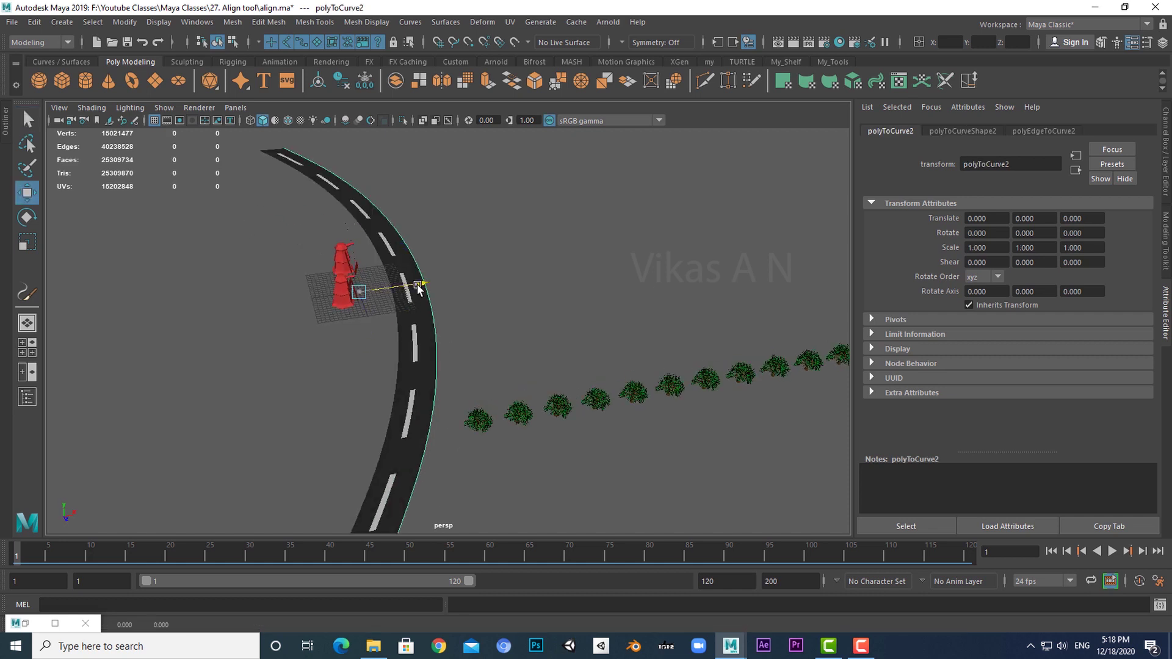
{"action": "left_click_drag", "start_coordinate": [419, 288], "coordinate": [425, 290]}
Raise the extracted curve to Translate Y 1.263 and clear the selection.
{"action": "mouse_move", "coordinate": [498, 364]}
{"action": "left_mouse_down", "text": "alt"}
{"action": "mouse_move", "coordinate": [510, 335]}
{"action": "mouse_move", "coordinate": [481, 357]}
{"action": "left_mouse_up", "text": "alt"}
{"action": "scroll", "coordinate": [479, 360], "scroll_direction": "up", "scroll_amount": 4}
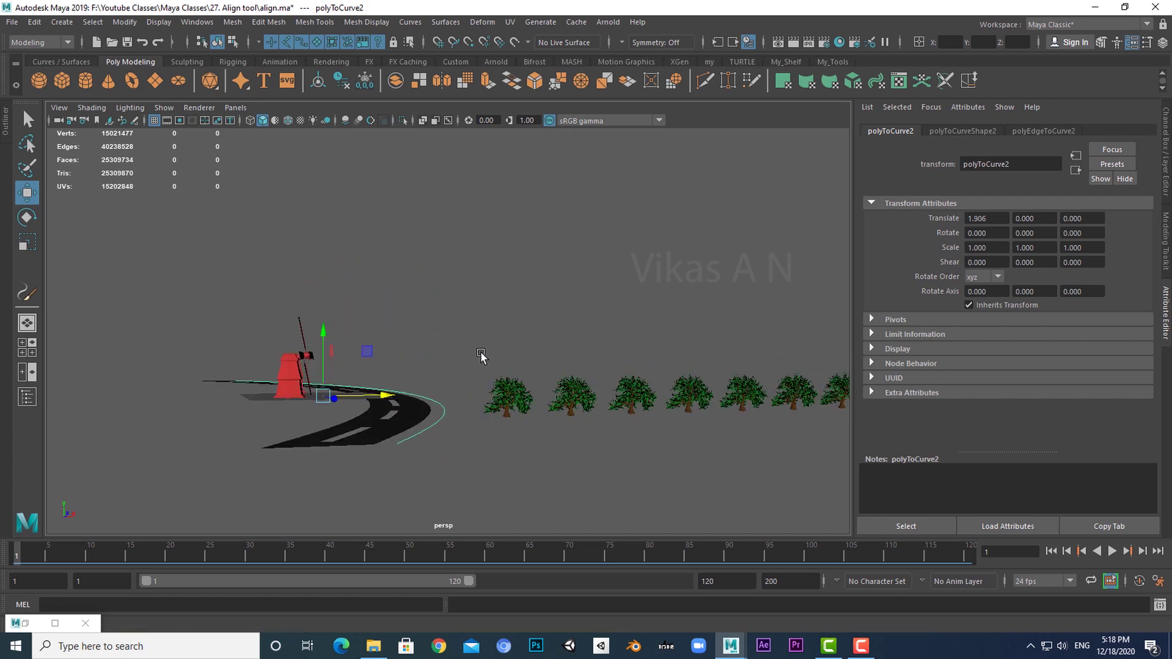
{"action": "scroll", "coordinate": [457, 374], "scroll_direction": "up", "scroll_amount": 3}
{"action": "left_click_drag", "start_coordinate": [298, 345], "coordinate": [301, 336]}
{"action": "key", "text": "q"}
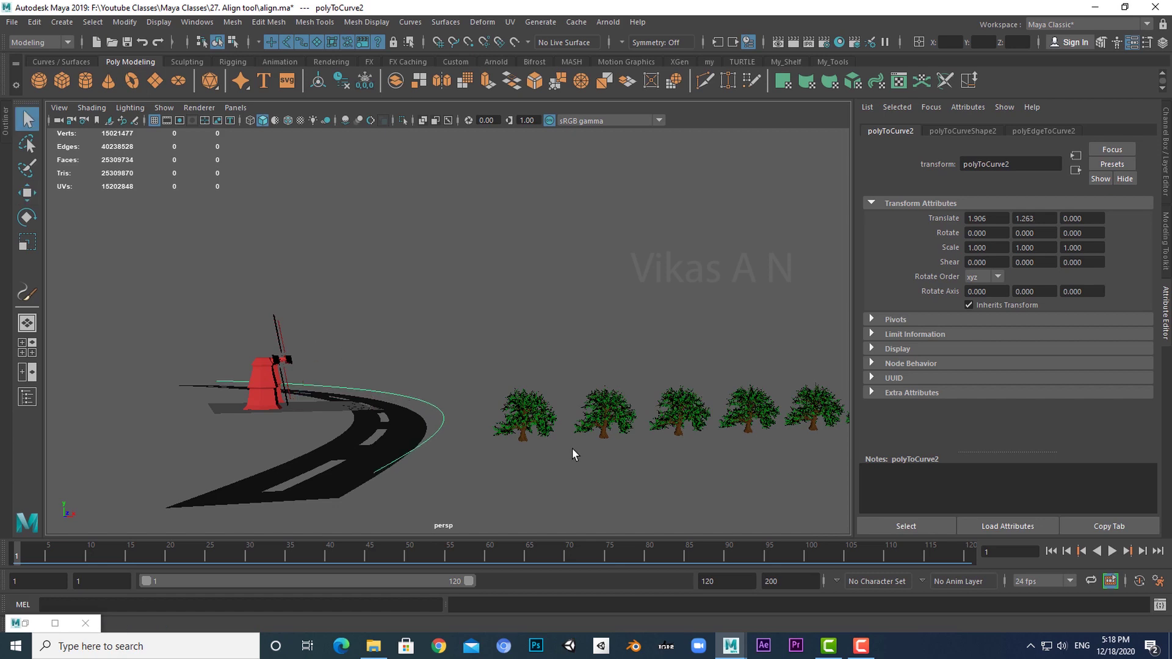
{"action": "mouse_move", "coordinate": [572, 448]}
{"action": "left_mouse_down", "text": "alt"}
{"action": "mouse_move", "coordinate": [586, 492]}
{"action": "mouse_move", "coordinate": [588, 455]}
{"action": "left_mouse_up", "text": "alt"}
{"action": "left_click", "coordinate": [556, 480]}
Select the whole row of oak trees plus the road-side curve, distribute them with Position Along Curve, and clear the selection.
{"action": "scroll", "coordinate": [557, 475], "scroll_direction": "down", "scroll_amount": 4}
{"action": "middle_click_drag", "start_coordinate": [610, 447], "coordinate": [495, 461], "text": "alt"}
{"action": "scroll", "coordinate": [393, 339], "scroll_direction": "down", "scroll_amount": 5}
{"action": "left_click_drag", "start_coordinate": [518, 421], "coordinate": [524, 455], "text": "alt"}
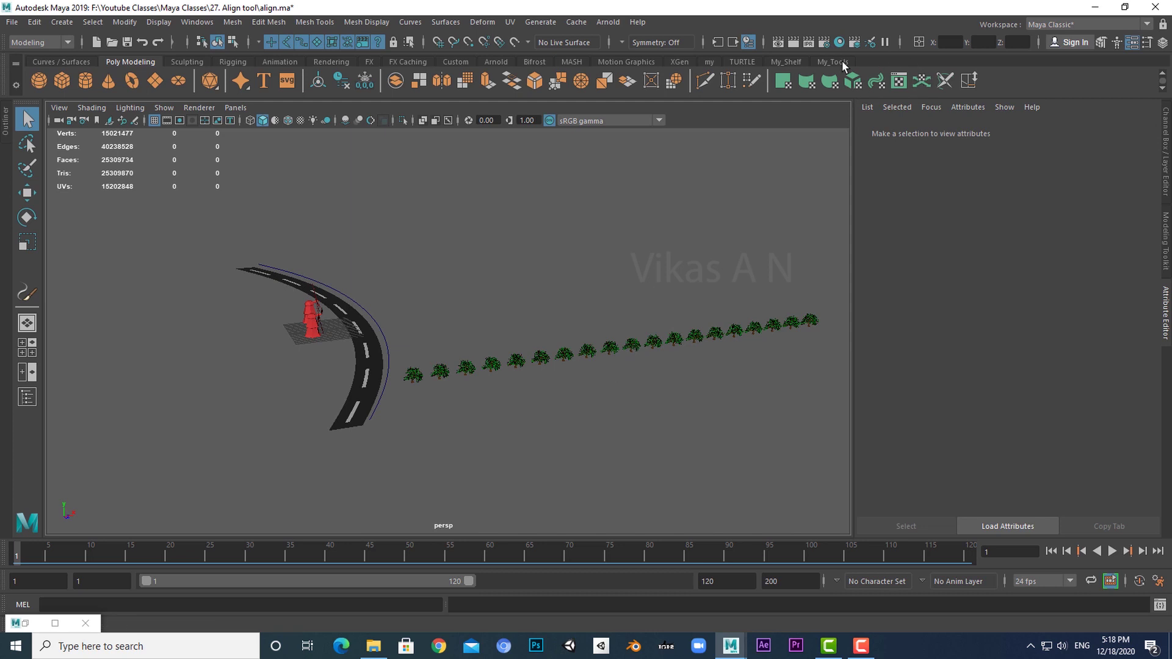
{"action": "left_click", "coordinate": [841, 60]}
{"action": "left_click_drag", "start_coordinate": [830, 293], "coordinate": [406, 459]}
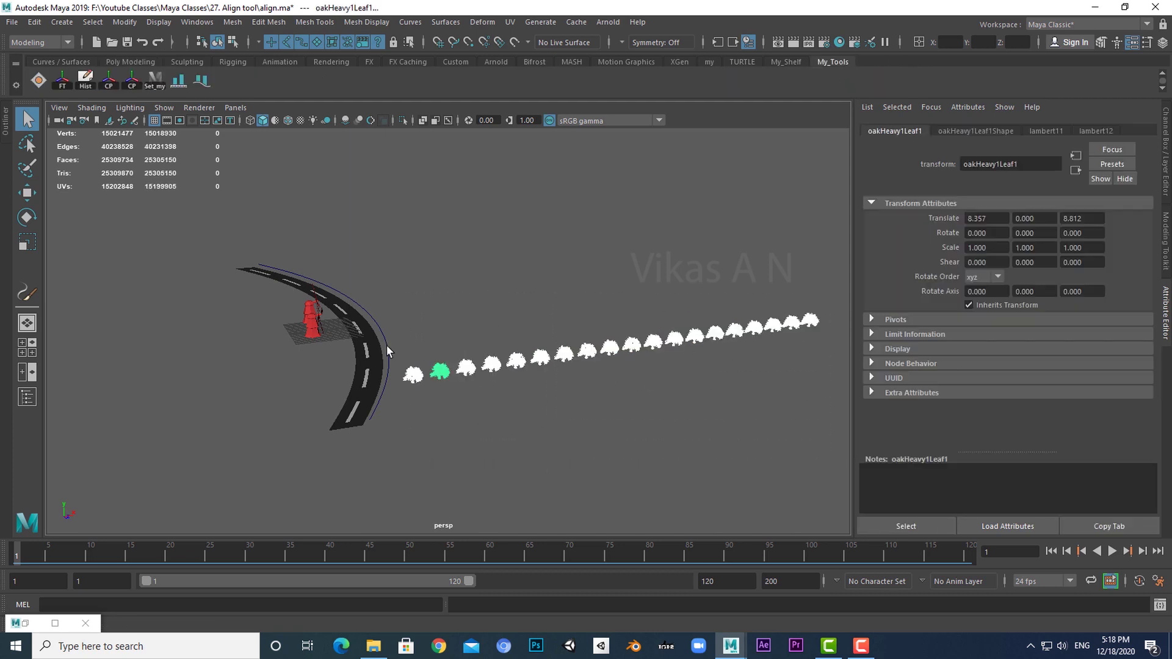
{"action": "left_click", "coordinate": [387, 346]}
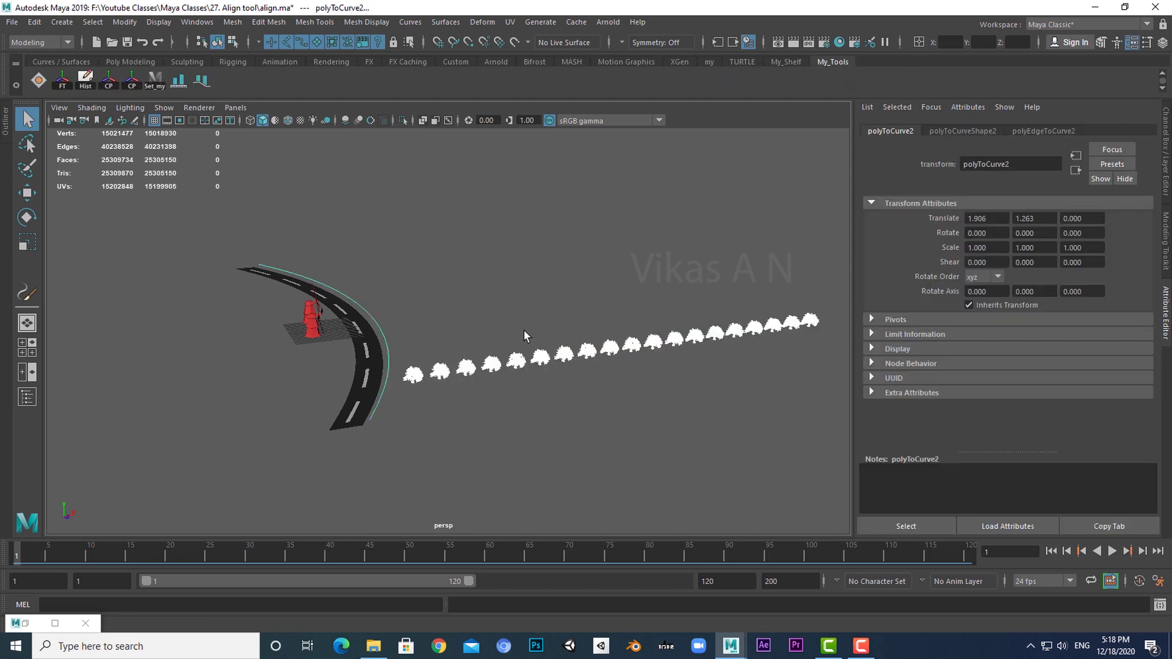
{"action": "left_click", "coordinate": [202, 81]}
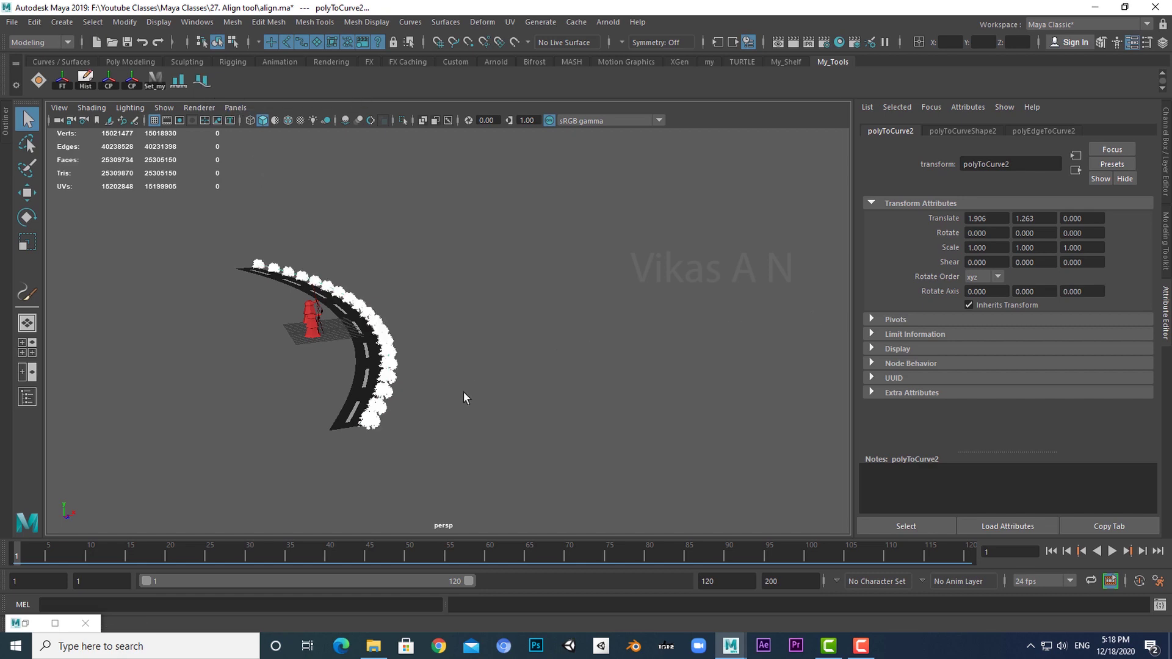
{"action": "left_click", "coordinate": [426, 399]}
{"action": "scroll", "coordinate": [426, 399], "scroll_direction": "up", "scroll_amount": 3}
{"action": "scroll", "coordinate": [528, 362], "scroll_direction": "up", "scroll_amount": 5}
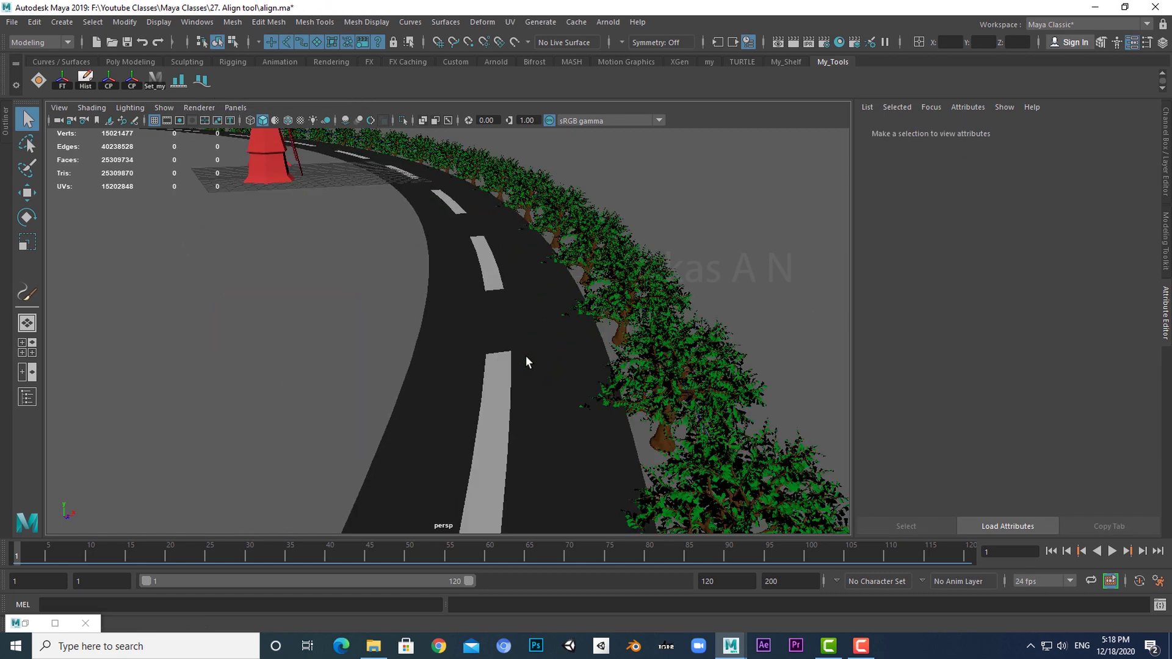
{"action": "mouse_move", "coordinate": [526, 357]}
{"action": "left_mouse_down", "text": "alt"}
{"action": "mouse_move", "coordinate": [542, 346]}
{"action": "mouse_move", "coordinate": [520, 345]}
{"action": "left_mouse_up", "text": "alt"}
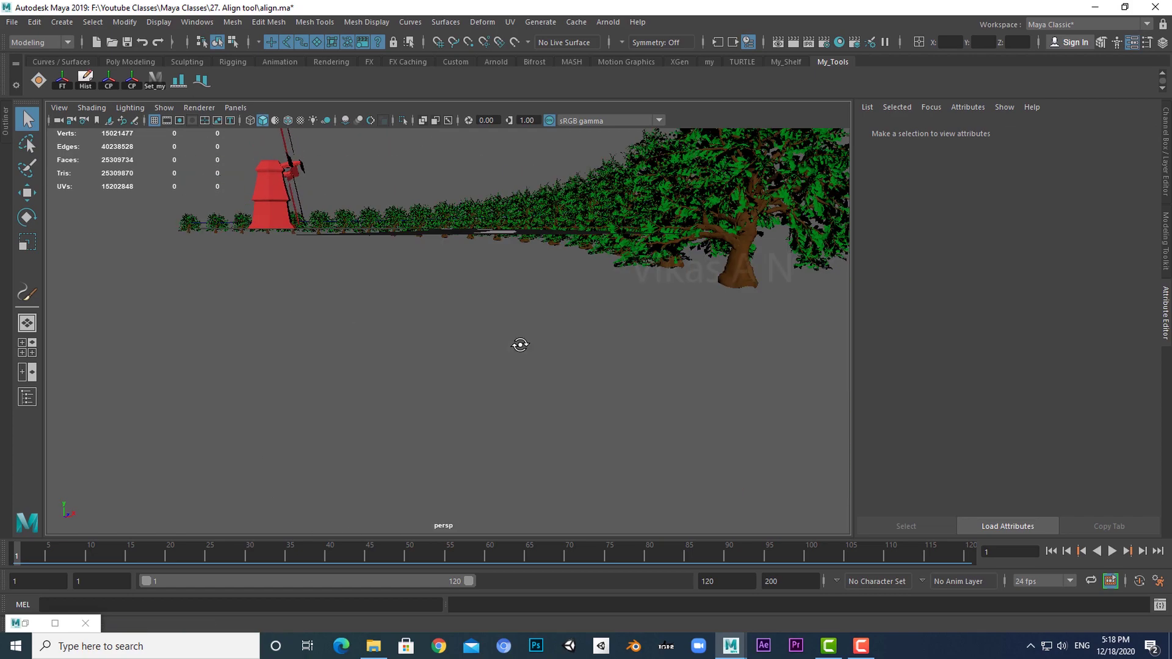
{"action": "left_click_drag", "start_coordinate": [596, 332], "coordinate": [605, 360], "text": "alt"}
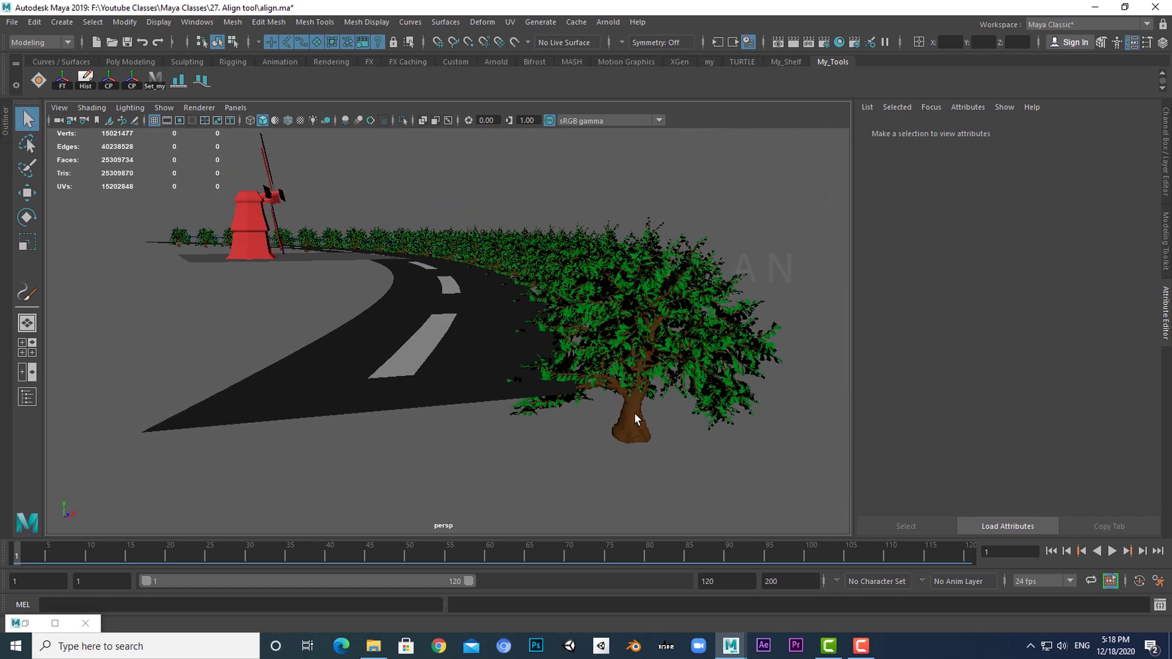
Select all the placed oak trees and raise them to about Translate Y 0.645, fine-tuning their height toward the windmills' base level.
{"action": "key", "text": "space"}
{"action": "scroll", "coordinate": [305, 232], "scroll_direction": "down", "scroll_amount": 5}
{"action": "key", "text": "space"}
{"action": "left_click_drag", "start_coordinate": [493, 162], "coordinate": [343, 471]}
{"action": "key", "text": "f"}
{"action": "left_click_drag", "start_coordinate": [321, 357], "coordinate": [323, 361]}
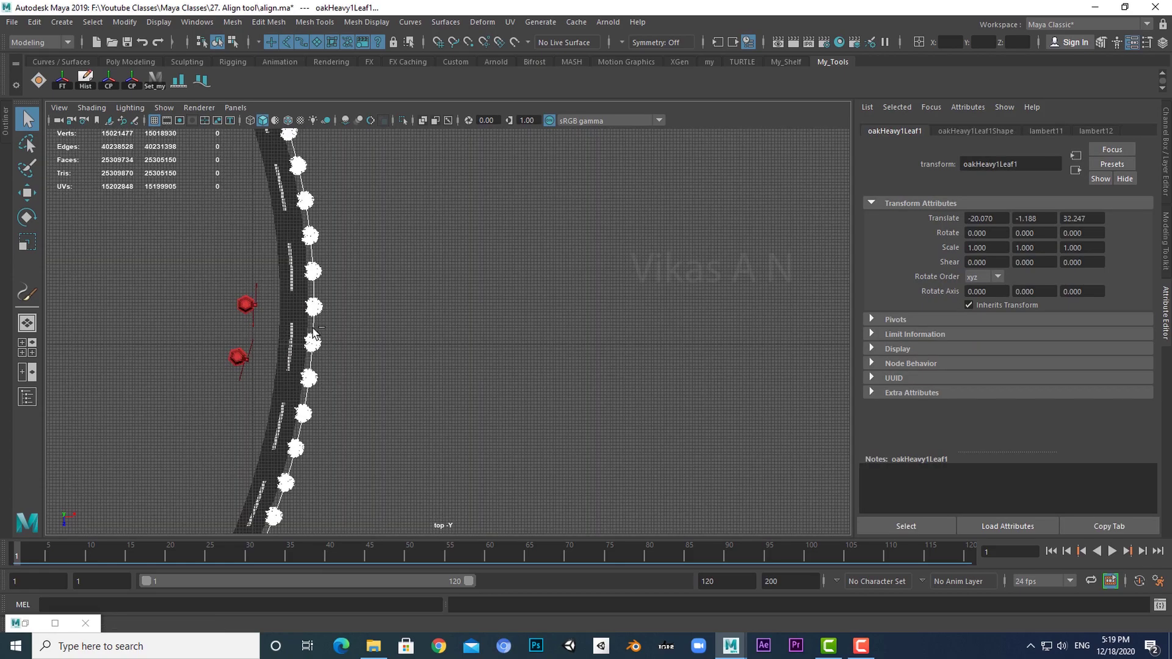
{"action": "key", "text": "space"}
{"action": "key", "text": "space"}
{"action": "key", "text": "w"}
{"action": "scroll", "coordinate": [445, 405], "scroll_direction": "down", "scroll_amount": 12}
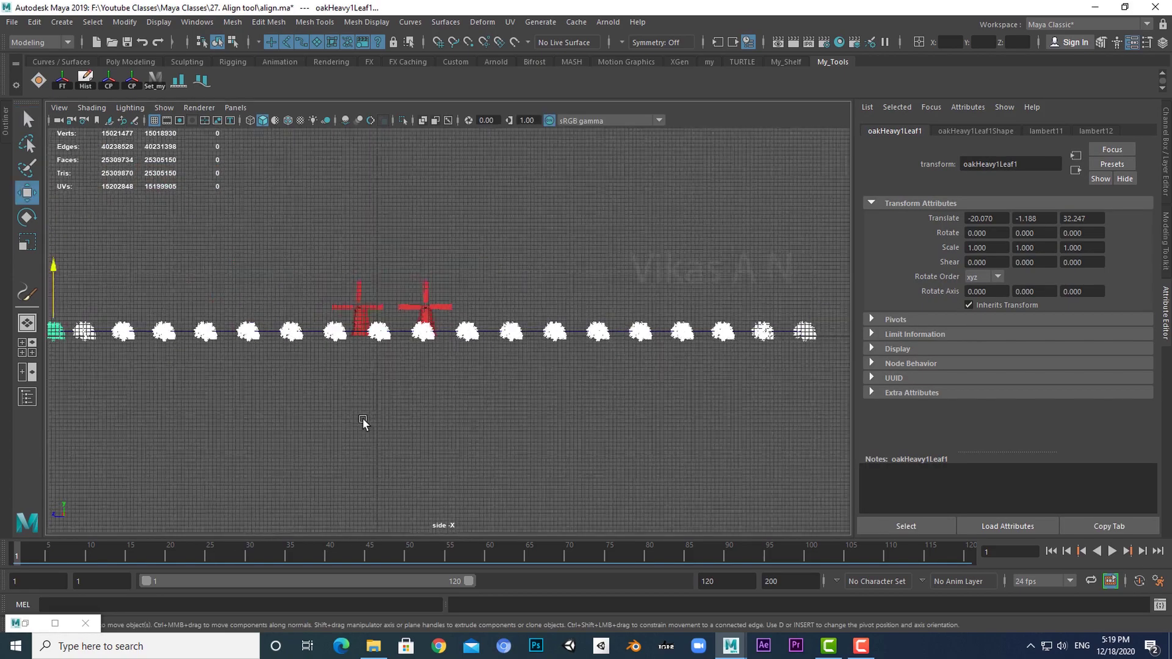
{"action": "middle_click_drag", "start_coordinate": [363, 421], "coordinate": [644, 442], "text": "alt"}
{"action": "scroll", "coordinate": [448, 391], "scroll_direction": "up", "scroll_amount": 6}
{"action": "middle_click_drag", "start_coordinate": [183, 341], "coordinate": [370, 297], "text": "alt"}
{"action": "scroll", "coordinate": [287, 288], "scroll_direction": "up", "scroll_amount": 4}
{"action": "middle_click_drag", "start_coordinate": [287, 287], "coordinate": [291, 241], "text": "alt"}
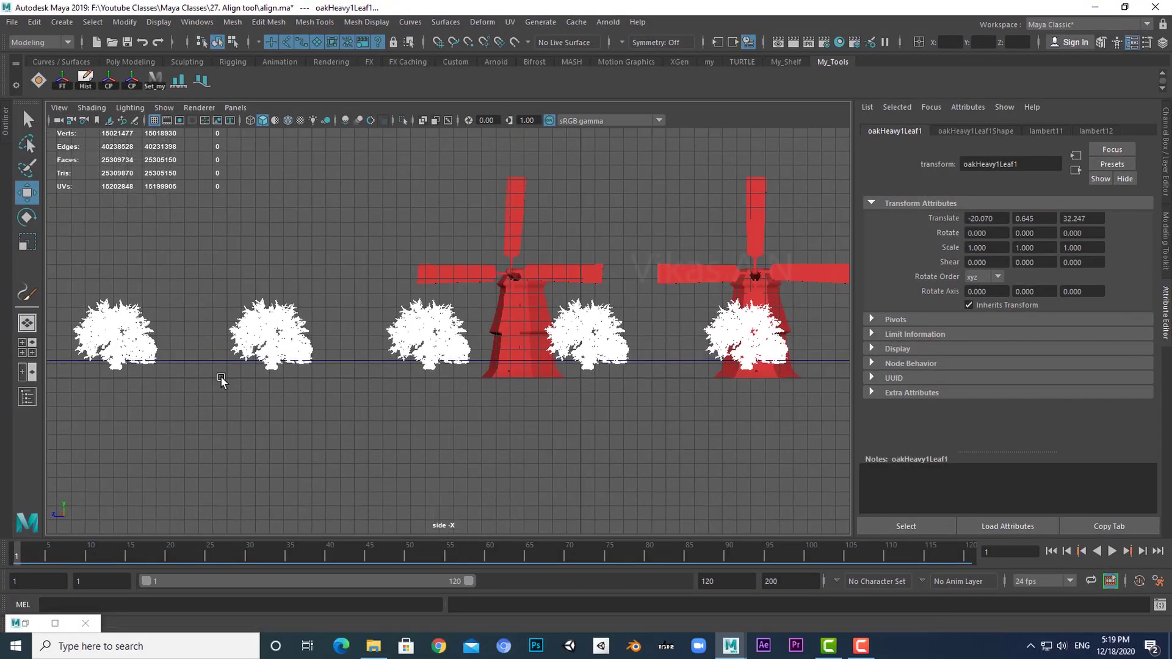
{"action": "middle_click_drag", "start_coordinate": [221, 378], "coordinate": [209, 378], "text": "alt"}
{"action": "middle_click_drag", "start_coordinate": [468, 404], "coordinate": [469, 416]}
Clear the selection in the perspective view and inspect the trees' height and spacing along the road.
{"action": "key", "text": "space"}
{"action": "key", "text": "space"}
{"action": "left_click", "coordinate": [615, 449]}
{"action": "left_click_drag", "start_coordinate": [615, 449], "coordinate": [526, 406], "text": "alt"}
{"action": "right_click_drag", "start_coordinate": [526, 405], "coordinate": [464, 445], "text": "alt"}
{"action": "left_click_drag", "start_coordinate": [463, 448], "coordinate": [485, 432], "text": "alt"}
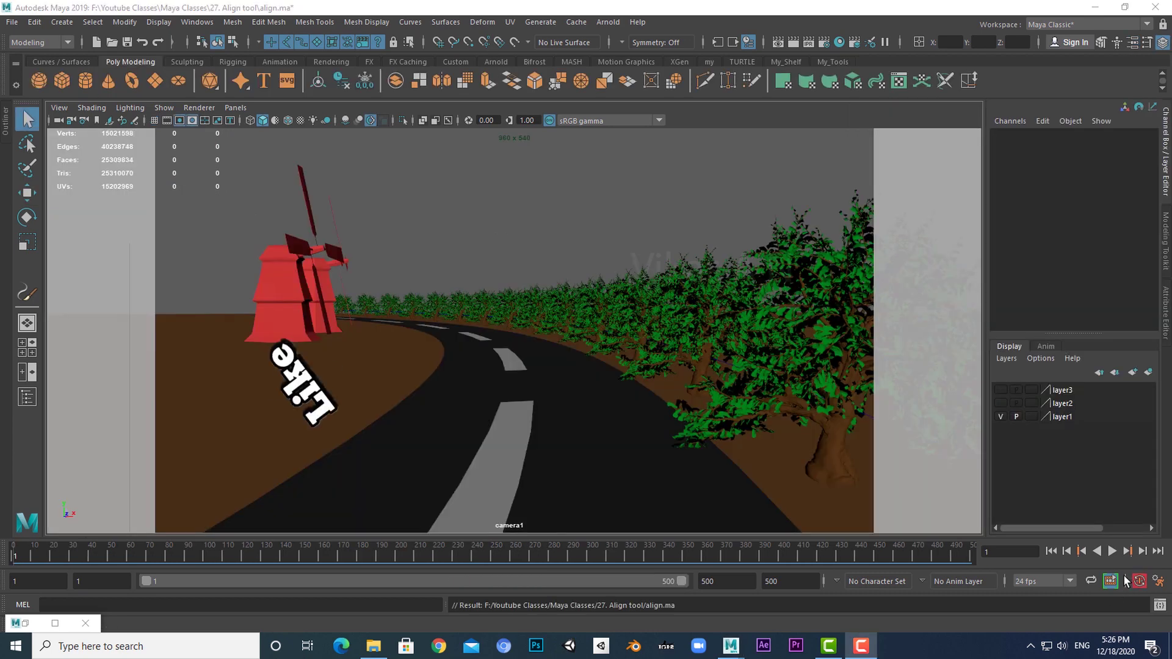